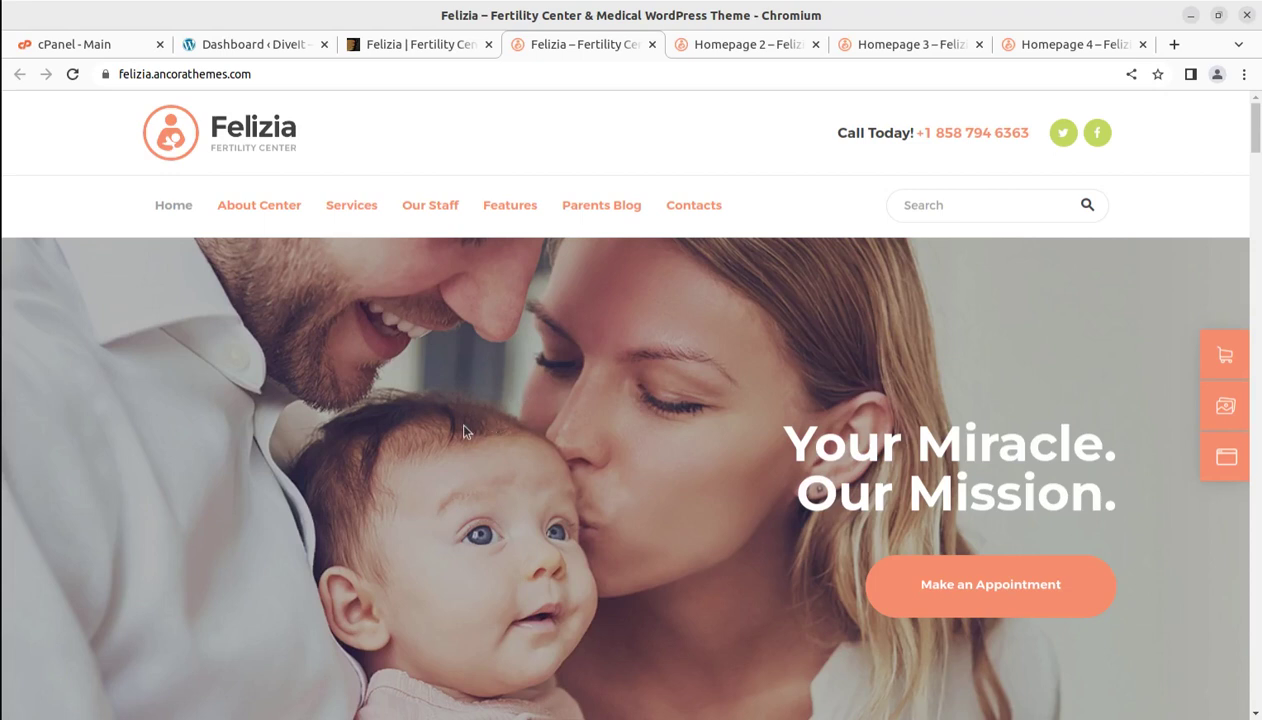
Look through the Felizia demo homepage from the hero banner down to the Fertility Services section
scroll(463, 432, down, 5)
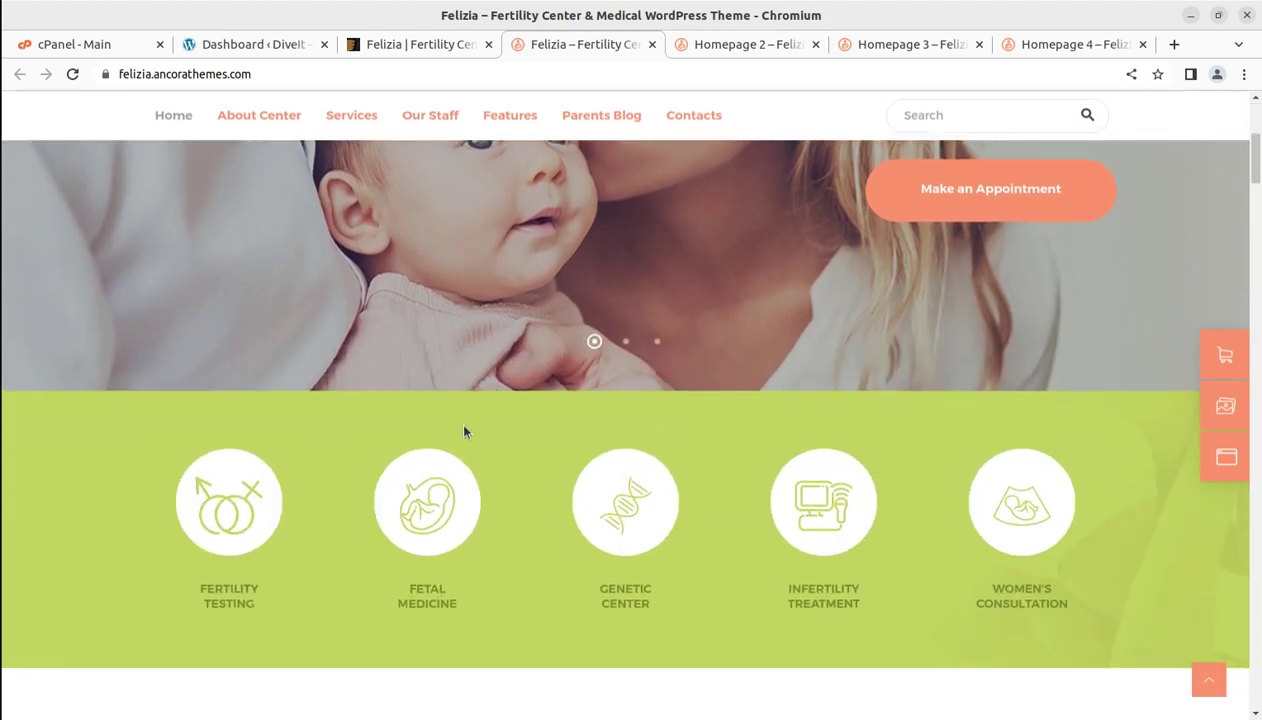
scroll(463, 432, down, 5)
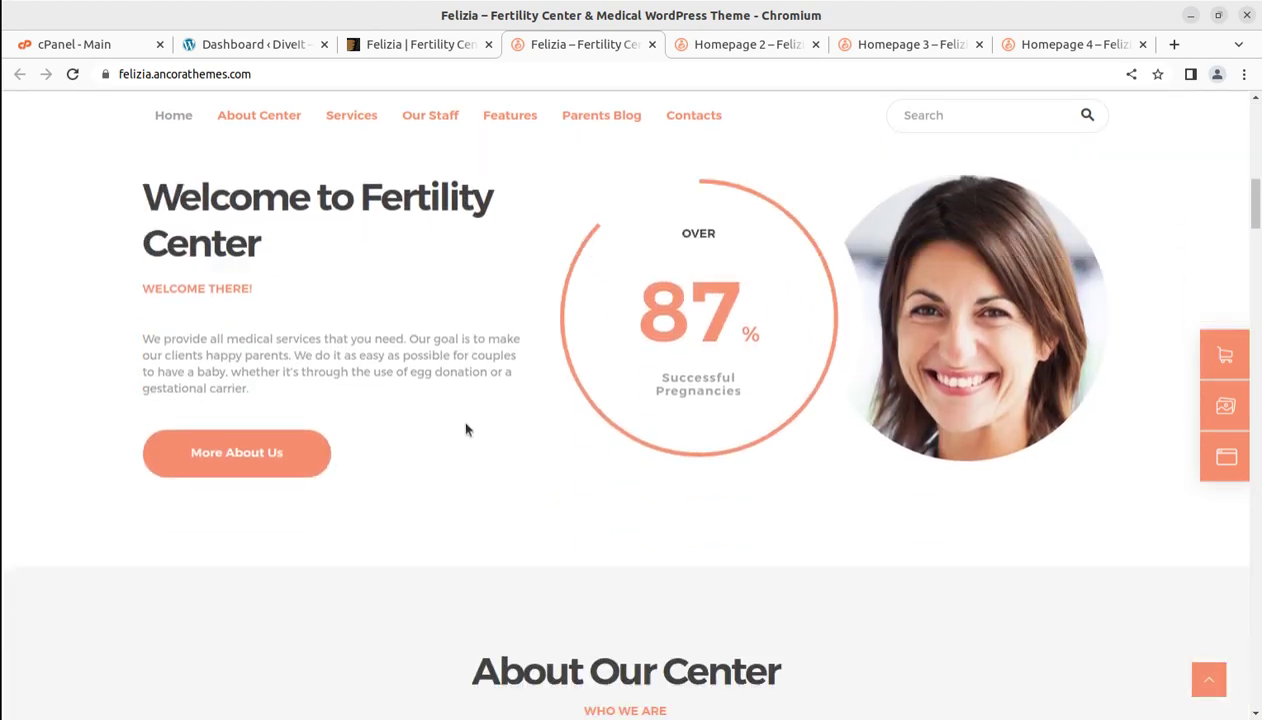
scroll(465, 430, down, 6)
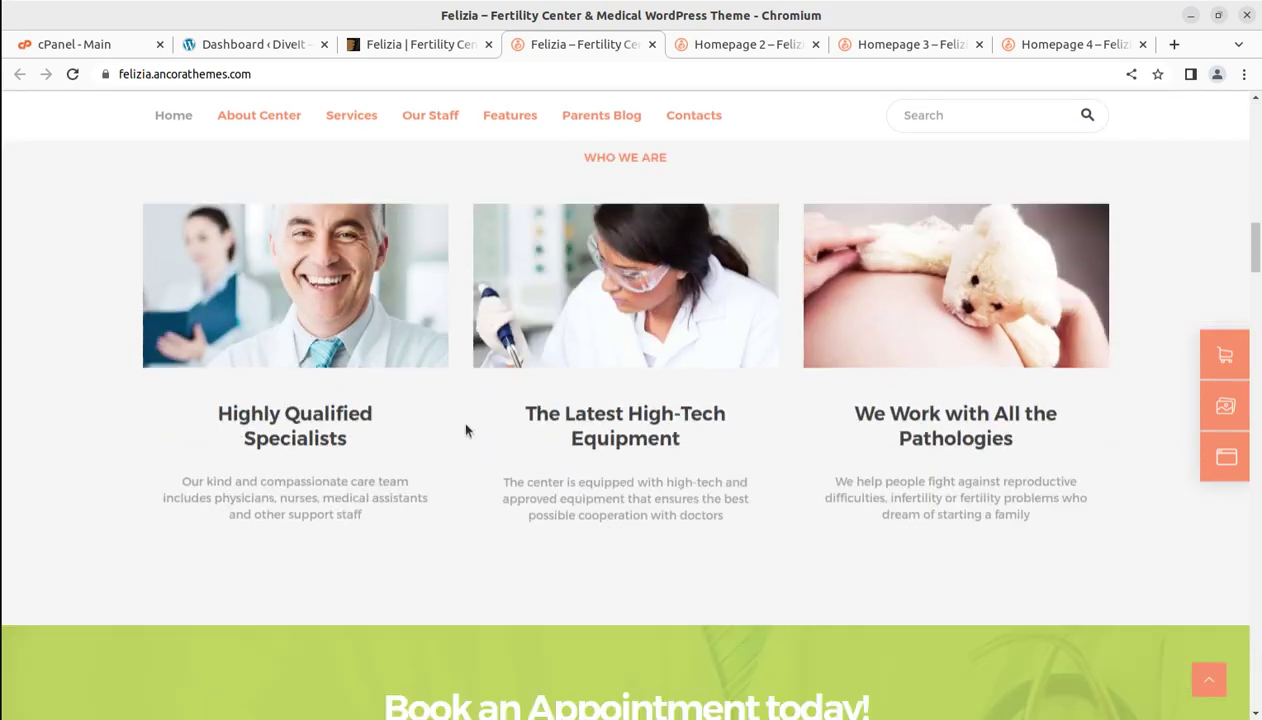
scroll(465, 430, down, 3)
scroll(465, 430, up, 2)
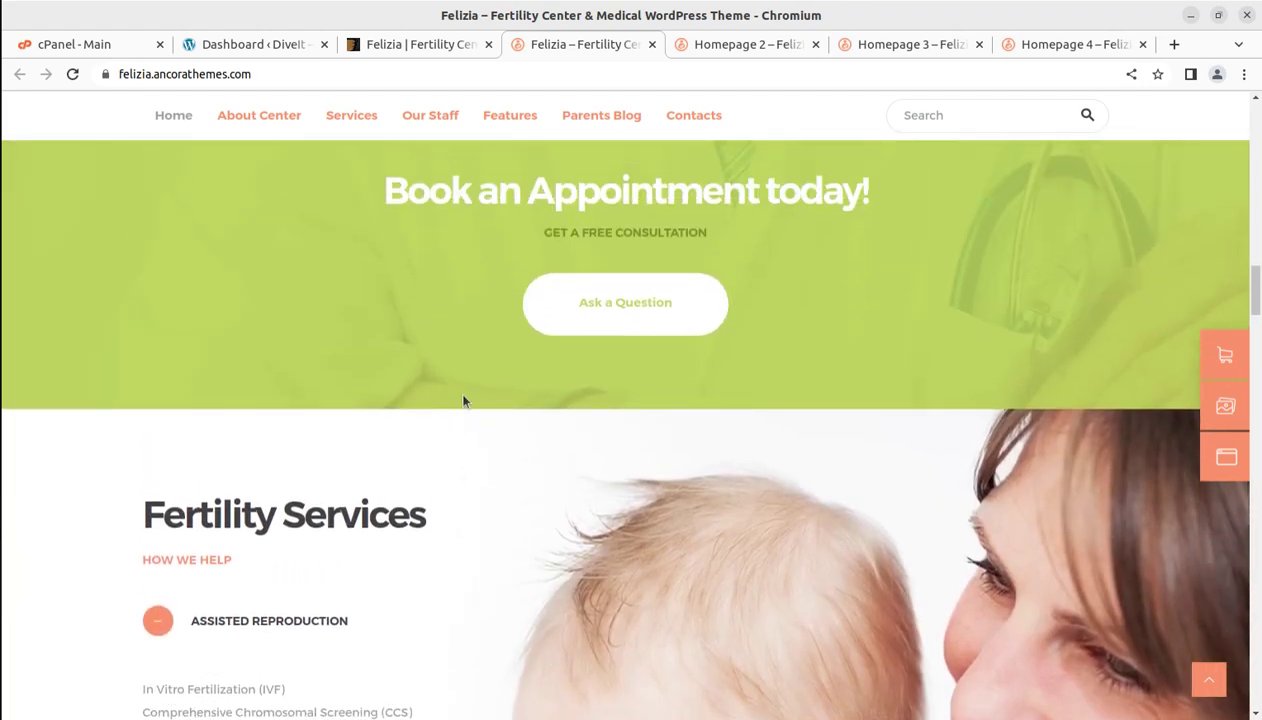
View the Style 1 page of the demo's About Center section and open its Style 2 page
click(250, 118)
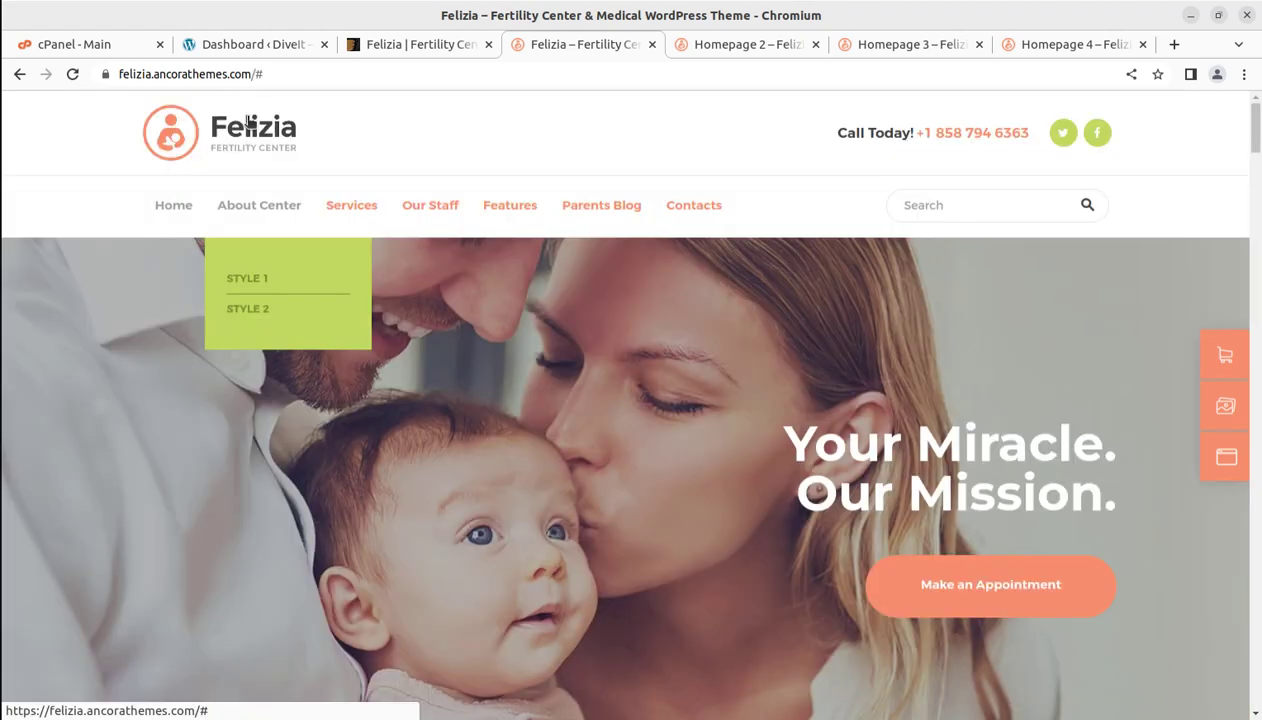
click(259, 285)
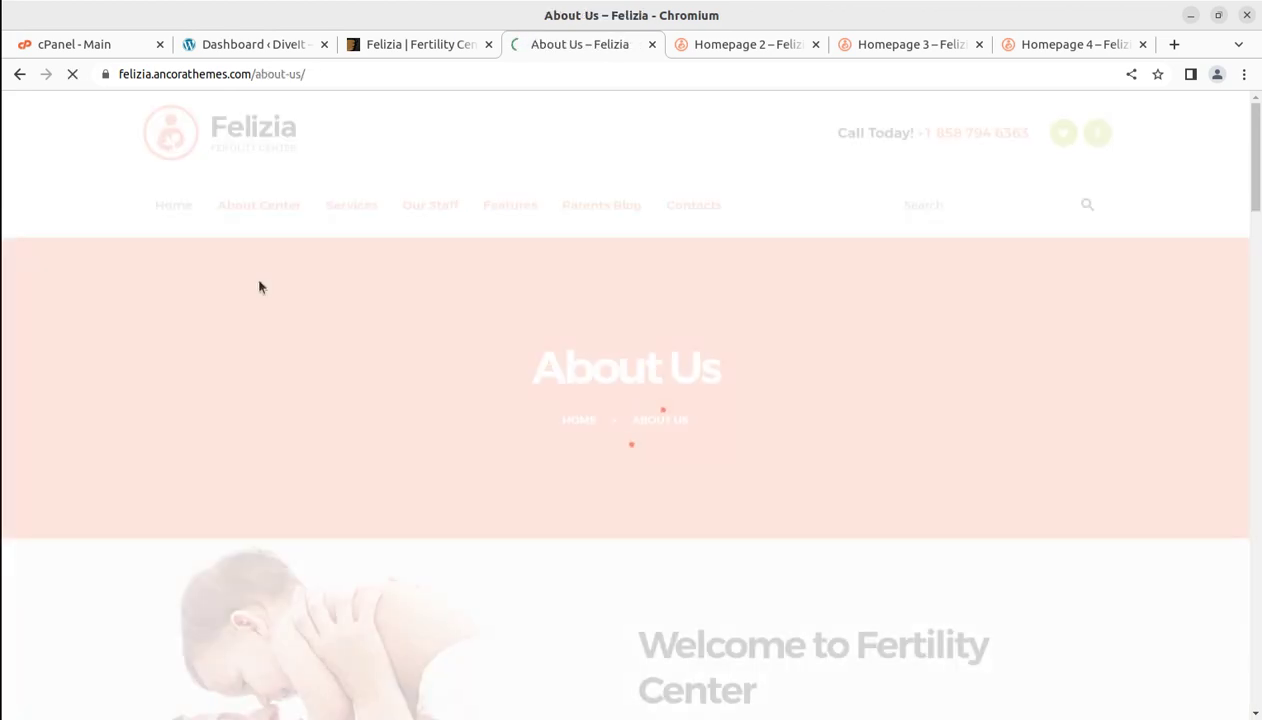
scroll(547, 523, down, 2)
scroll(547, 523, down, 6)
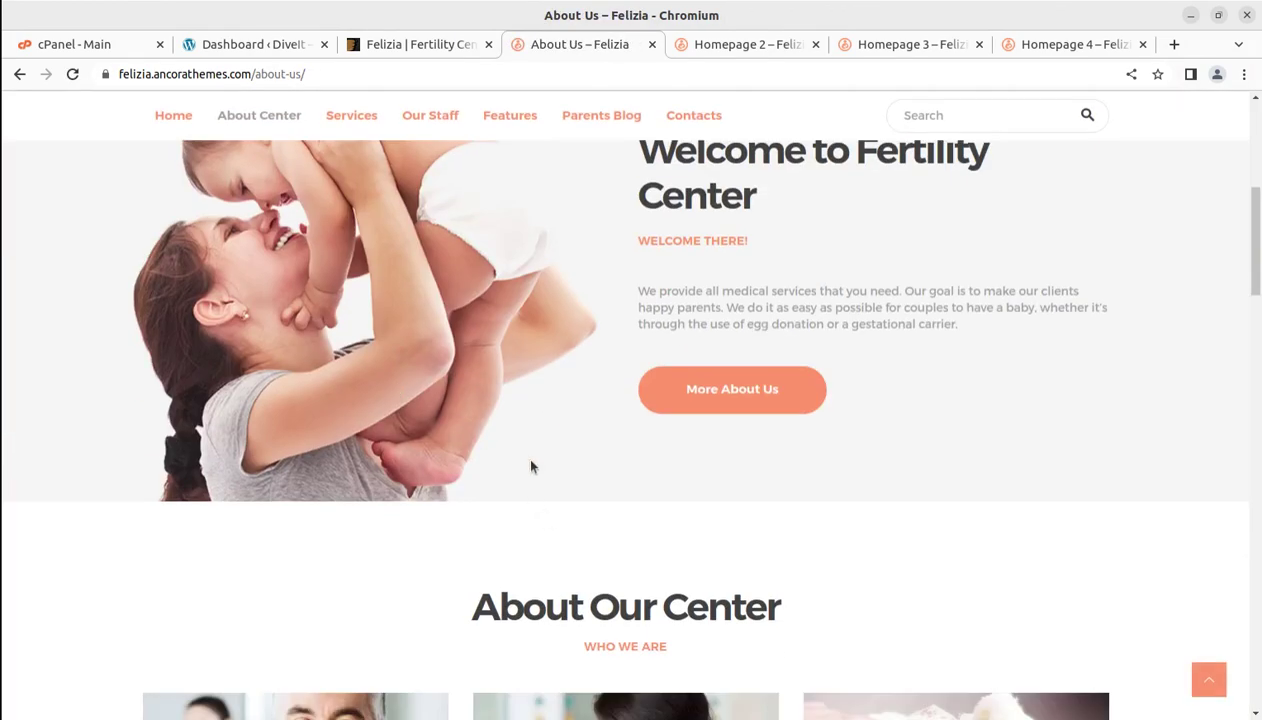
scroll(531, 466, down, 6)
scroll(448, 369, up, 11)
mouse_move(255, 122)
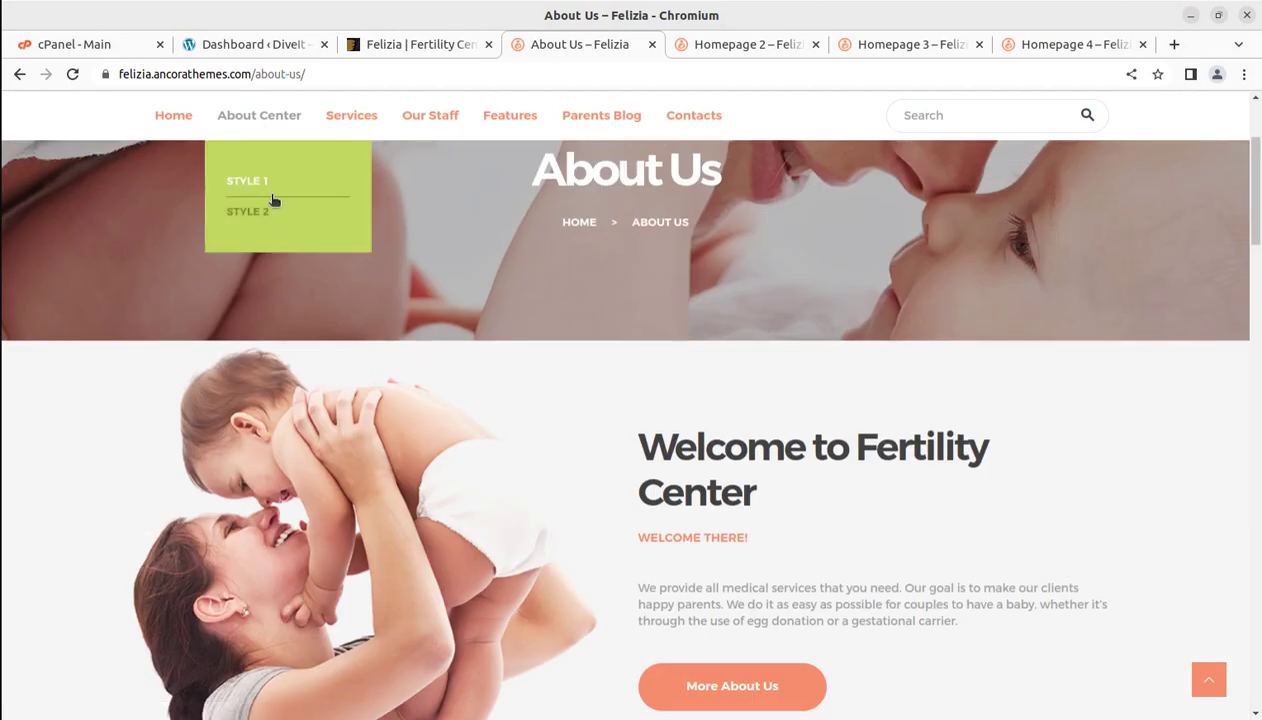
click(264, 213)
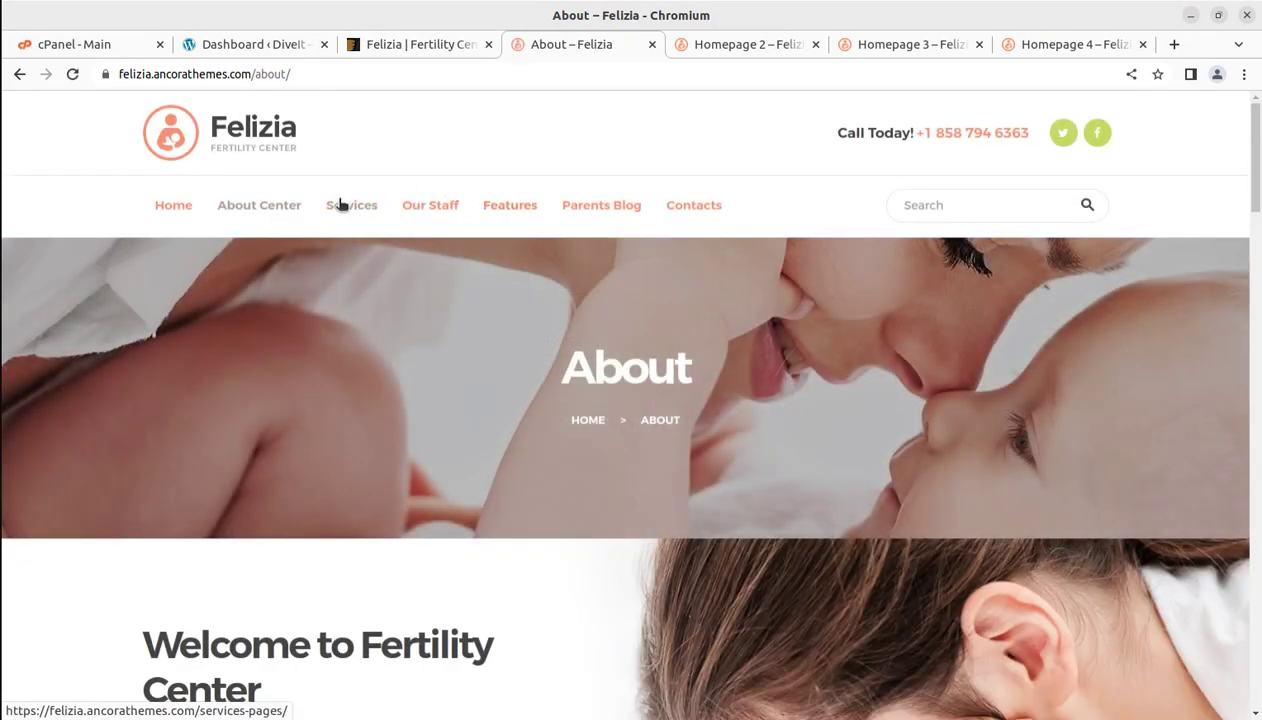
Browse the demo's Services and Our Staff pages, and return to the main homepage
click(348, 210)
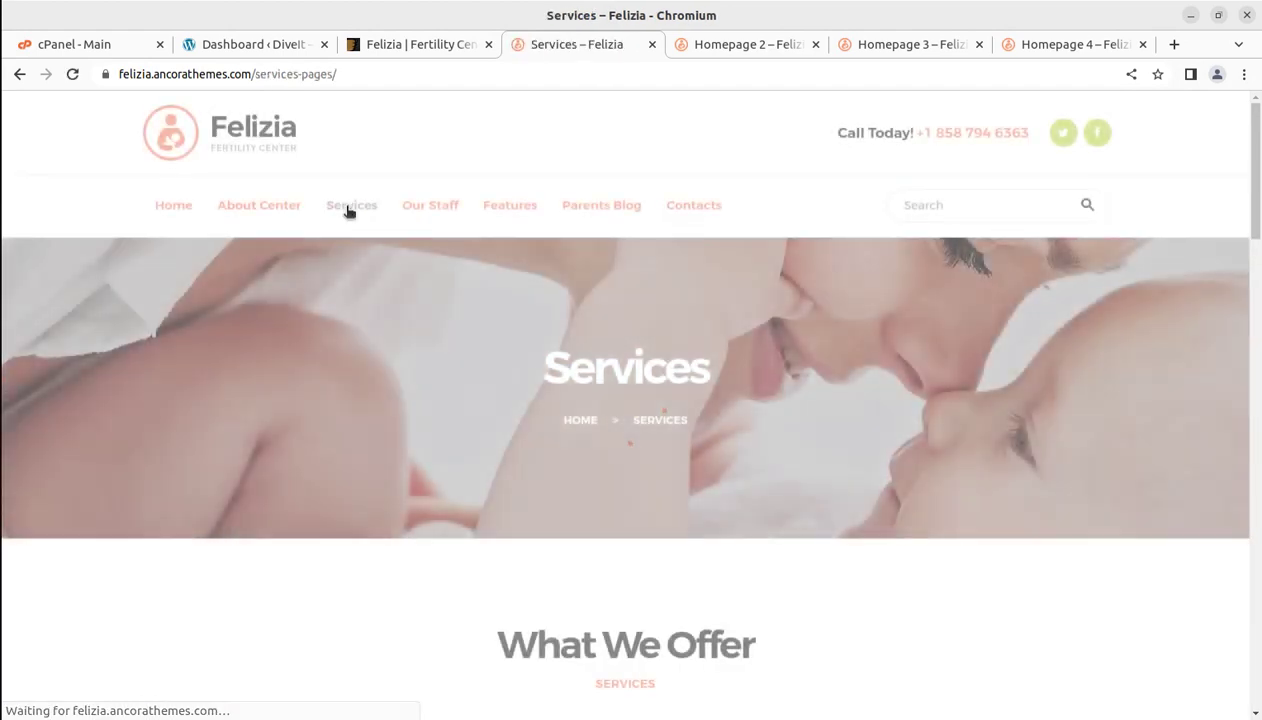
scroll(588, 352, down, 5)
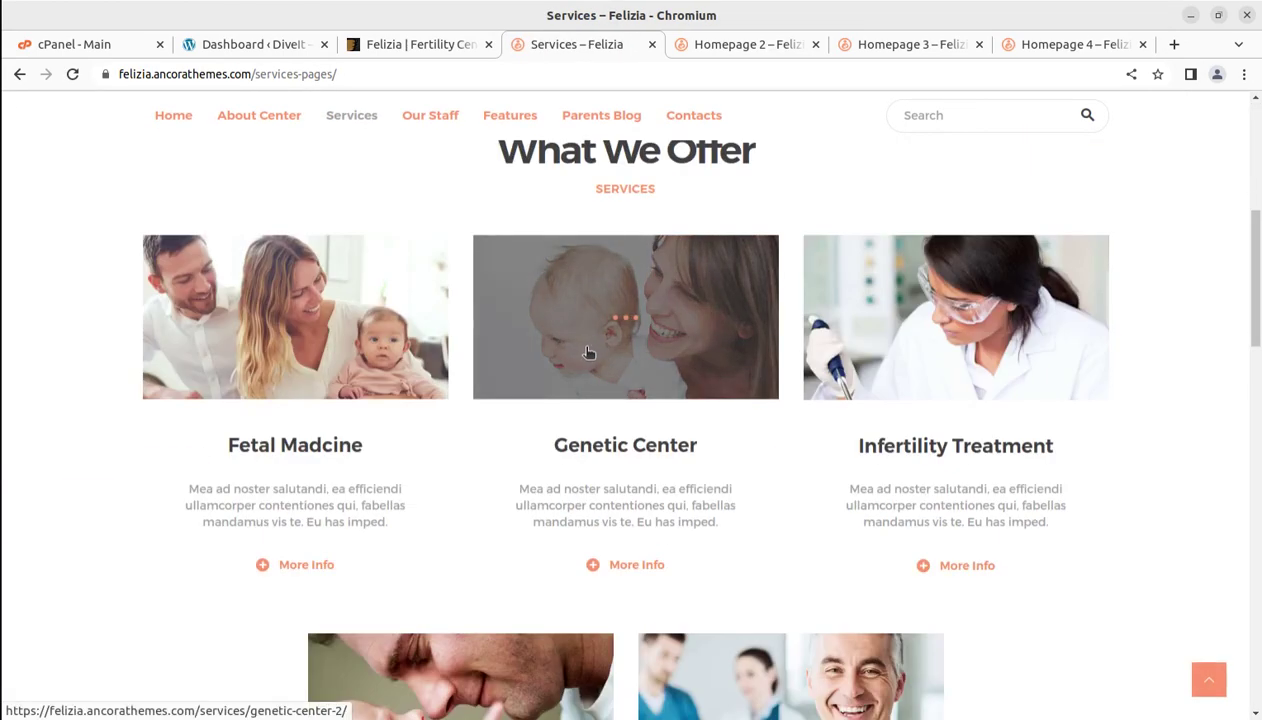
click(433, 120)
mouse_move(508, 122)
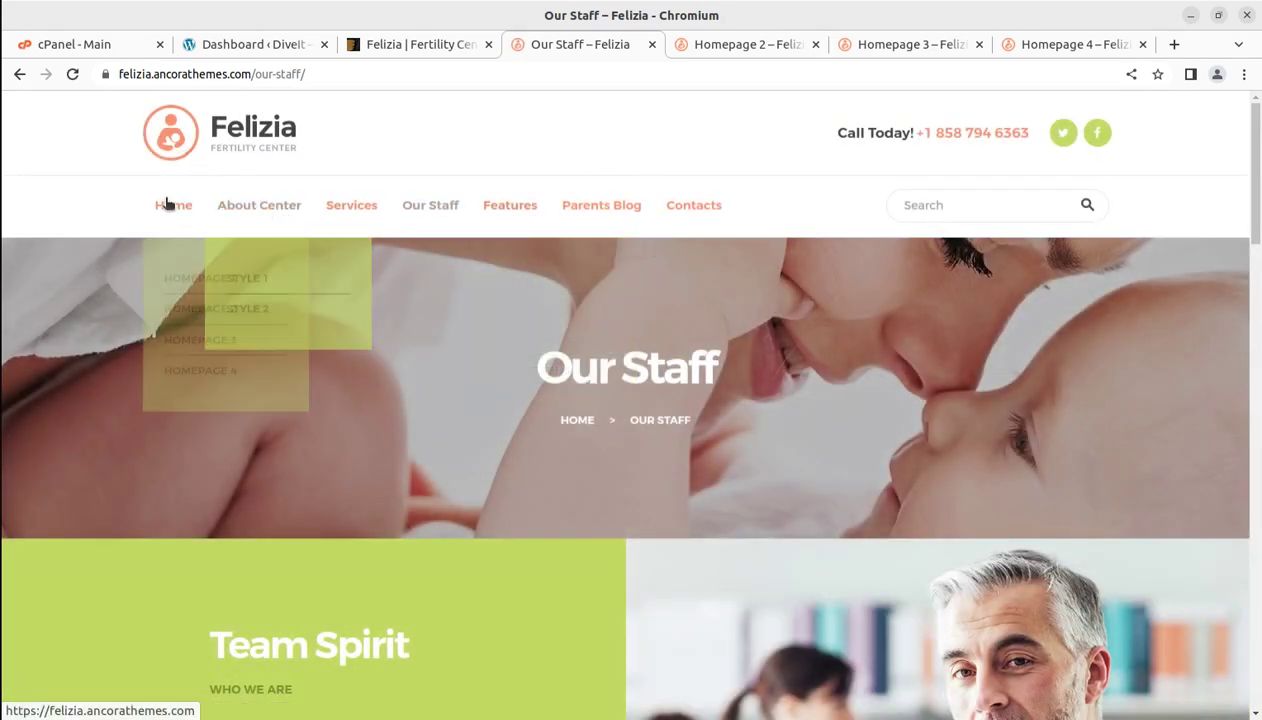
click(165, 204)
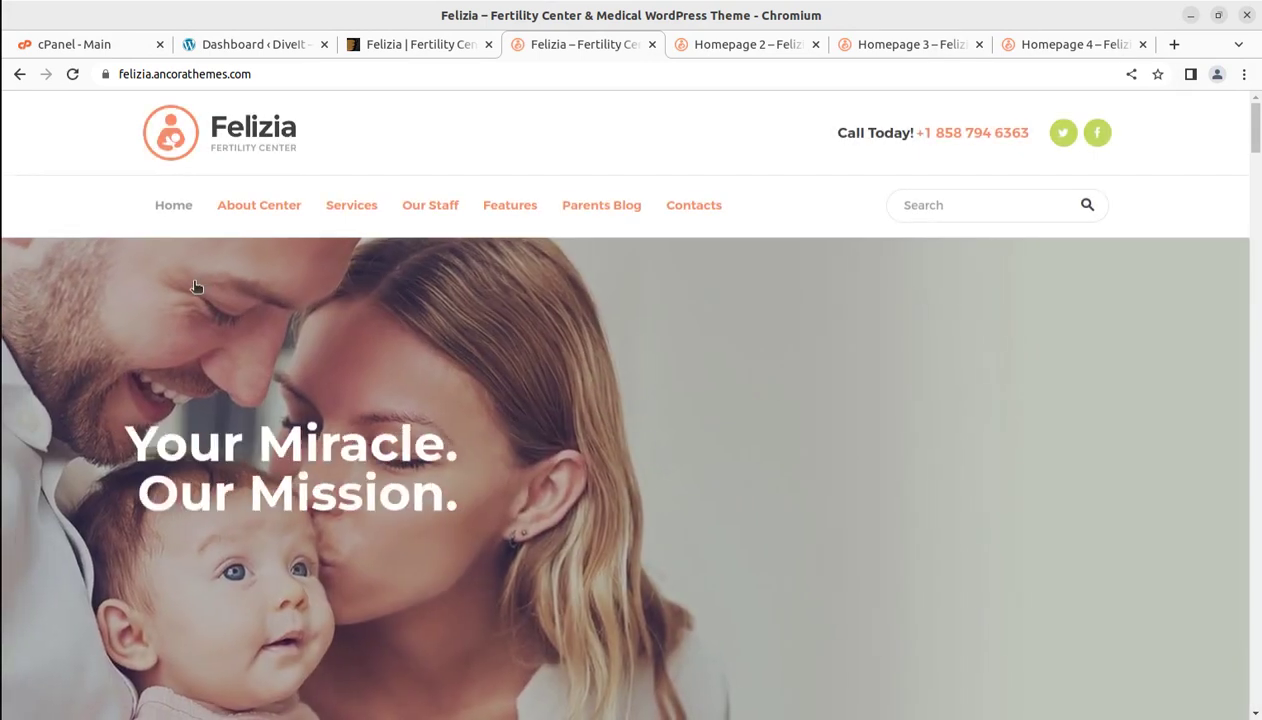
Review the Homepage 2, Homepage 3 and Homepage 4 variants of the Felizia demo
click(717, 48)
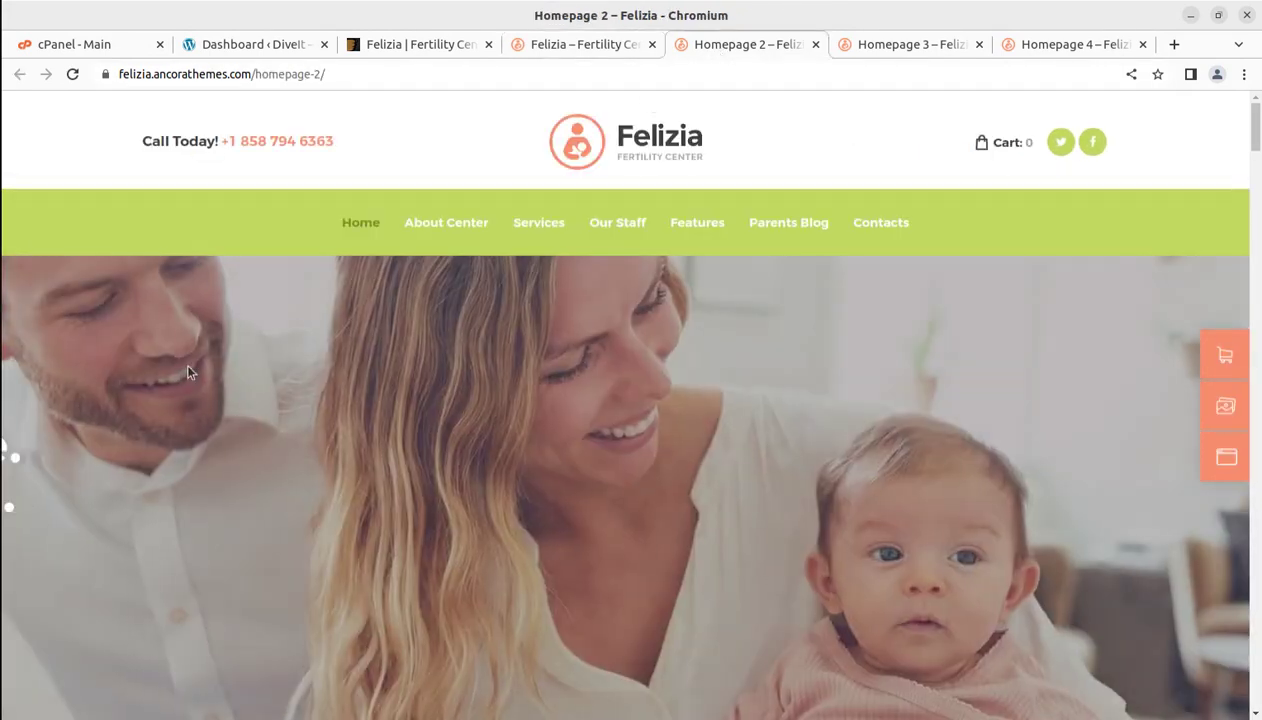
scroll(187, 372, down, 15)
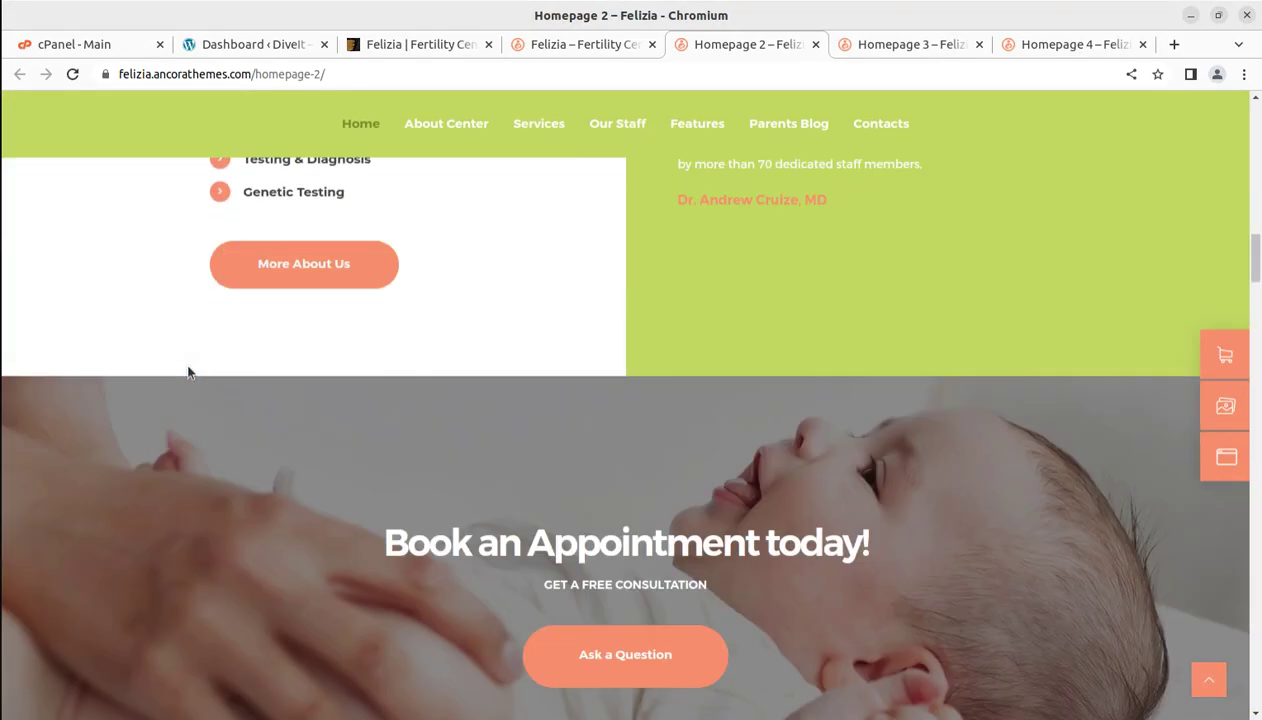
scroll(187, 372, down, 5)
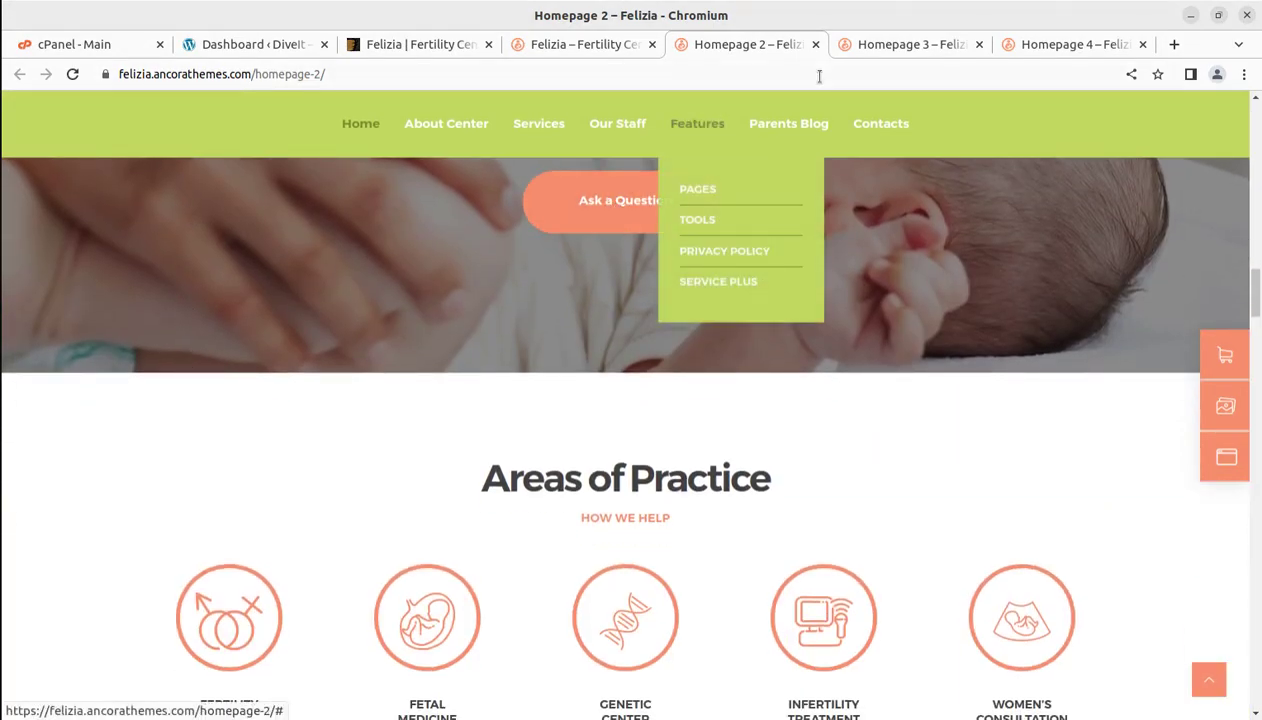
click(875, 46)
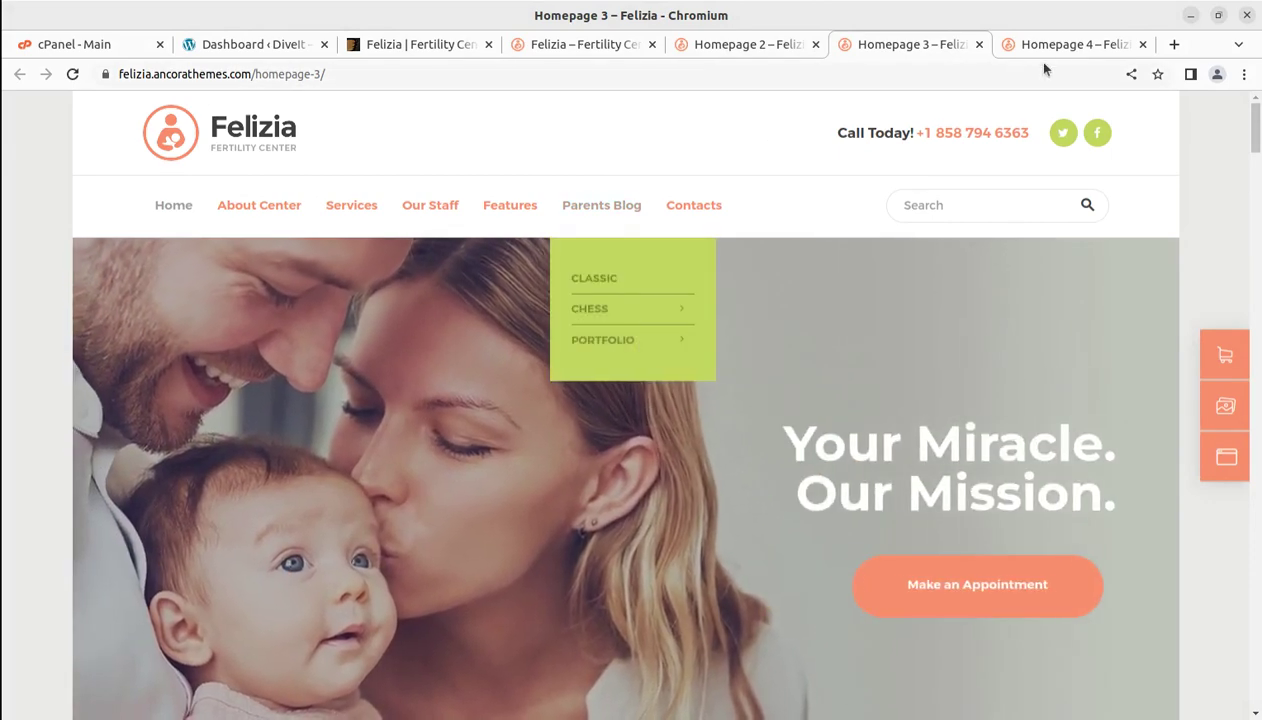
click(1050, 46)
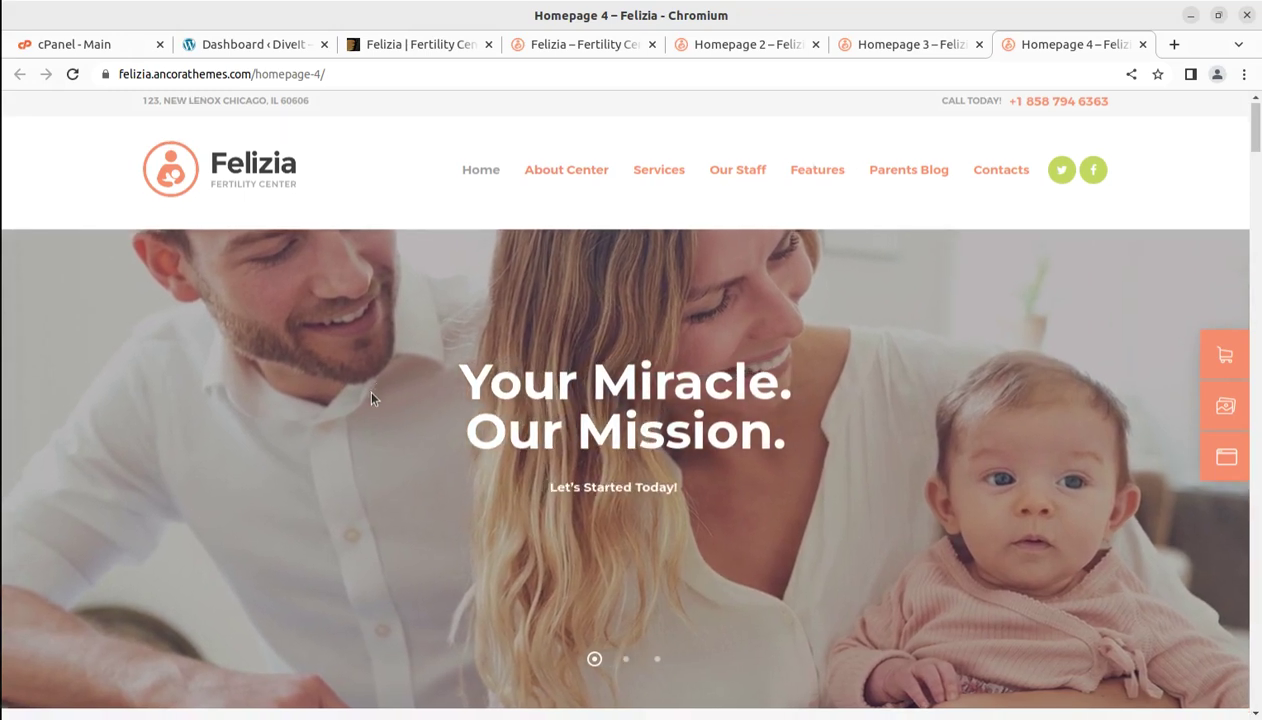
scroll(370, 398, down, 10)
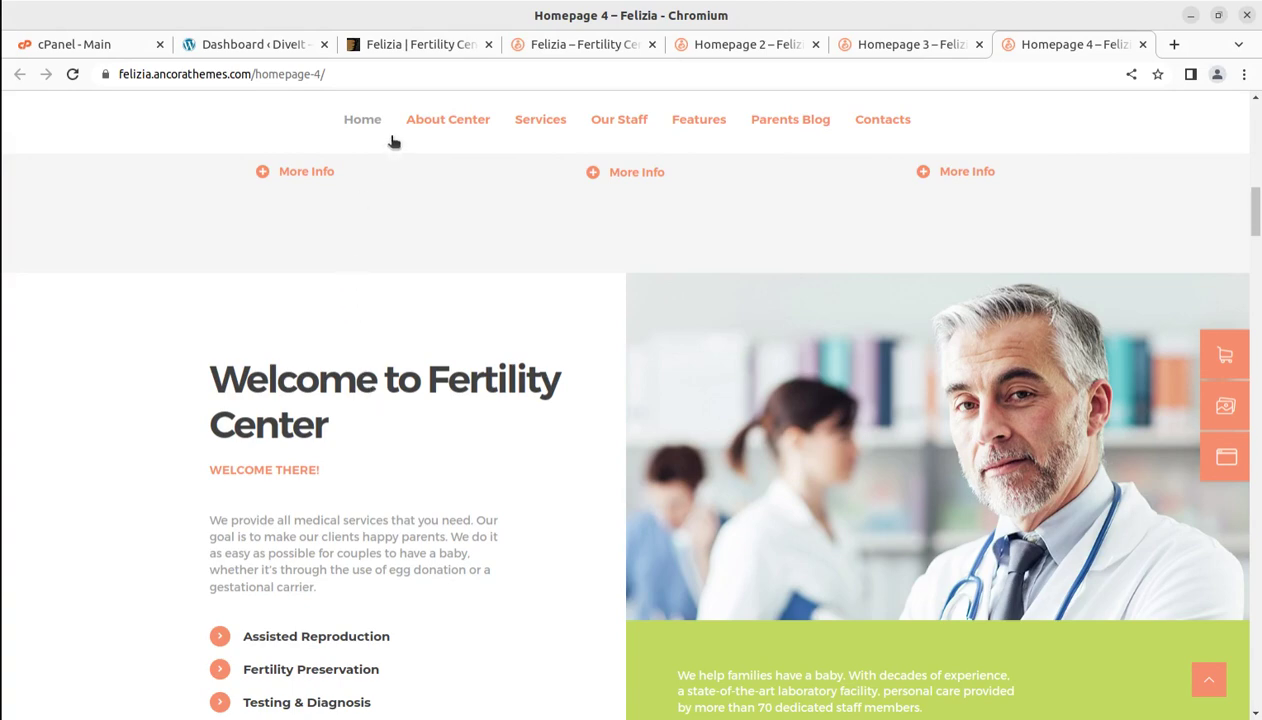
Switch to the Felizia item page on ThemeForest and highlight "Fertility Center & Medical WordPress Theme" in its title
click(390, 47)
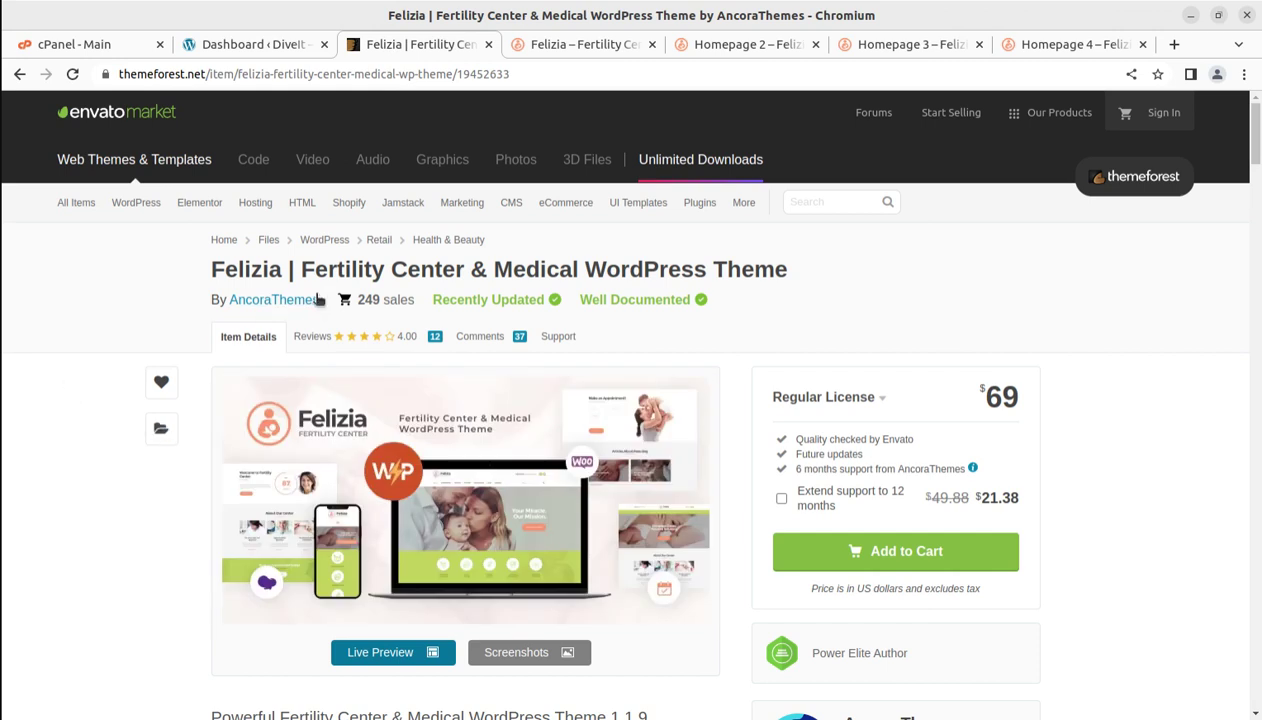
drag(300, 269, 790, 282)
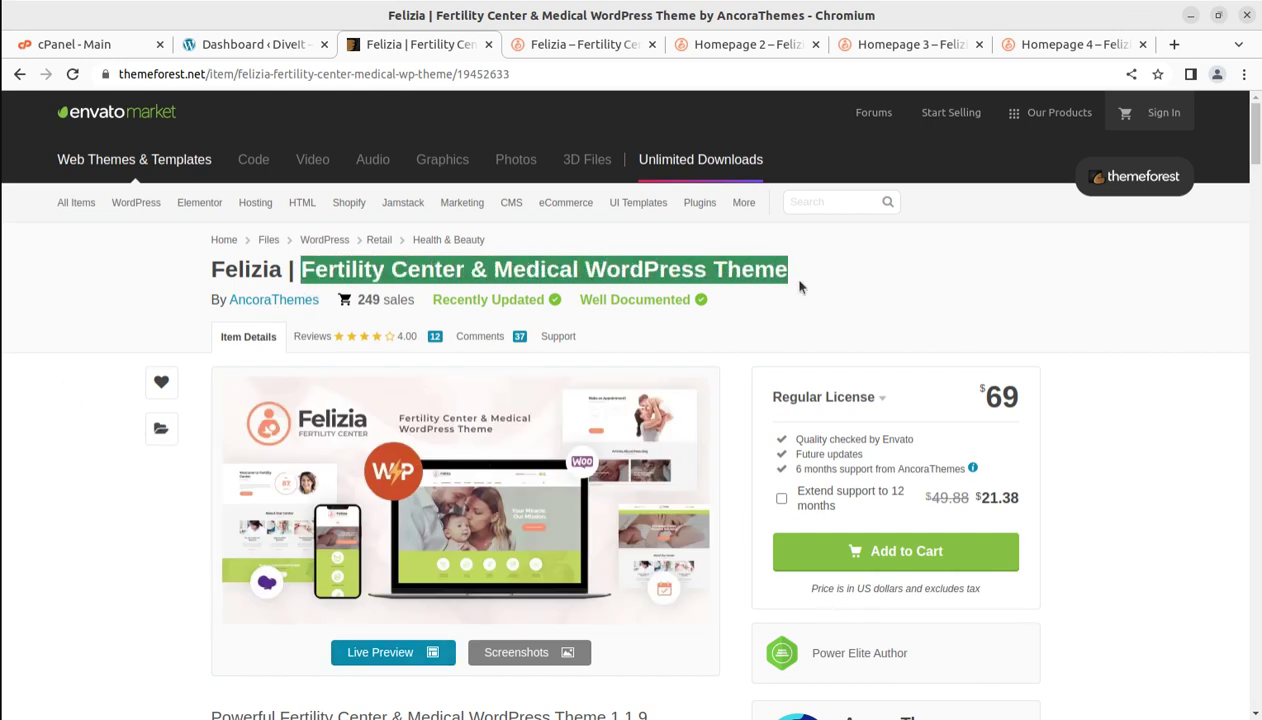
click(120, 288)
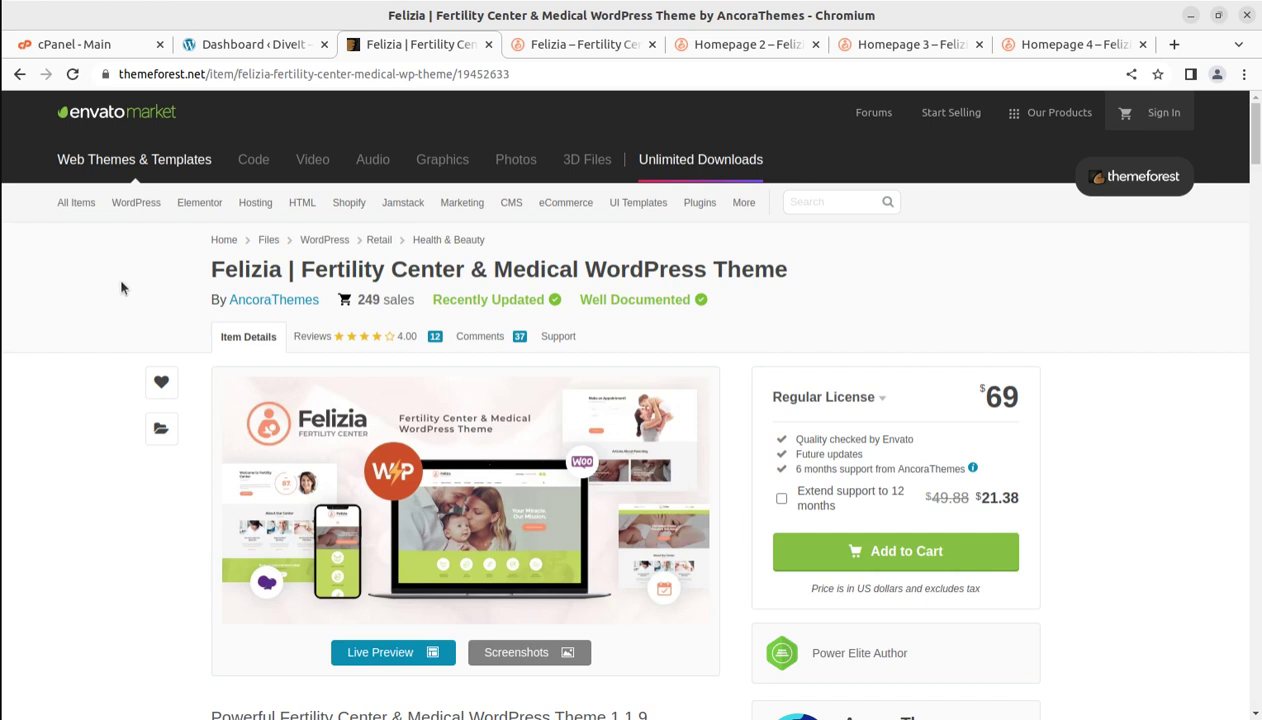
Examine the author badge, the regular license price and the sales figure on the theme's item page
scroll(362, 352, down, 2)
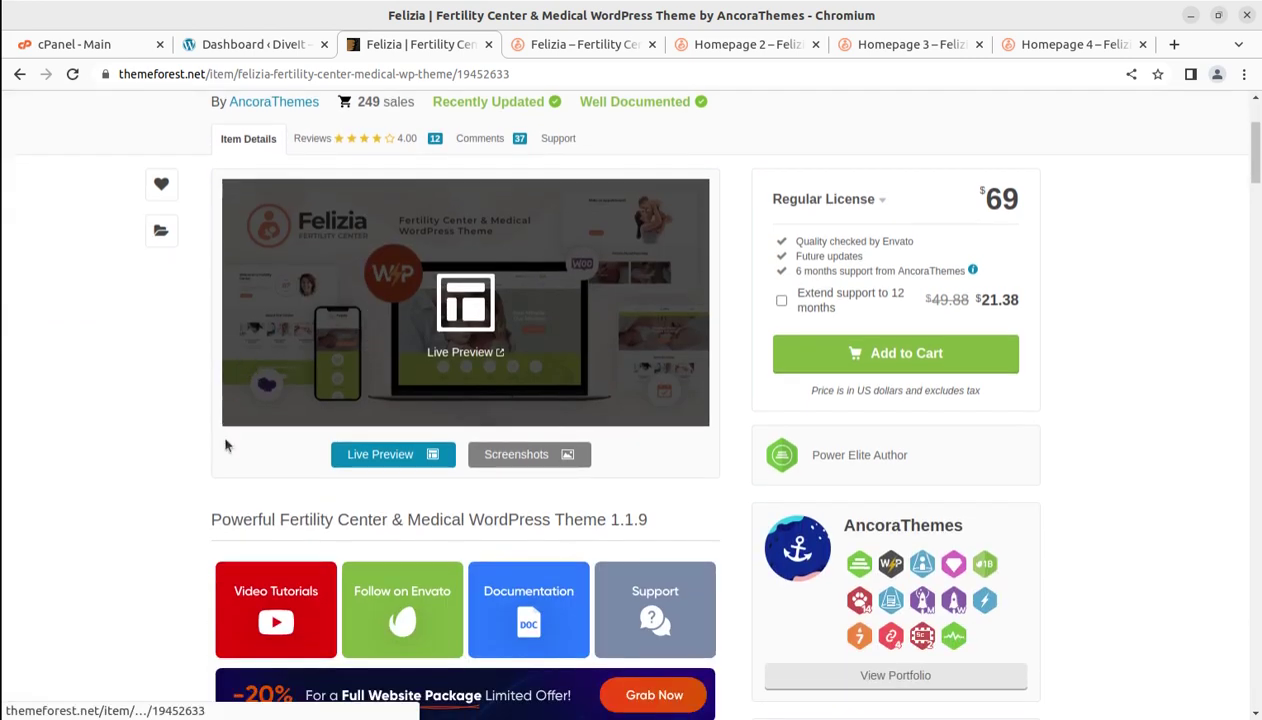
scroll(862, 680, down, 1)
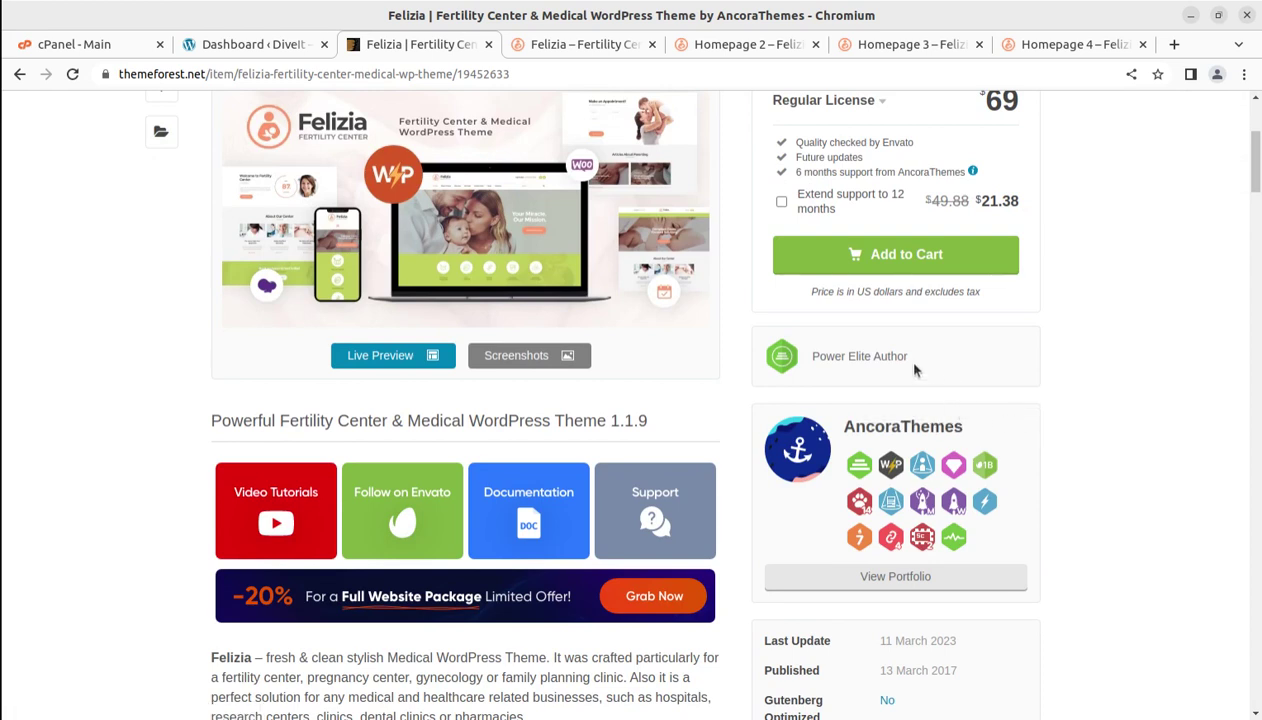
drag(913, 368, 808, 370)
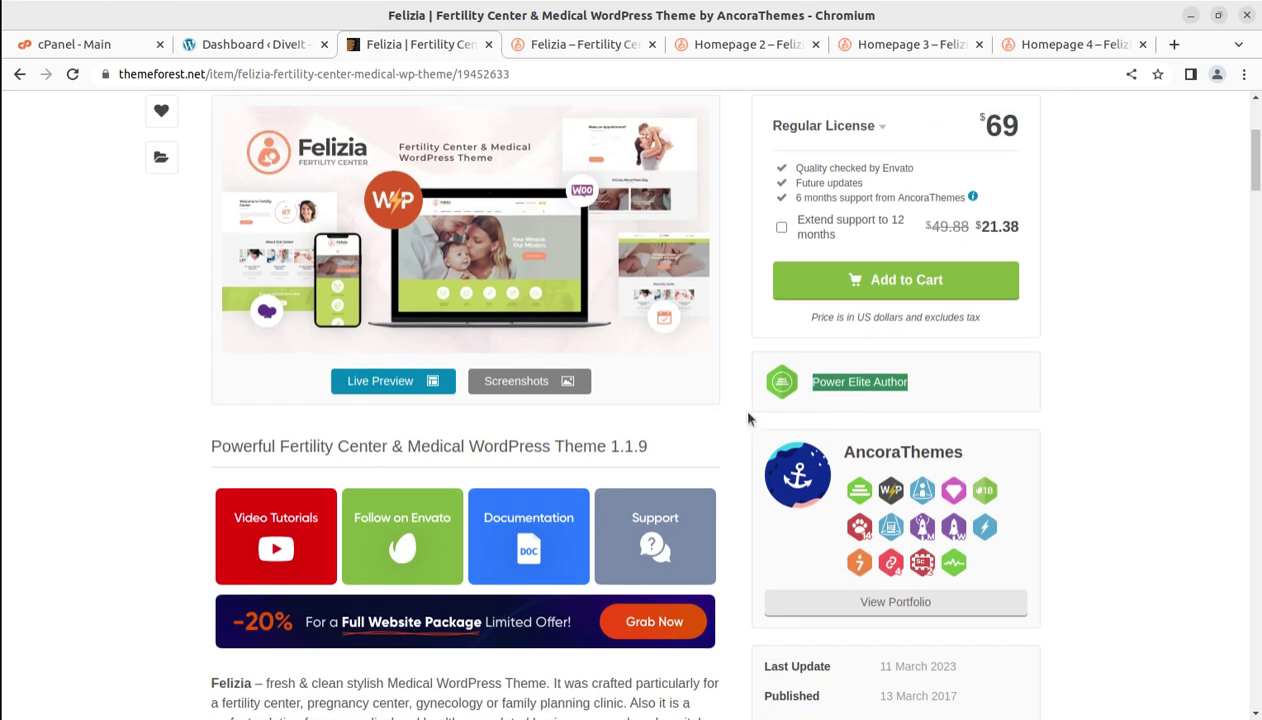
scroll(749, 418, up, 4)
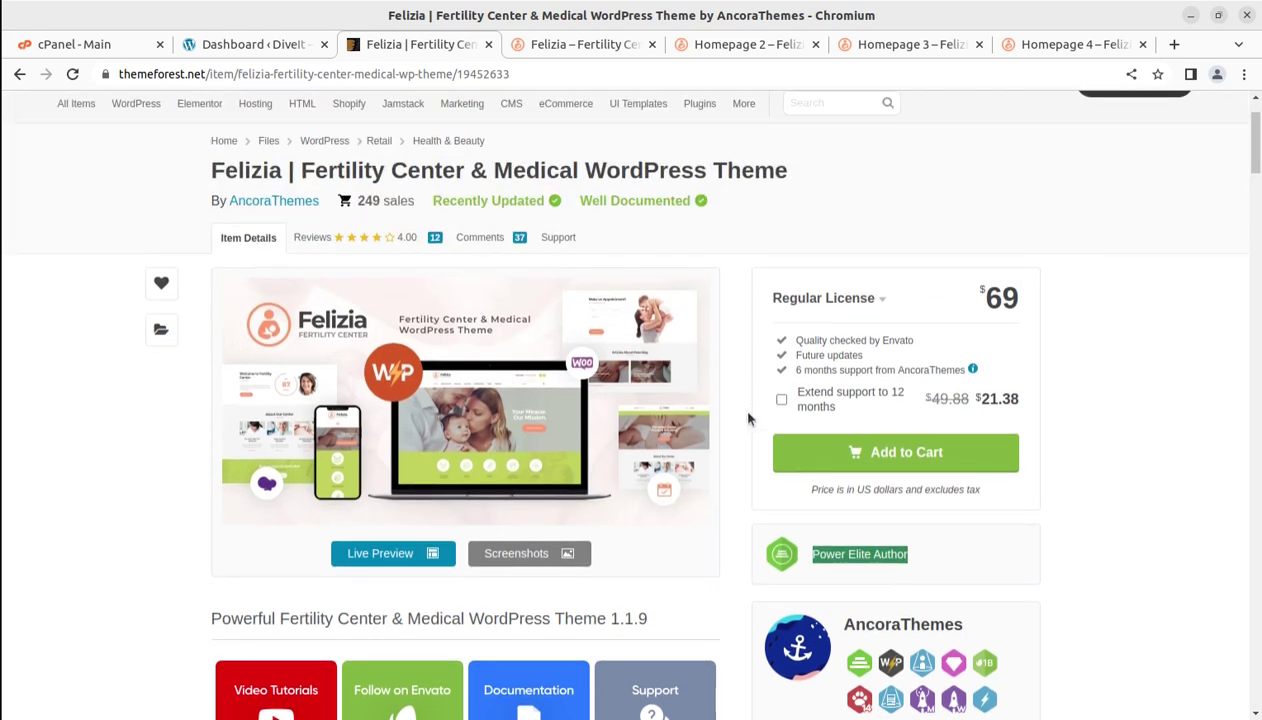
double_click(1000, 300)
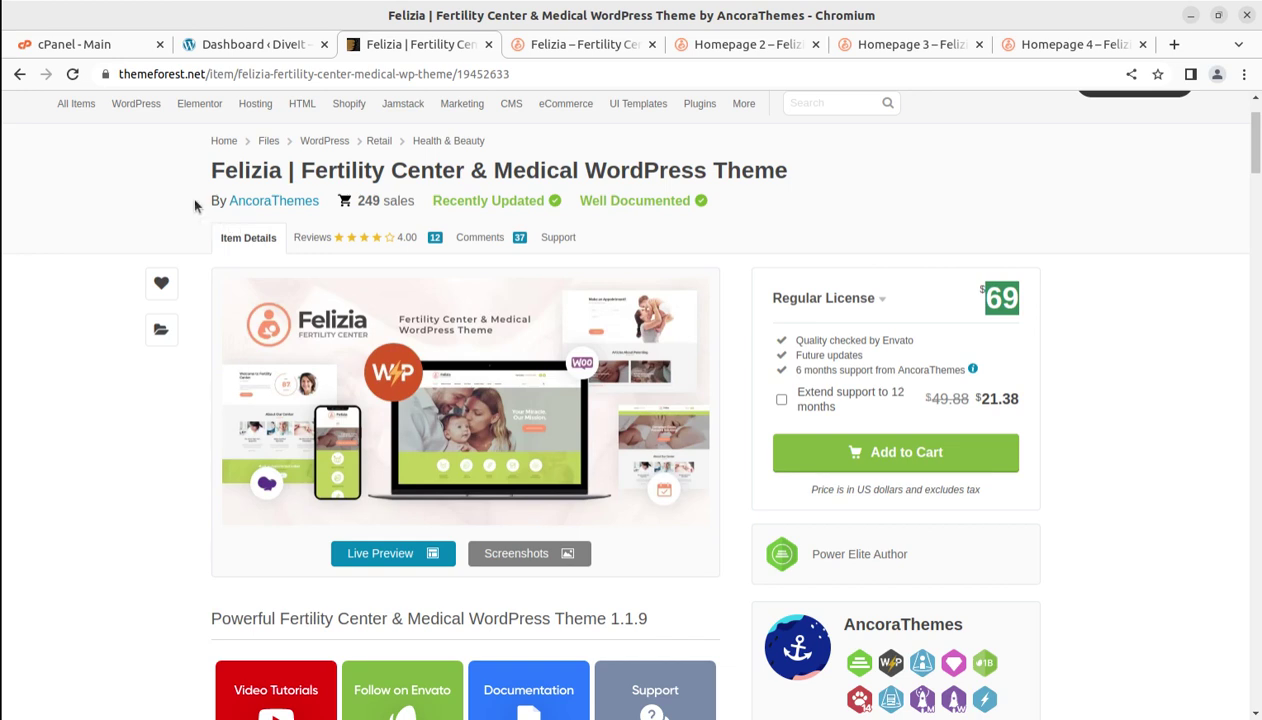
drag(358, 198, 384, 201)
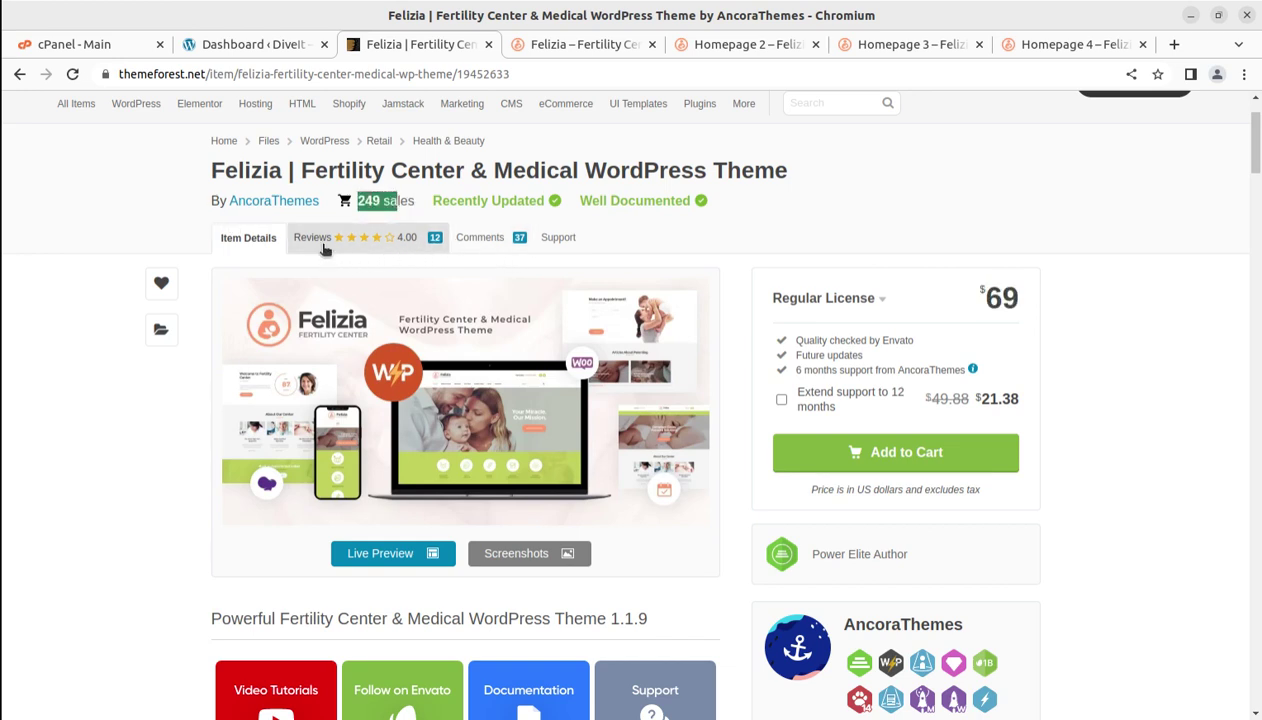
Check the theme's published date and last update date in the item details
scroll(395, 265, down, 5)
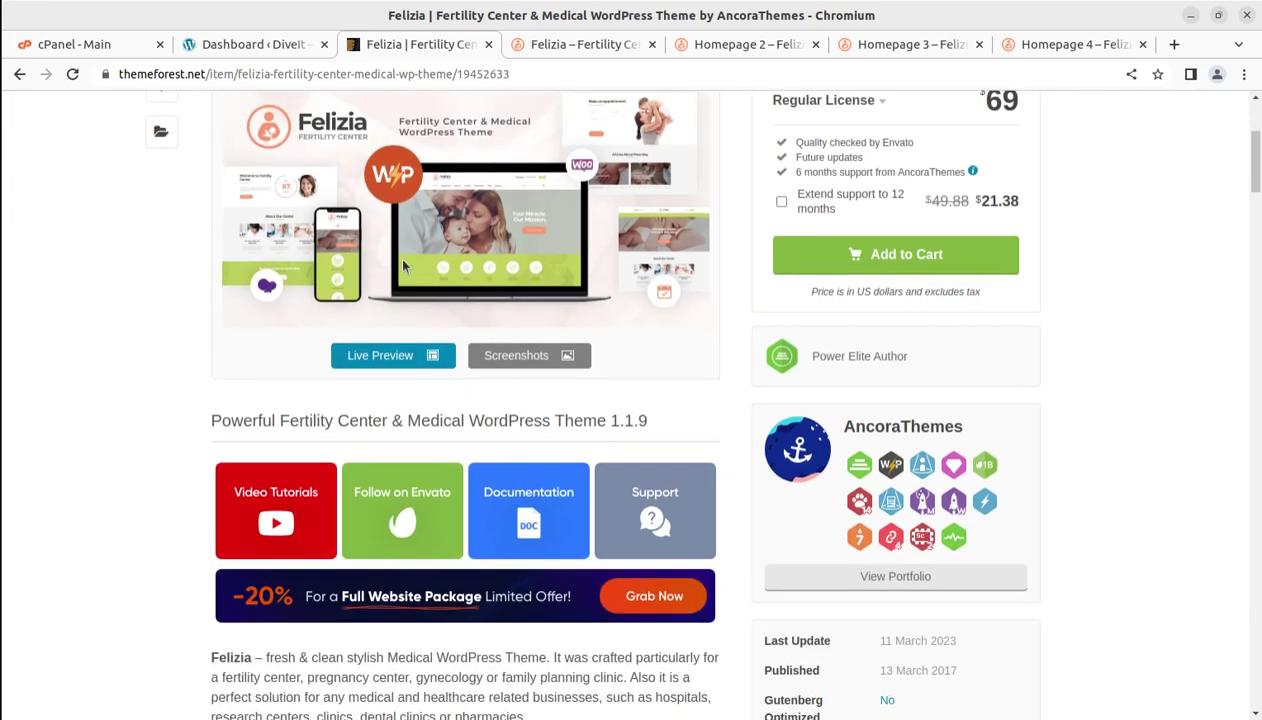
scroll(755, 571, down, 2)
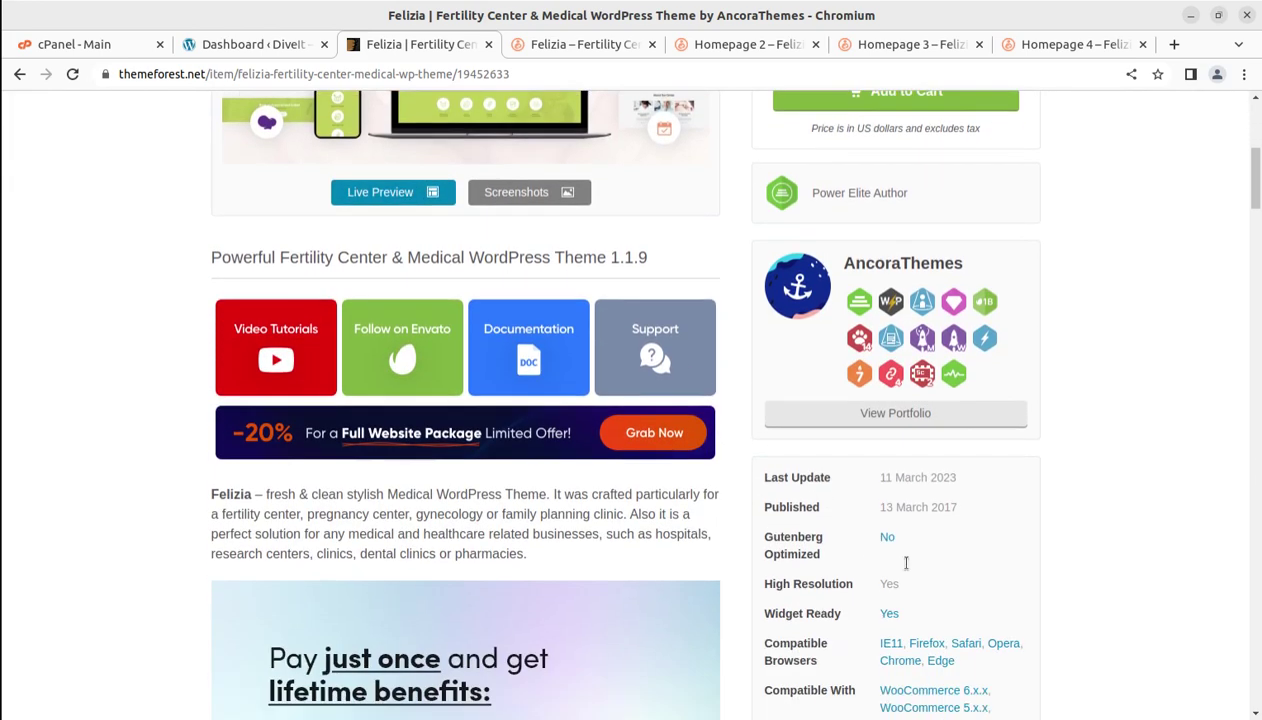
drag(958, 472, 884, 474)
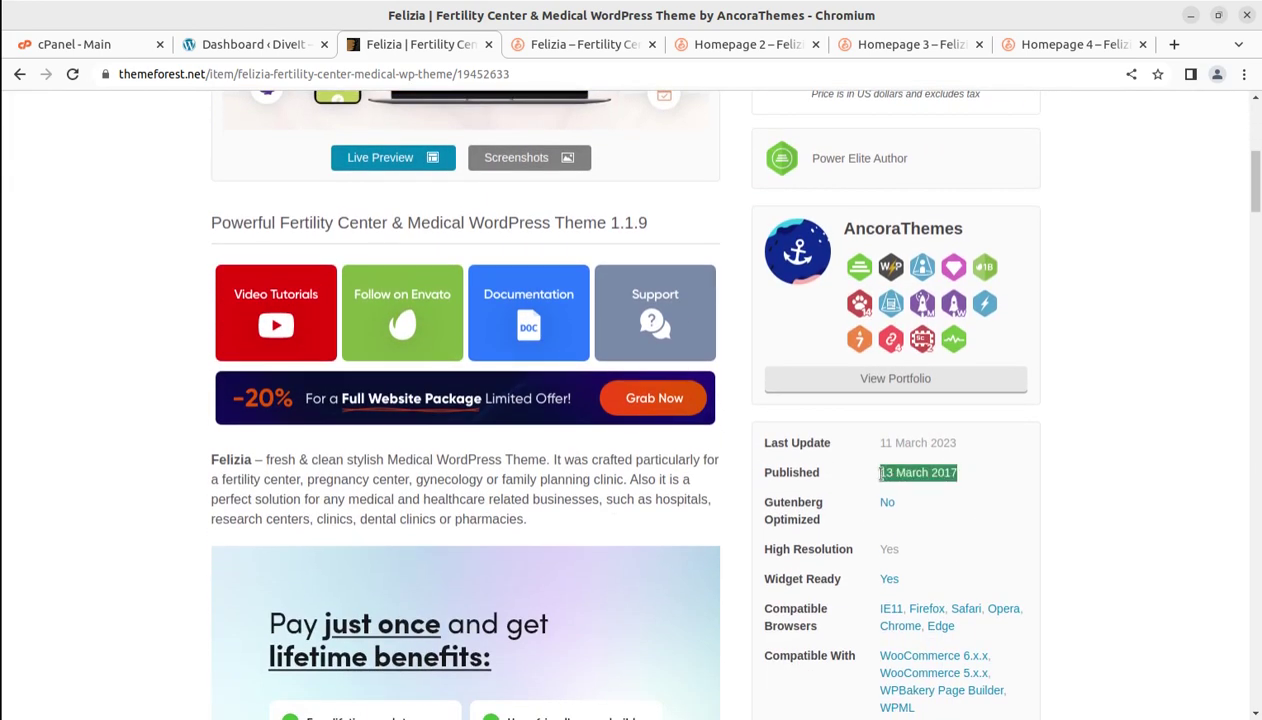
drag(955, 442, 878, 455)
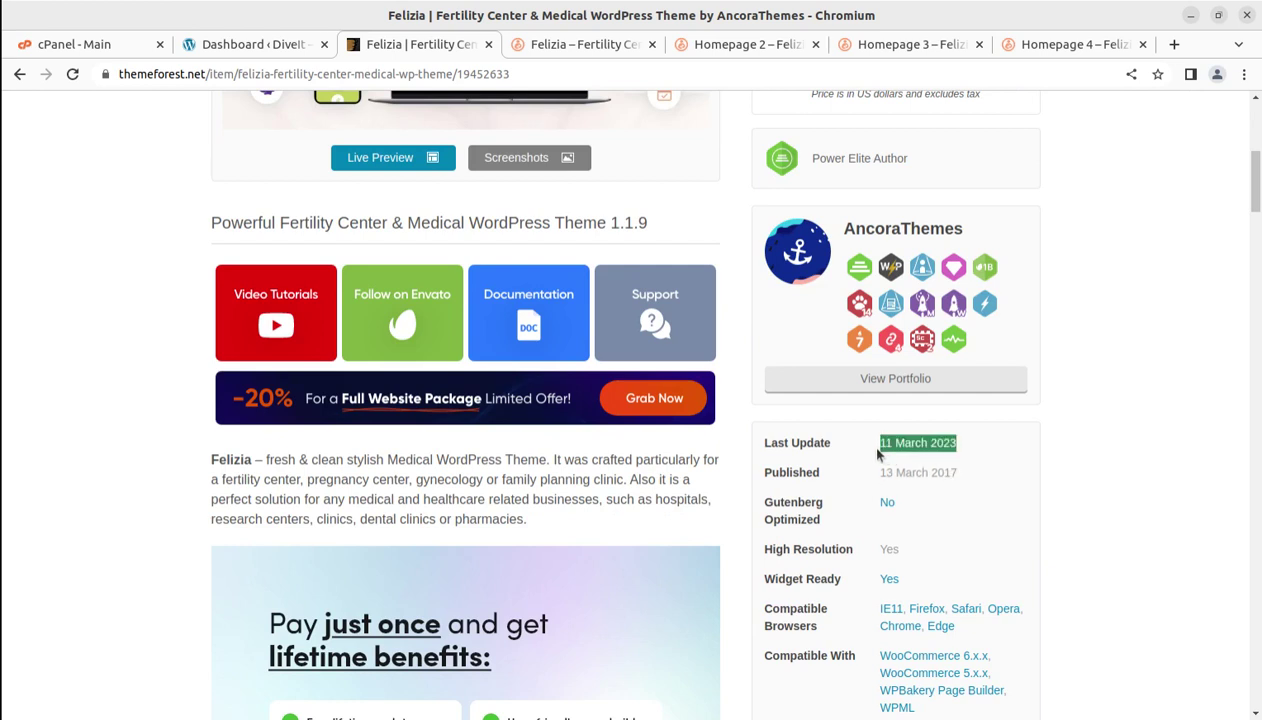
Examine the theme's compatibility details, lifetime benefits and essential features list
scroll(860, 450, down, 4)
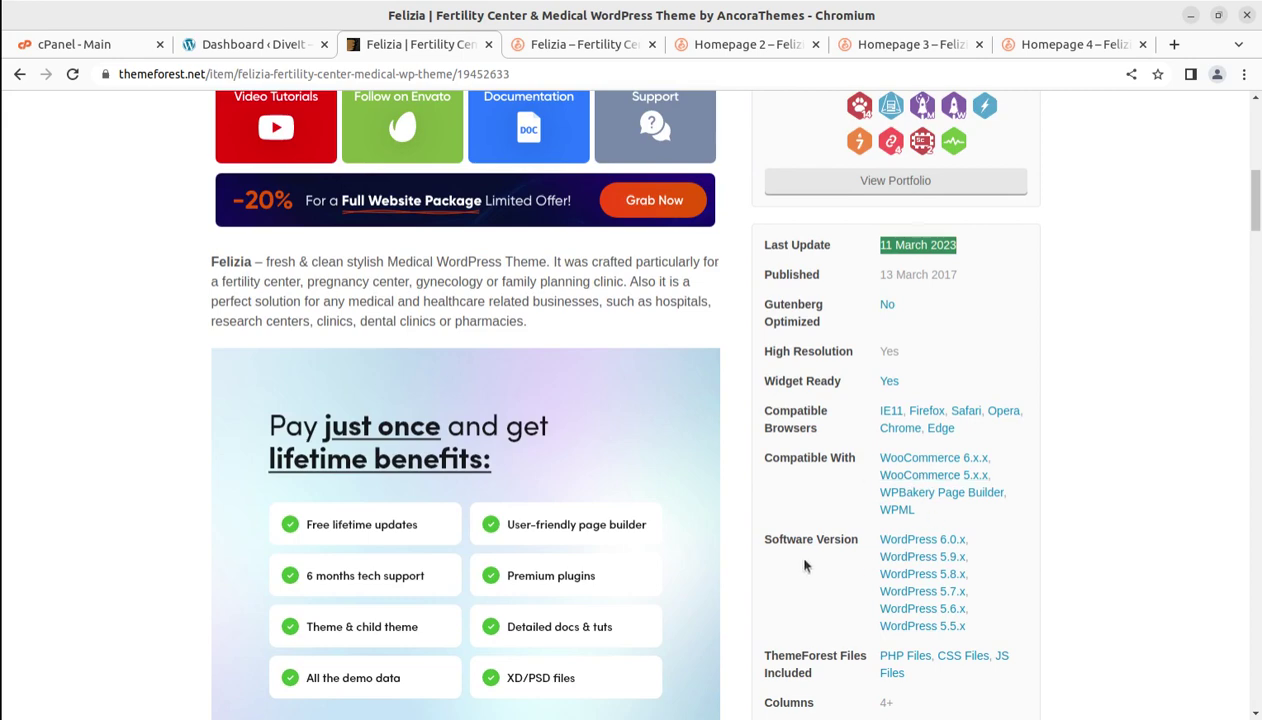
scroll(814, 580, down, 4)
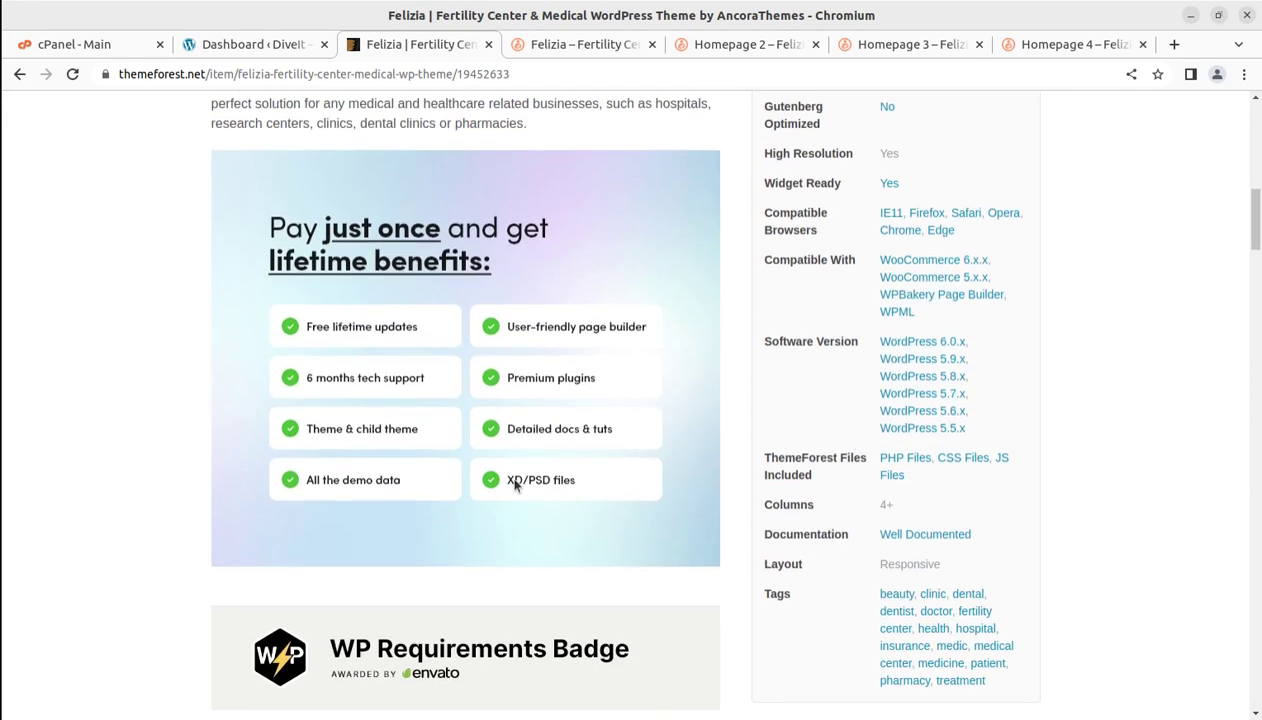
scroll(227, 528, down, 2)
scroll(113, 371, down, 8)
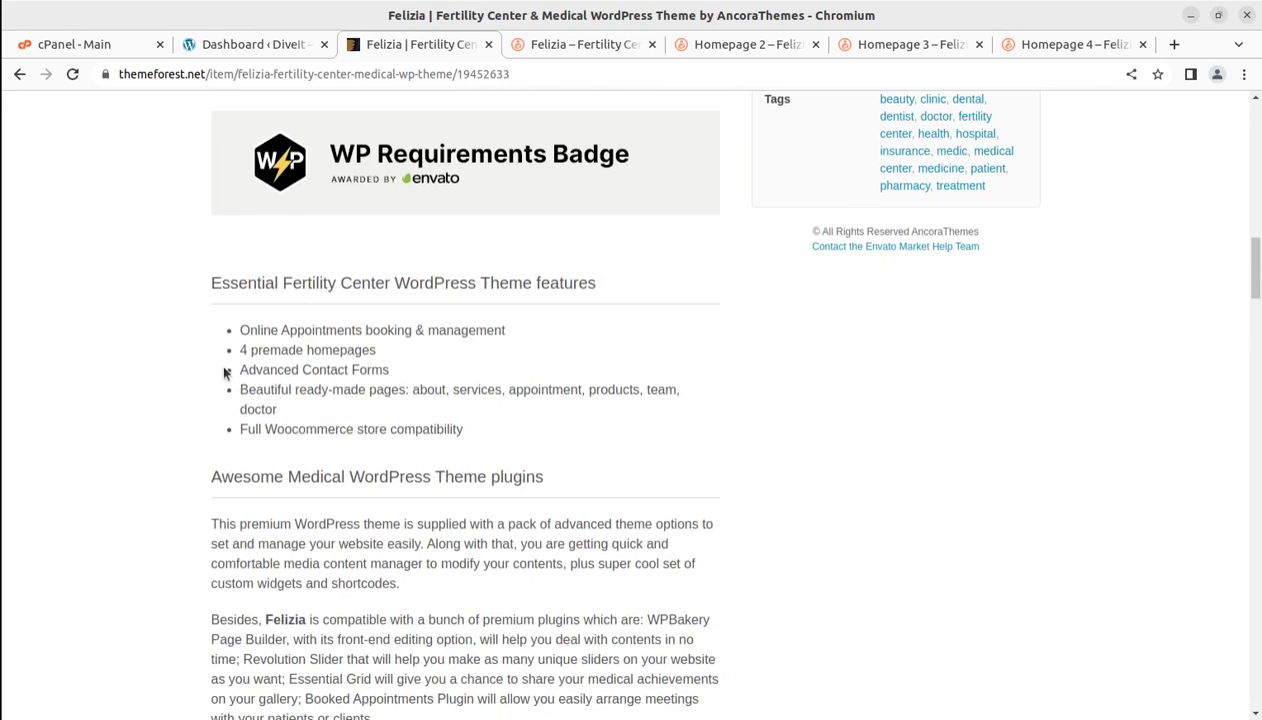
Review the theme's plugin description, customer review, key features and lifetime benefits on the ThemeForest item page
scroll(226, 373, down, 10)
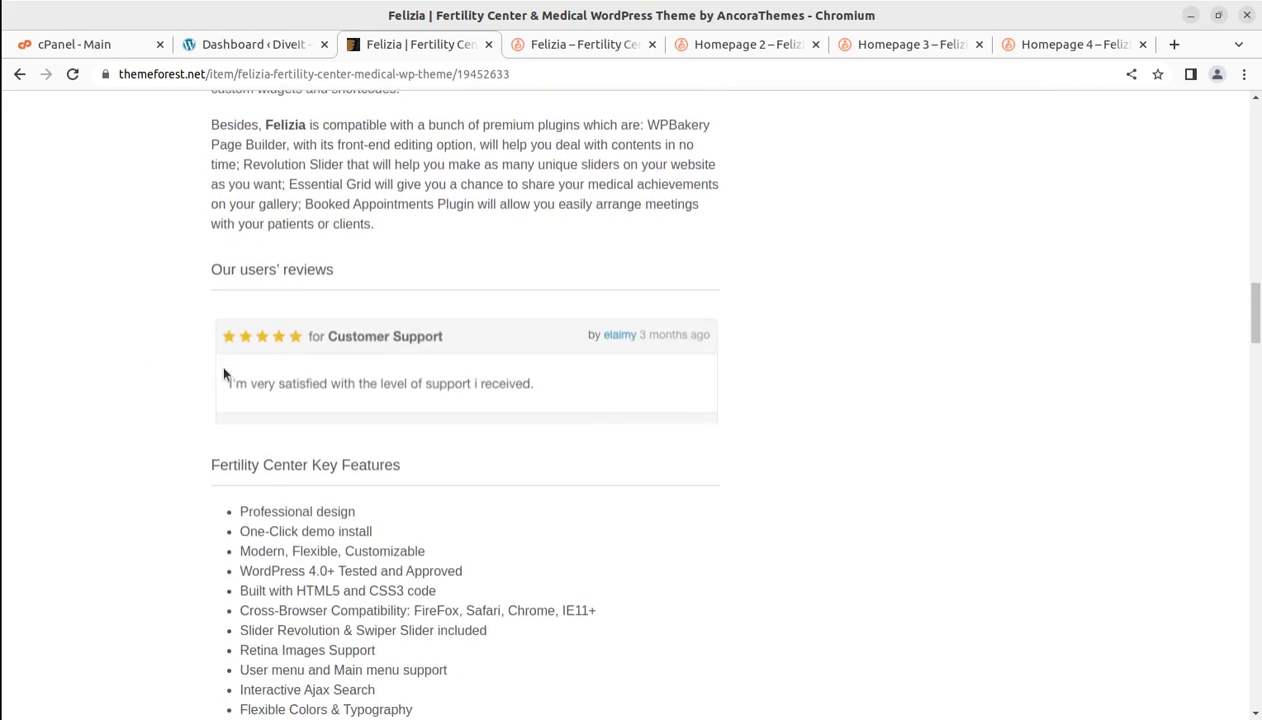
scroll(224, 374, up, 20)
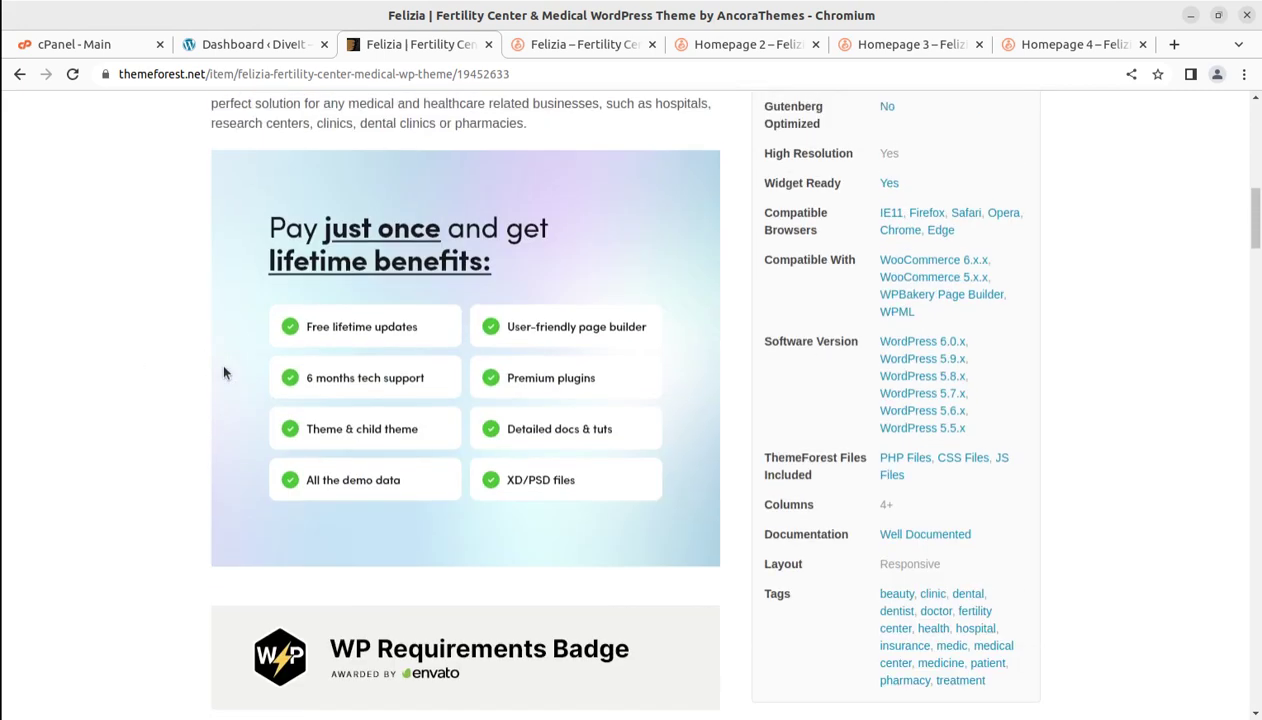
scroll(224, 373, up, 15)
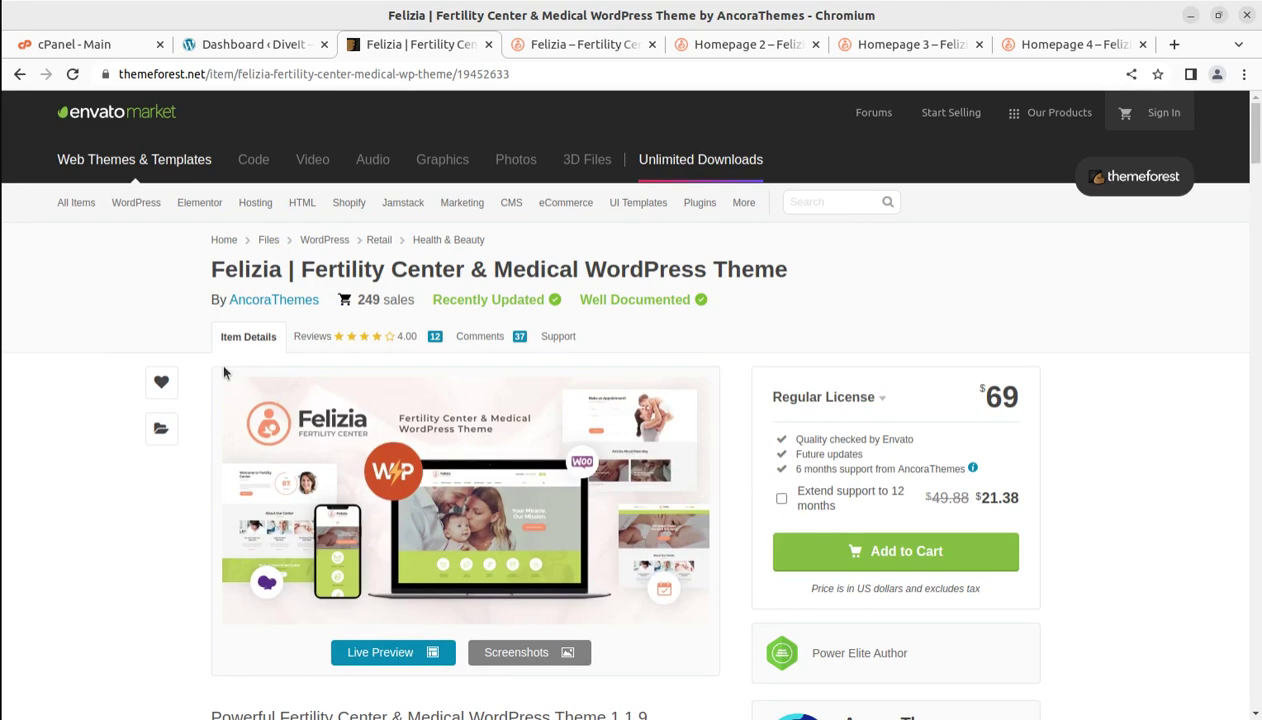
scroll(224, 373, down, 10)
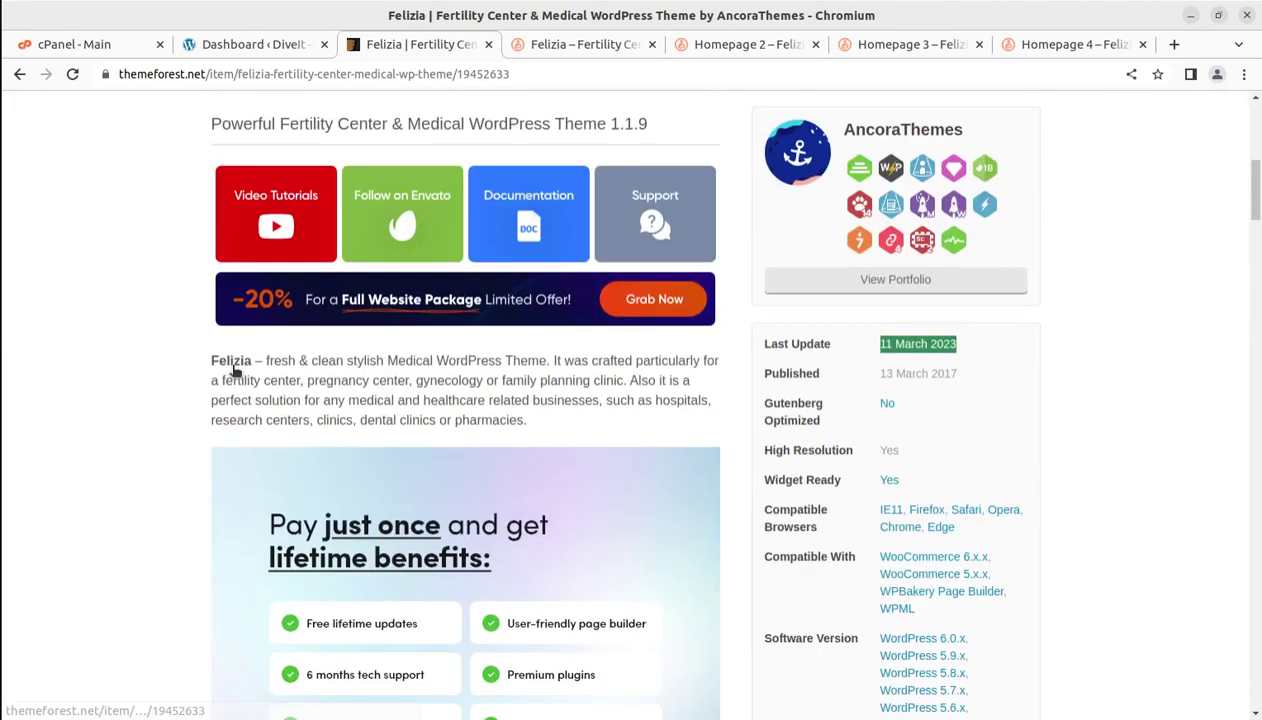
scroll(265, 332, down, 2)
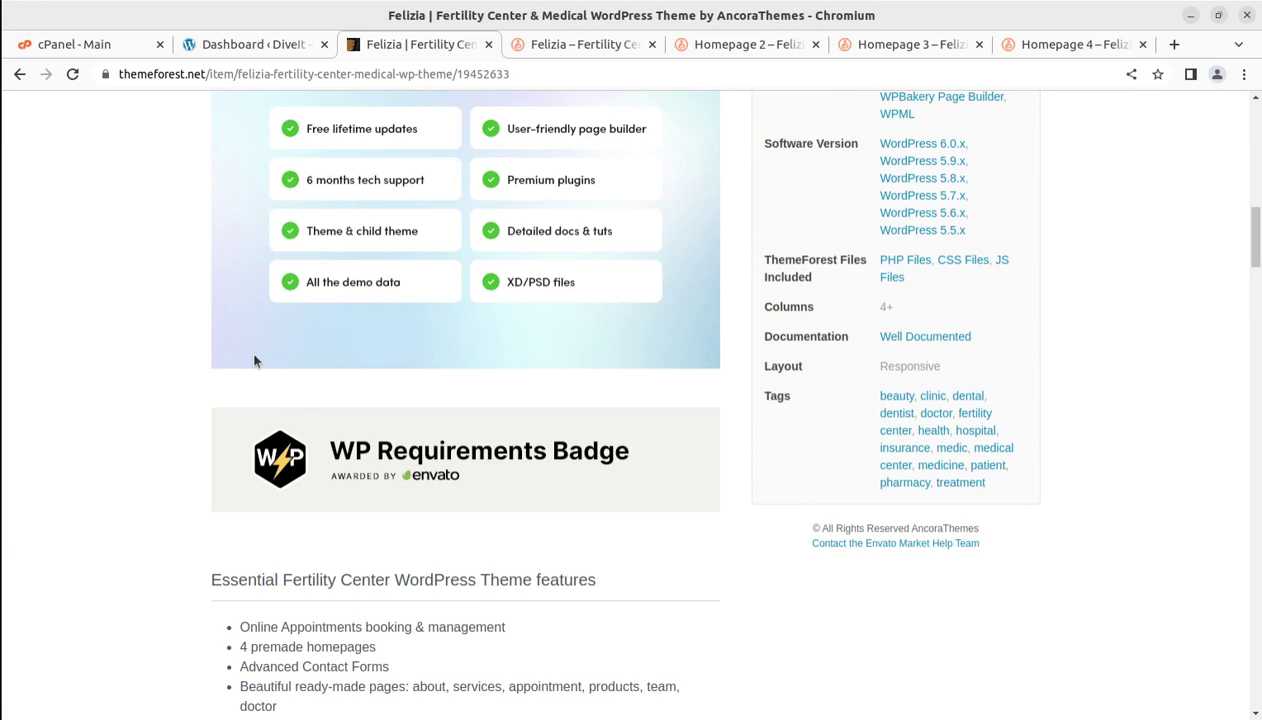
scroll(254, 361, up, 12)
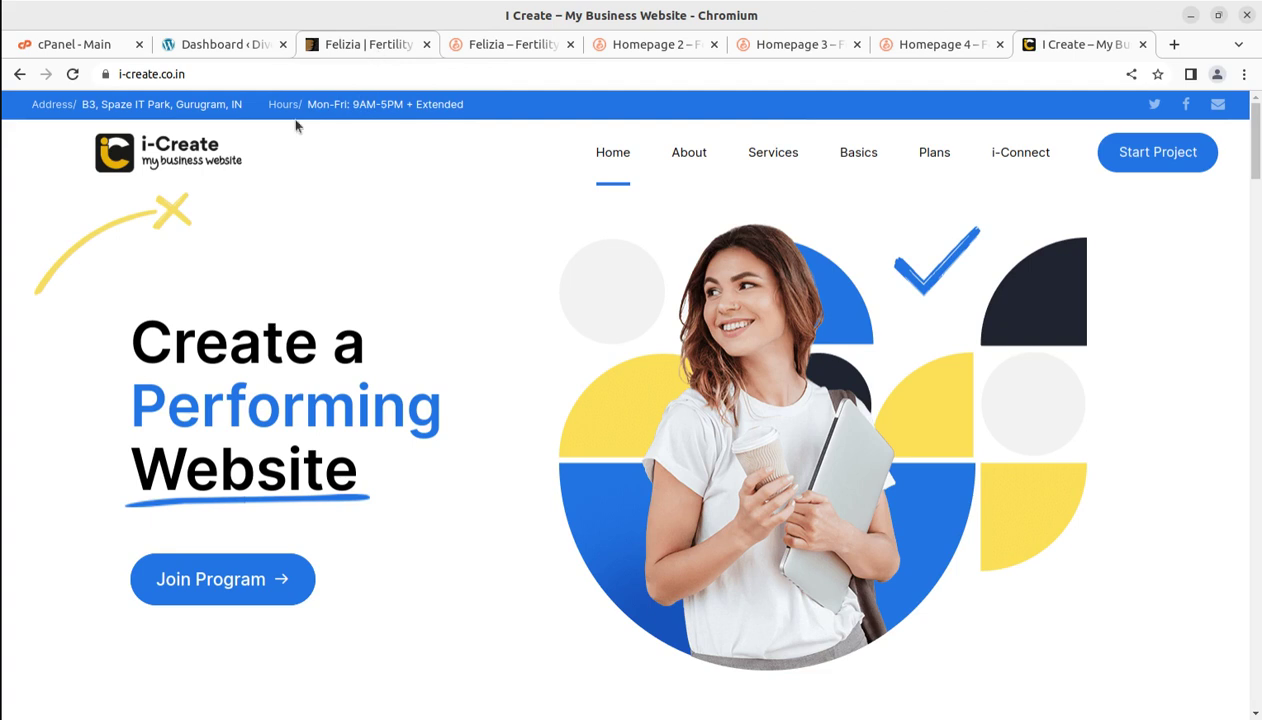
Look over the i-Create homepage banner and its Create at Own, Create with Mentor and Get it Created options
scroll(285, 492, down, 1)
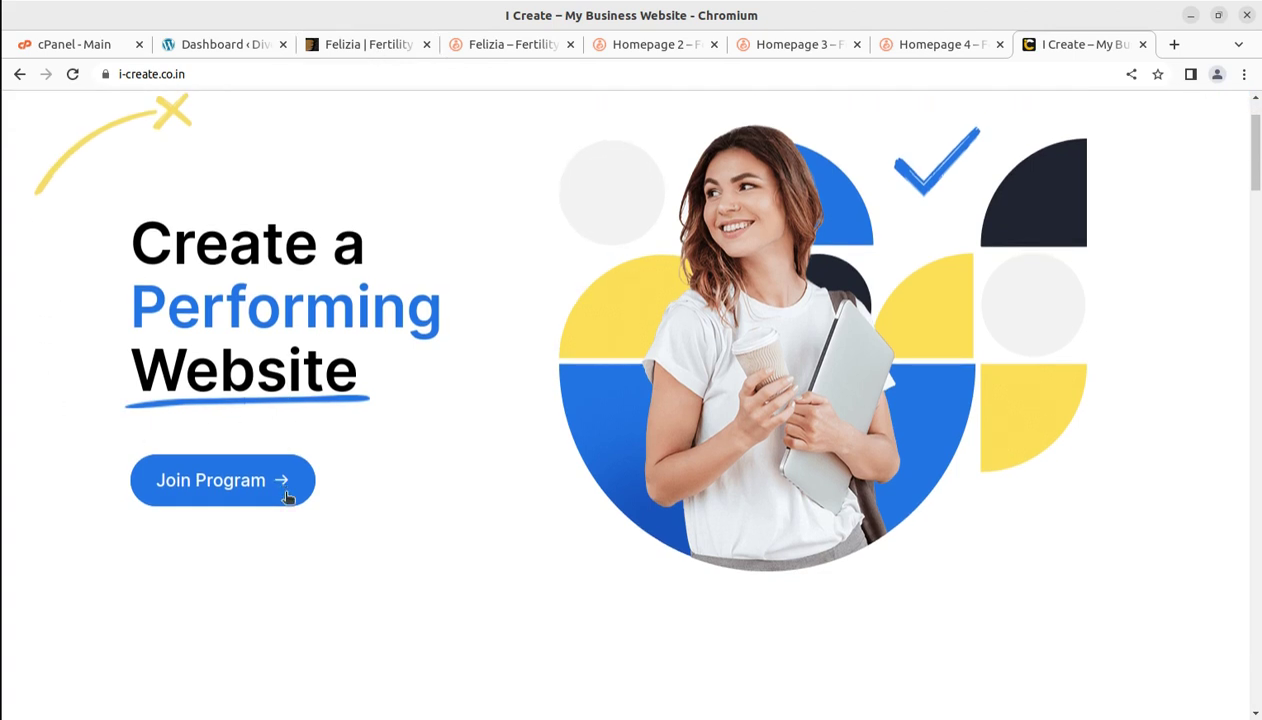
scroll(285, 495, down, 2)
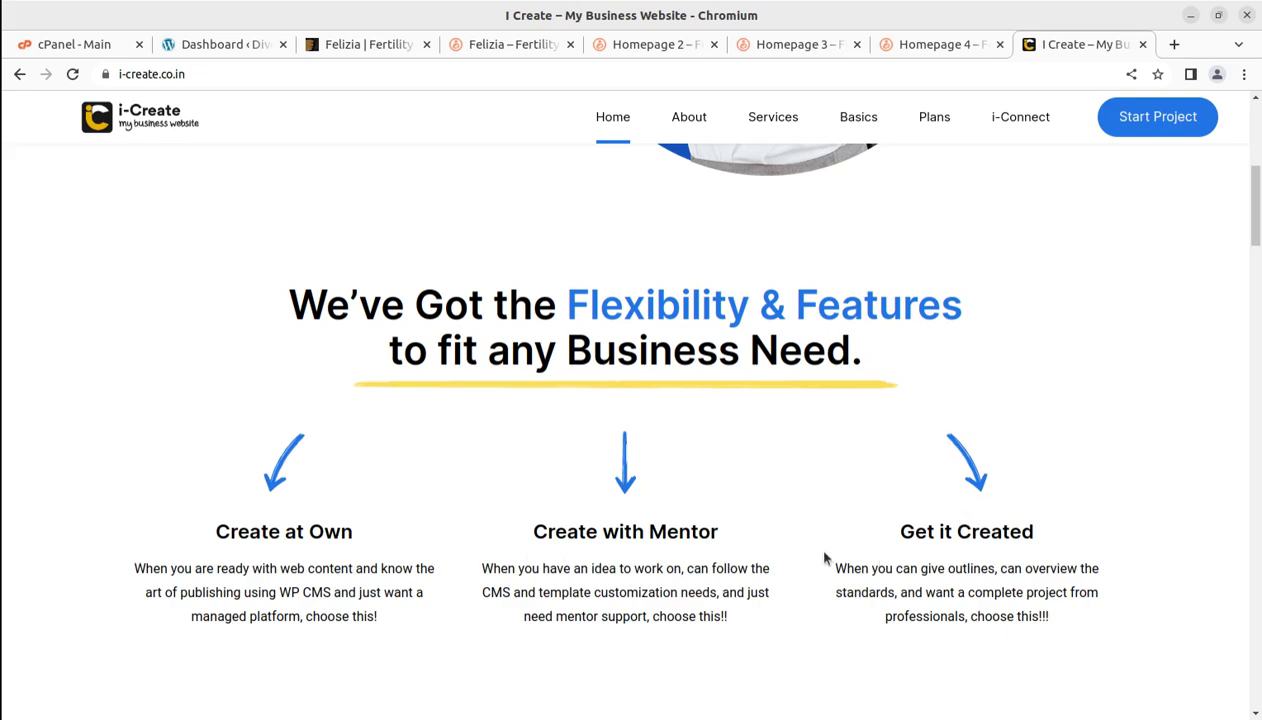
scroll(825, 558, up, 5)
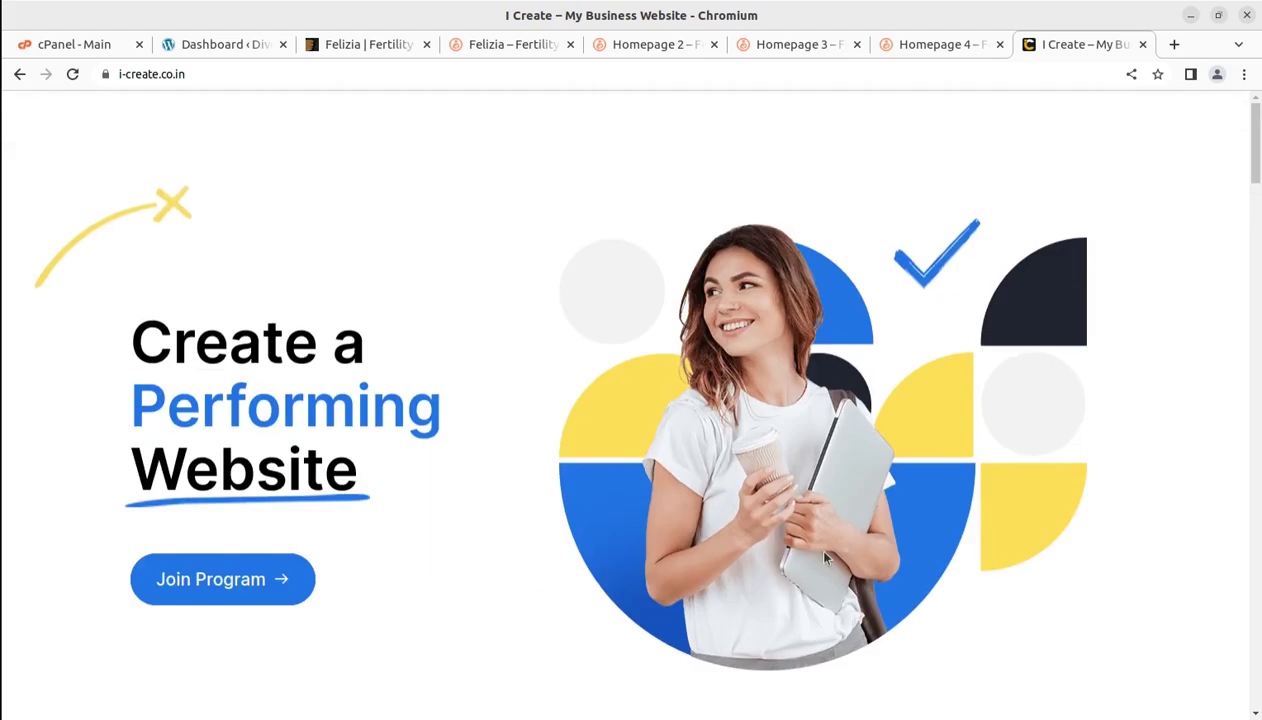
scroll(811, 543, down, 3)
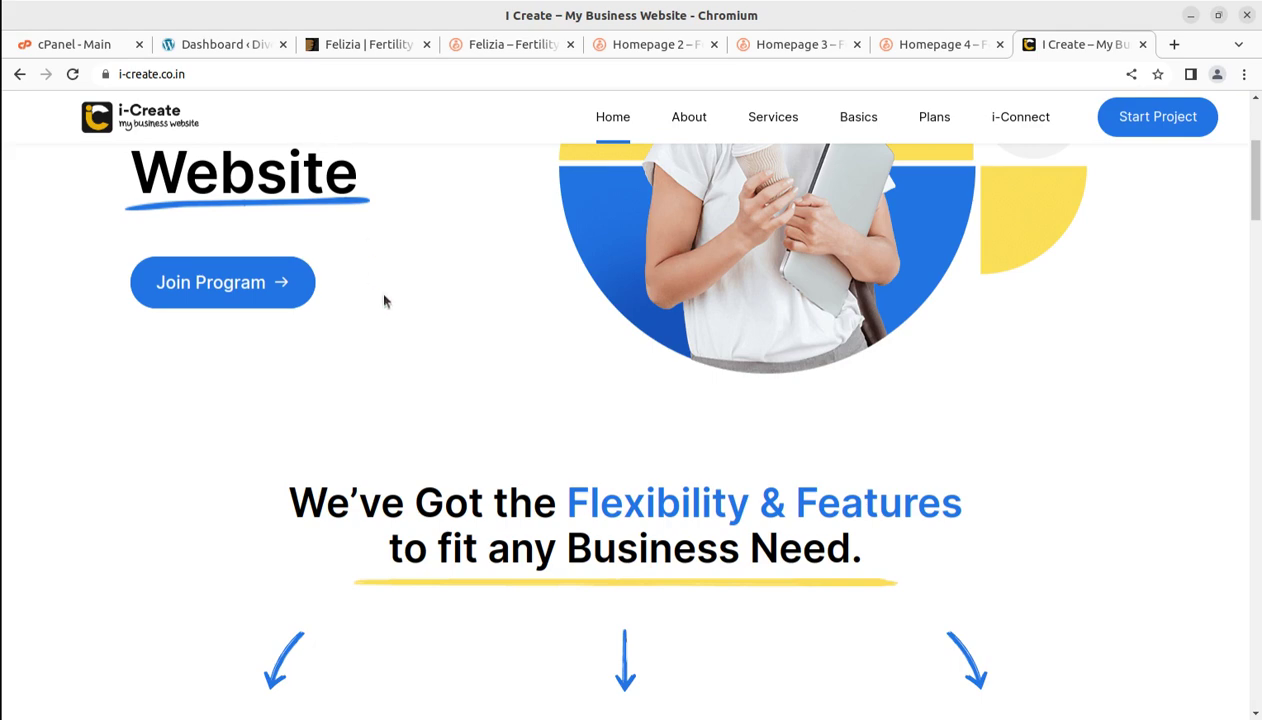
scroll(380, 309, up, 3)
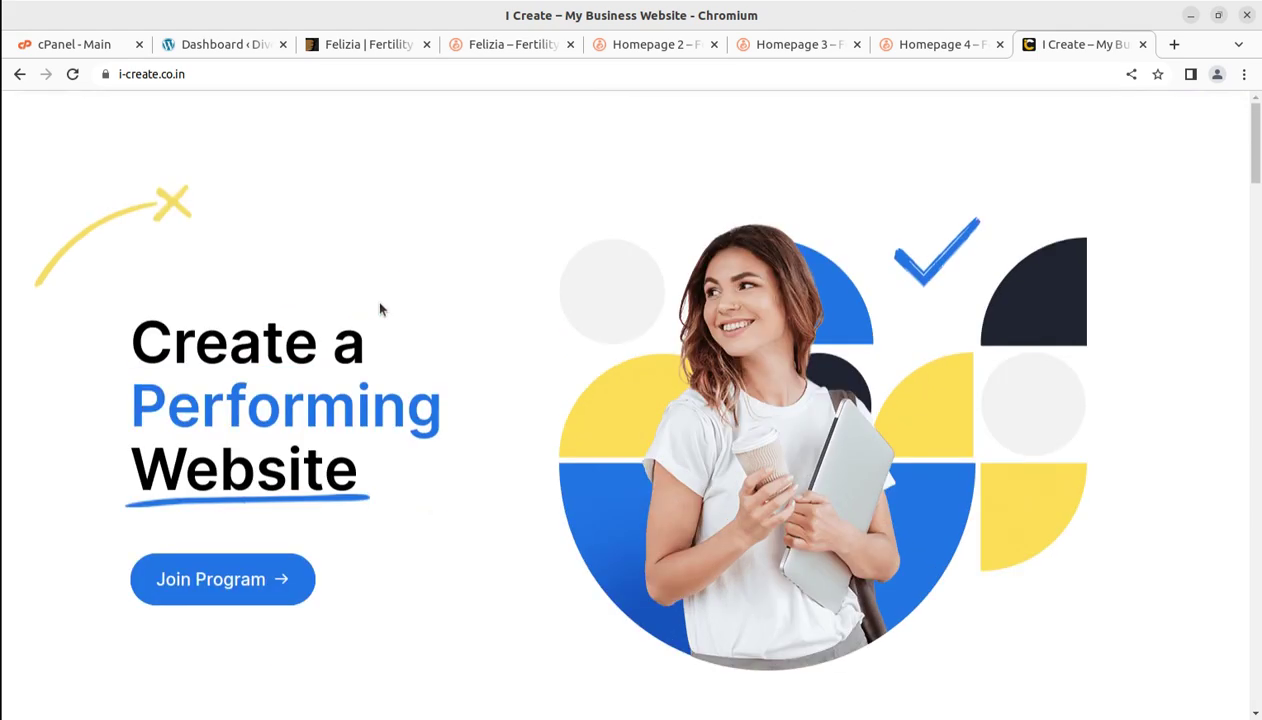
Revisit the four Felizia demo homepages and return to the theme's ThemeForest item page
click(496, 46)
click(647, 46)
click(758, 50)
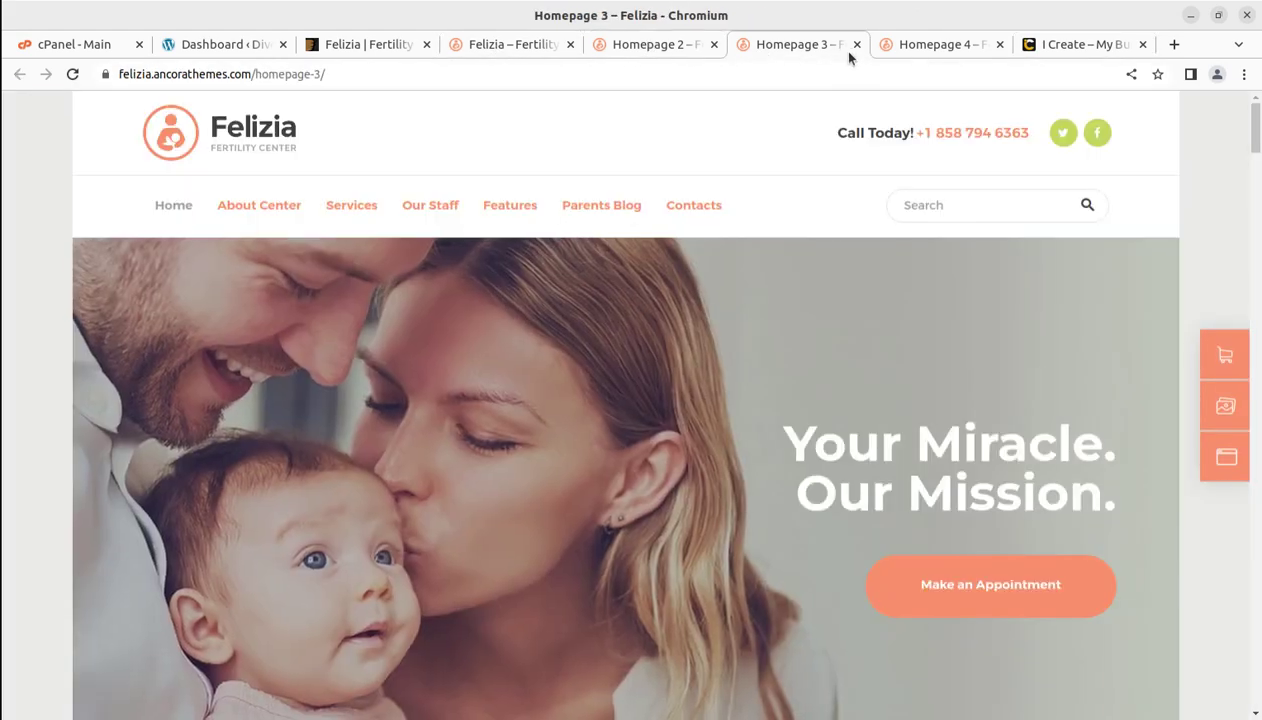
click(890, 48)
mouse_move(698, 119)
scroll(727, 185, up, 5)
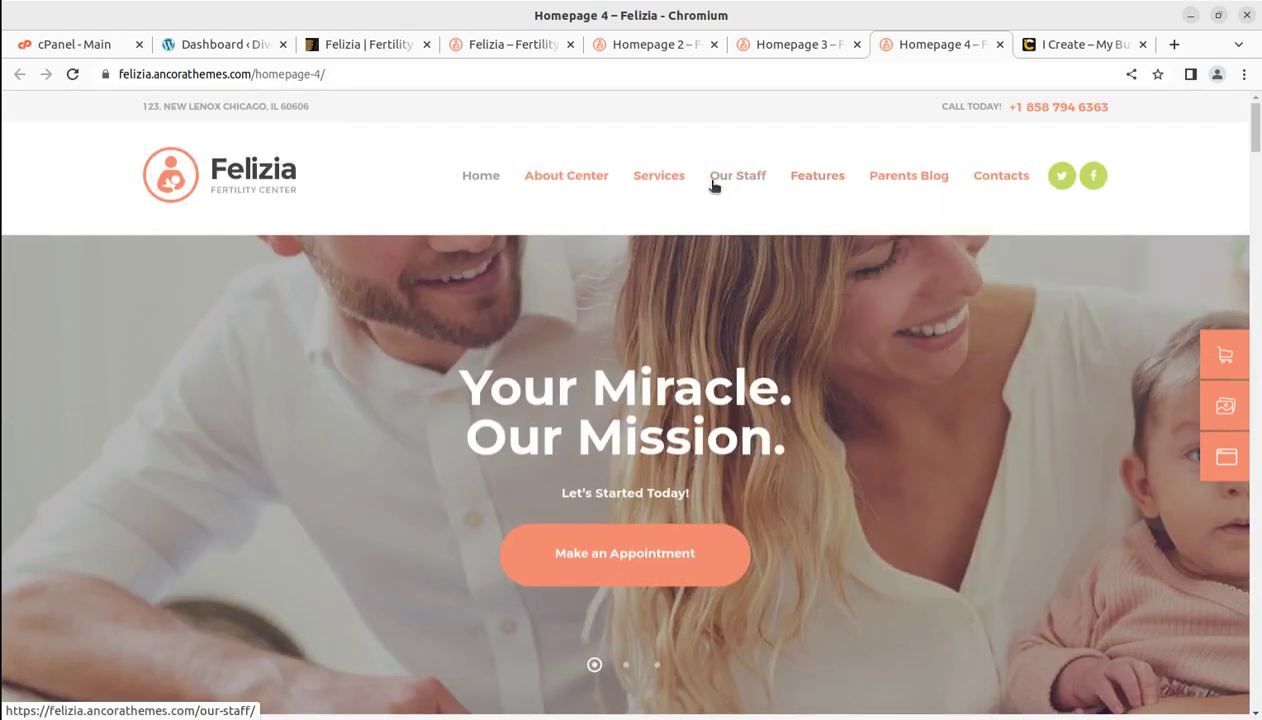
click(370, 48)
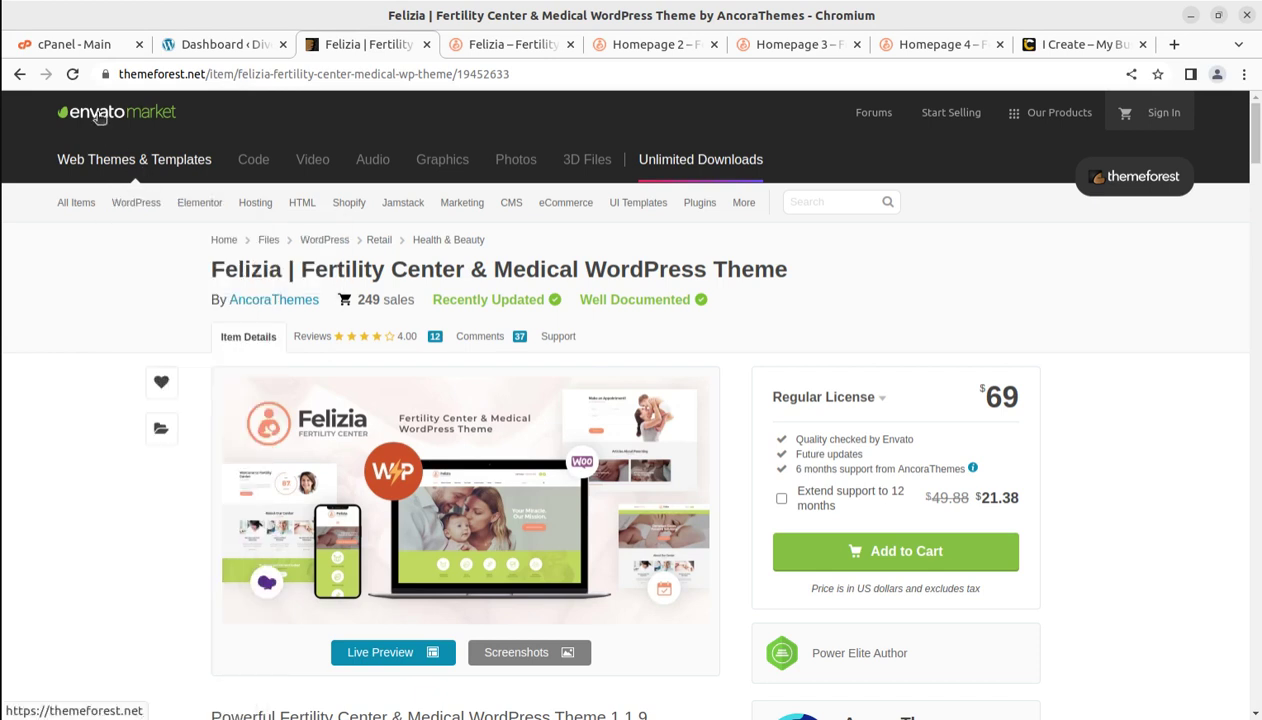
Switch to cPanel and find WordPress Manager by Softaculous among its software tools
click(66, 46)
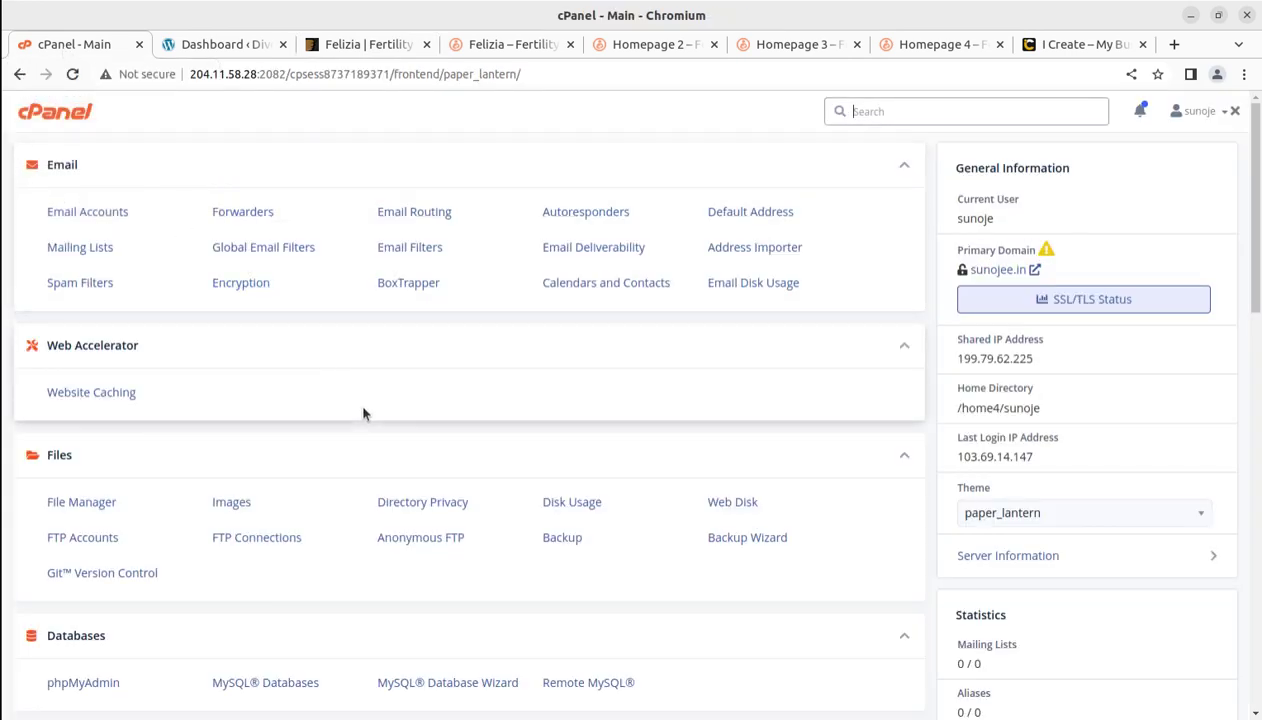
scroll(364, 414, down, 3)
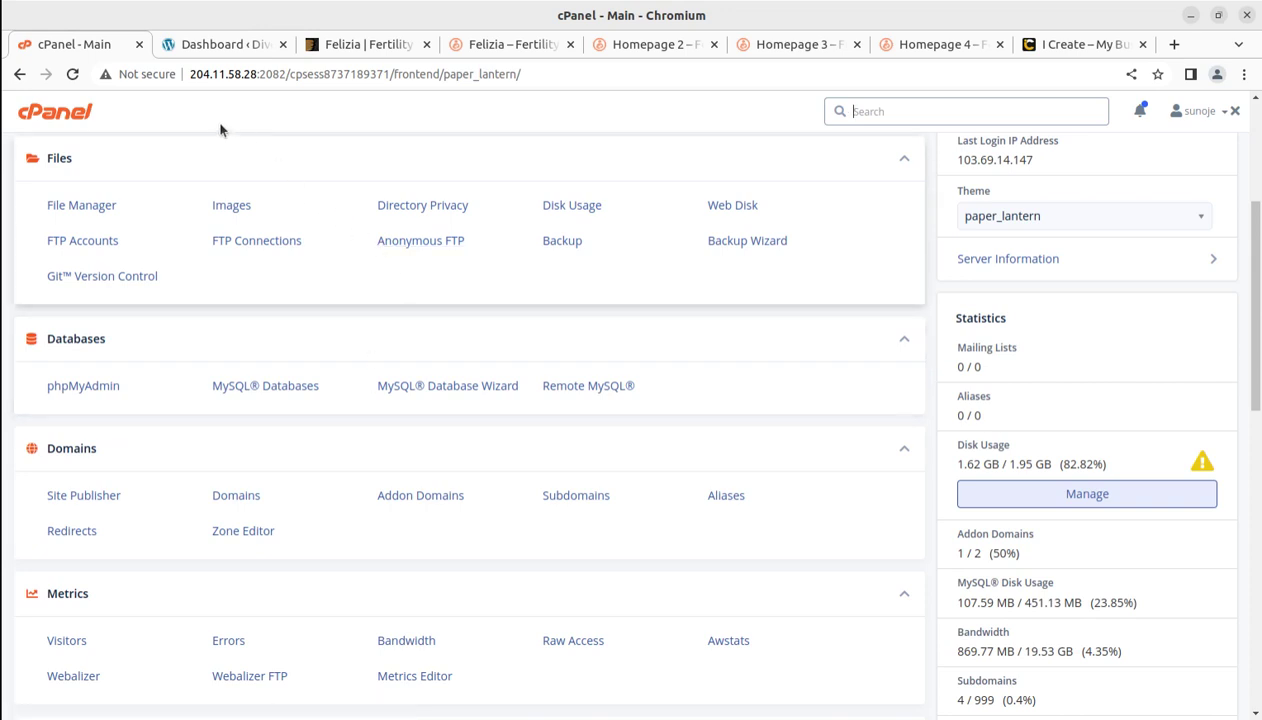
scroll(218, 518, down, 4)
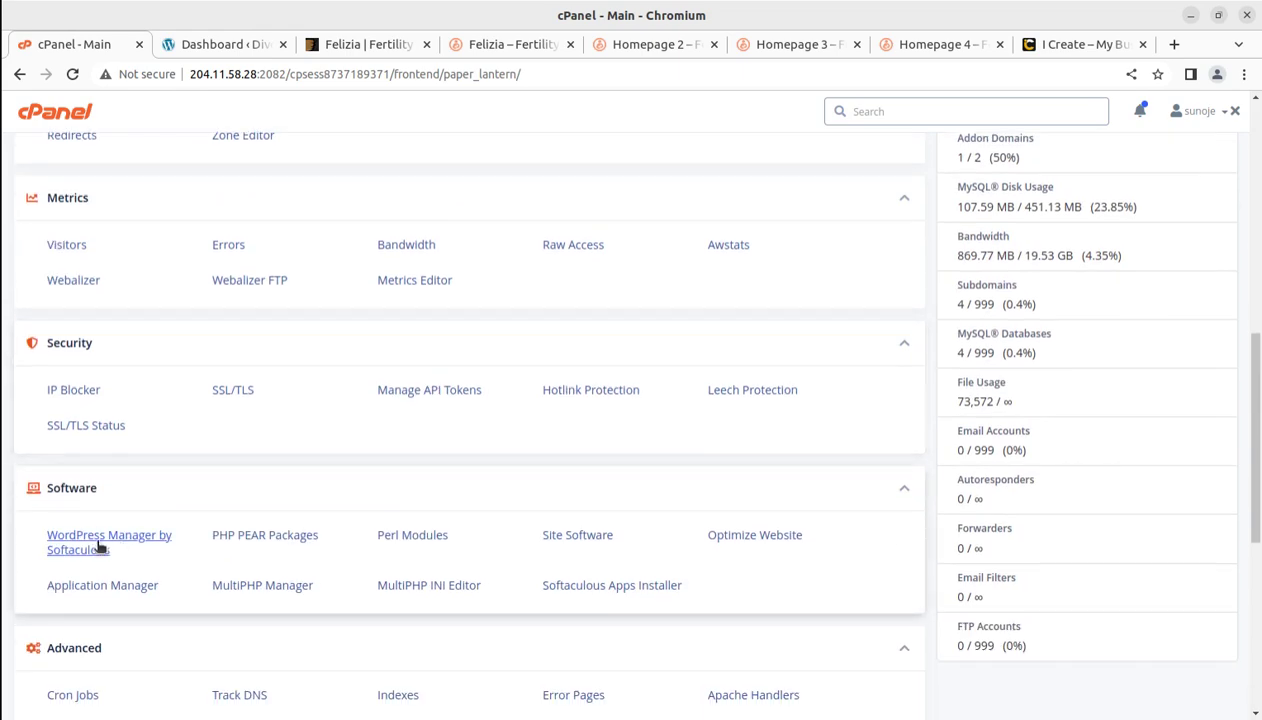
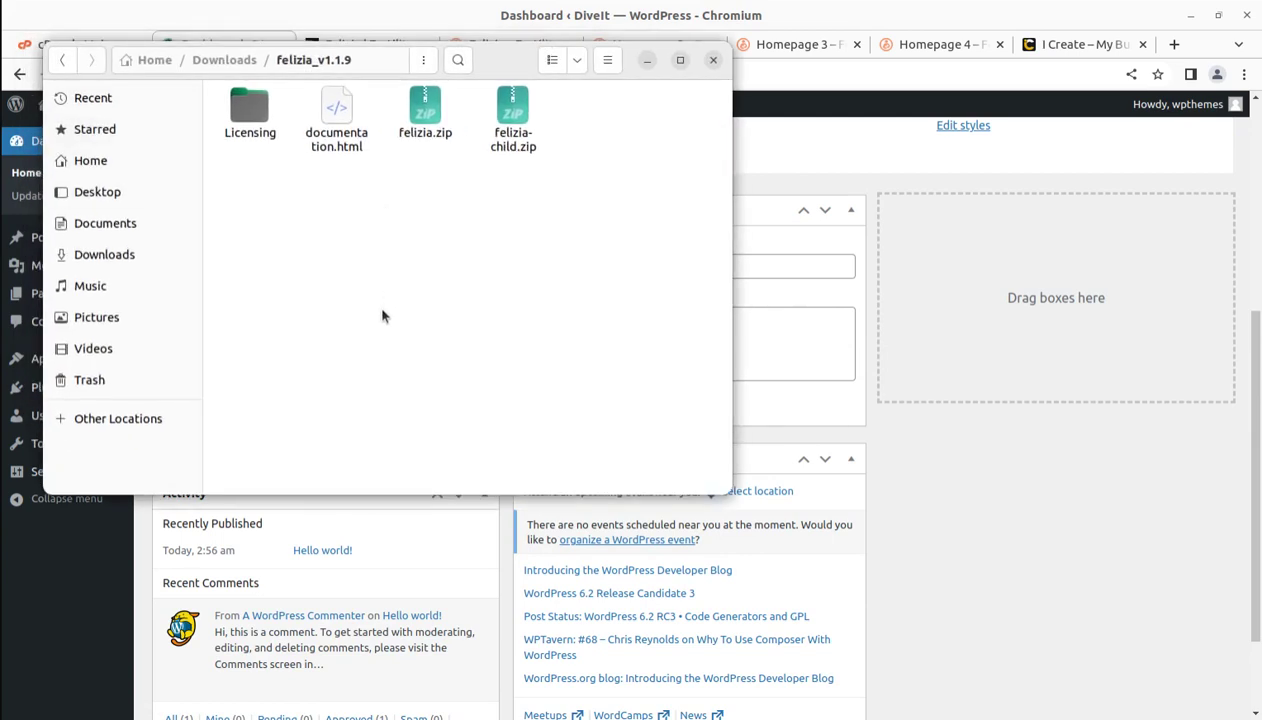
Check felizia.zip, felizia-child.zip, documentation.html and the Licensing folder in the felizia_v1.1.9 package, and minimize the file window
click(422, 122)
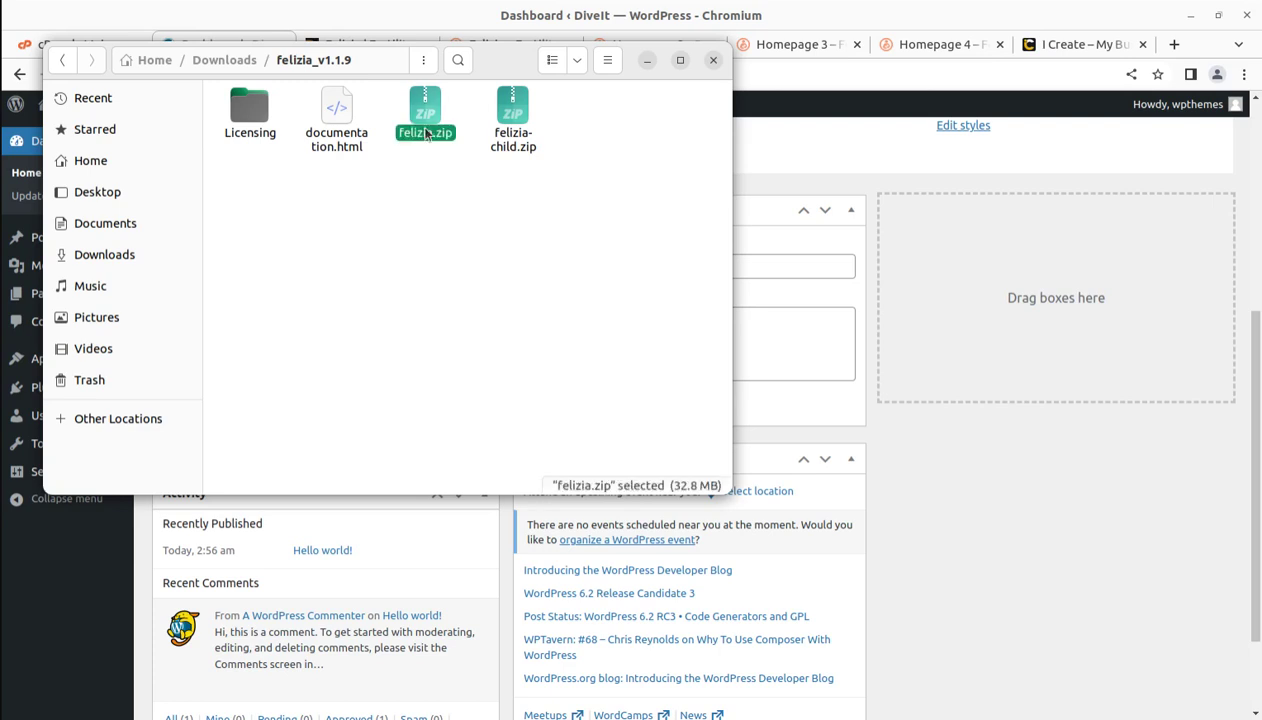
click(515, 145)
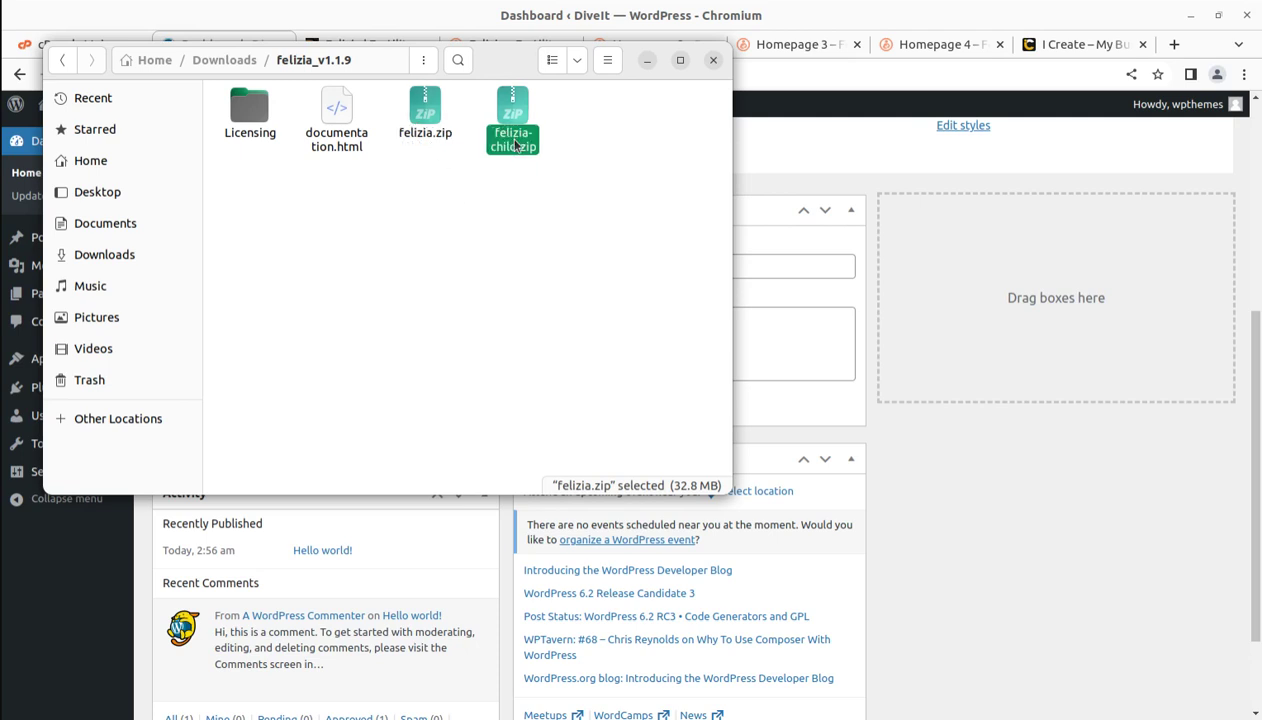
click(318, 150)
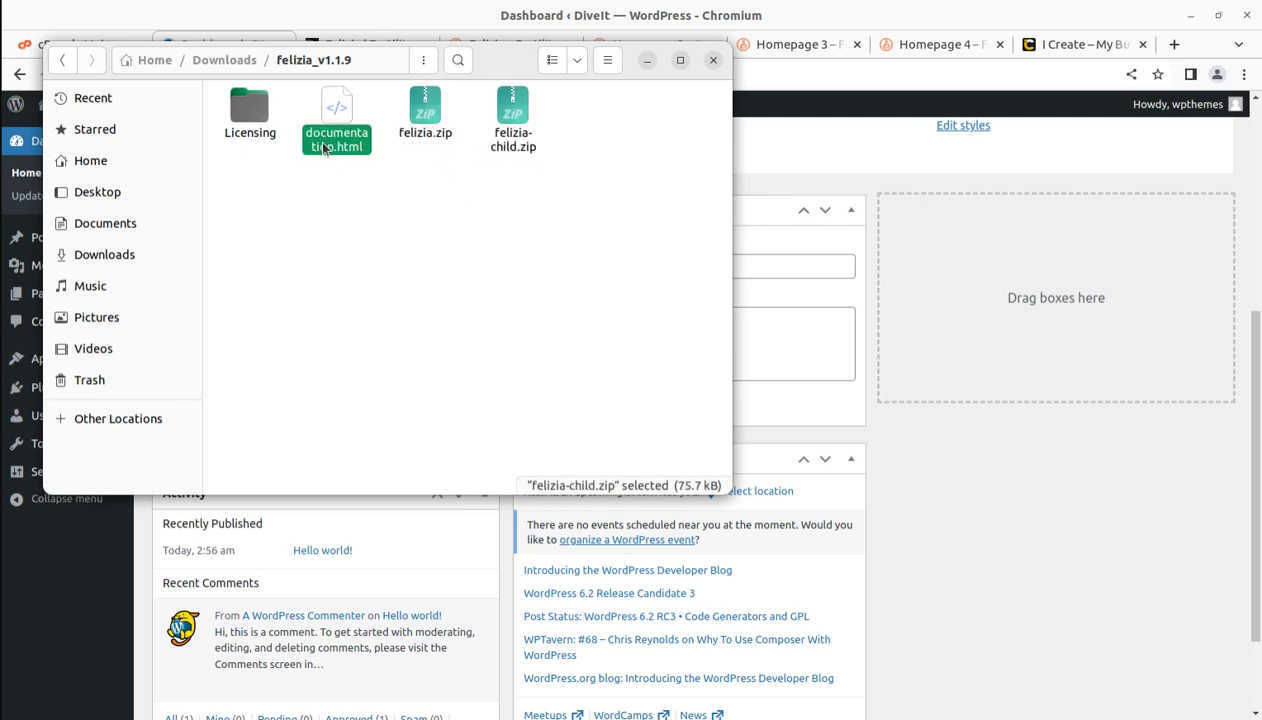
click(268, 137)
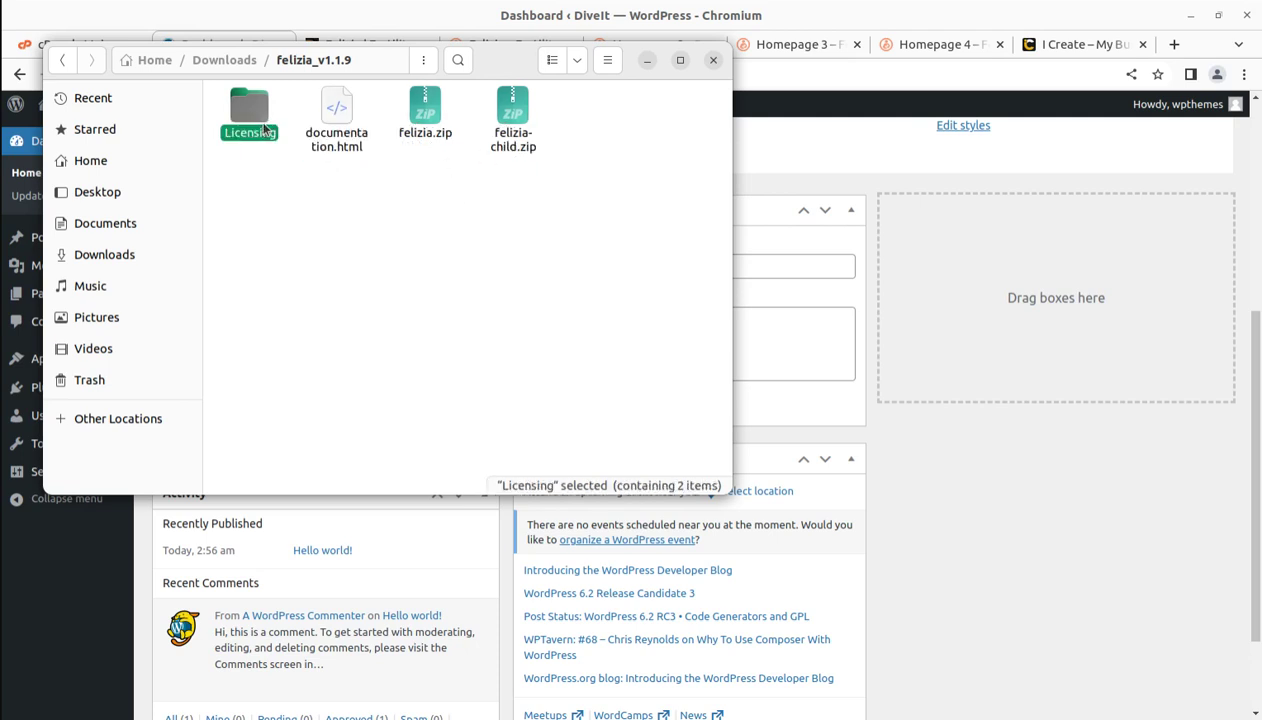
click(416, 136)
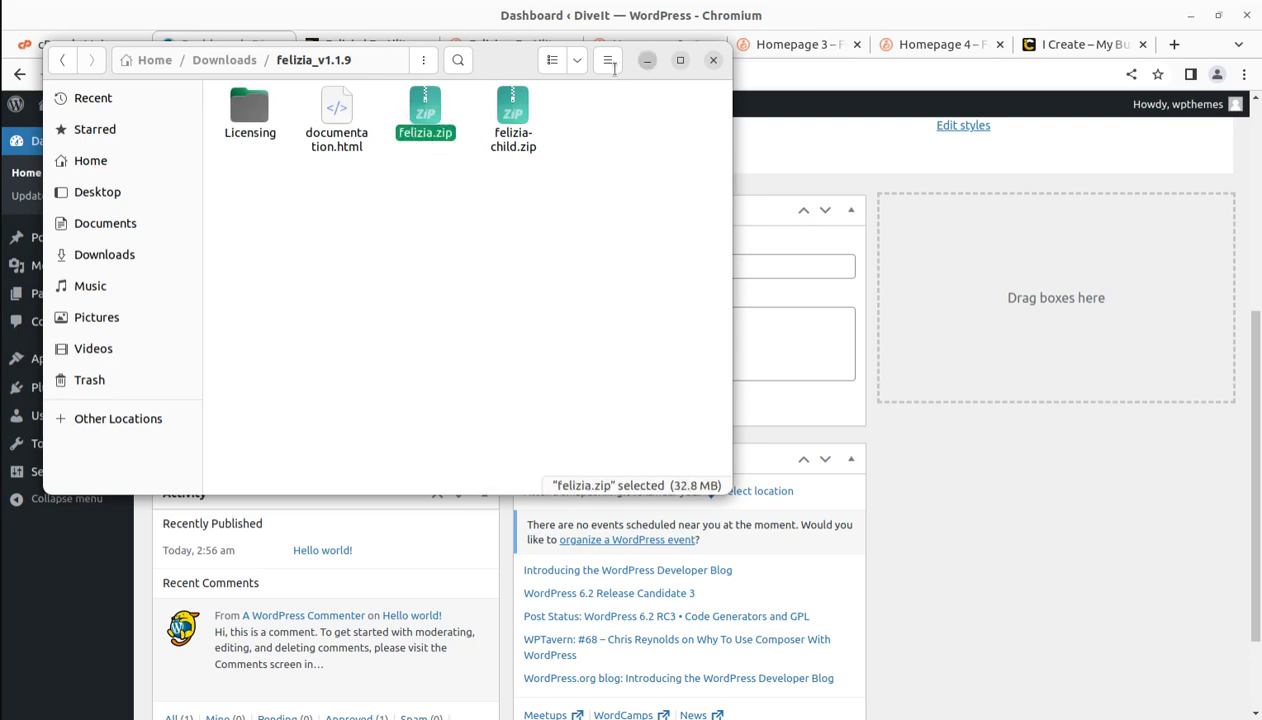
click(647, 60)
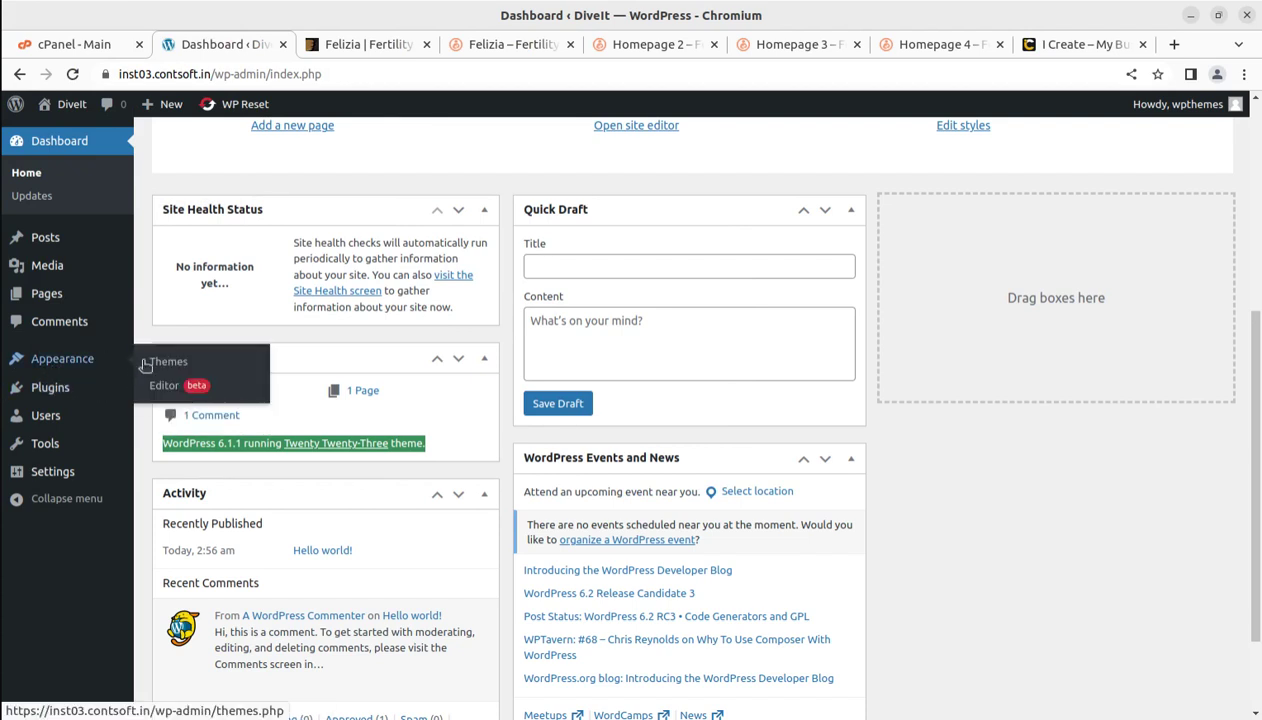
Open the upload form for adding a new theme from a .zip file in WordPress
click(145, 364)
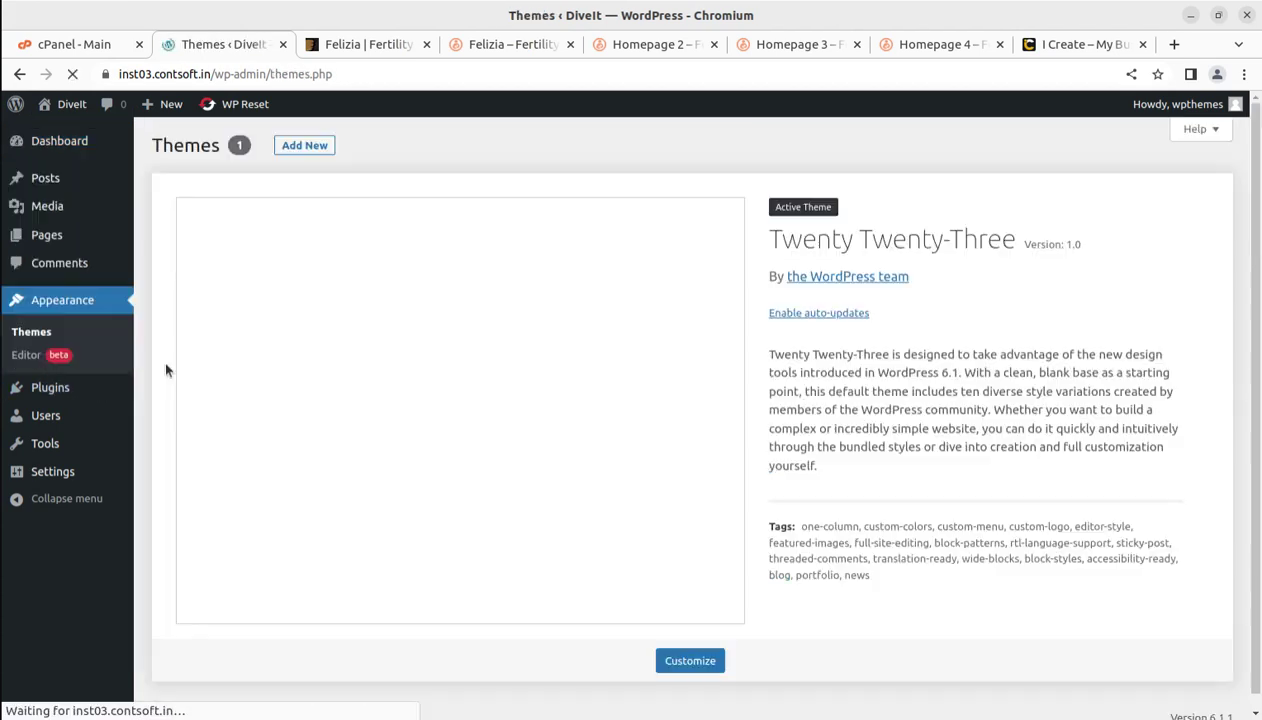
click(294, 150)
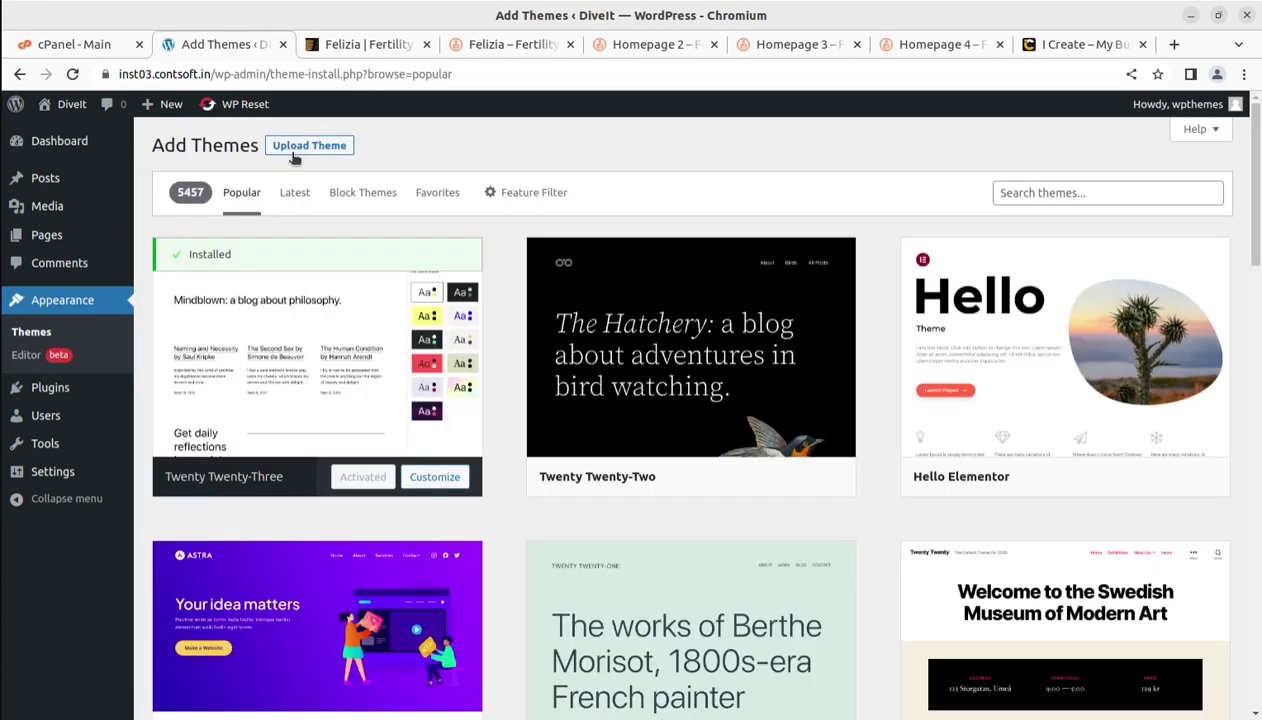
click(294, 150)
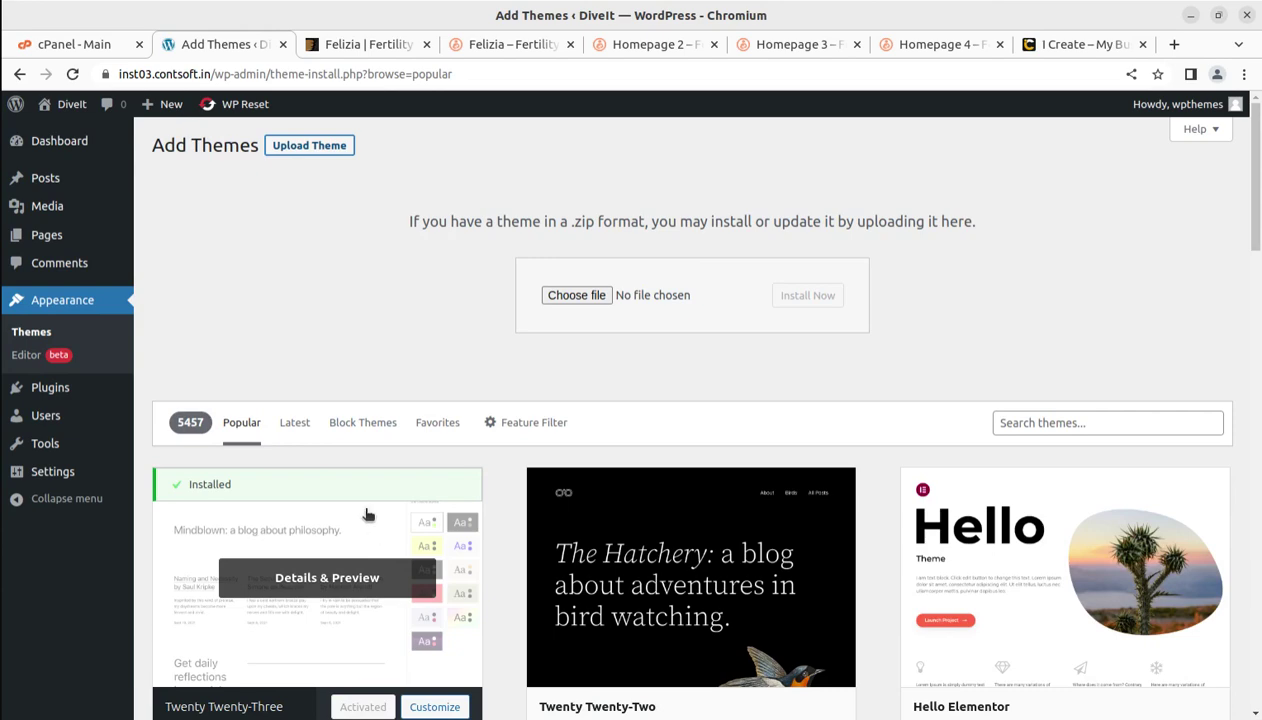
Browse to the themes folder in inst12.contsoft.in/wp-content with the cPanel File Manager, and close the File Manager
click(66, 47)
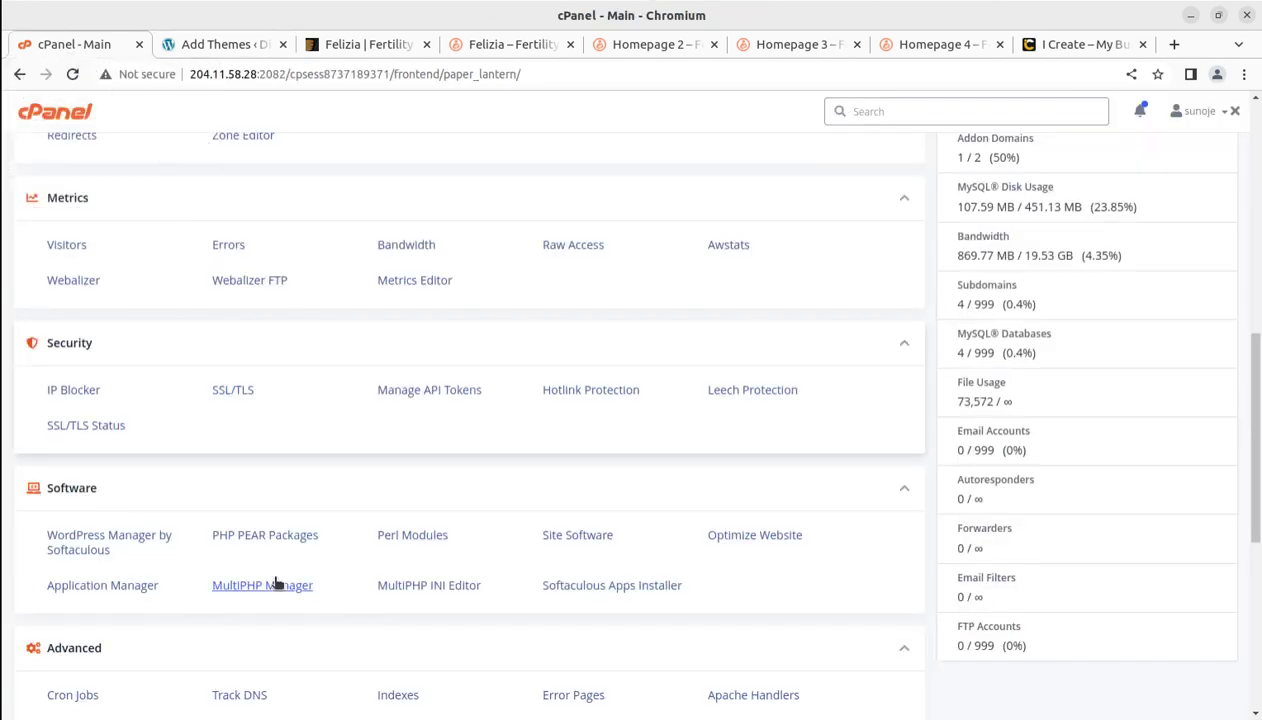
scroll(155, 496, up, 5)
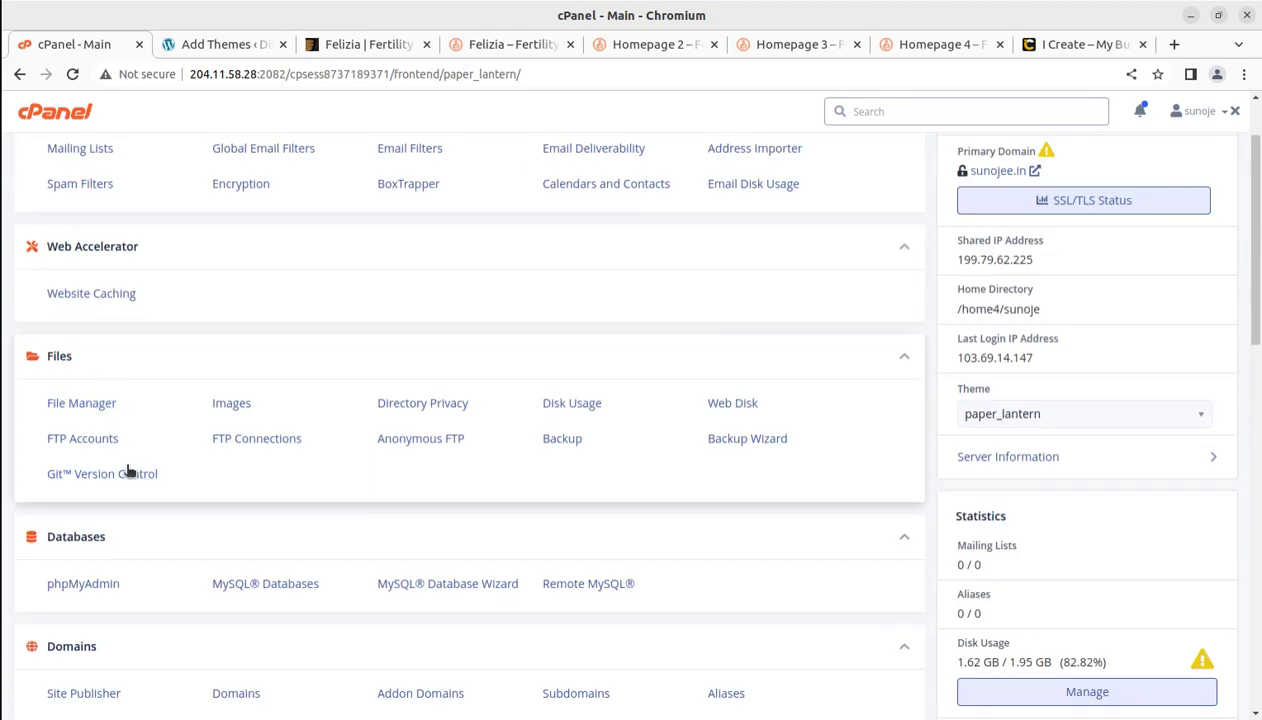
click(81, 408)
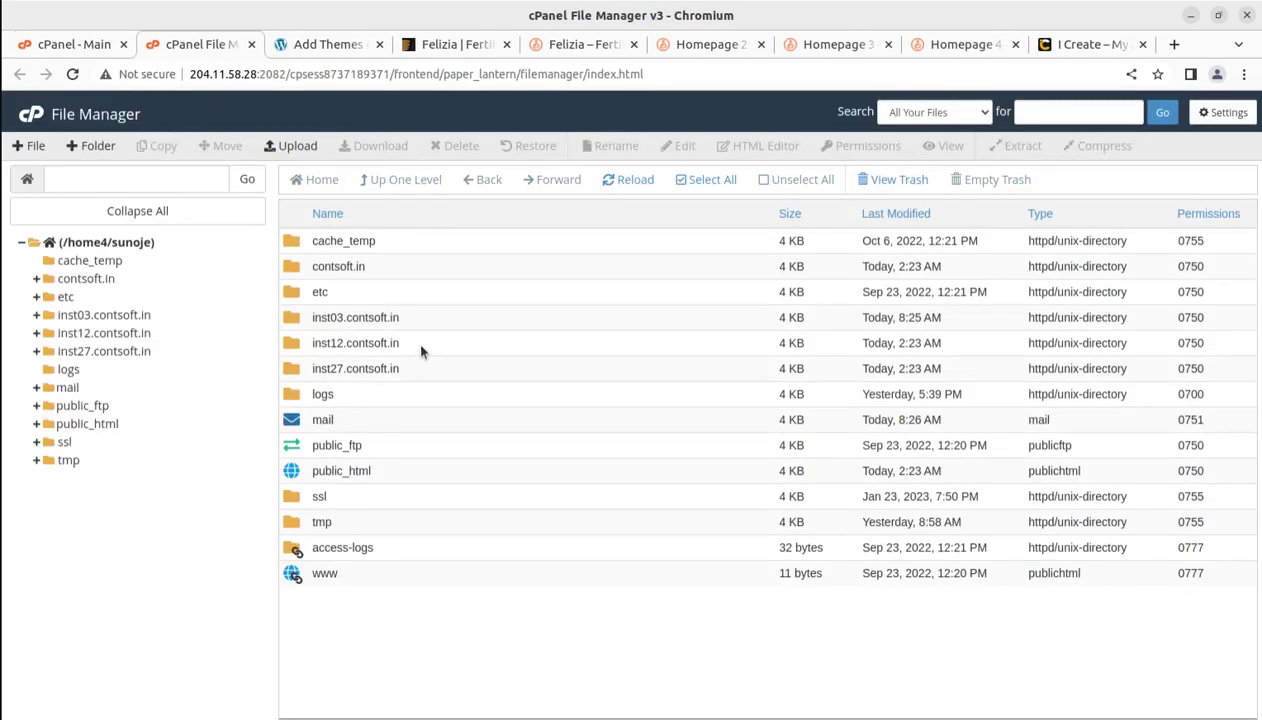
double_click(421, 350)
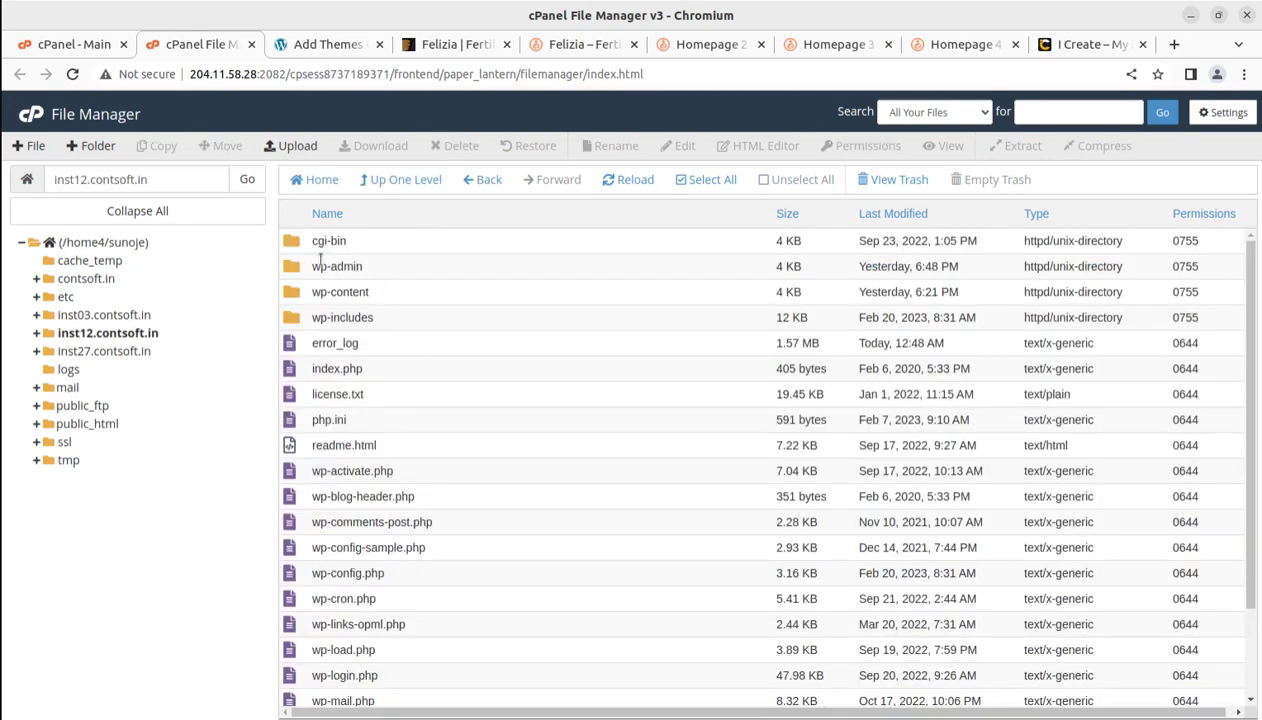
double_click(412, 295)
double_click(393, 296)
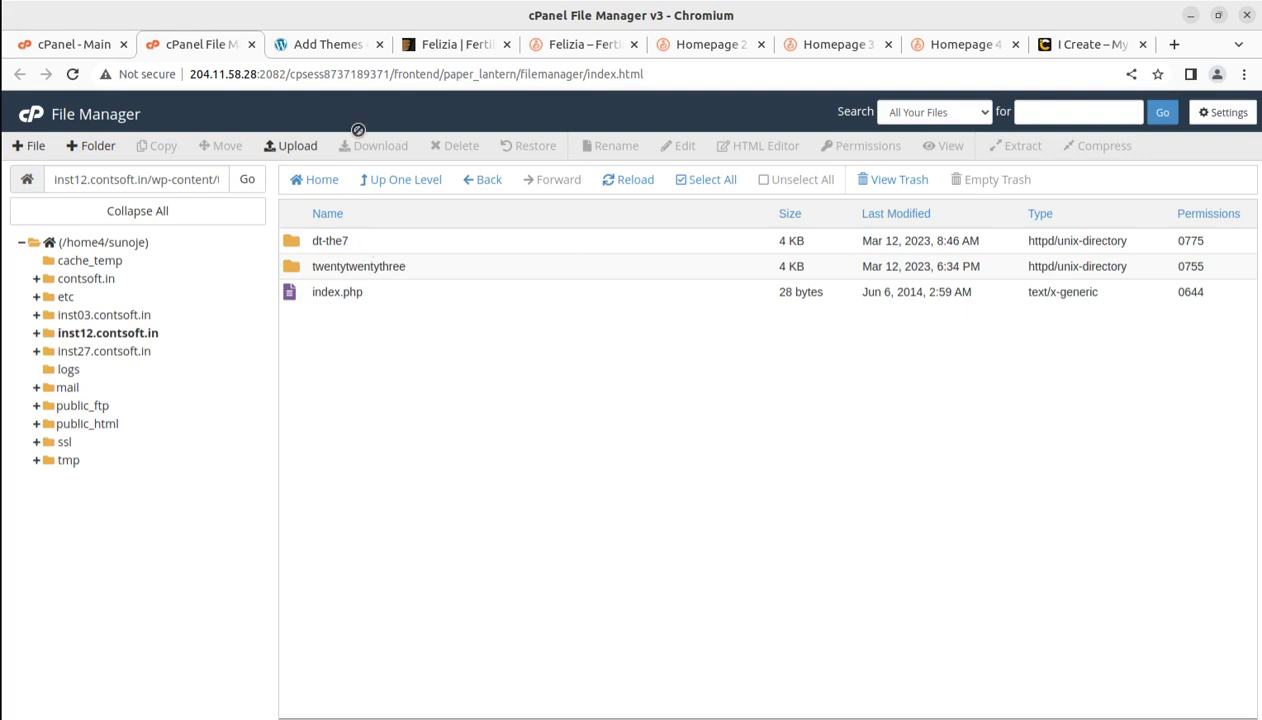
click(250, 45)
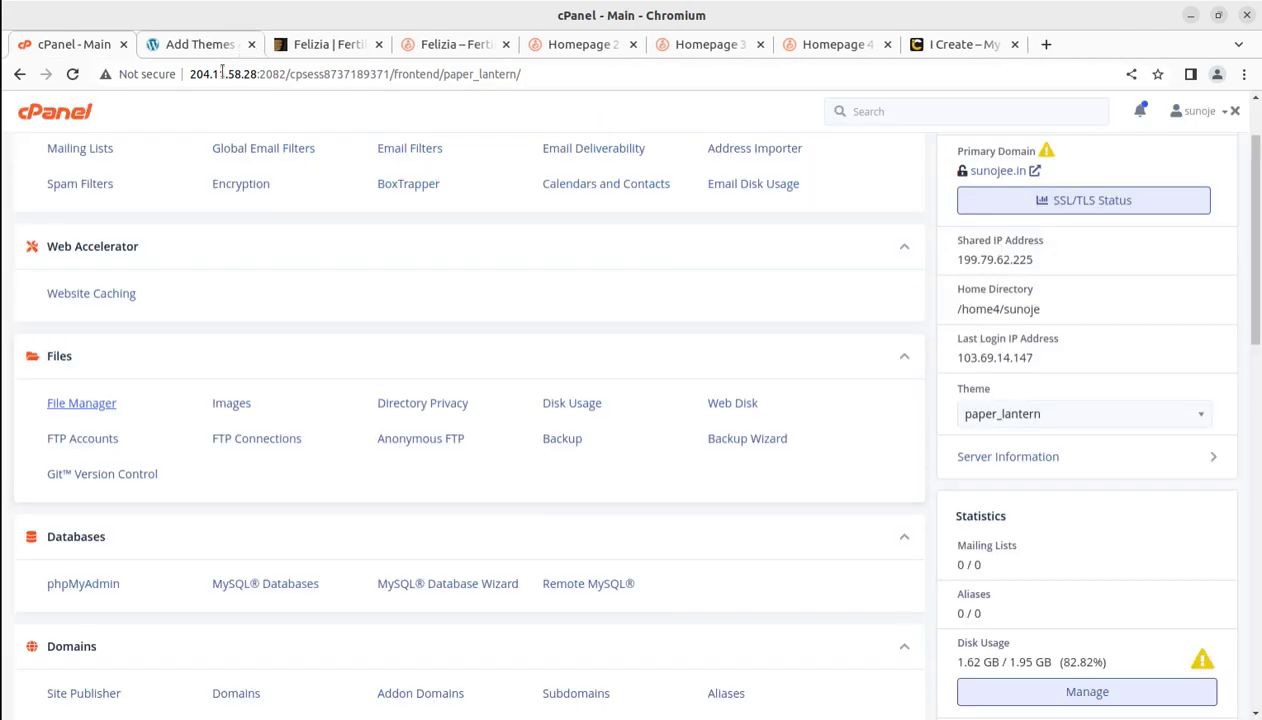
Check the site address on the WordPress Add Themes page and return to the cPanel main page
click(220, 44)
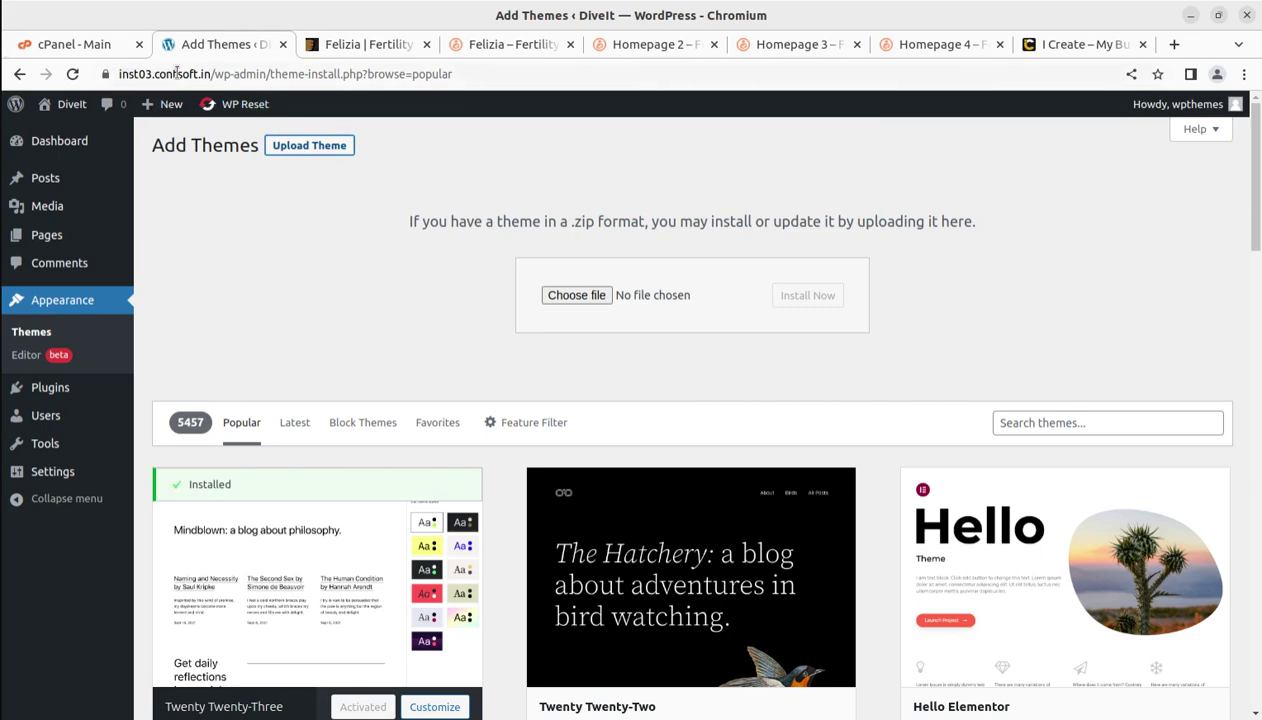
click(104, 45)
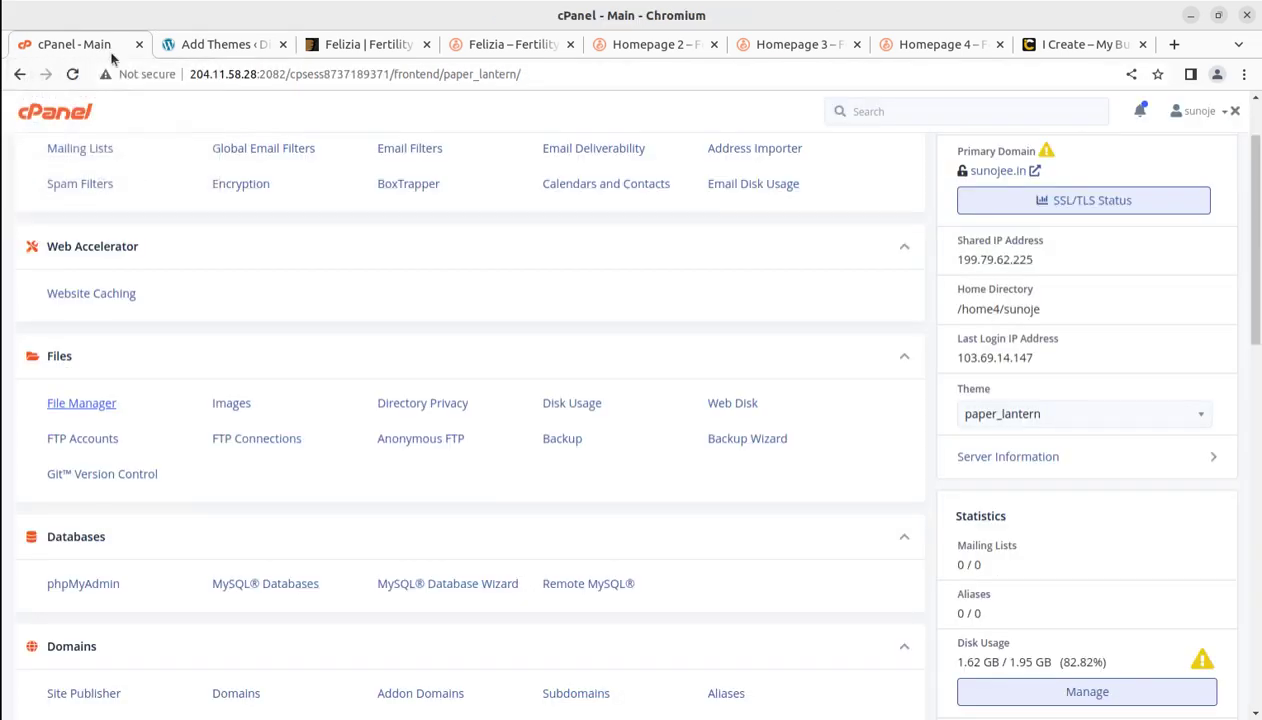
Open the cPanel File Manager and browse to the themes folder in inst03.contsoft.in/wp-content
click(90, 404)
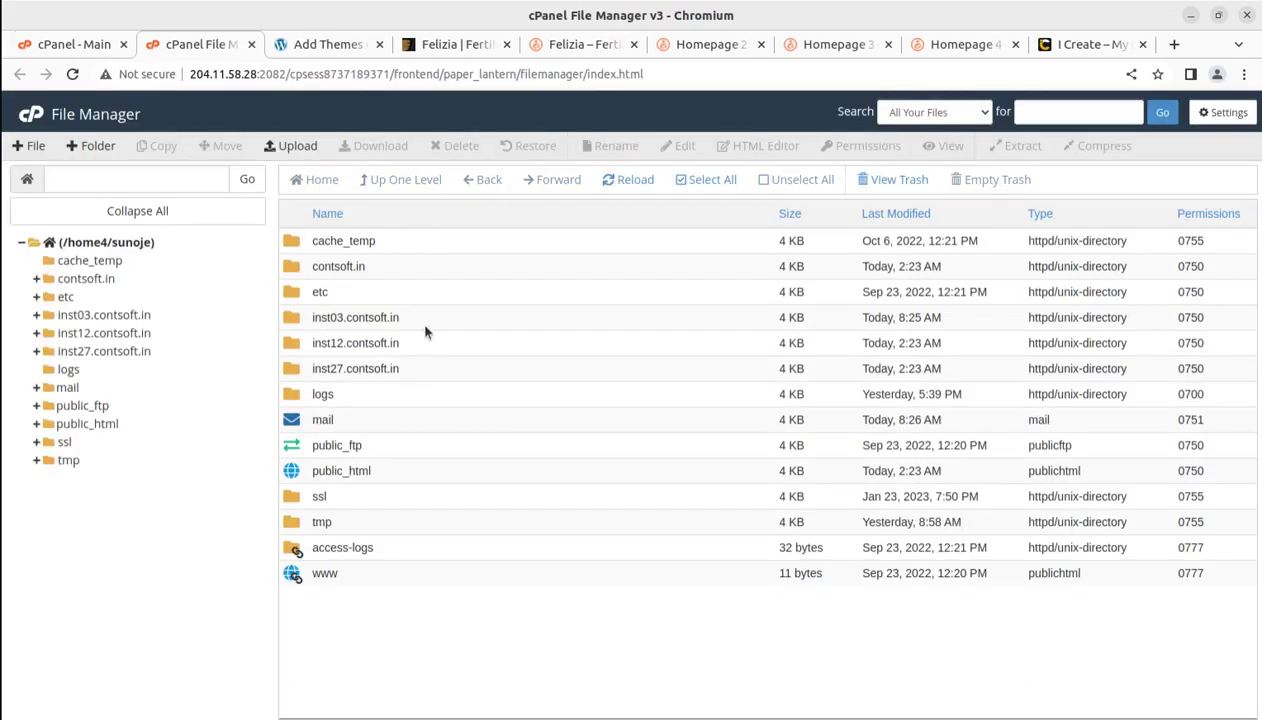
double_click(424, 329)
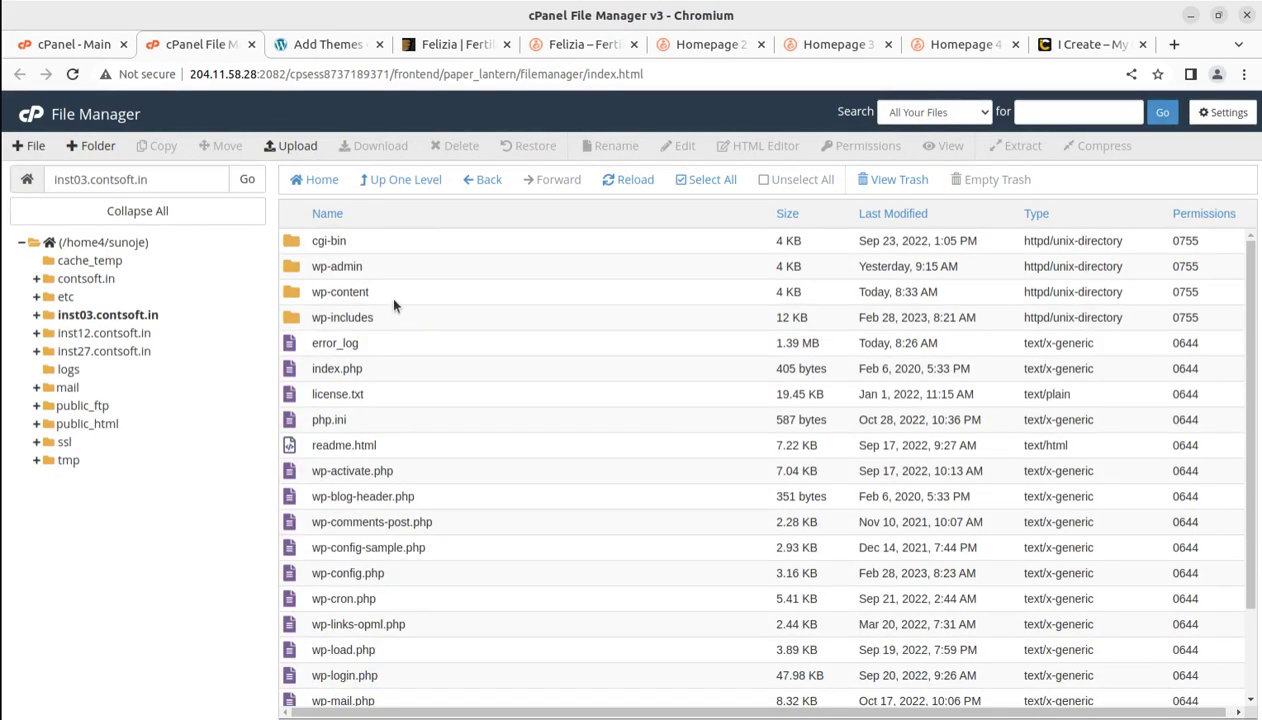
double_click(387, 294)
double_click(378, 268)
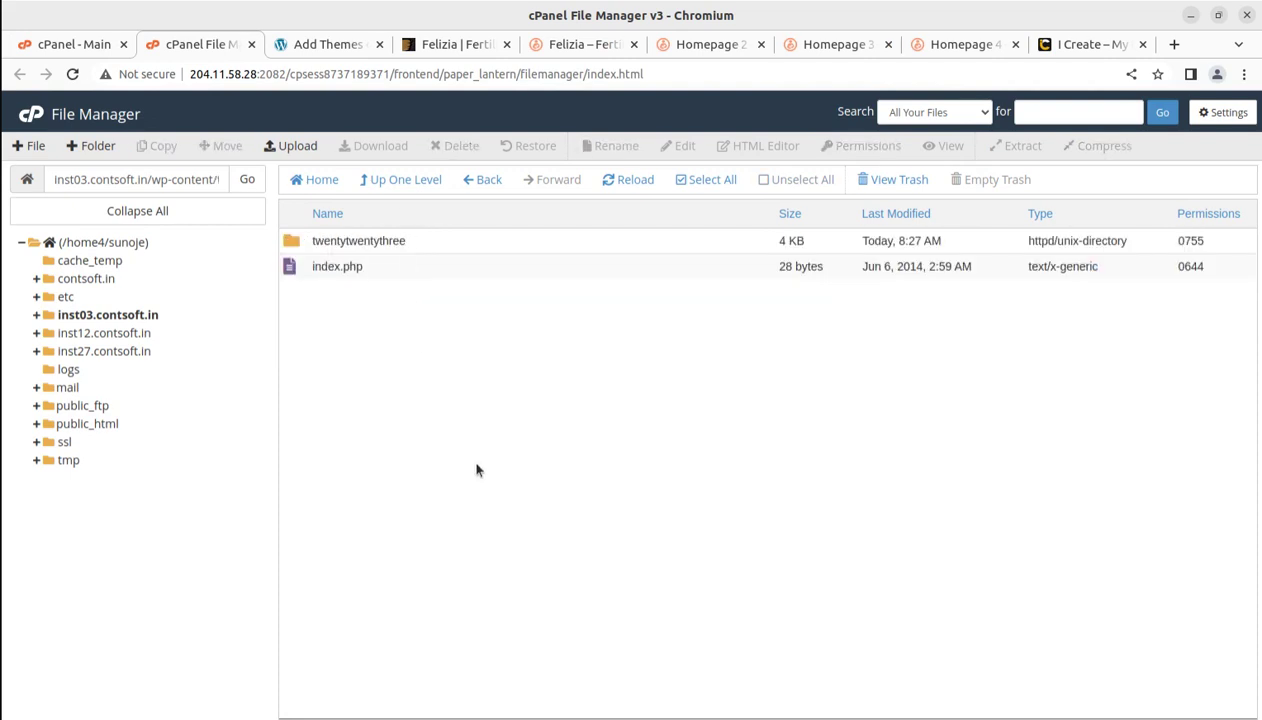
Upload felizia.zip from the local felizia_v1.1.9 folder to the current themes folder on the server
click(293, 146)
click(631, 380)
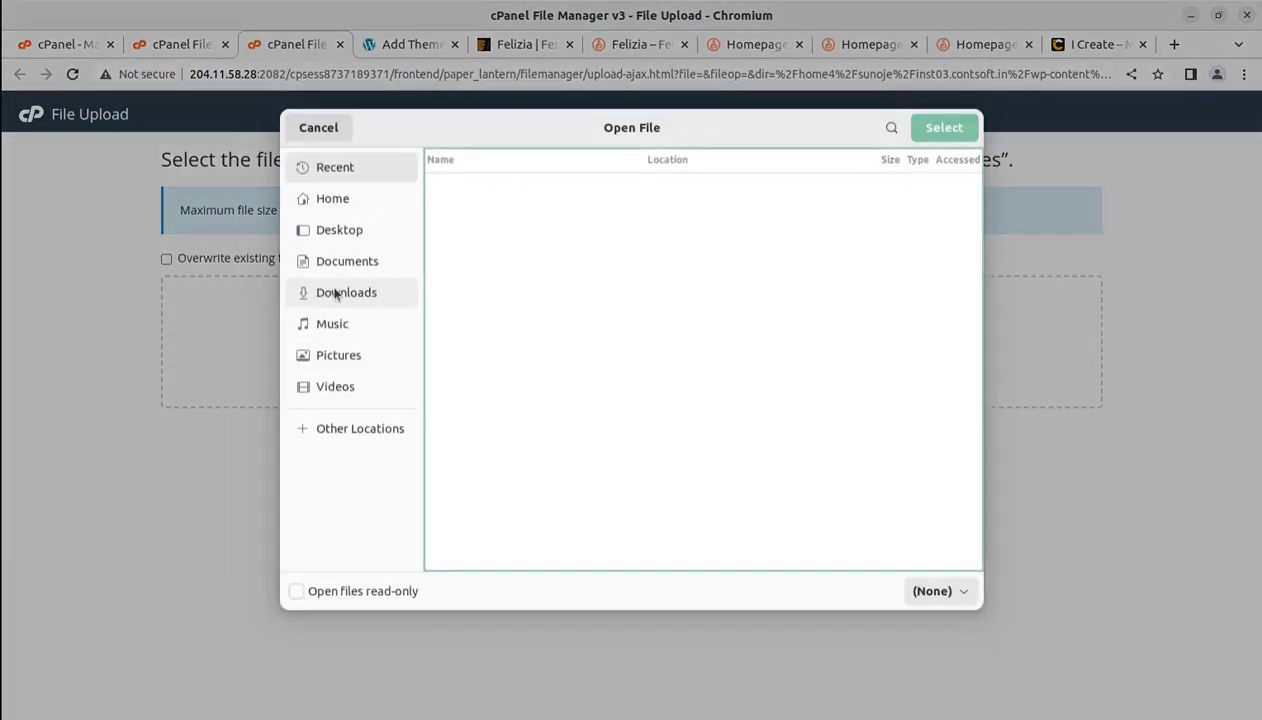
double_click(488, 240)
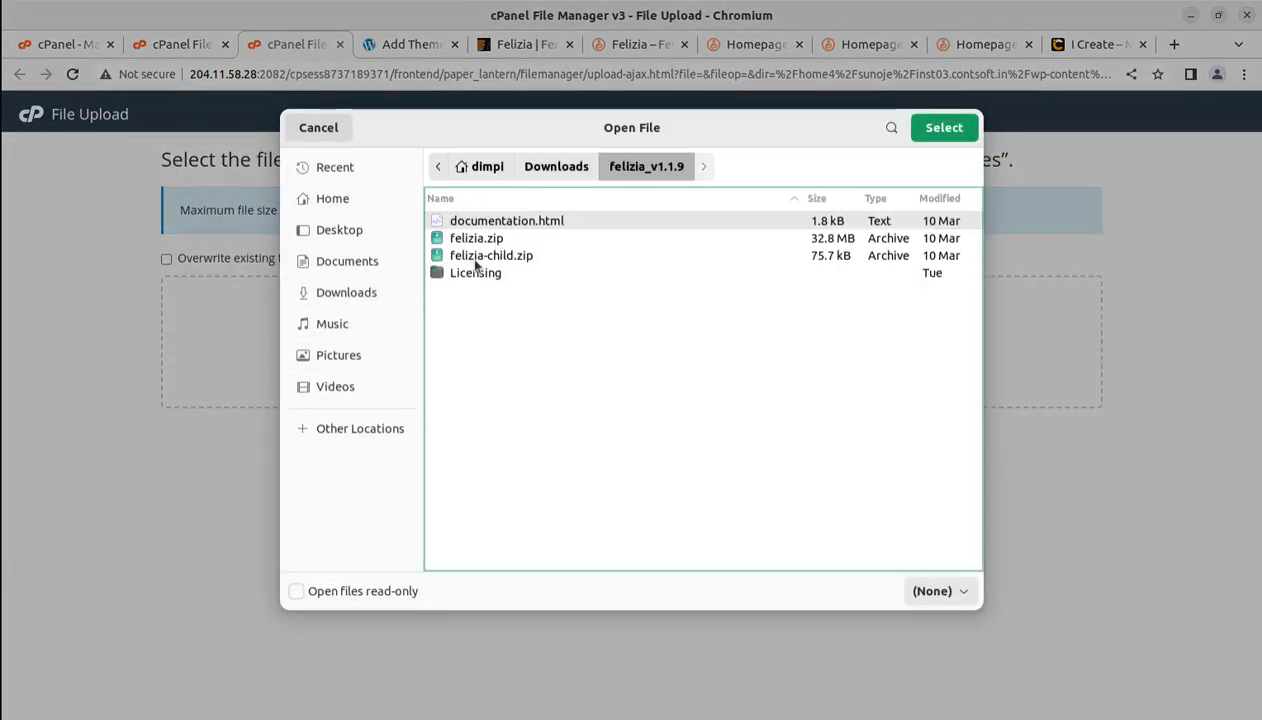
click(470, 238)
click(944, 127)
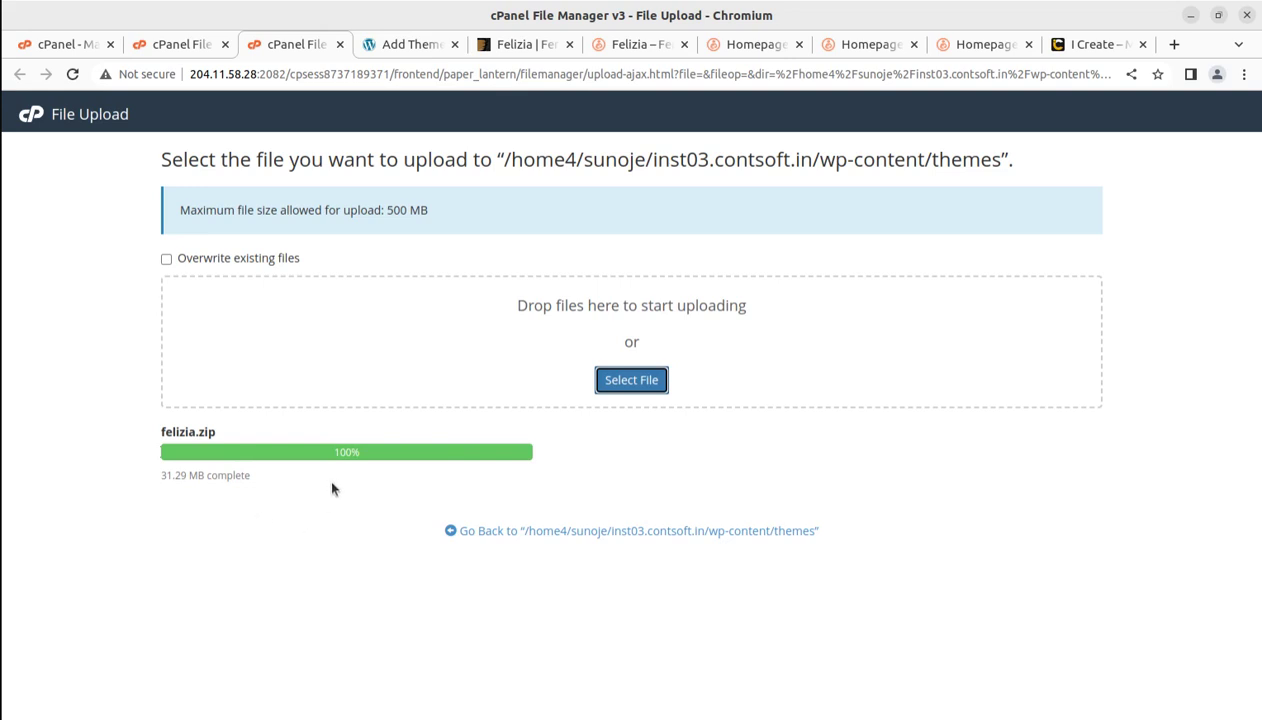
double_click(372, 454)
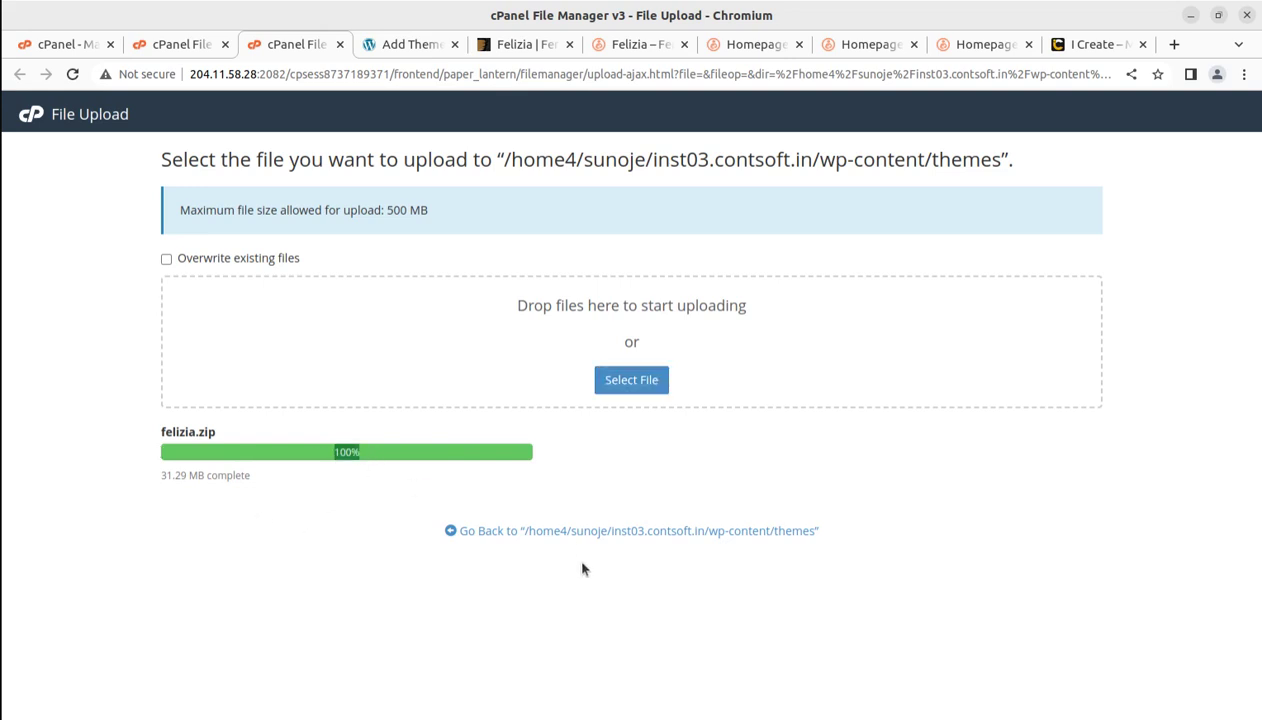
Extract felizia.zip into /inst03.contsoft.in/wp-content/themes and reload the folder listing
click(572, 533)
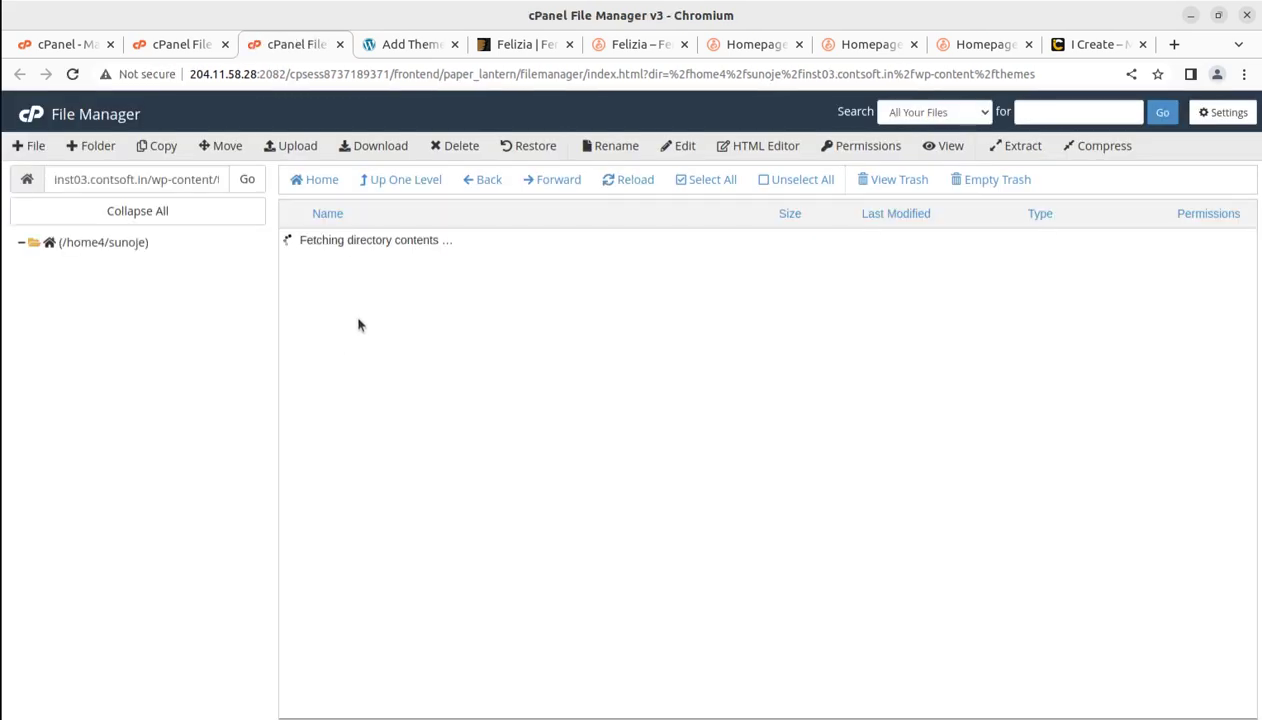
right_click(386, 269)
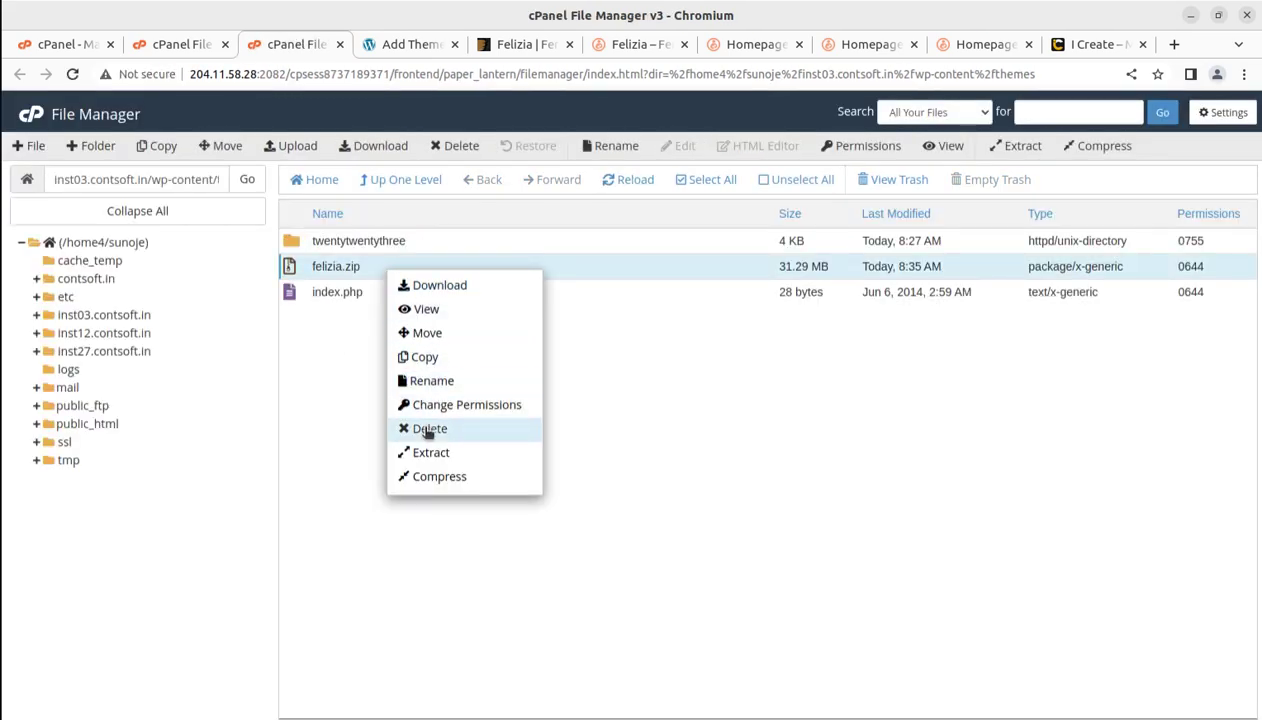
click(431, 453)
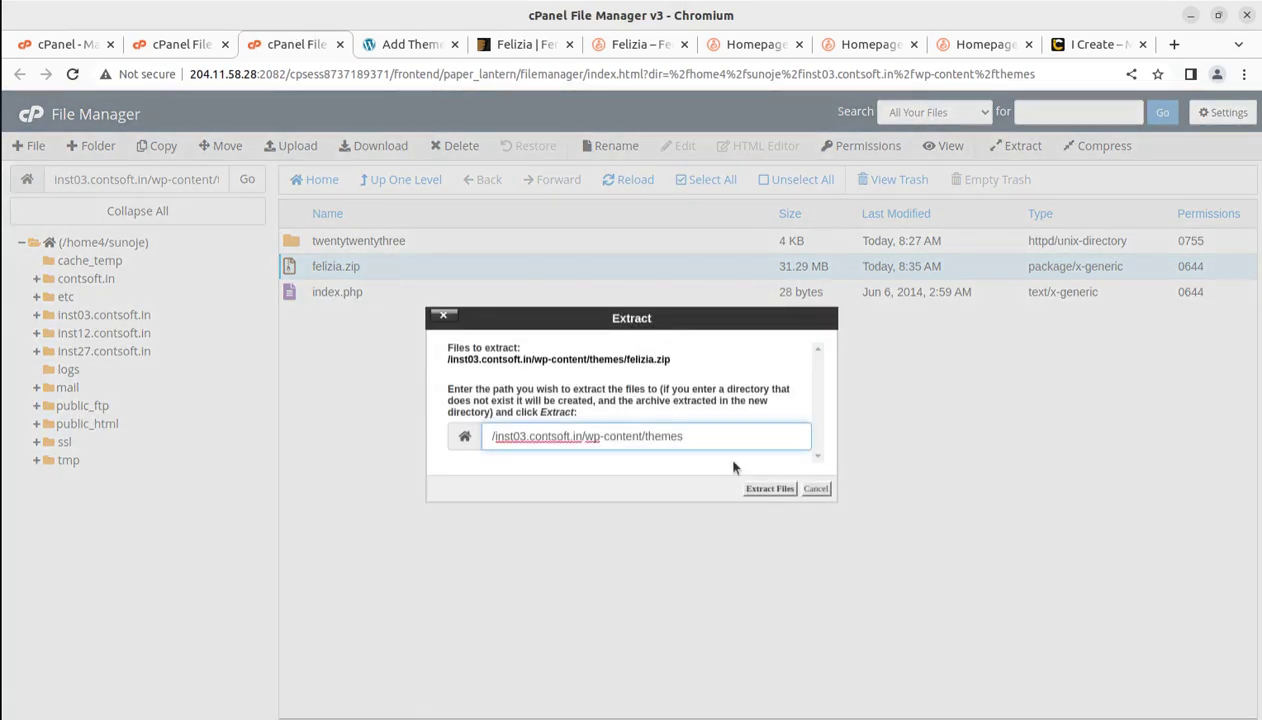
click(757, 499)
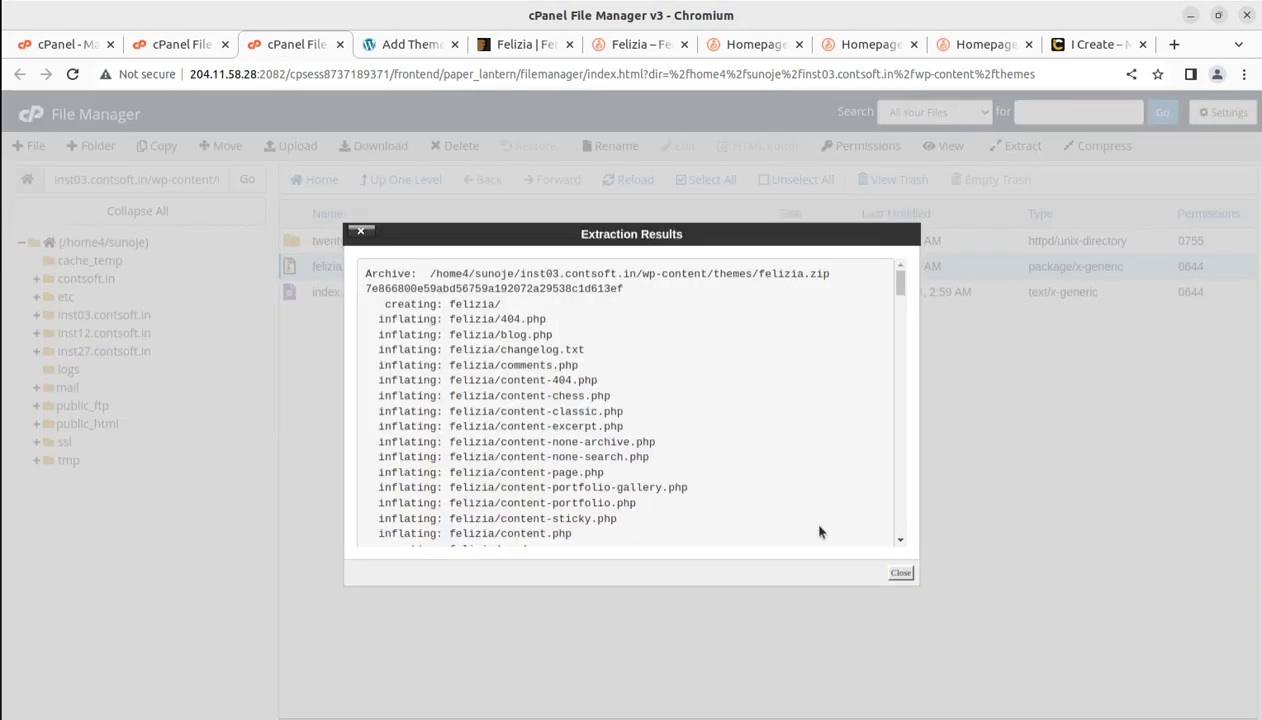
click(899, 573)
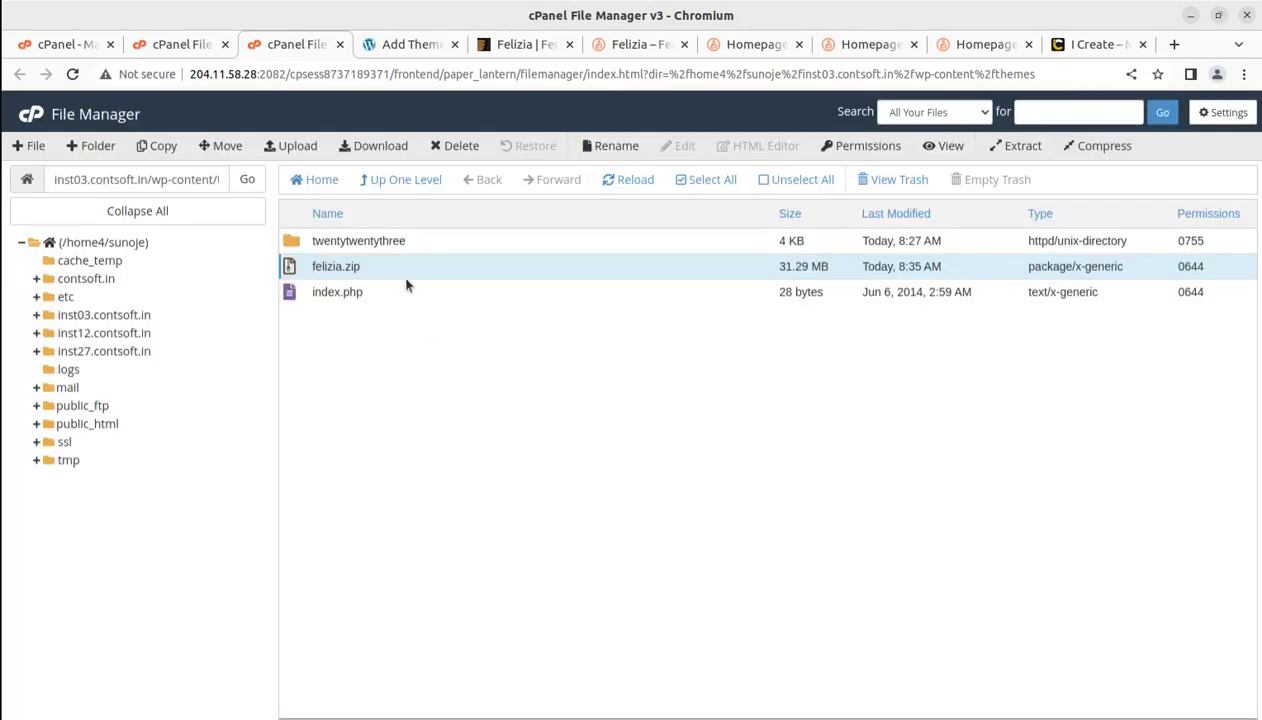
click(610, 180)
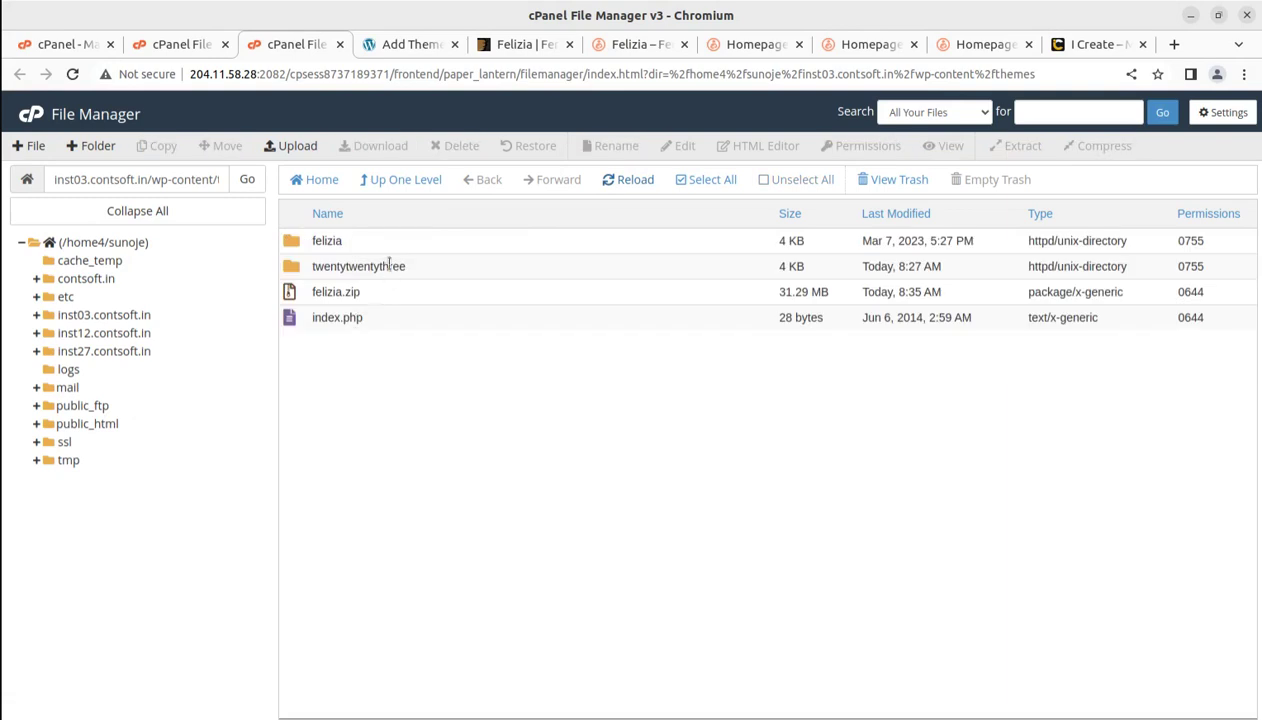
Check the files inside the extracted felizia folder and return to the themes folder
double_click(375, 244)
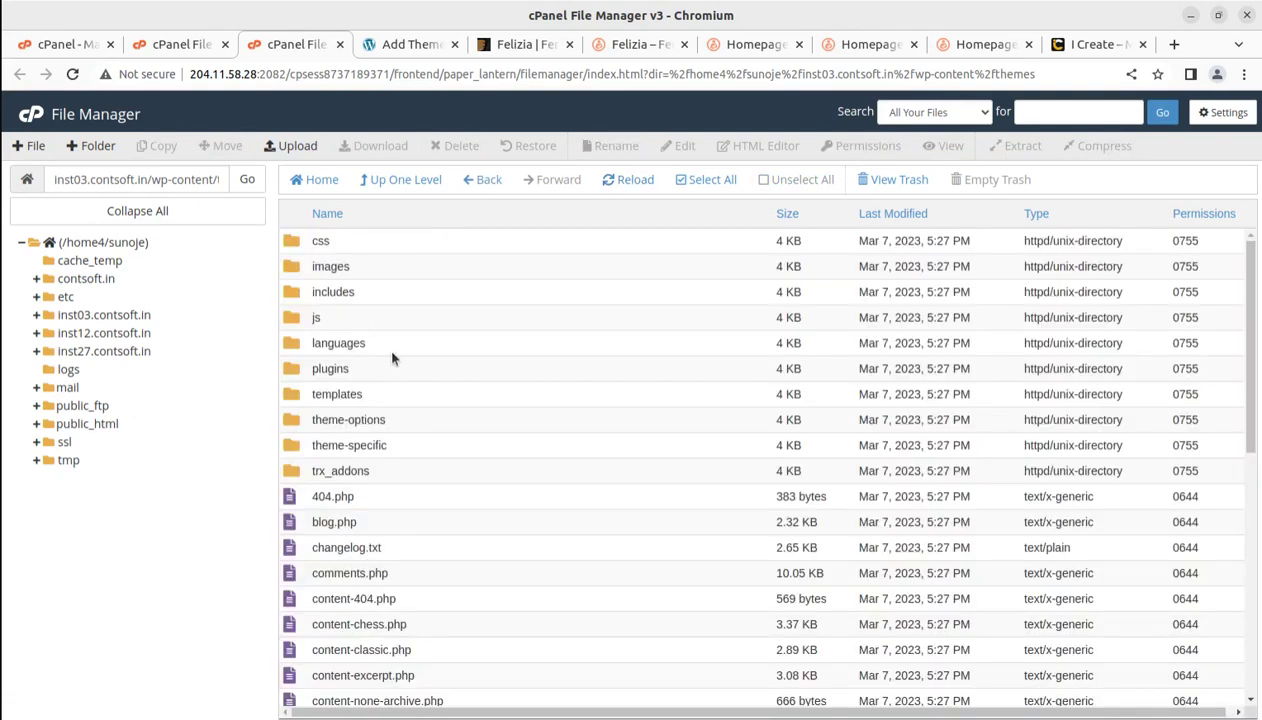
scroll(454, 479, down, 5)
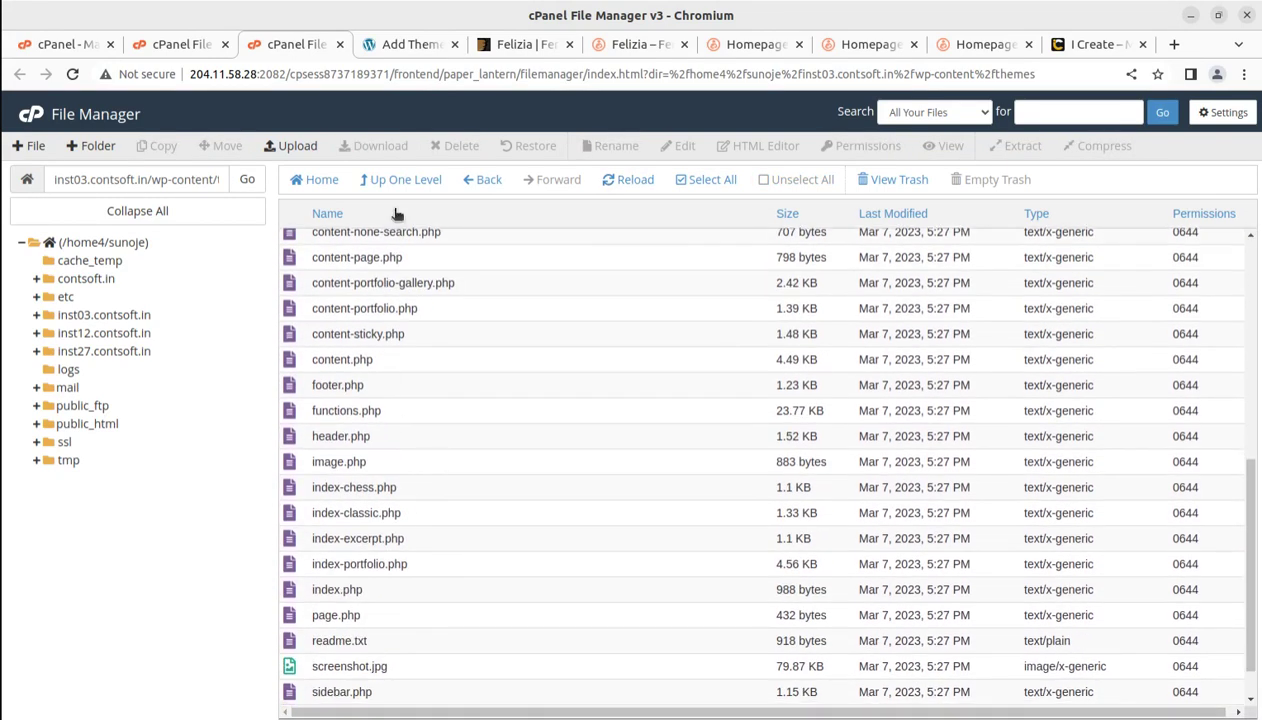
click(393, 180)
Permanently delete felizia.zip from the themes folder, skipping the trash
click(387, 291)
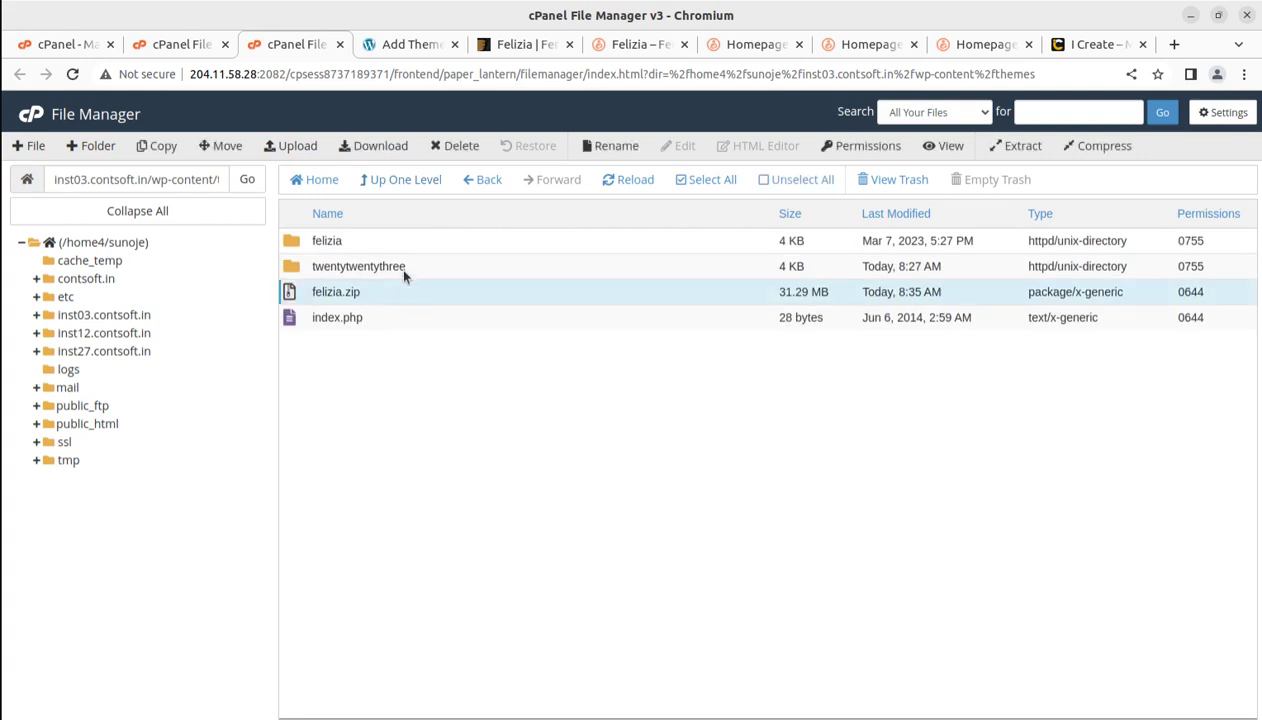
click(441, 146)
click(461, 412)
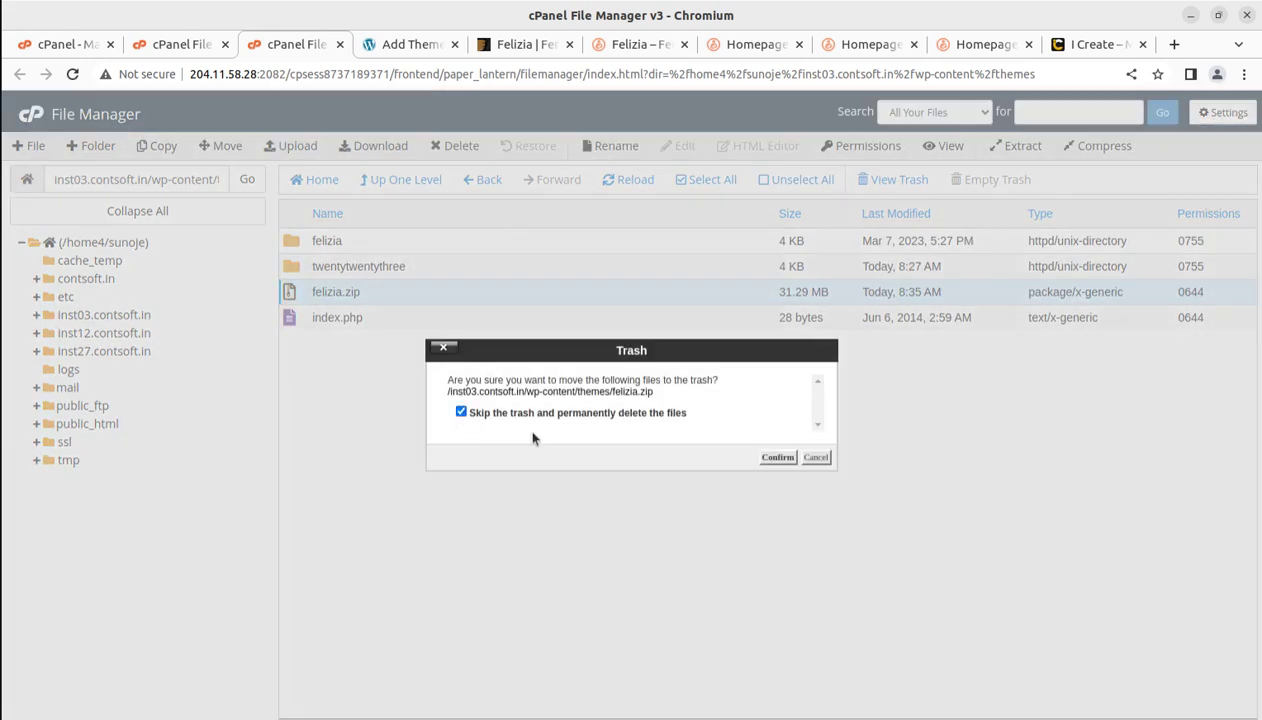
click(776, 457)
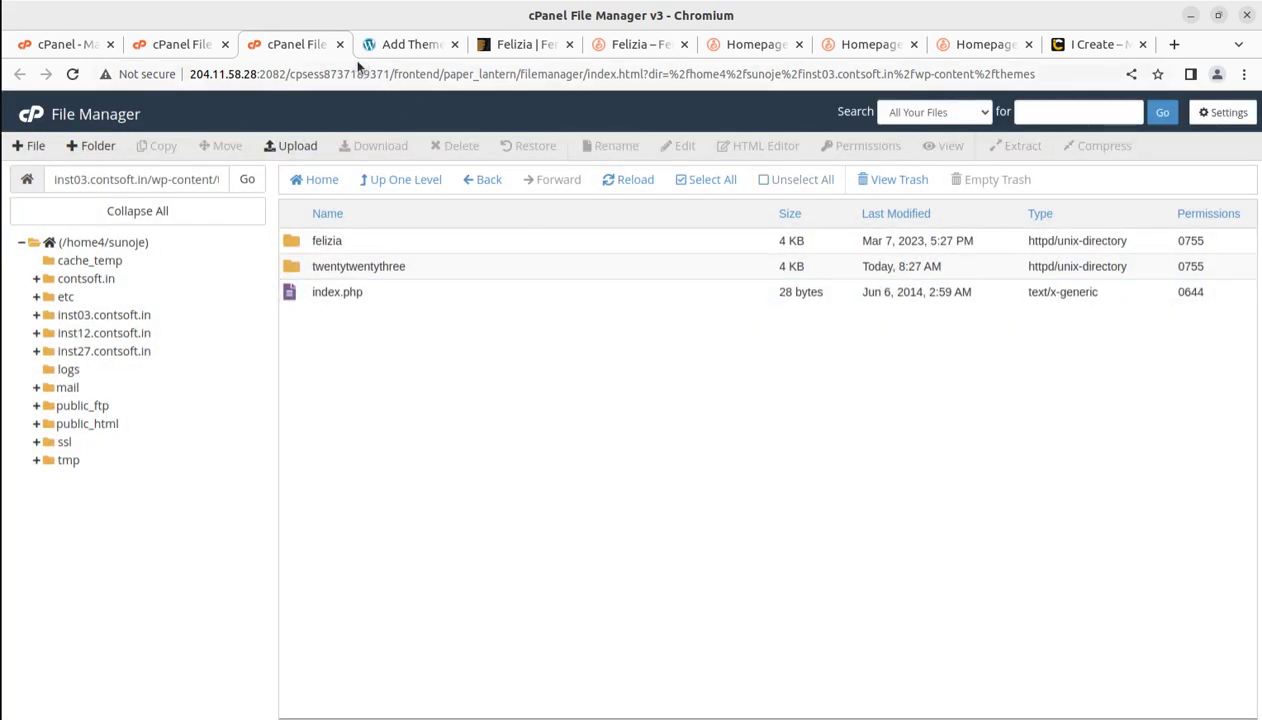
Close the extra File Manager page and open the installed themes list in the WordPress admin
click(225, 44)
click(290, 44)
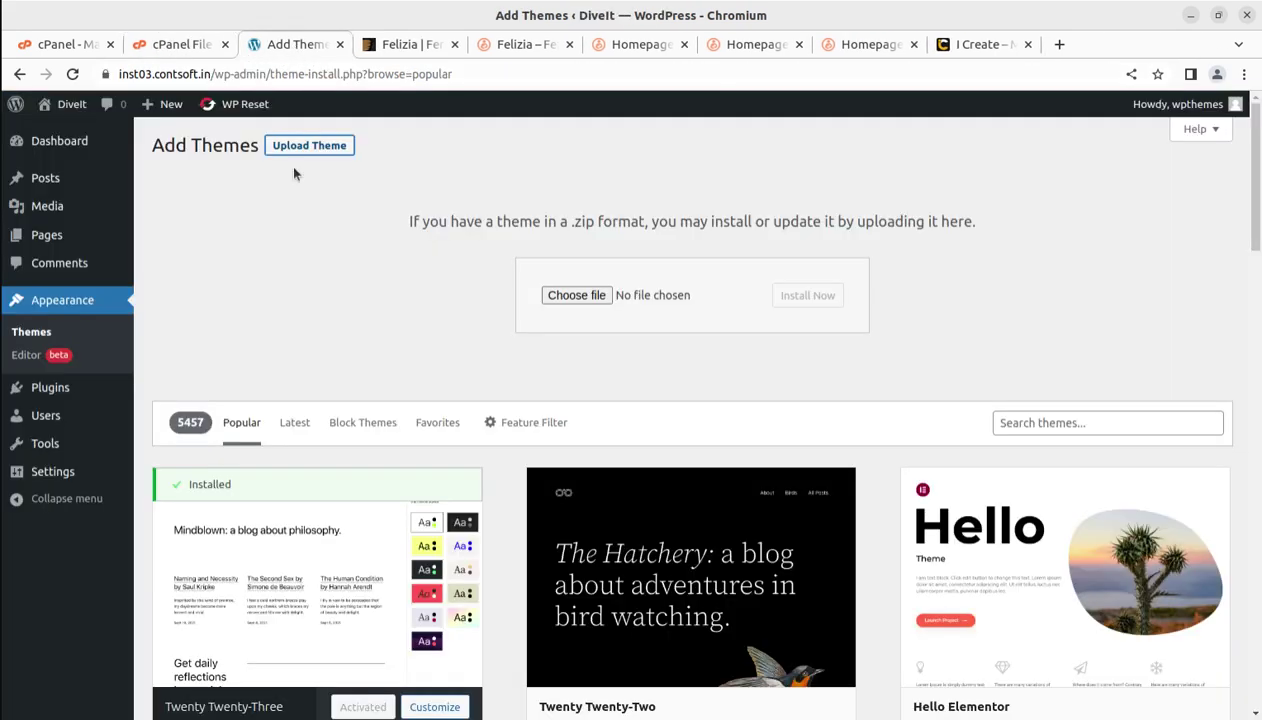
click(22, 334)
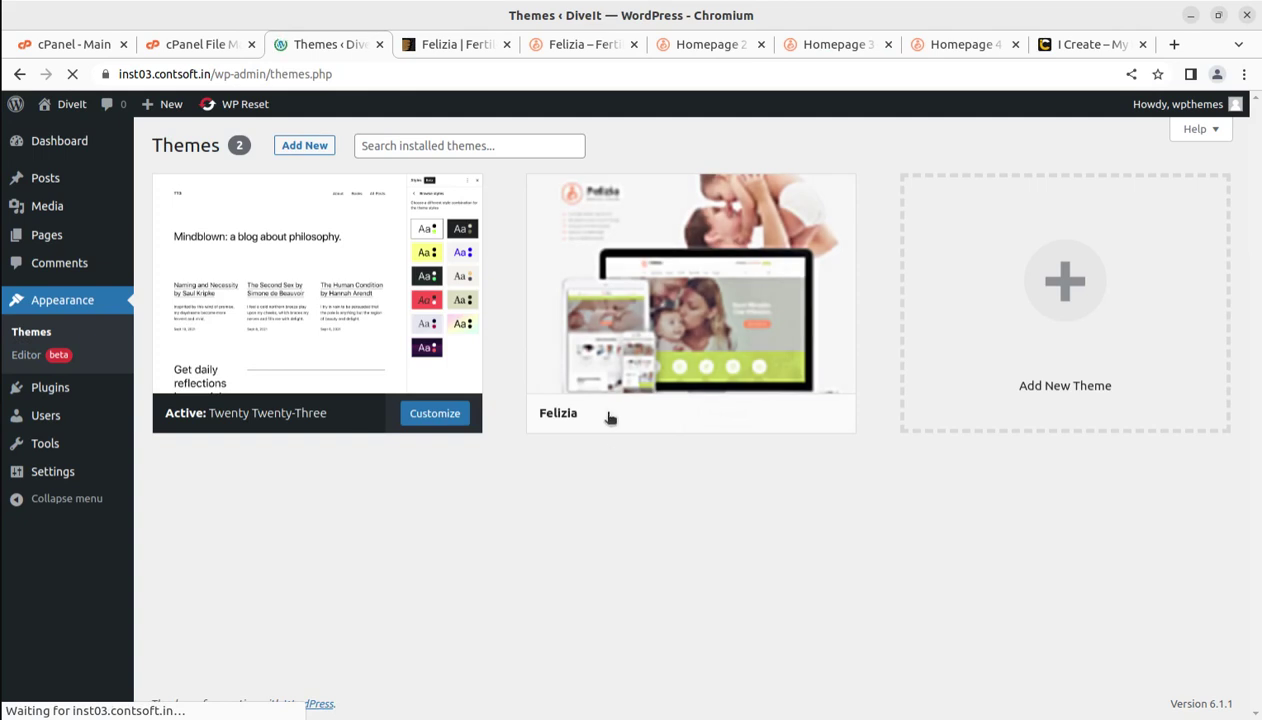
Open the Felizia theme details, check its author and version, and activate the theme
click(651, 316)
drag(766, 232, 779, 271)
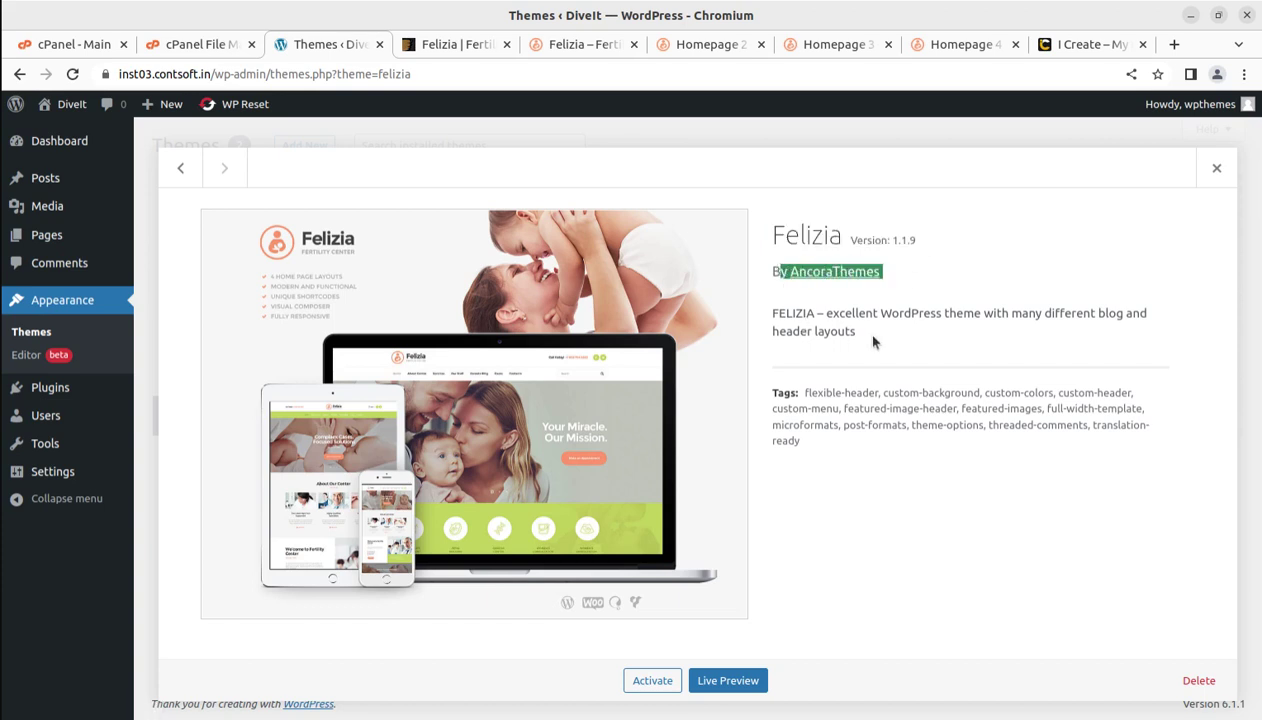
click(896, 557)
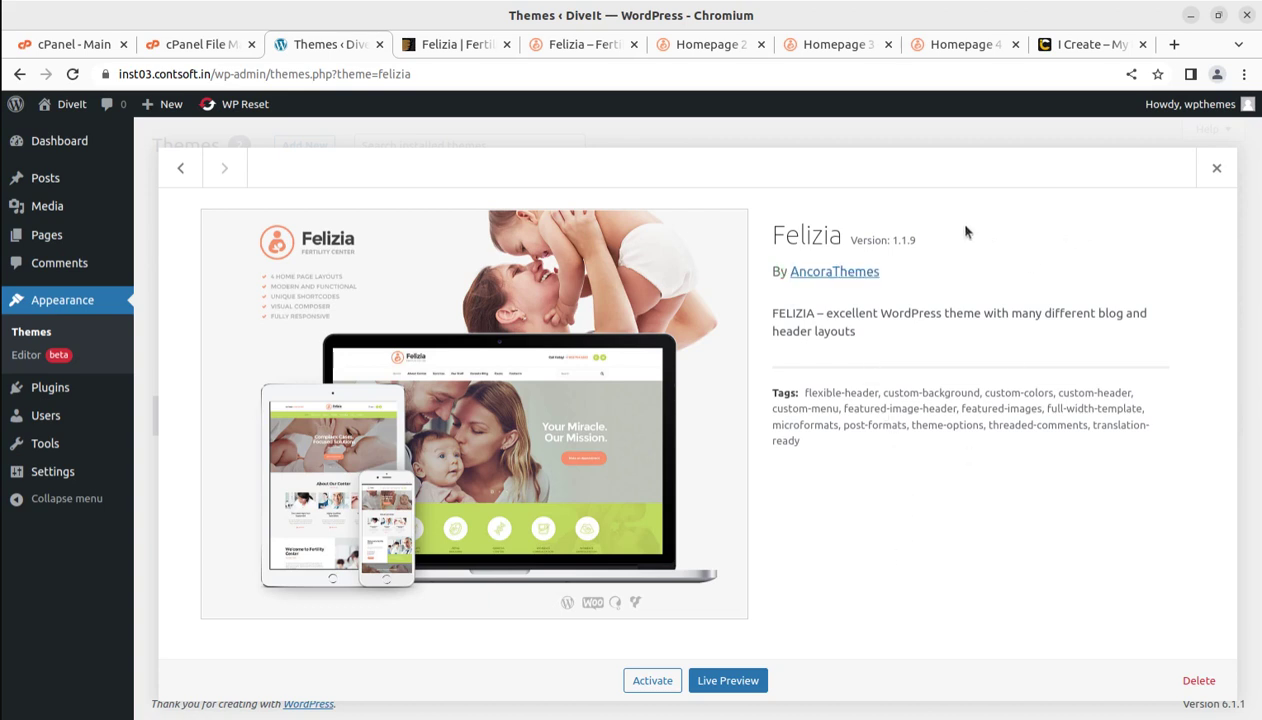
drag(945, 242, 843, 248)
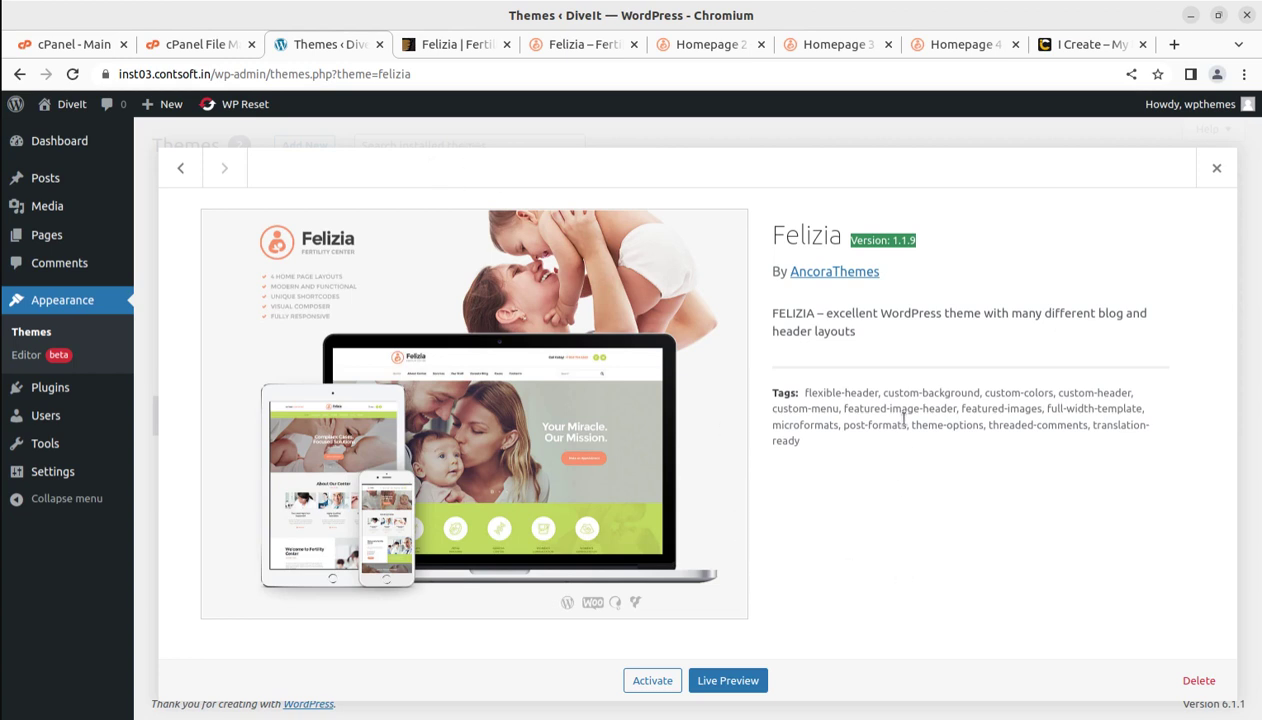
click(640, 683)
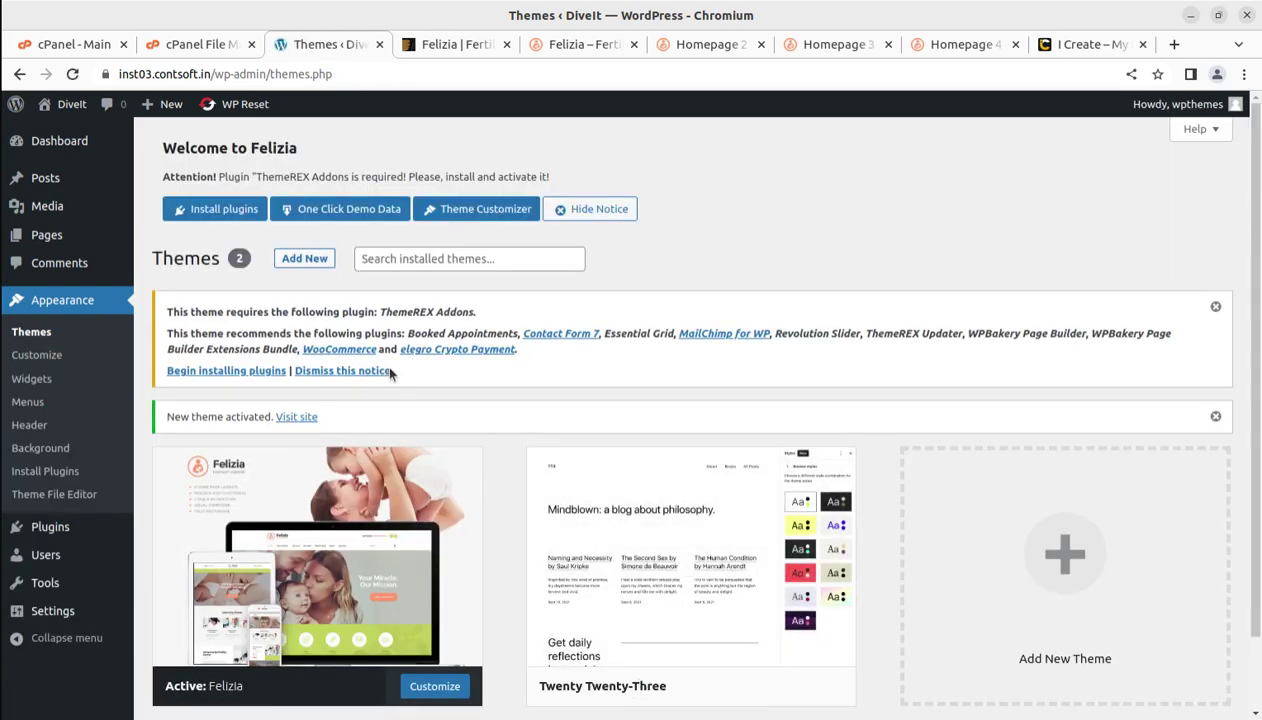
Open the theme's required plugins installation list and examine its ThemeREX, WPBakery, WooCommerce and elegro Crypto Payment entries
drag(457, 378, 312, 333)
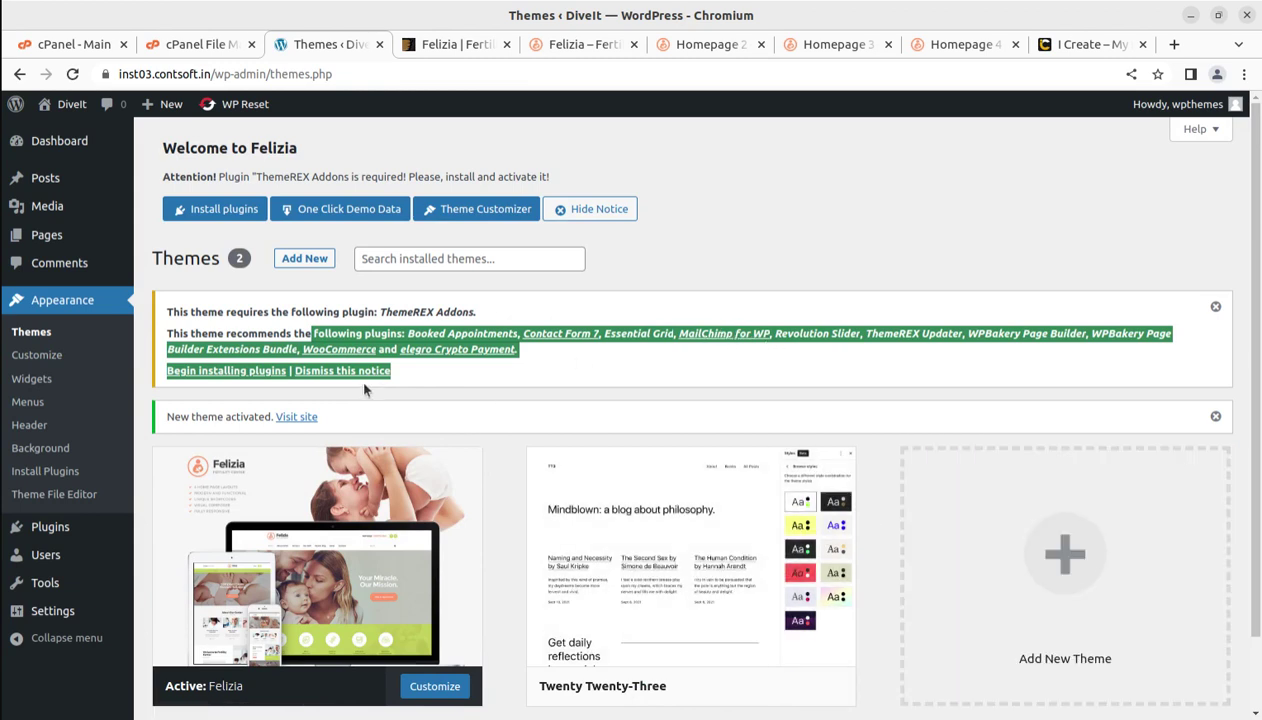
click(209, 372)
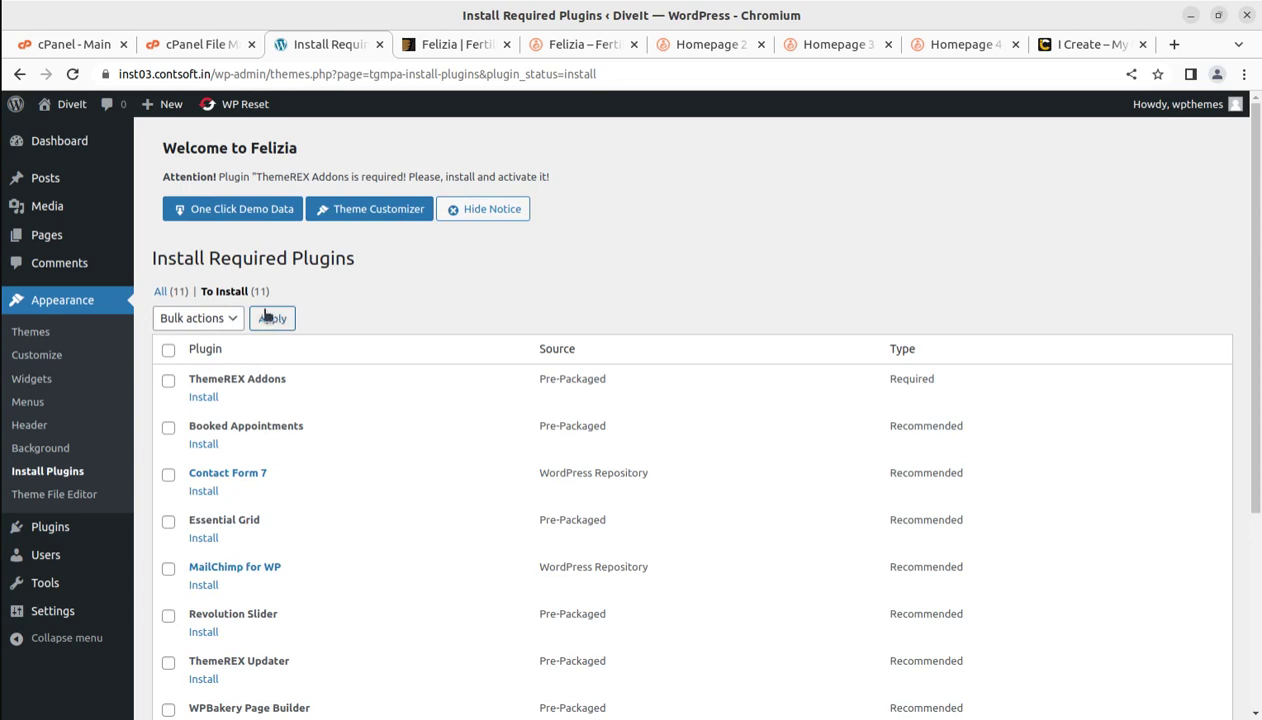
scroll(301, 331, down, 2)
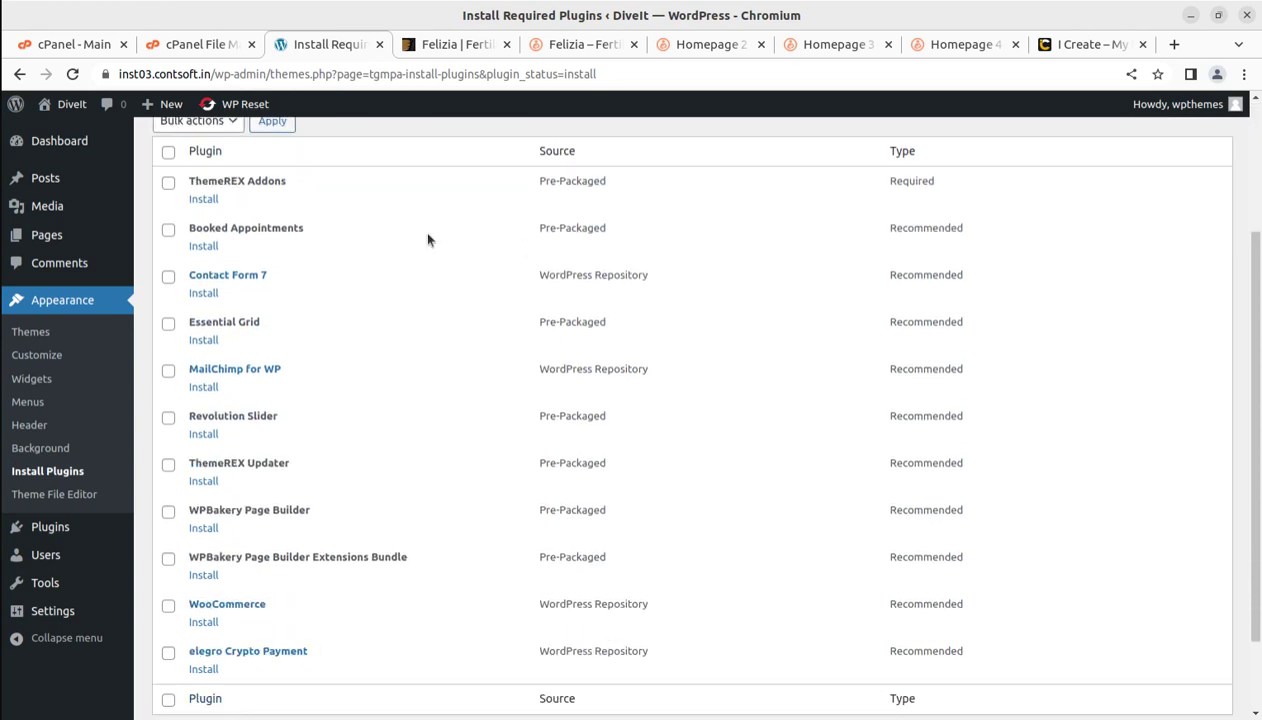
drag(315, 196, 152, 177)
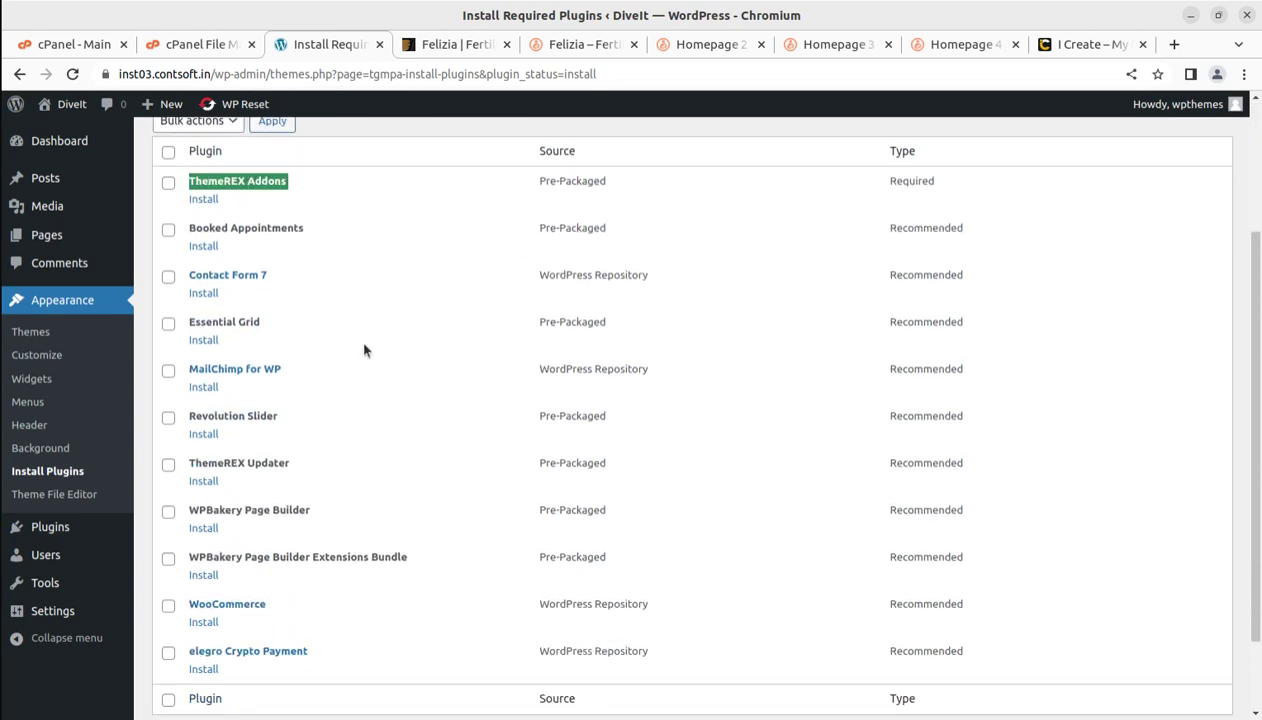
scroll(391, 300, down, 1)
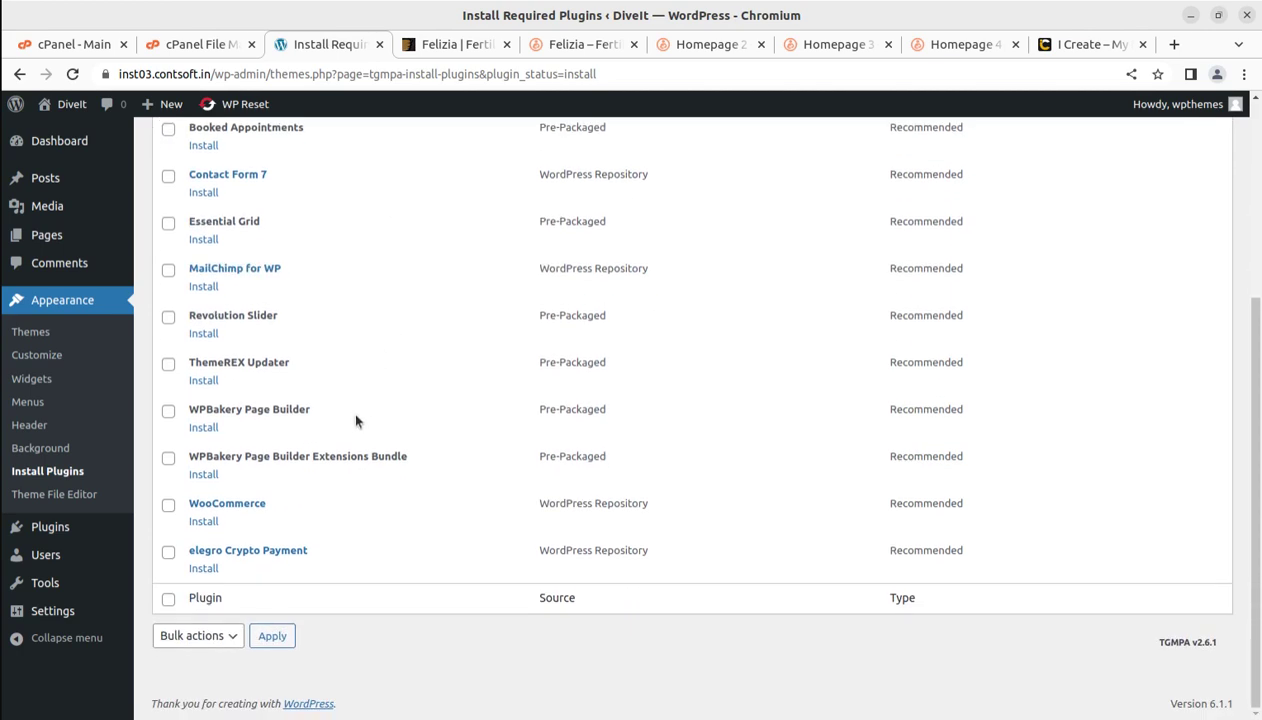
drag(355, 420, 203, 405)
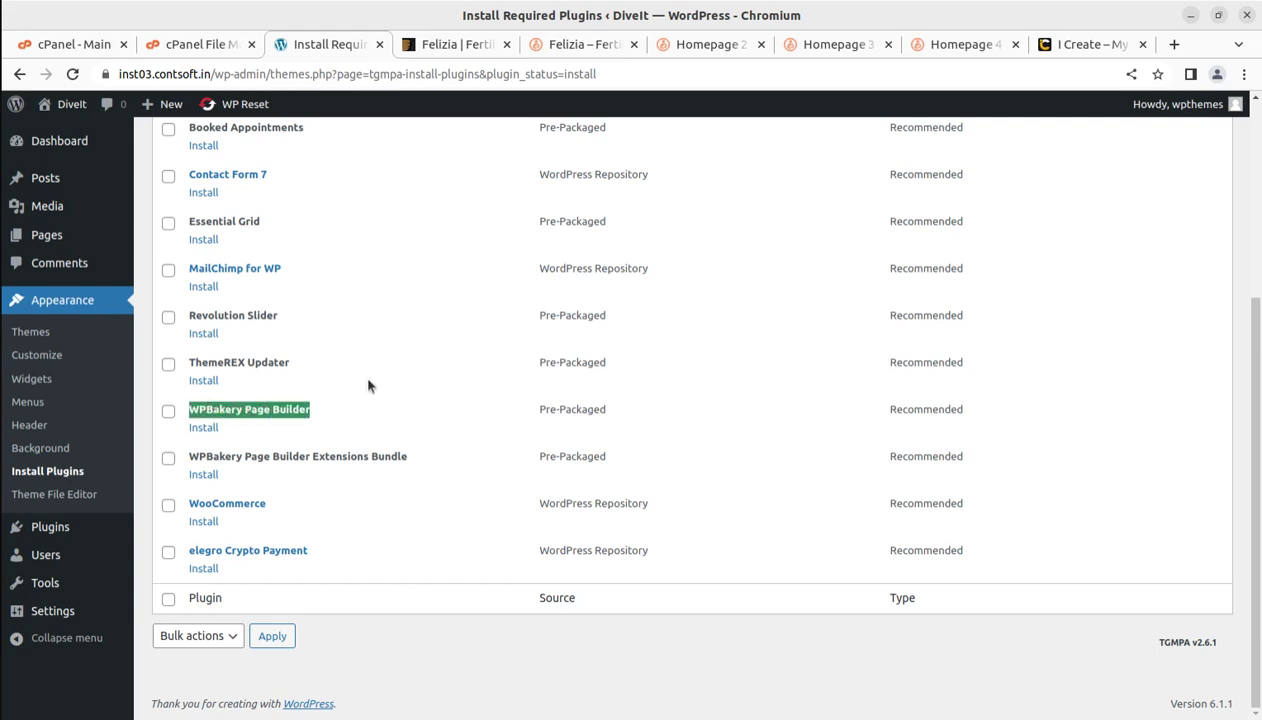
drag(445, 463, 190, 452)
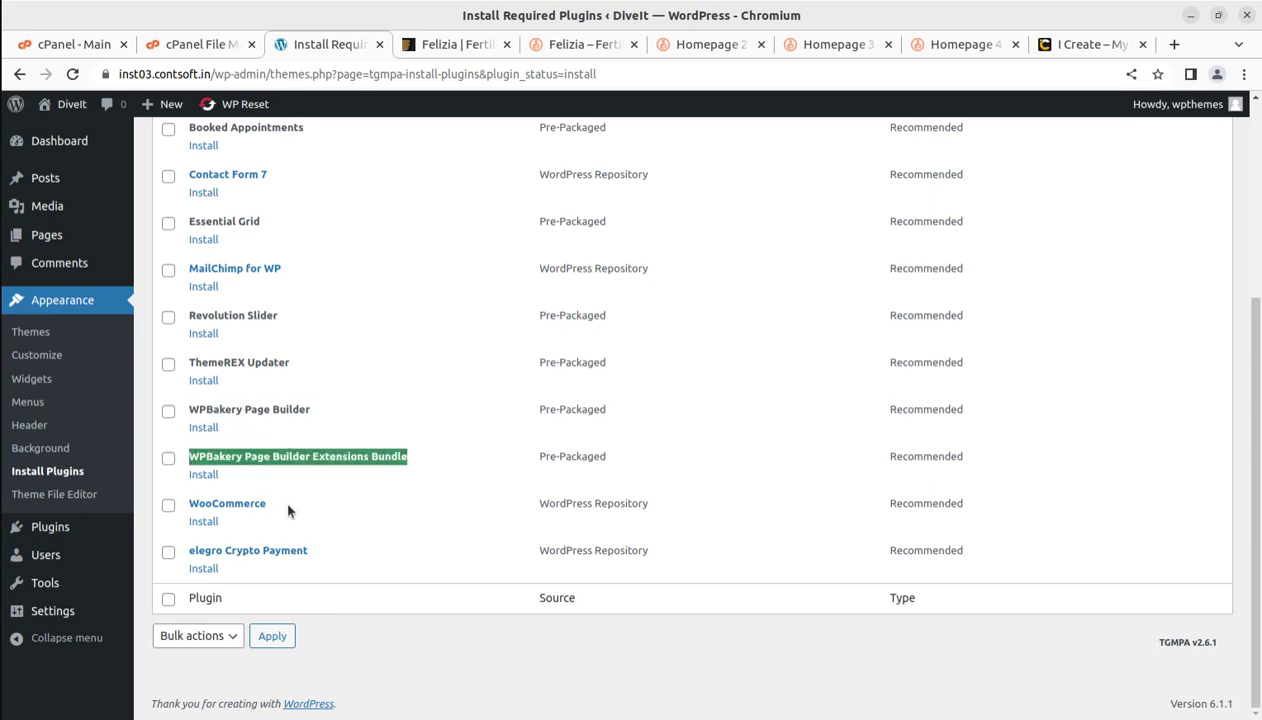
drag(287, 505, 190, 508)
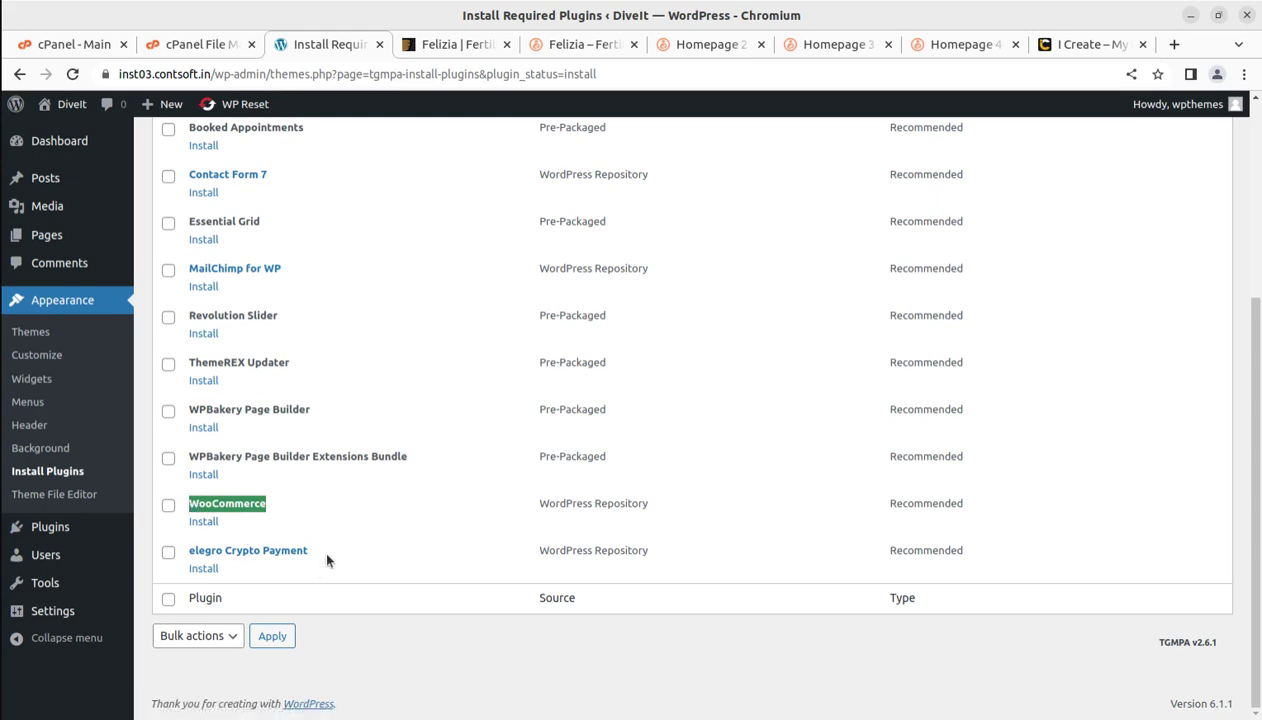
scroll(320, 561, up, 4)
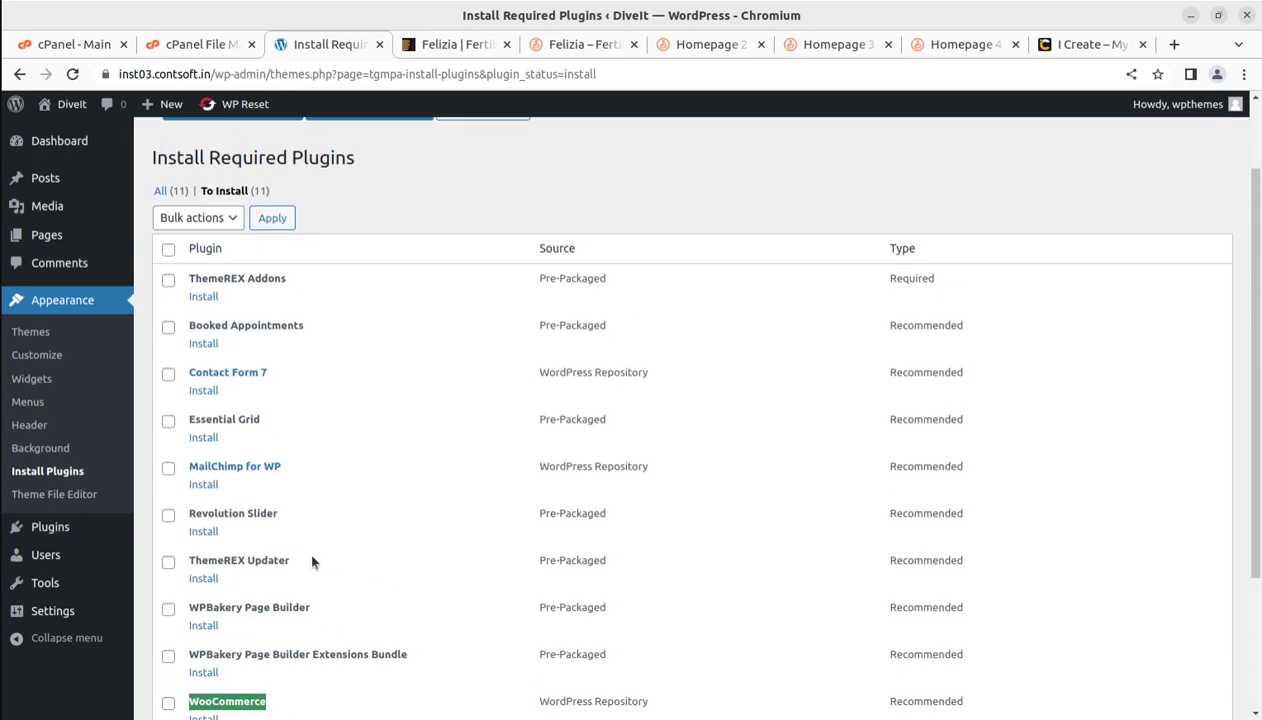
scroll(301, 562, down, 4)
drag(318, 550, 168, 550)
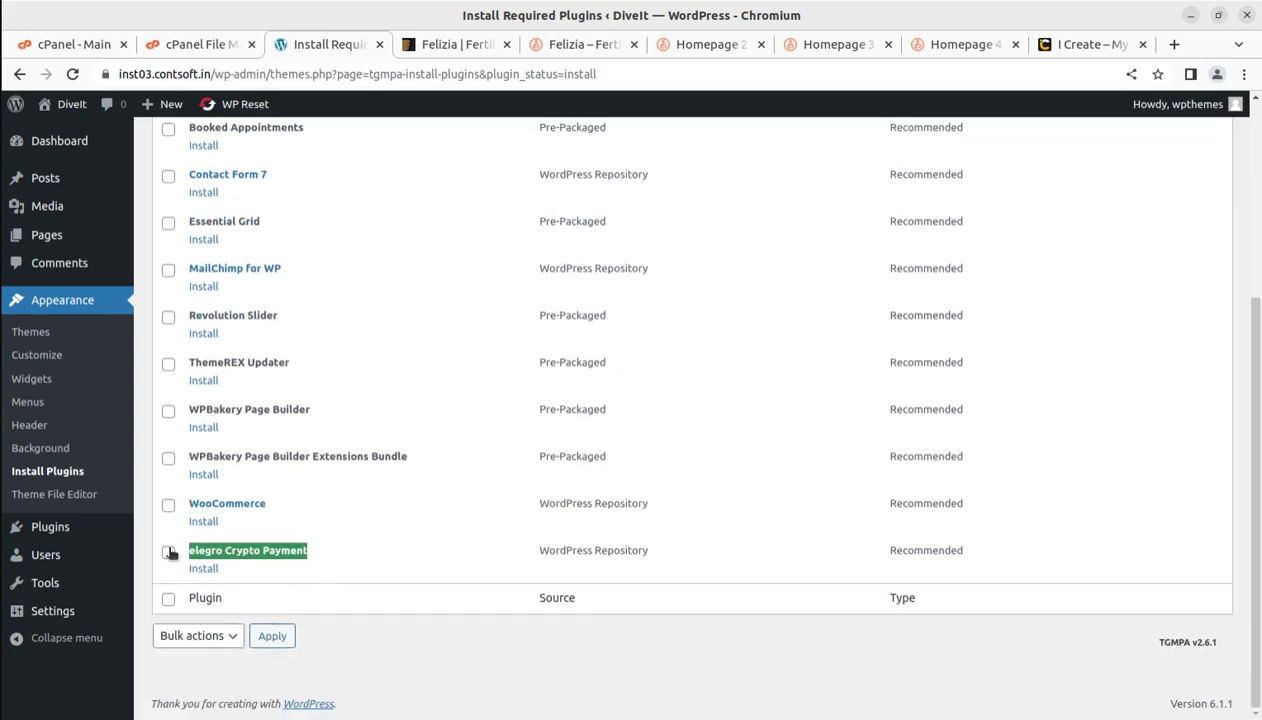
drag(317, 362, 186, 363)
scroll(292, 406, up, 2)
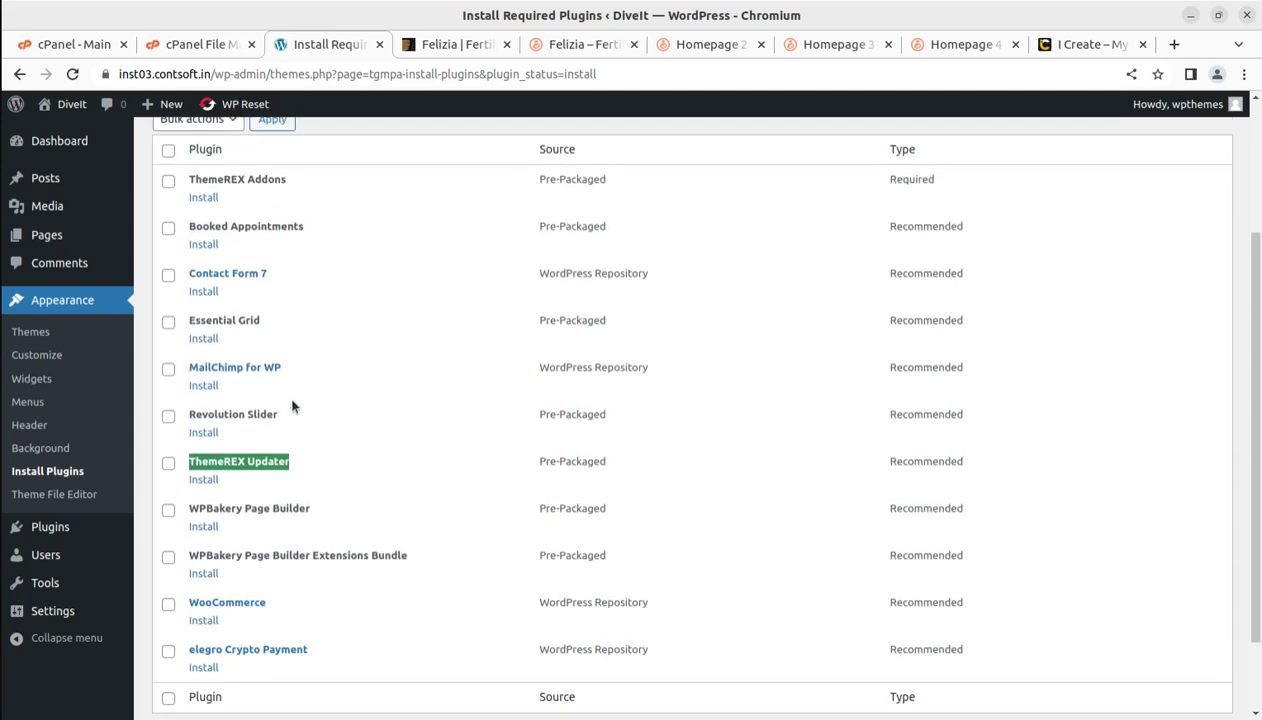
Examine the Revolution Slider, MailChimp for WP, Essential Grid, Contact Form 7 and Booked Appointments entries in the required plugins list
drag(297, 421, 184, 414)
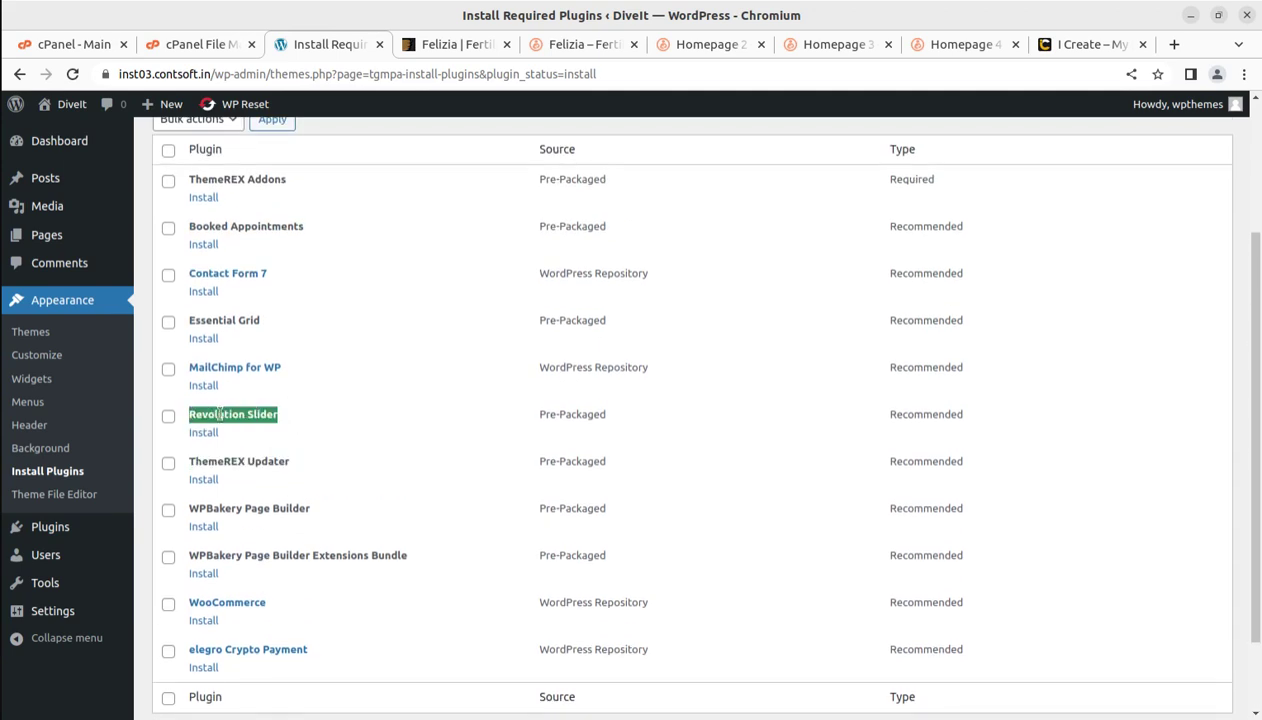
drag(283, 367, 178, 376)
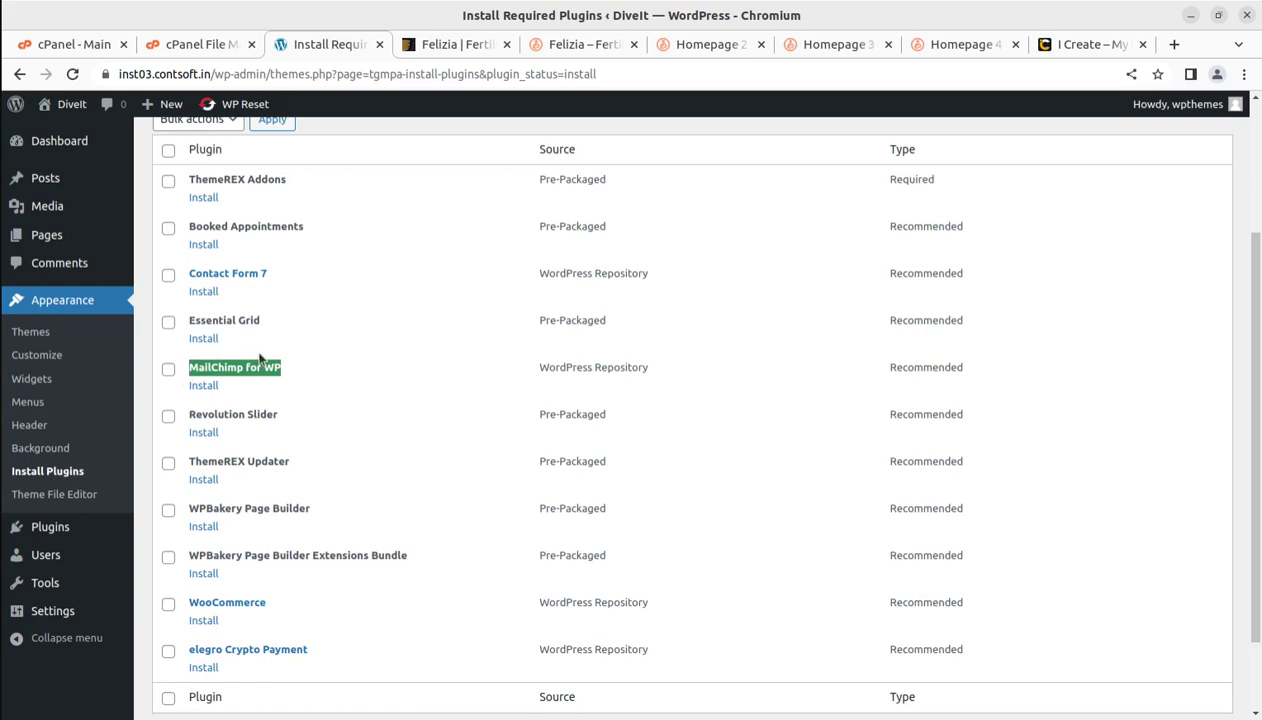
drag(272, 322, 182, 320)
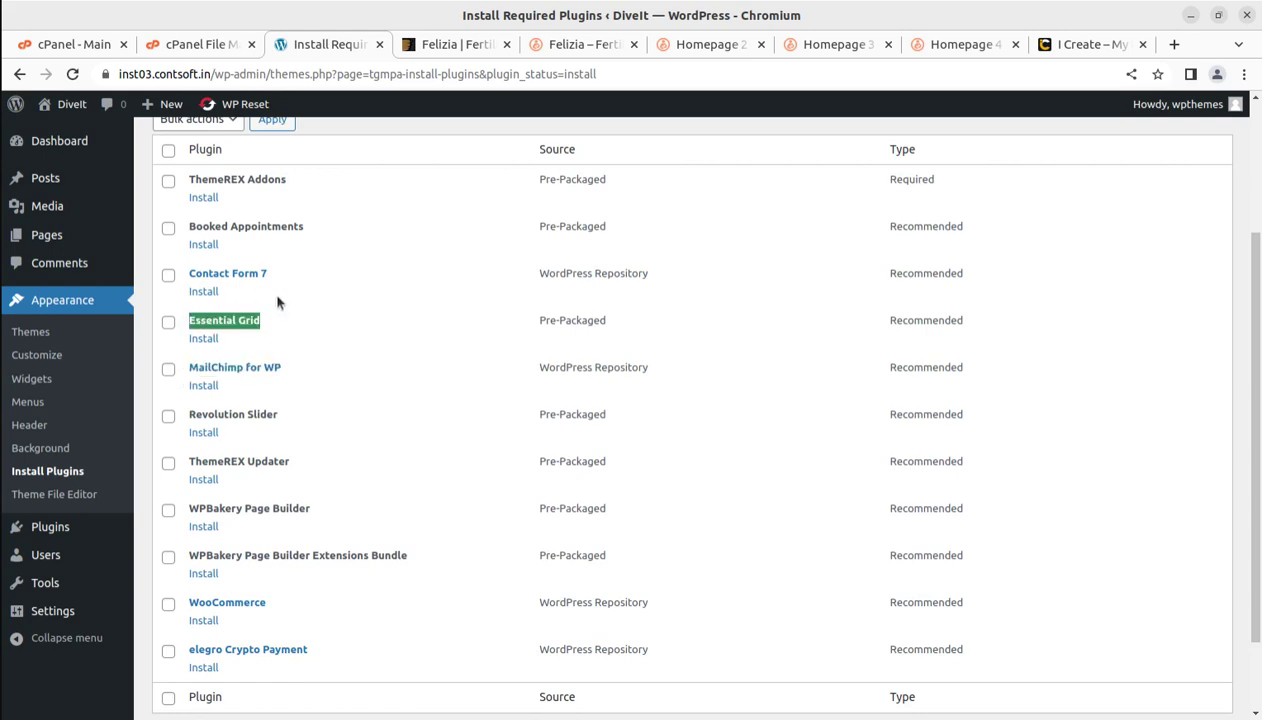
scroll(338, 363, up, 3)
drag(287, 472, 186, 476)
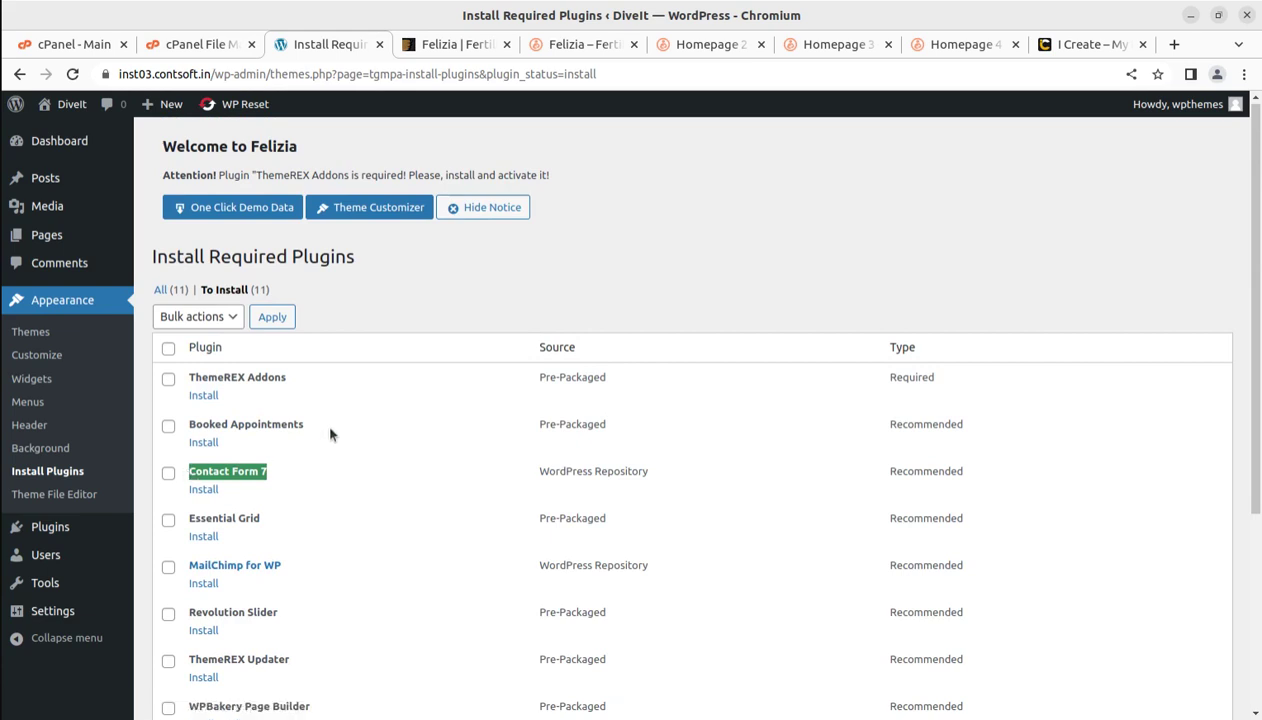
drag(324, 422, 178, 426)
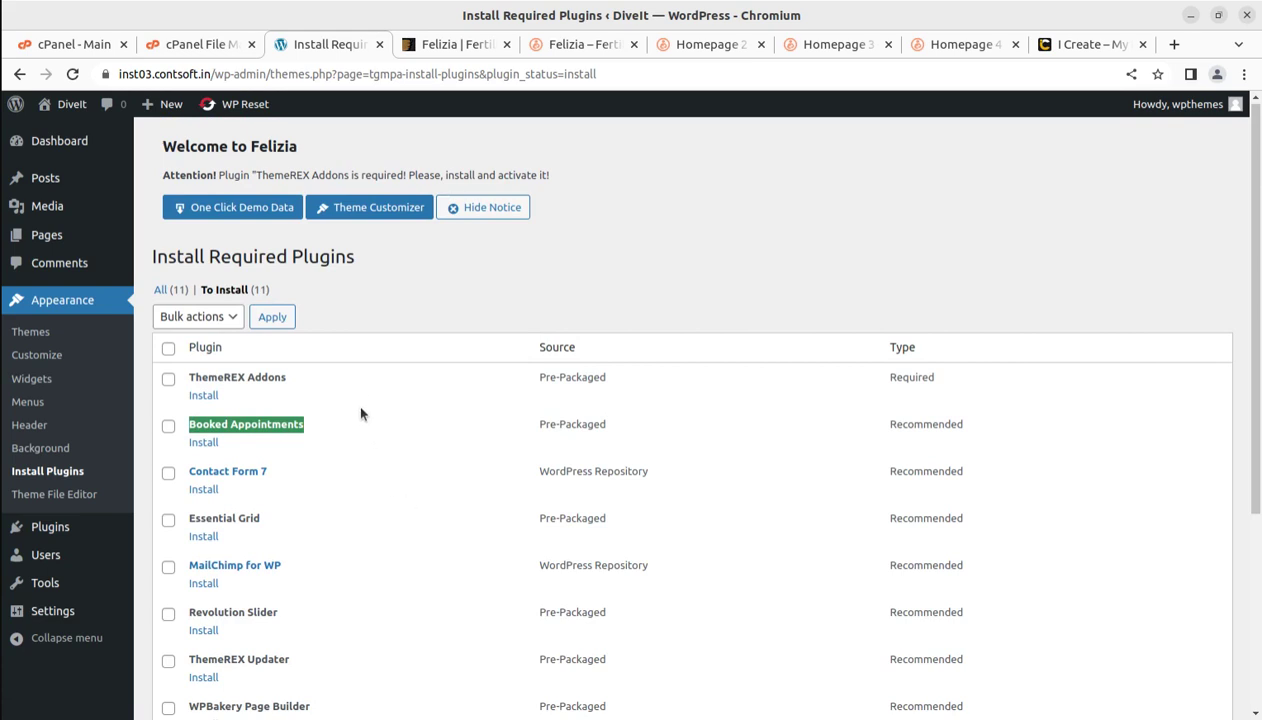
Select all the required plugins in the list and install them with the Install bulk action
scroll(364, 378, down, 2)
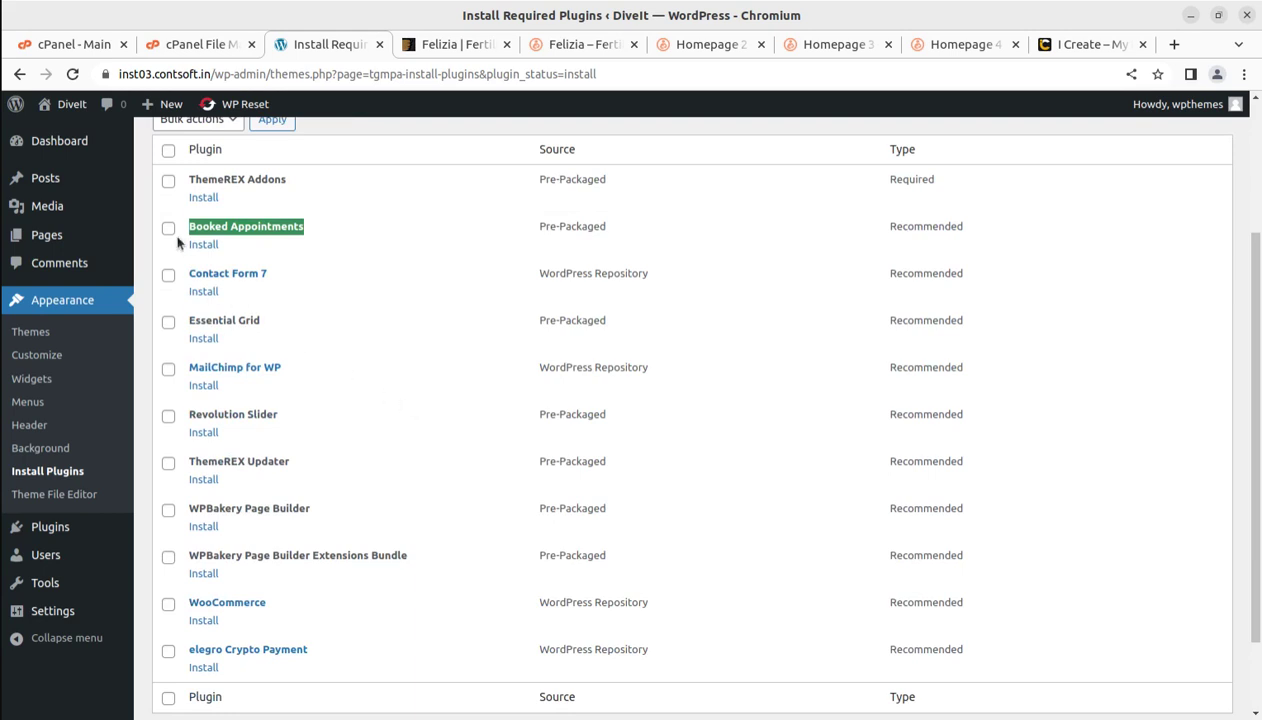
click(168, 151)
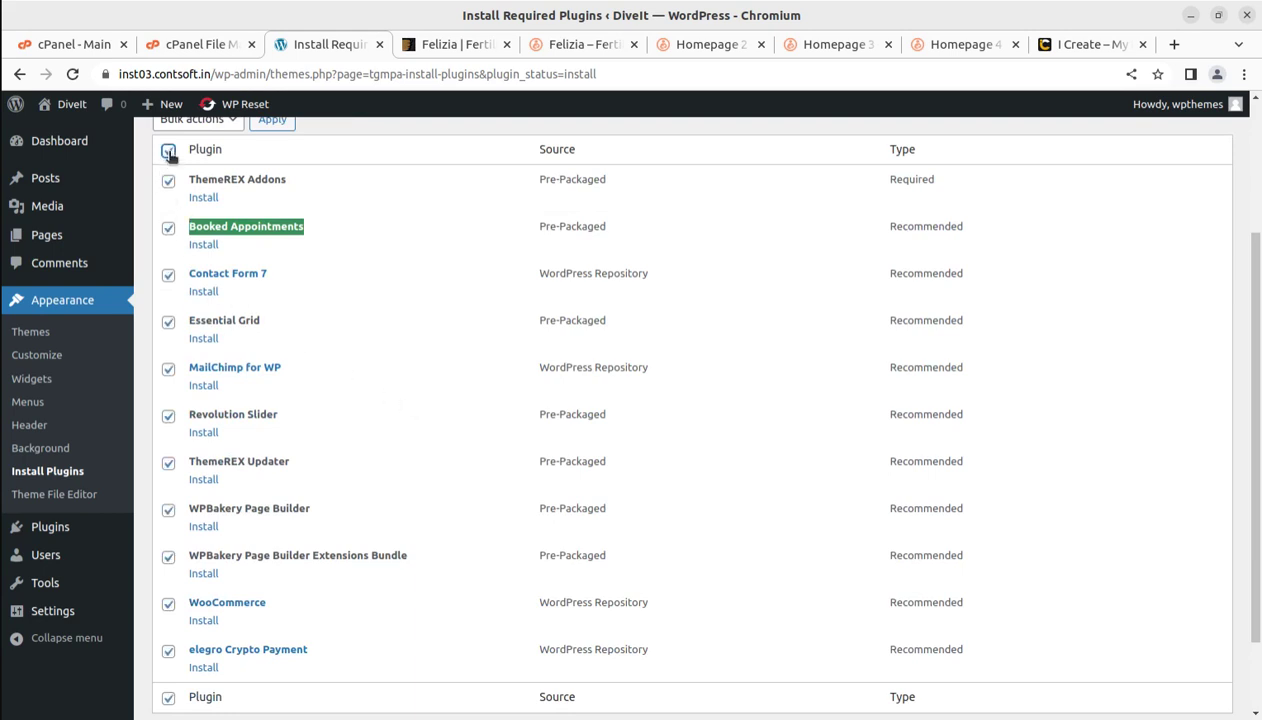
scroll(281, 322, up, 3)
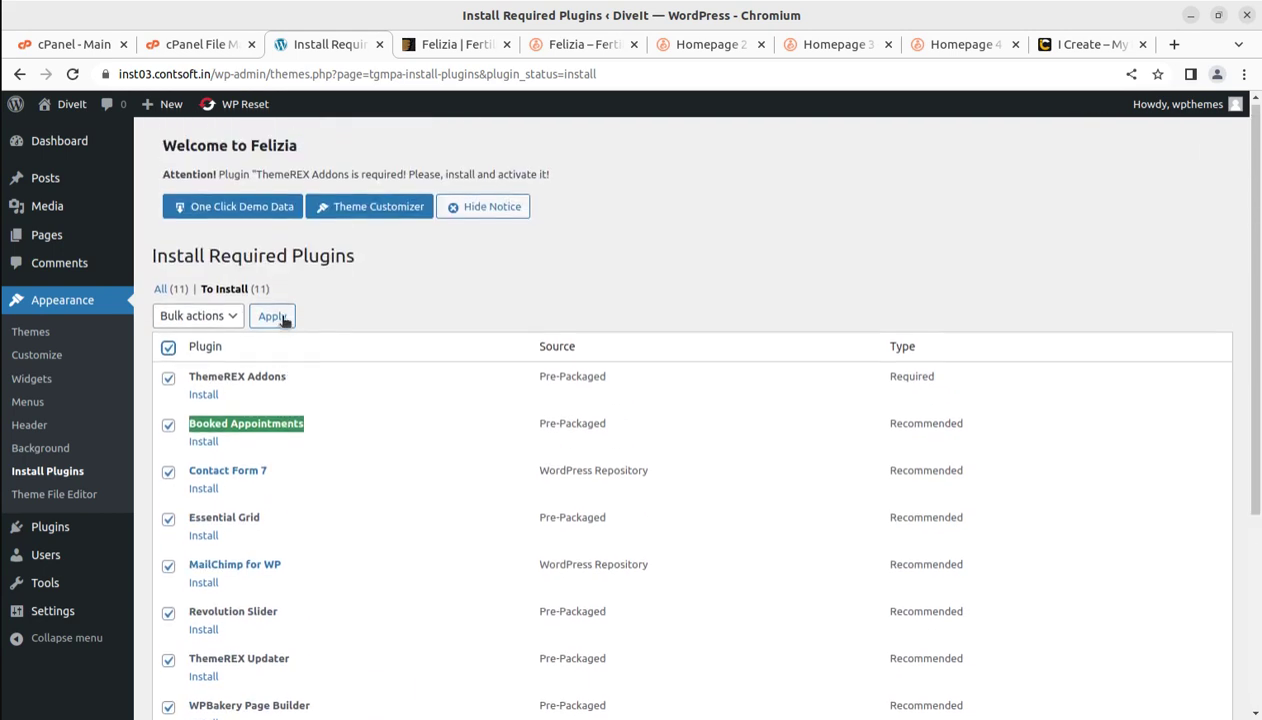
click(218, 320)
click(205, 352)
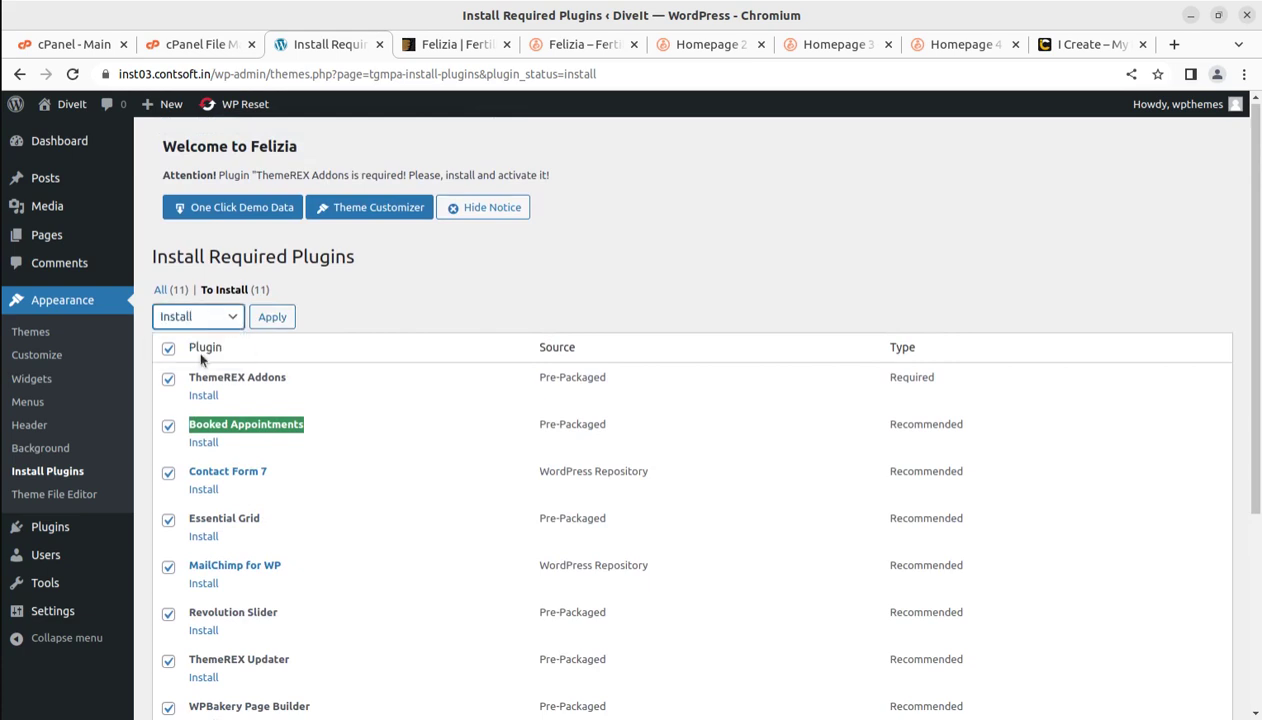
click(270, 318)
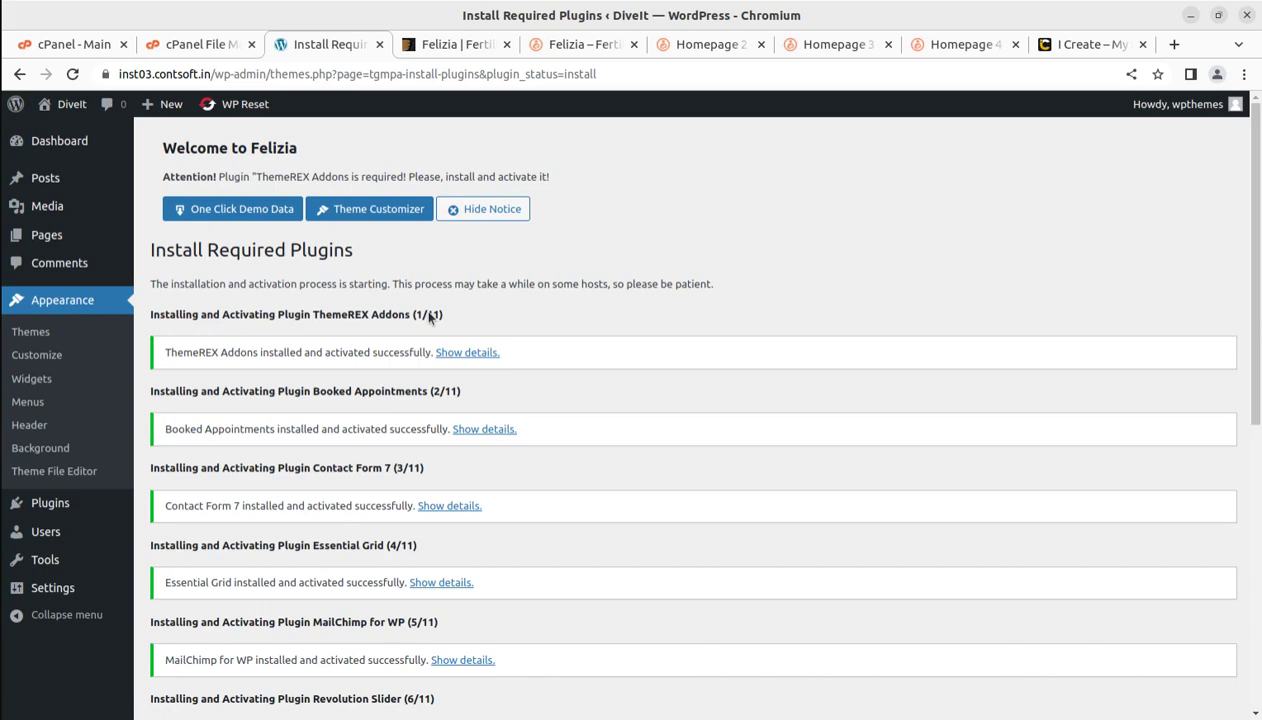
Read through the installation and activation results of the plugins down to the completion message
scroll(469, 336, down, 2)
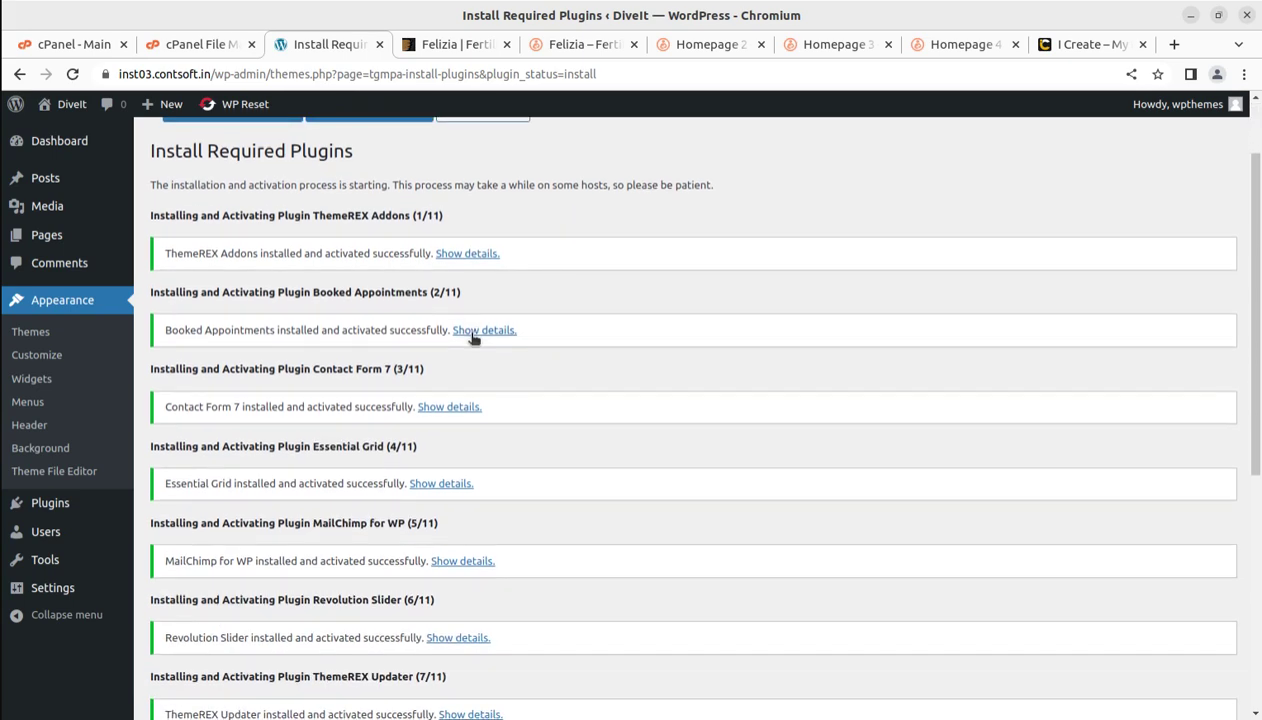
scroll(473, 338, down, 6)
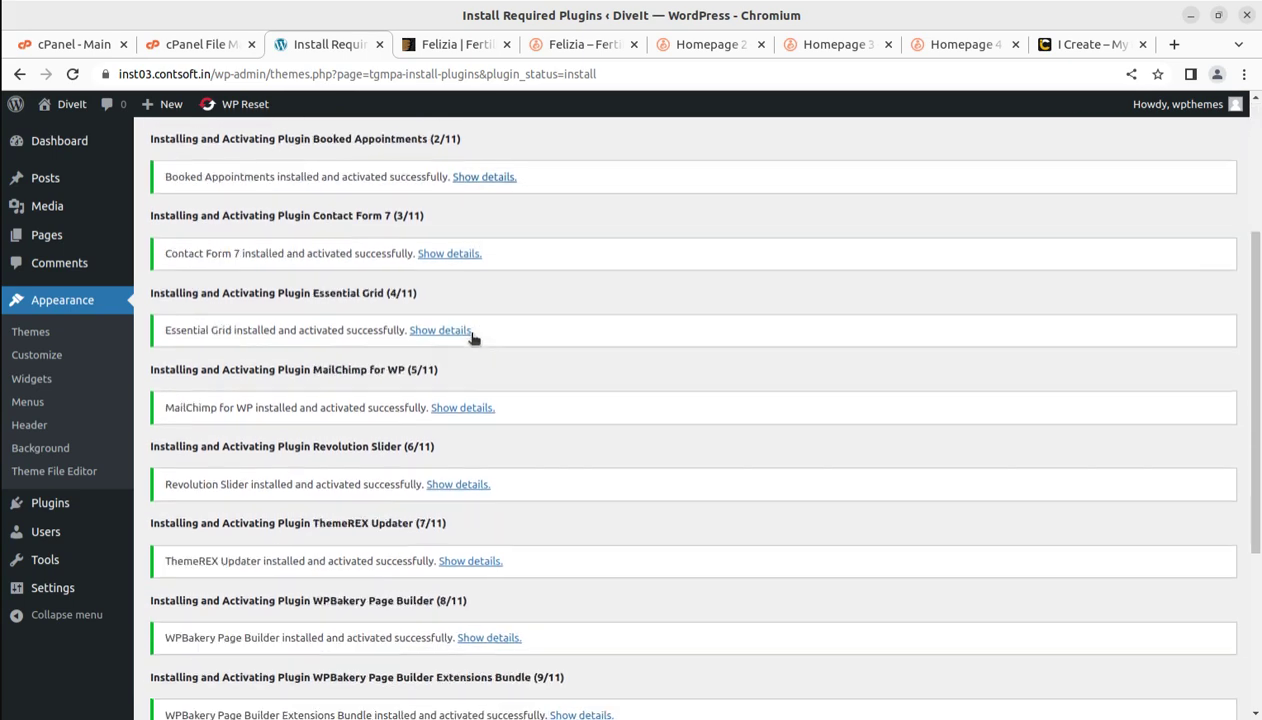
scroll(477, 341, down, 3)
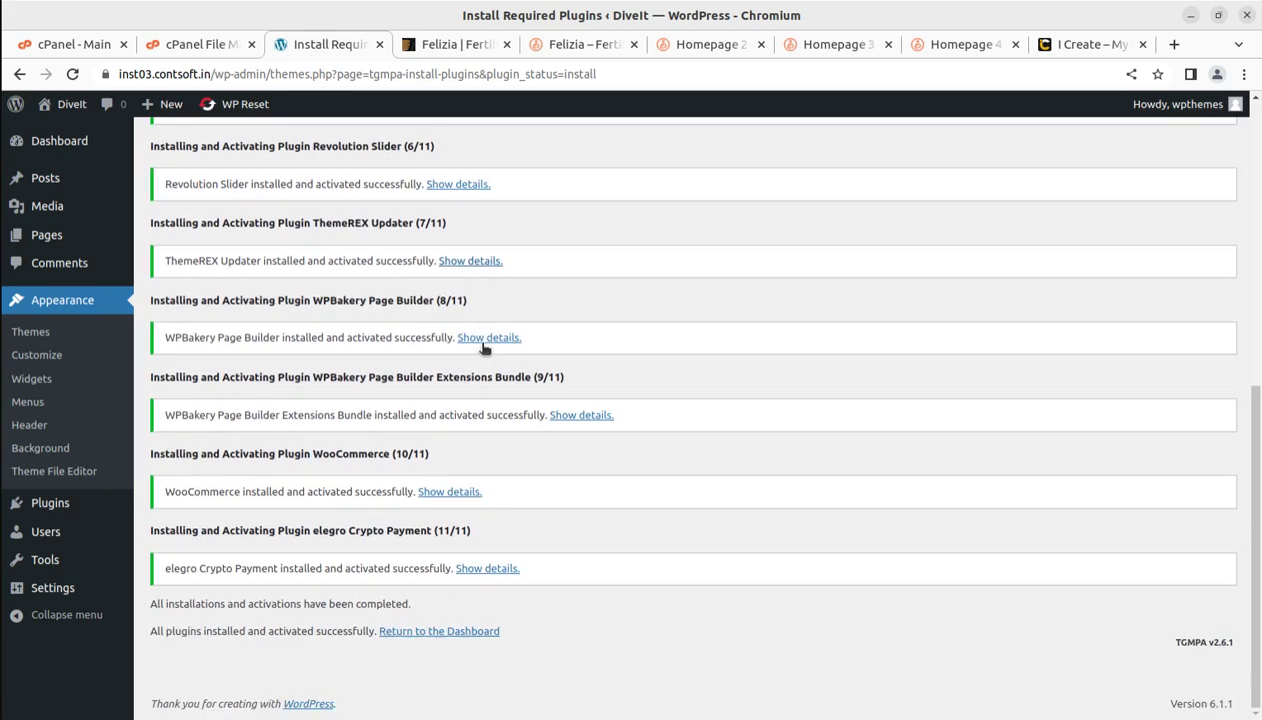
drag(248, 604, 431, 620)
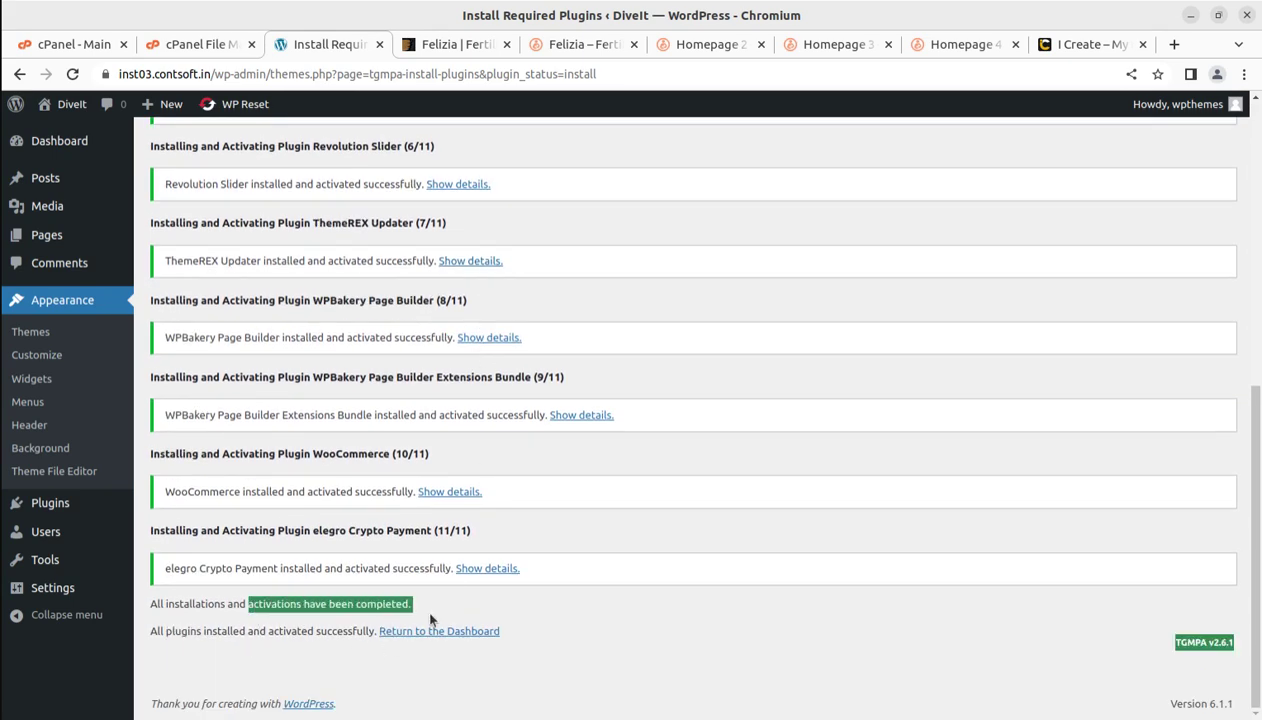
click(709, 614)
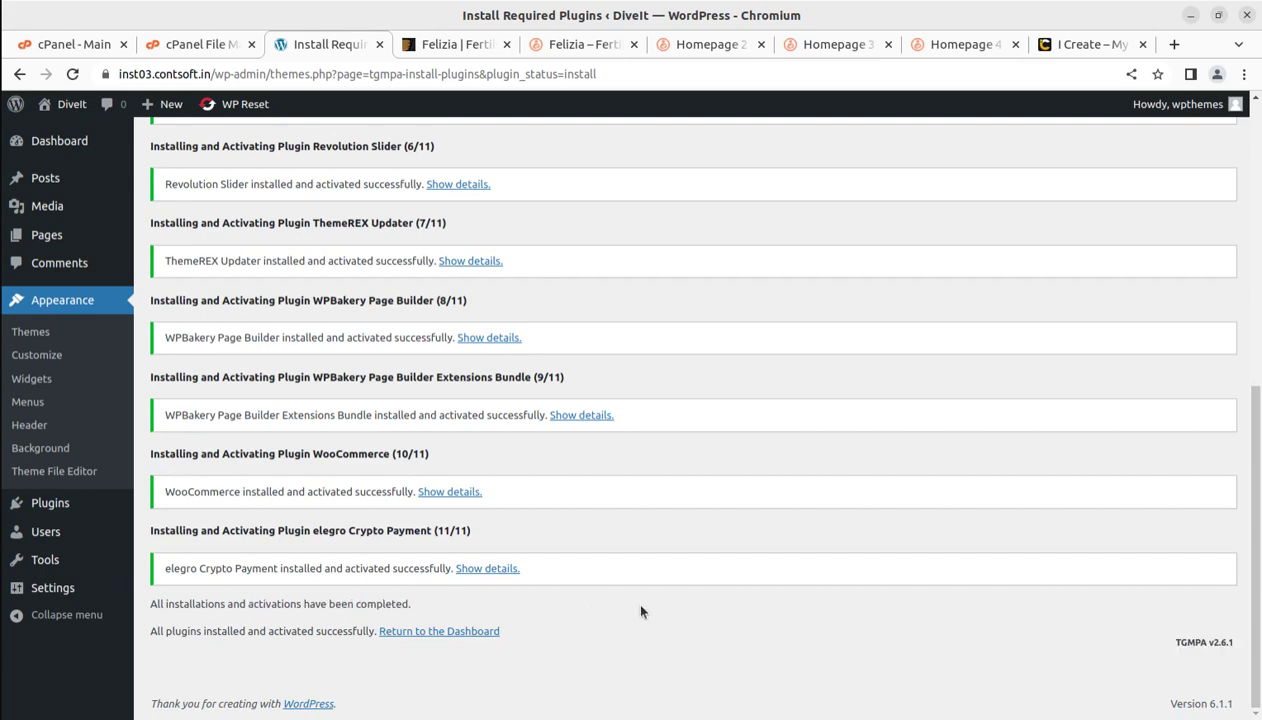
scroll(635, 600, up, 5)
Open the WordPress admin dashboard, shortening the page address to the wp-admin path to load it
click(47, 147)
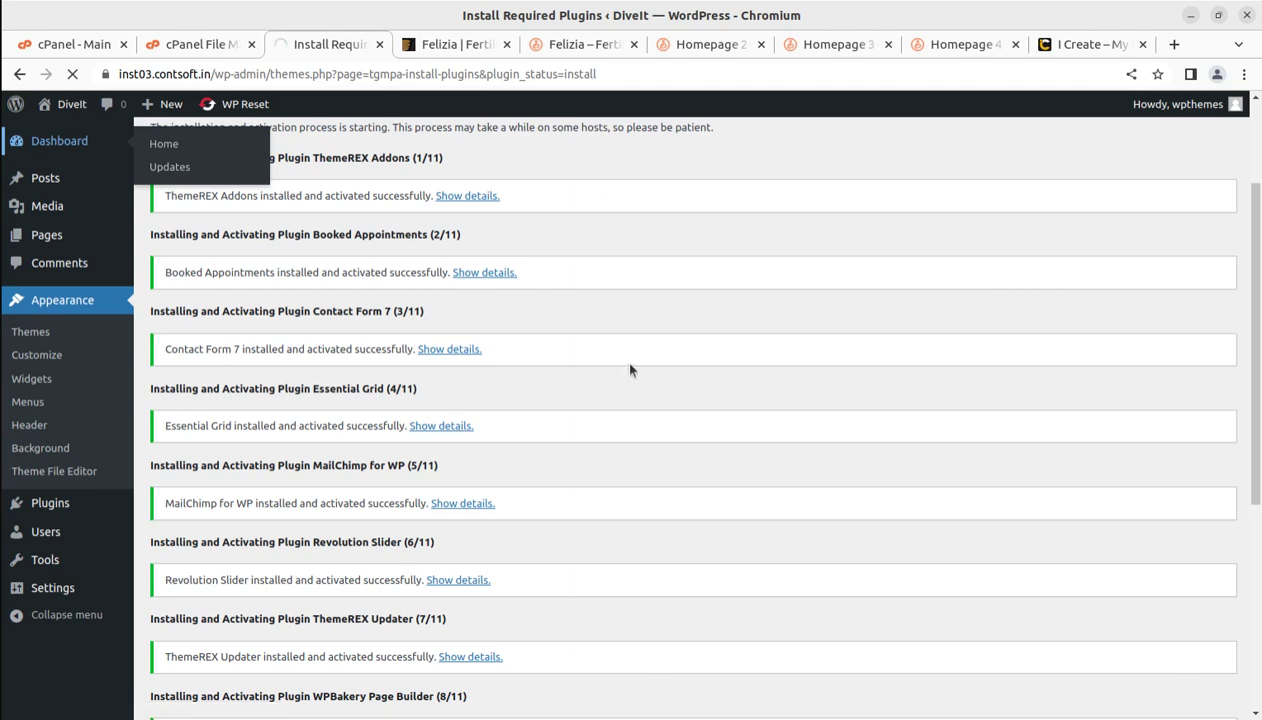
double_click(288, 74)
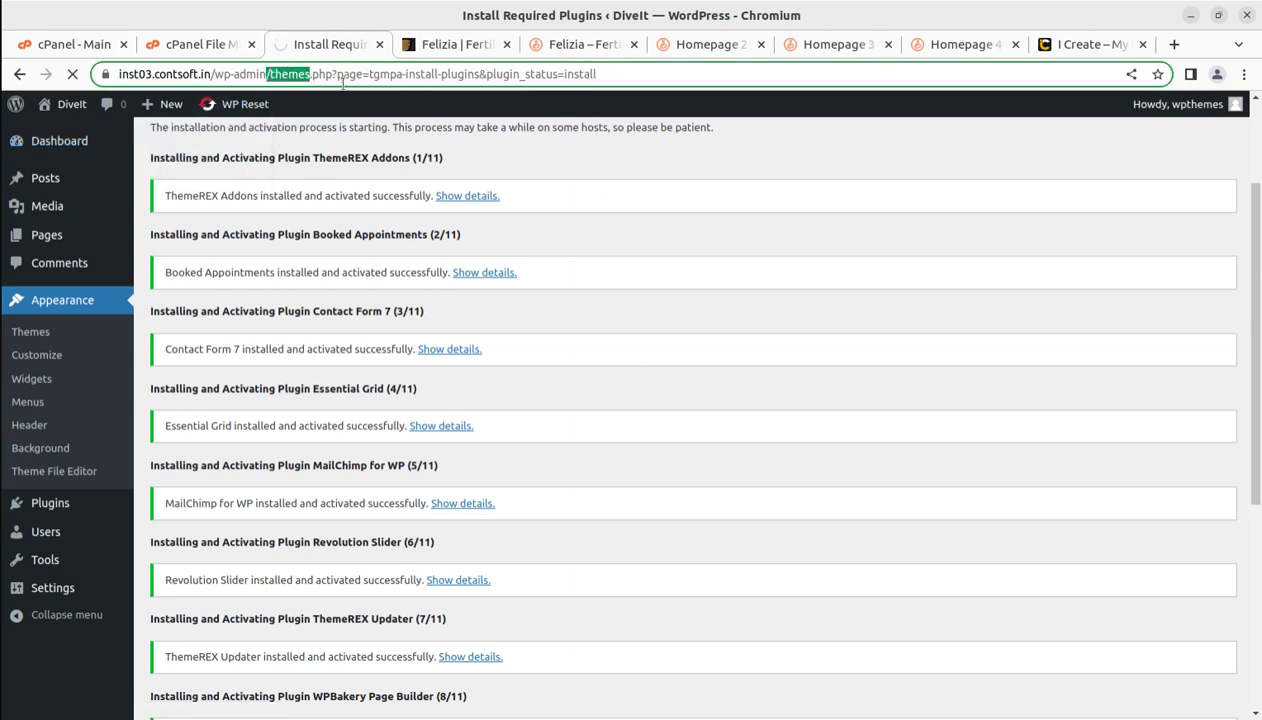
drag(343, 84, 800, 84)
key(BackSpace)
key(Return)
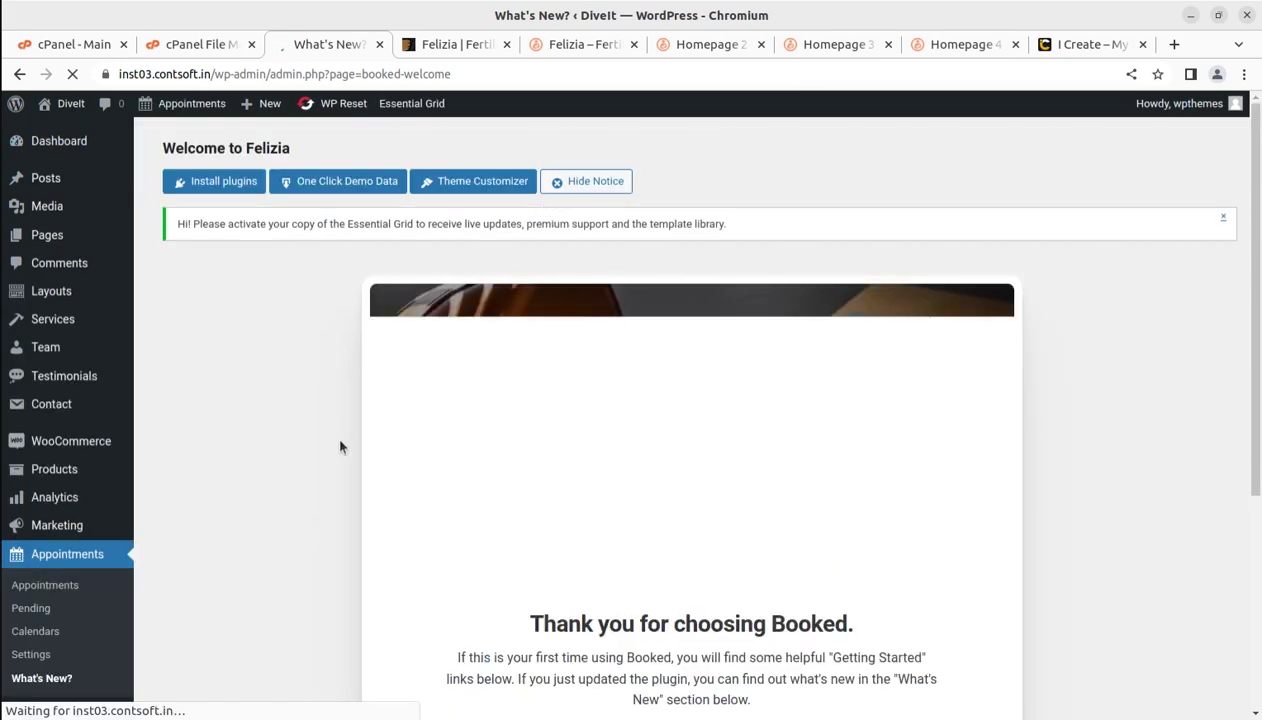
scroll(290, 440, down, 2)
scroll(665, 415, up, 2)
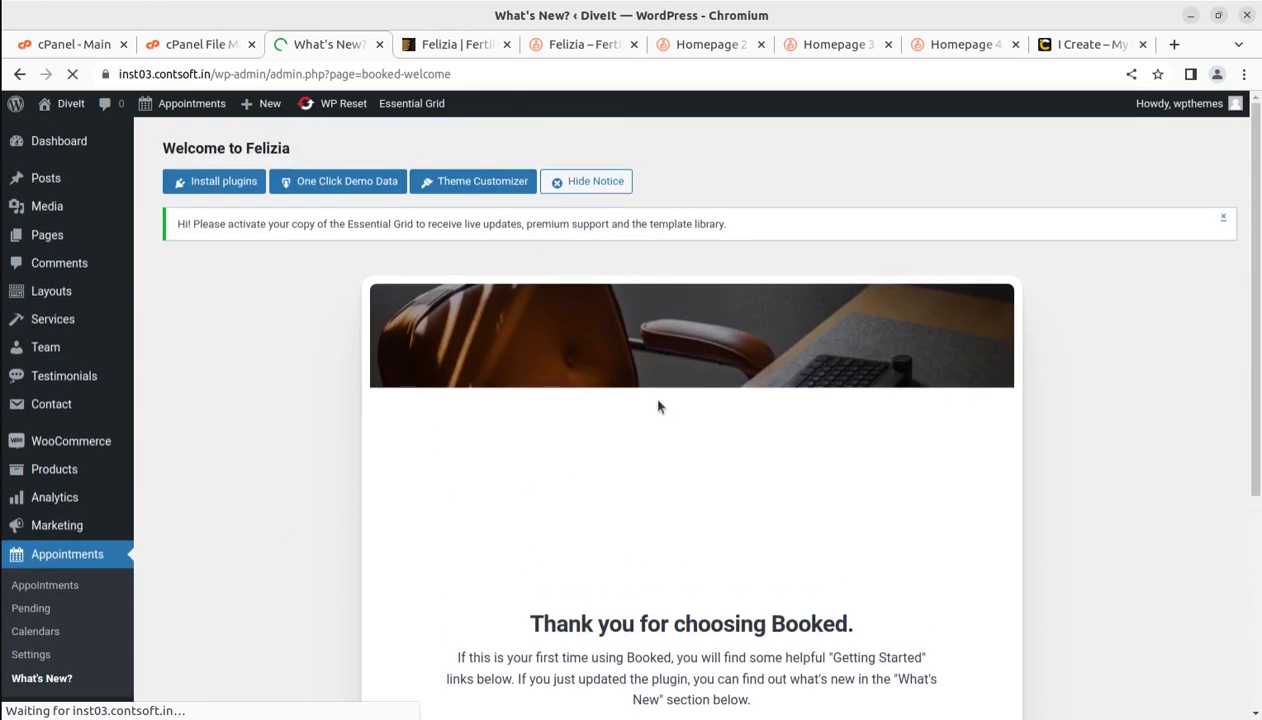
mouse_move(62, 145)
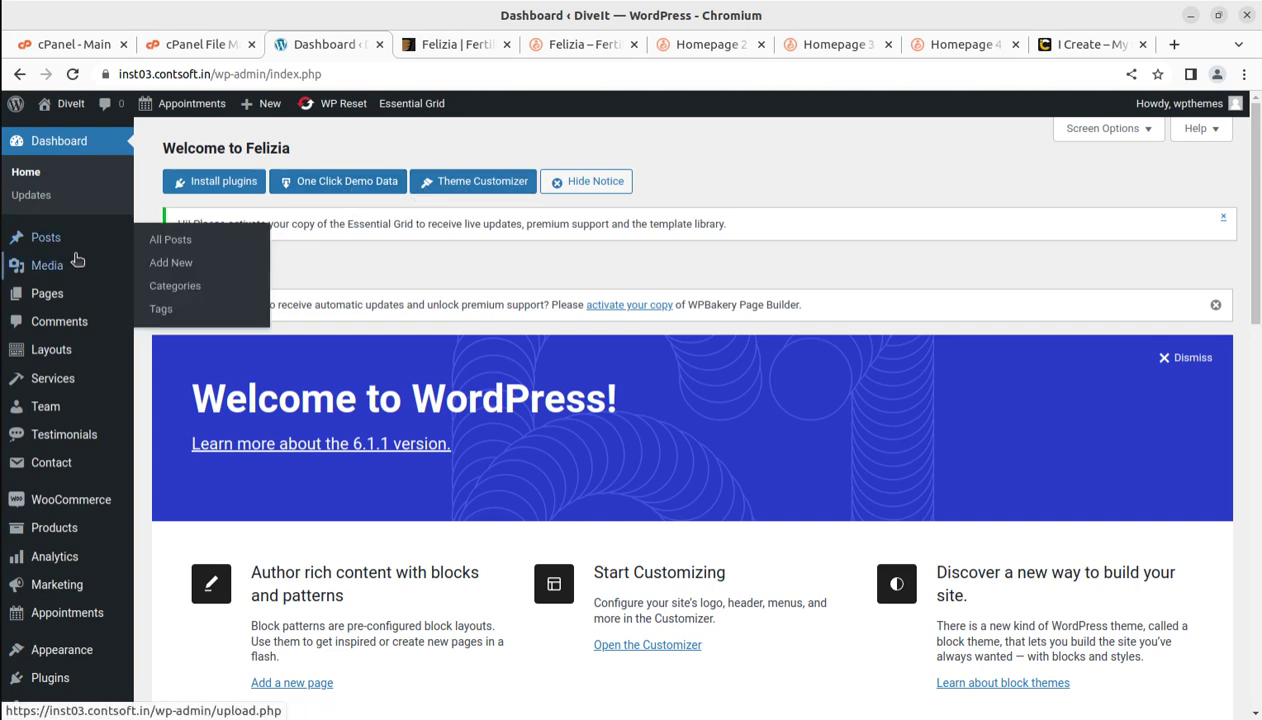
Look over the admin menu entries on the dashboard and open the site's front page in a new tab
scroll(70, 352, down, 3)
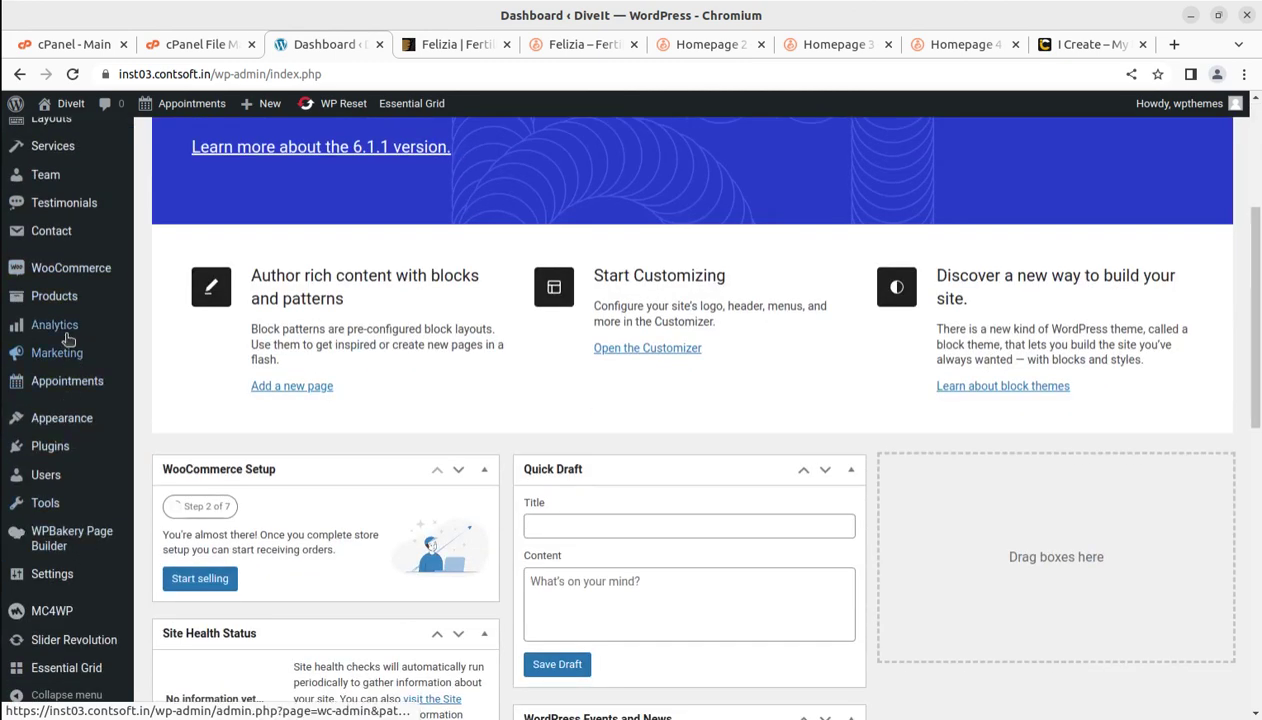
scroll(62, 354, down, 2)
scroll(70, 450, up, 3)
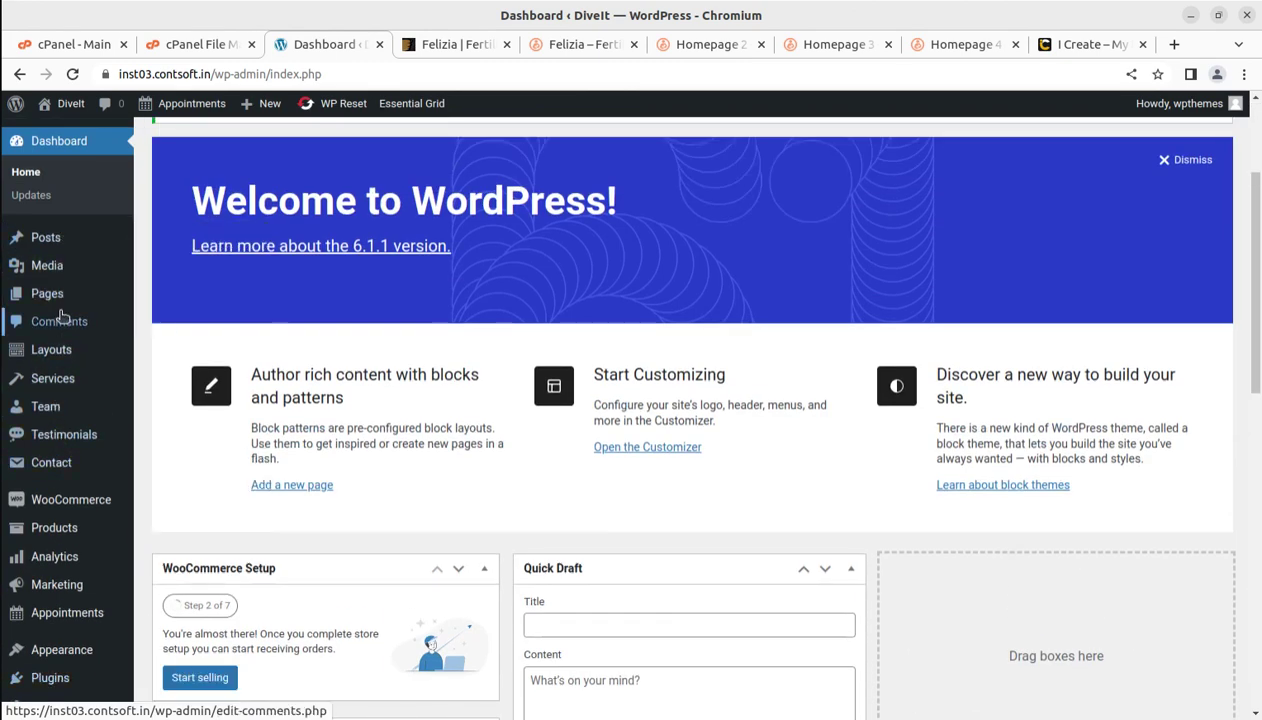
scroll(214, 338, up, 2)
mouse_move(160, 112)
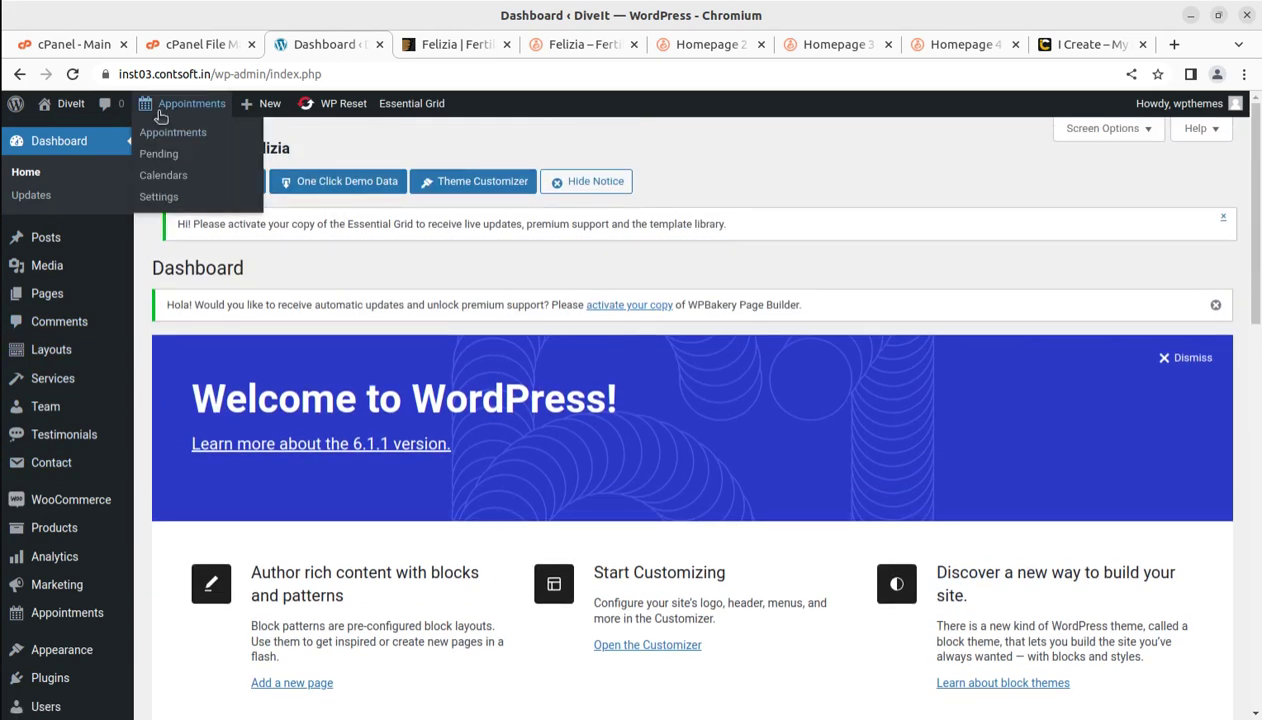
mouse_move(60, 108)
middle_click(58, 133)
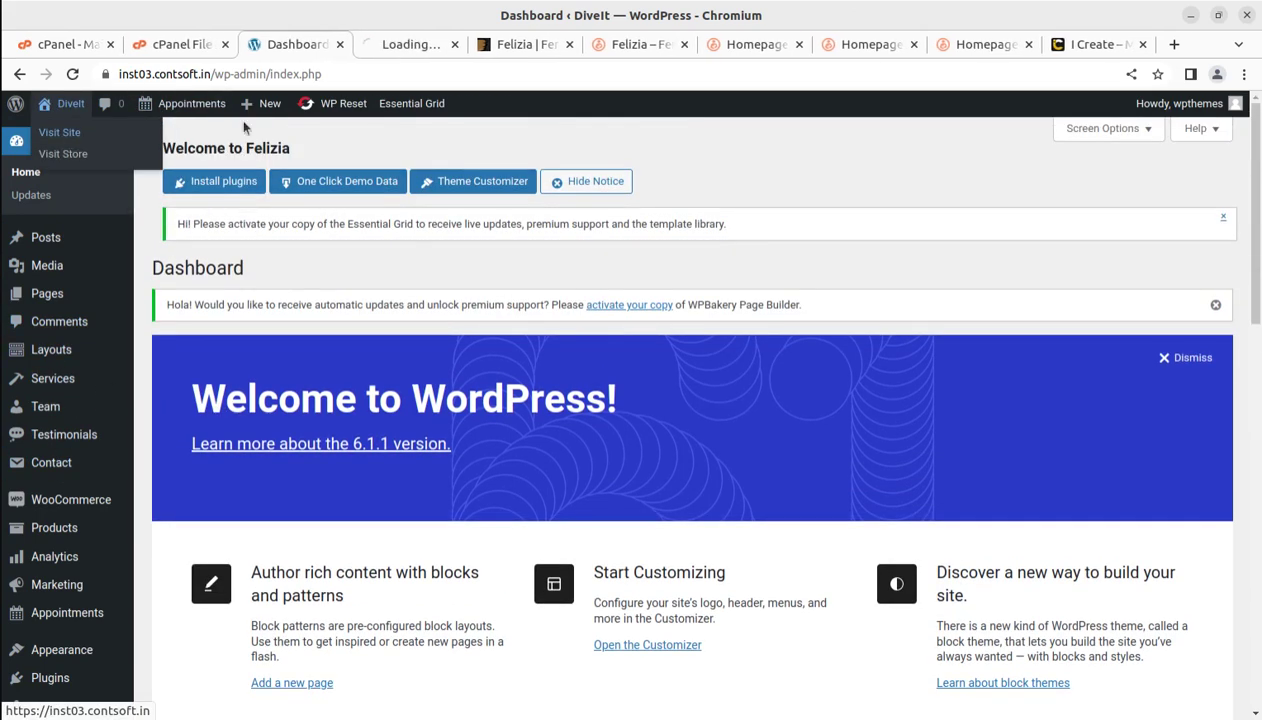
click(408, 44)
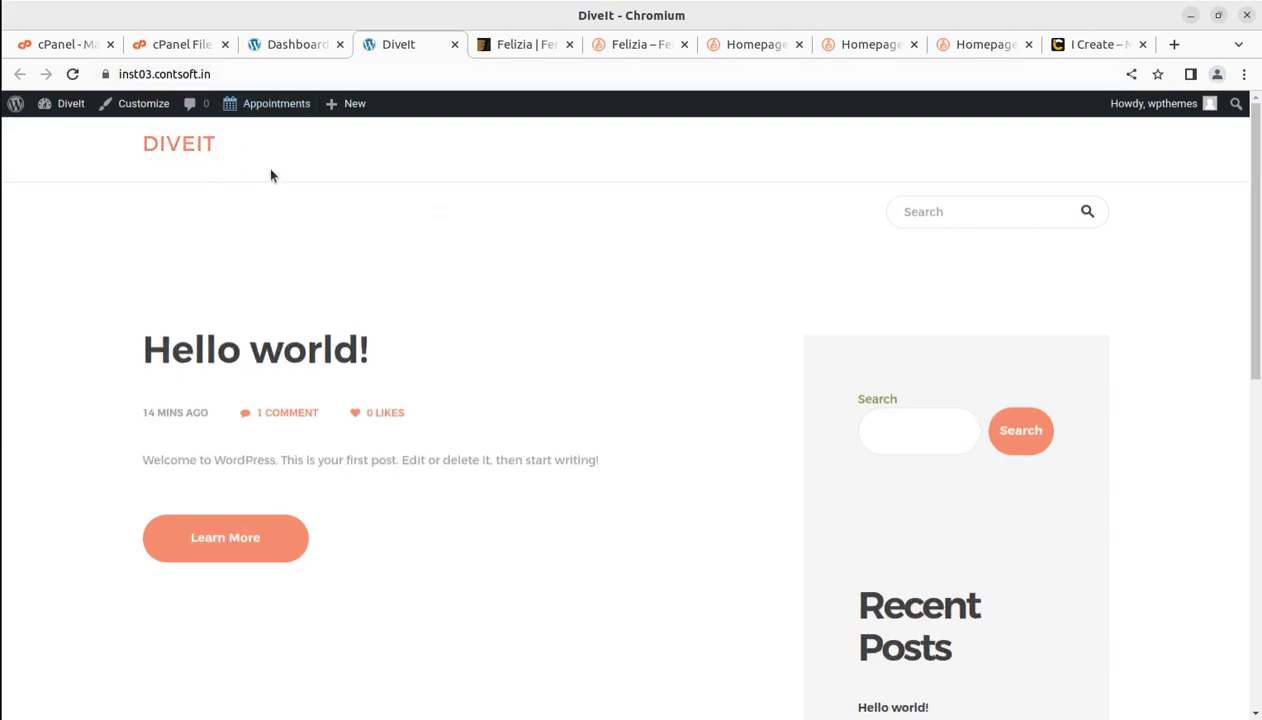
Return to the admin dashboard, open the General Settings and set the site title to "WP Themes"
click(270, 50)
scroll(99, 431, down, 10)
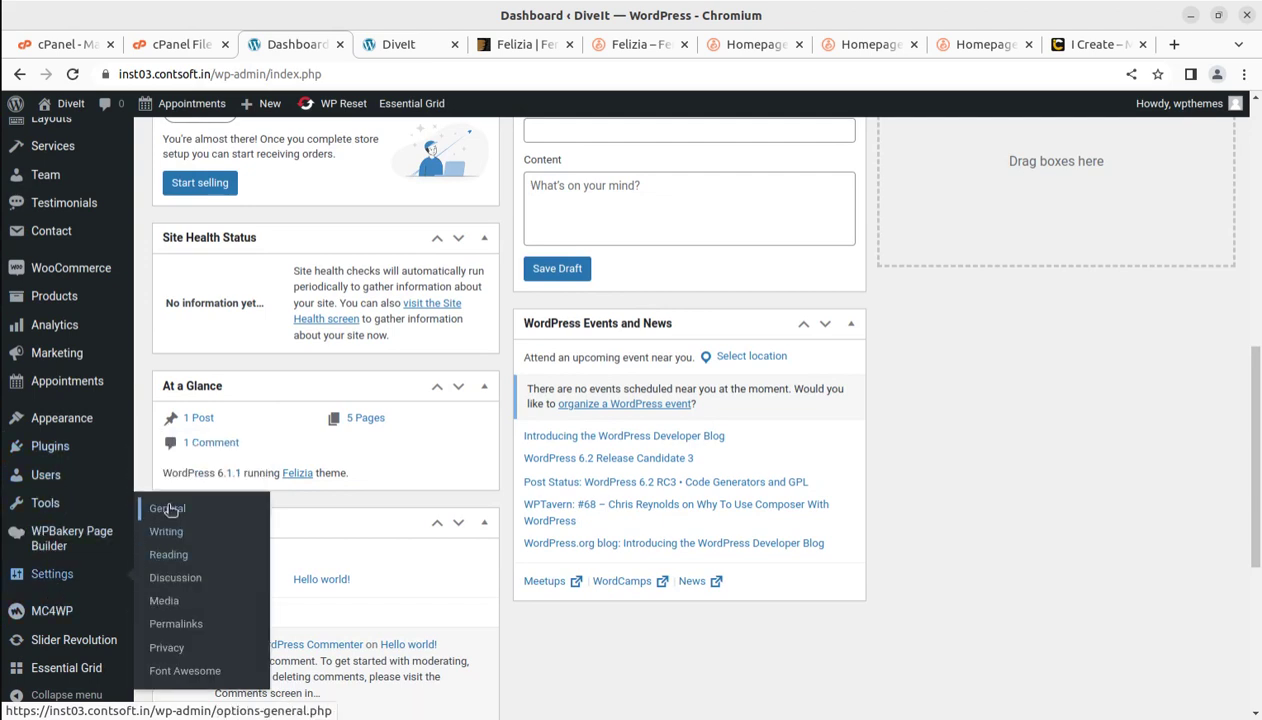
click(168, 509)
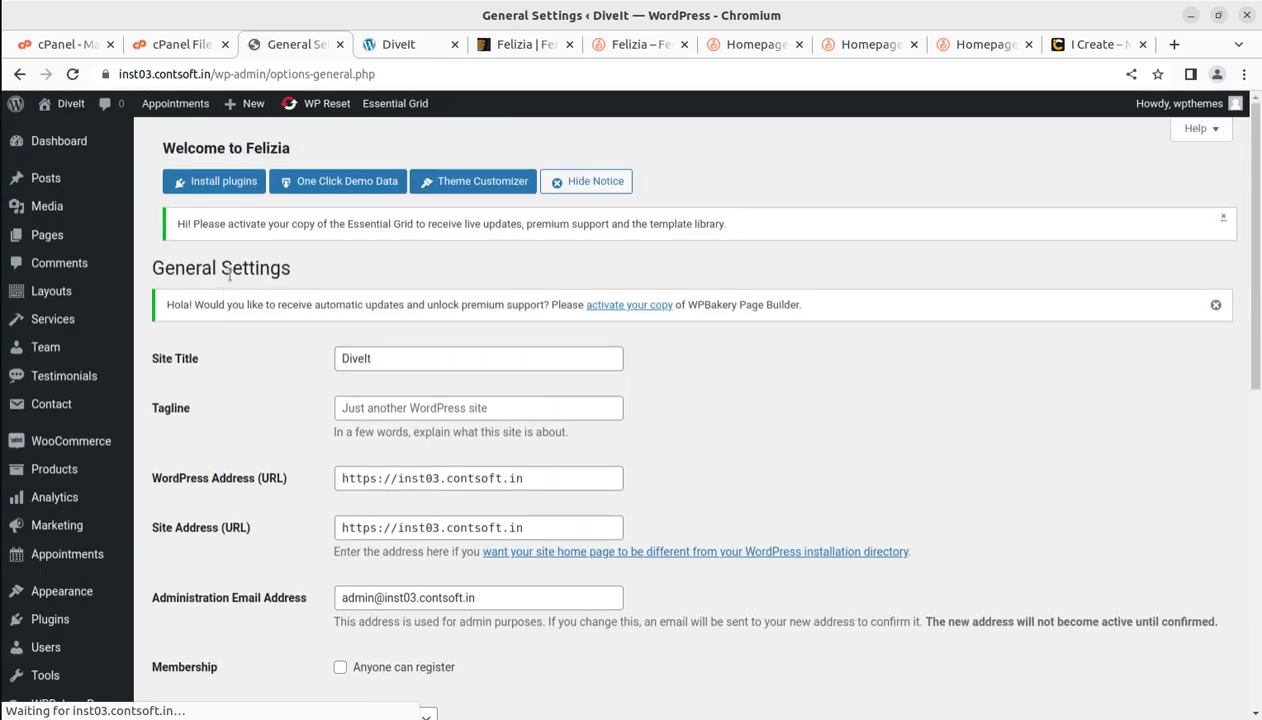
drag(375, 358, 306, 366)
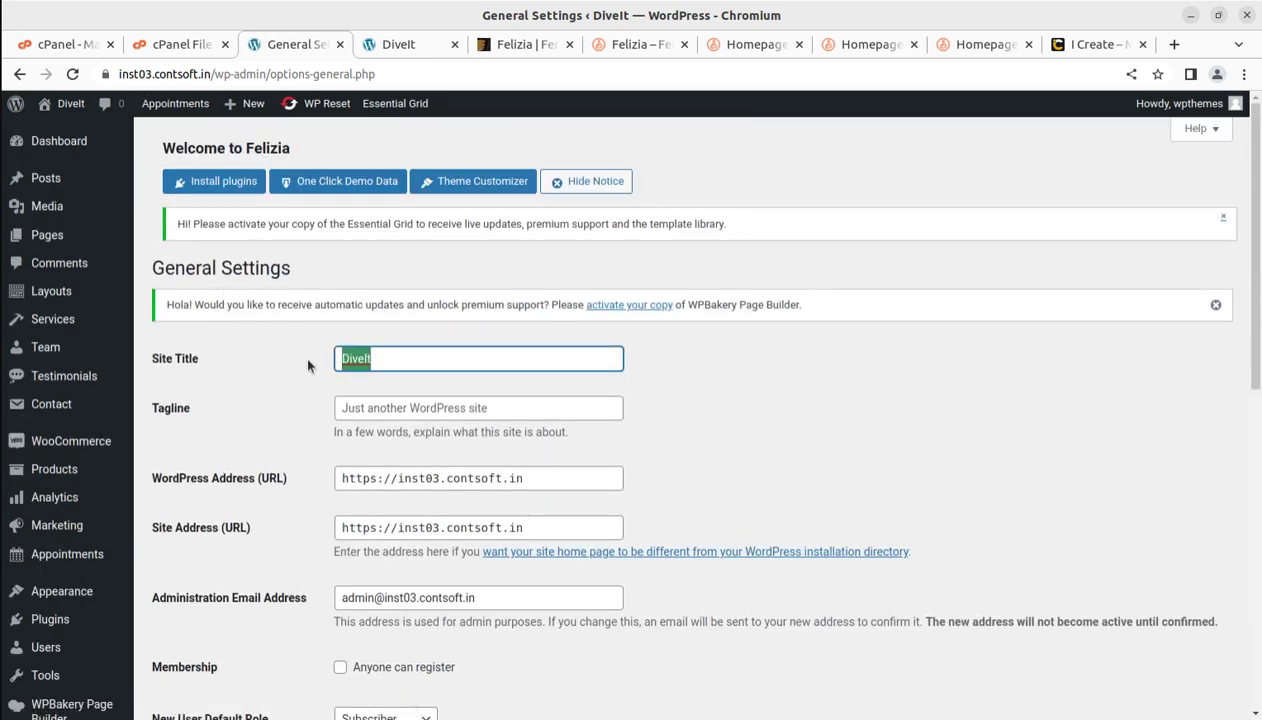
text(w)
key(BackSpace)
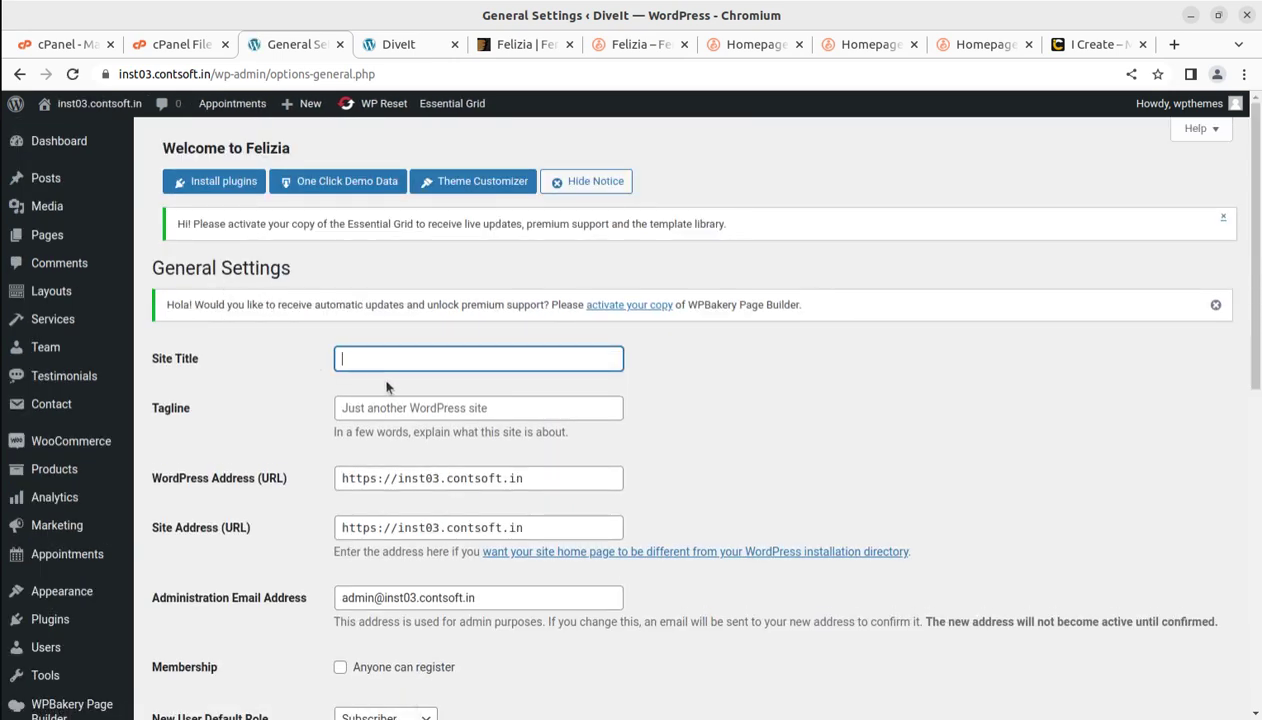
text(W)
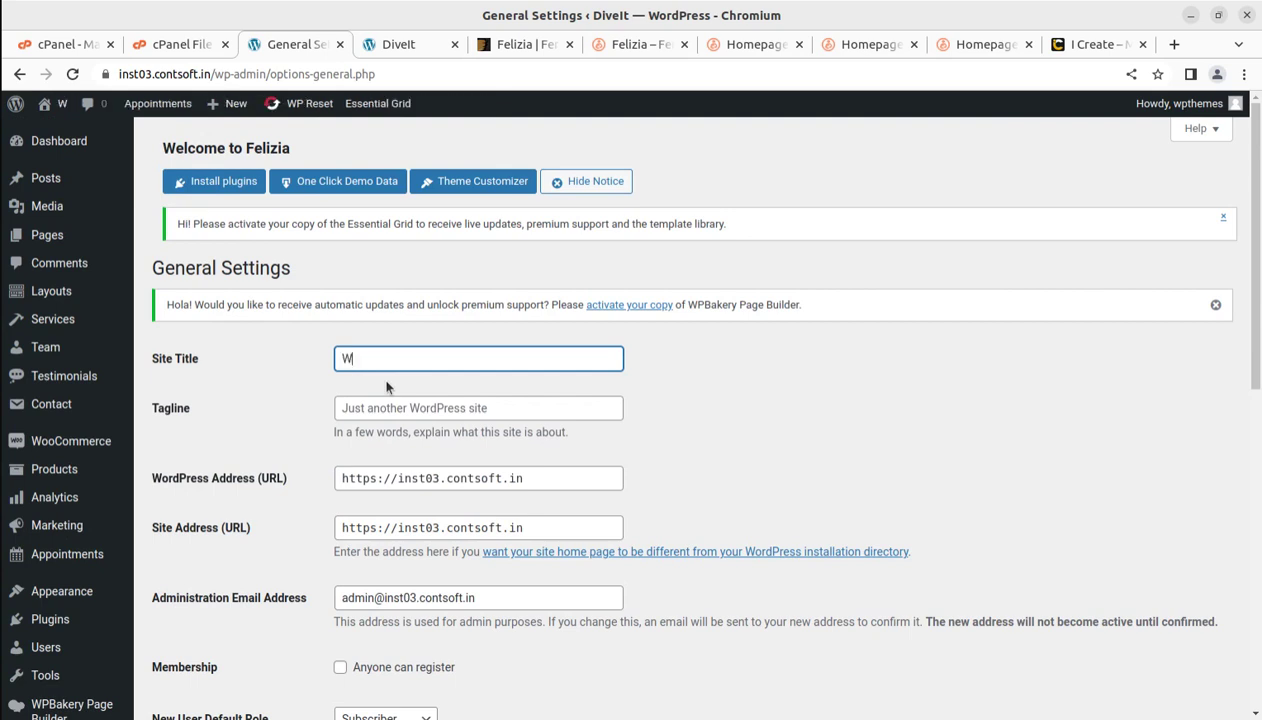
text(P)
key(BackSpace)
text(P The)
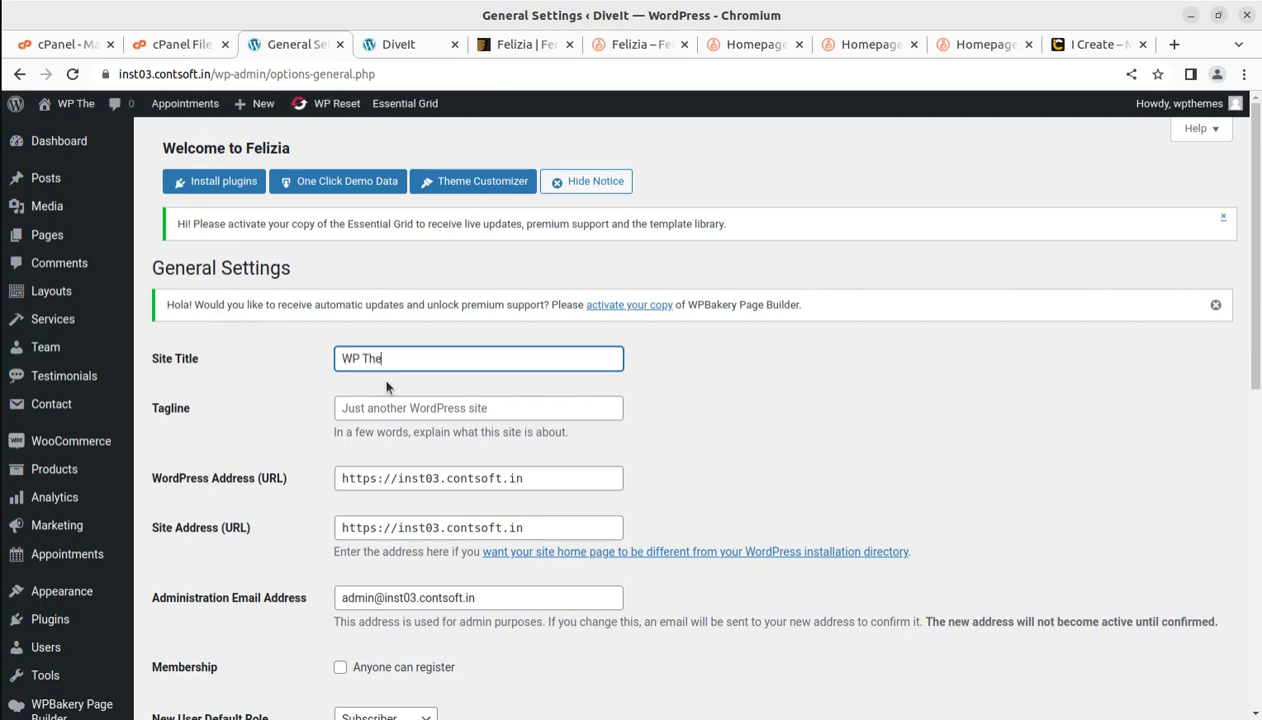
text(mes)
Set the site tagline to "Over 1000+ WordPress REsources"
click(380, 401)
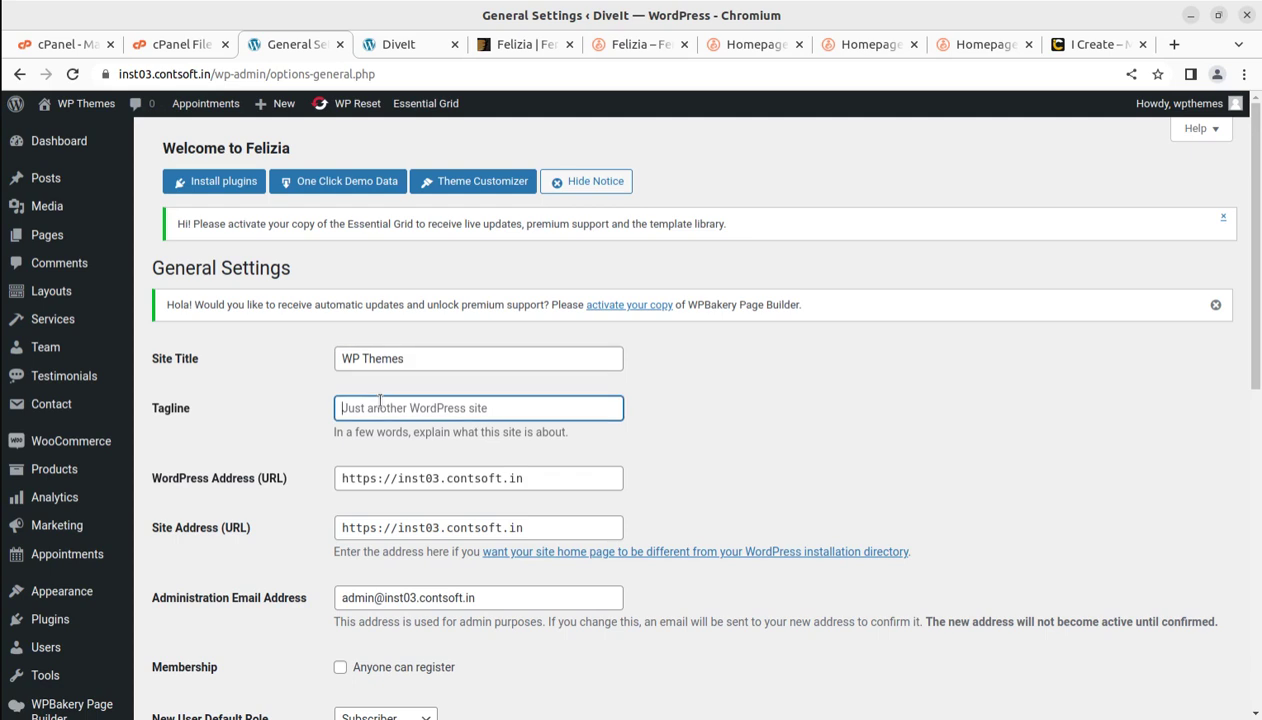
text(Vo)
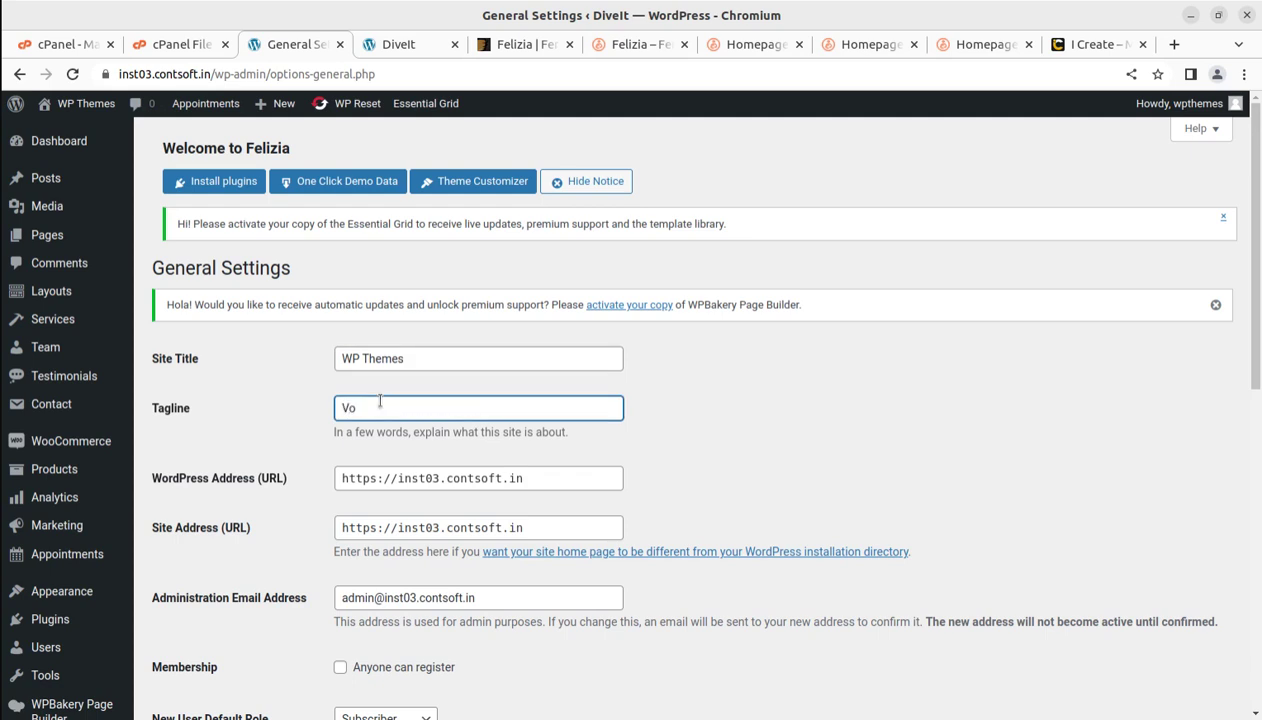
key(BackSpace)
key(BackSpace)
text(Over 1000+ WordPrss)
key(ctrl+shift+Left)
key(Right)
key(BackSpace)
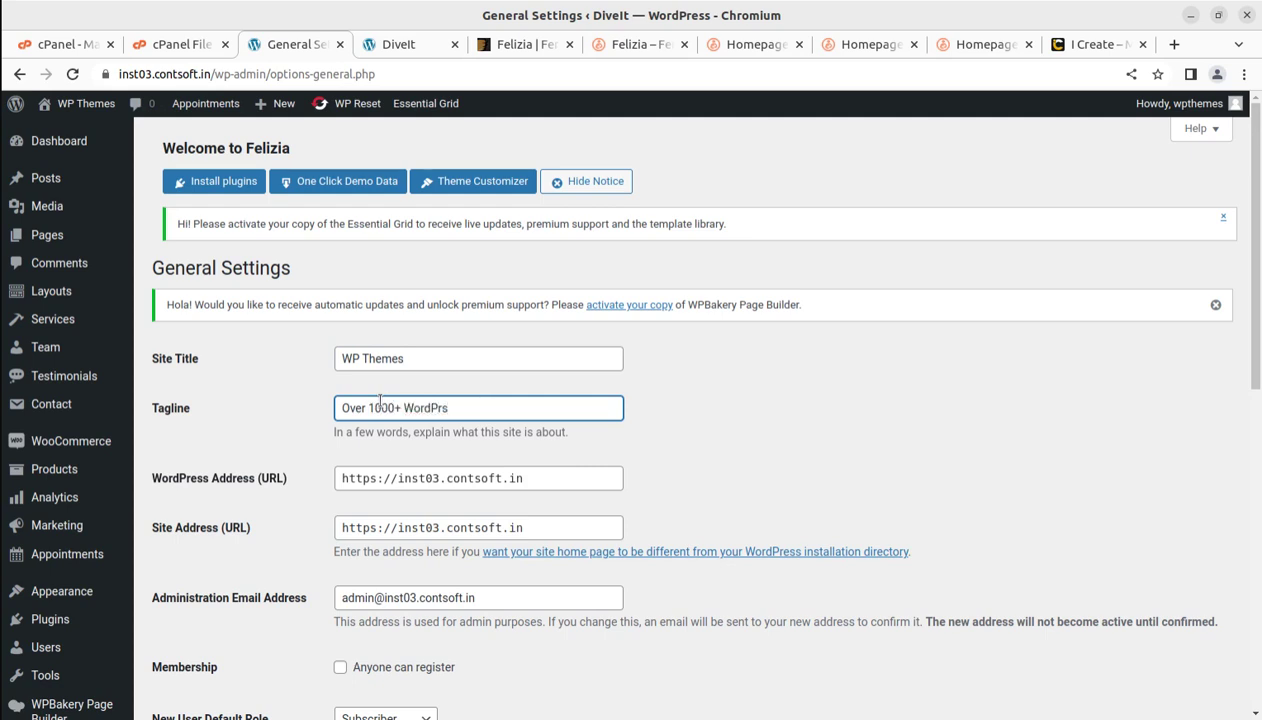
text(ess REsources)
scroll(766, 472, down, 7)
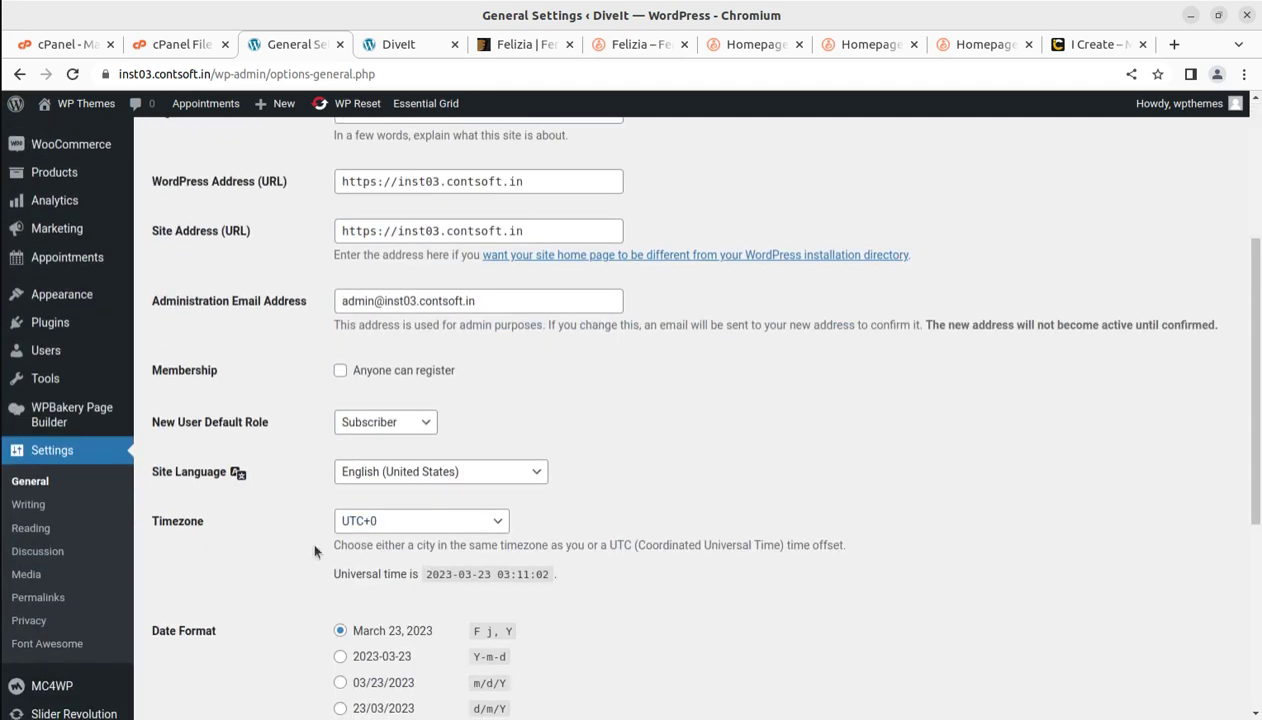
Save the General Settings and reload the site's front page to check the title and tagline
click(205, 640)
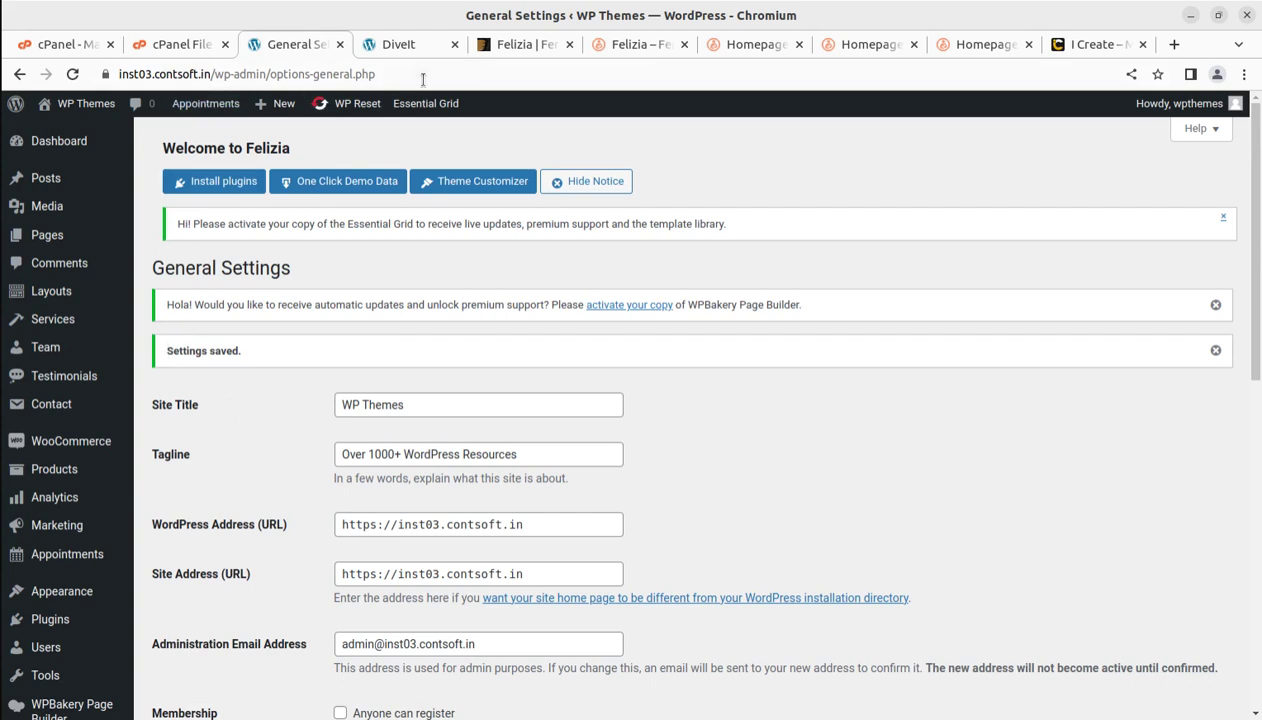
click(398, 46)
click(83, 72)
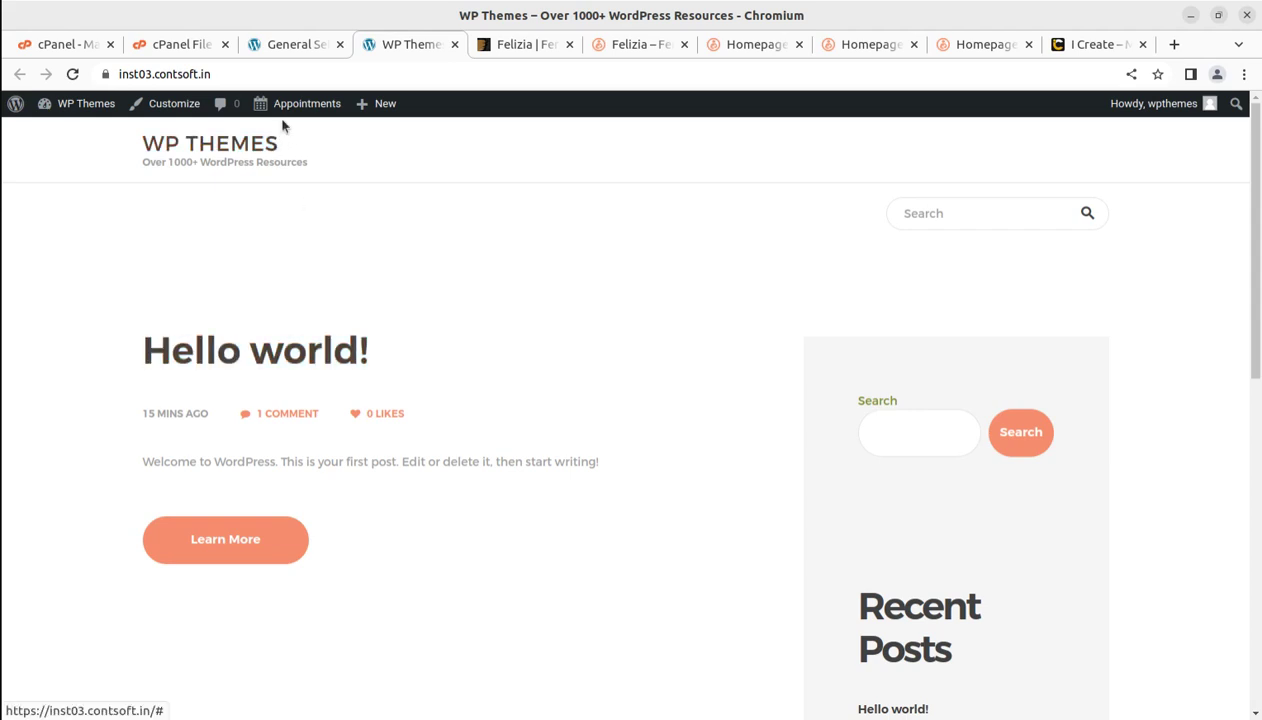
Open the One Click Demo Data importer and select the whole demo-site content, accepting that all old data will be erased
click(282, 44)
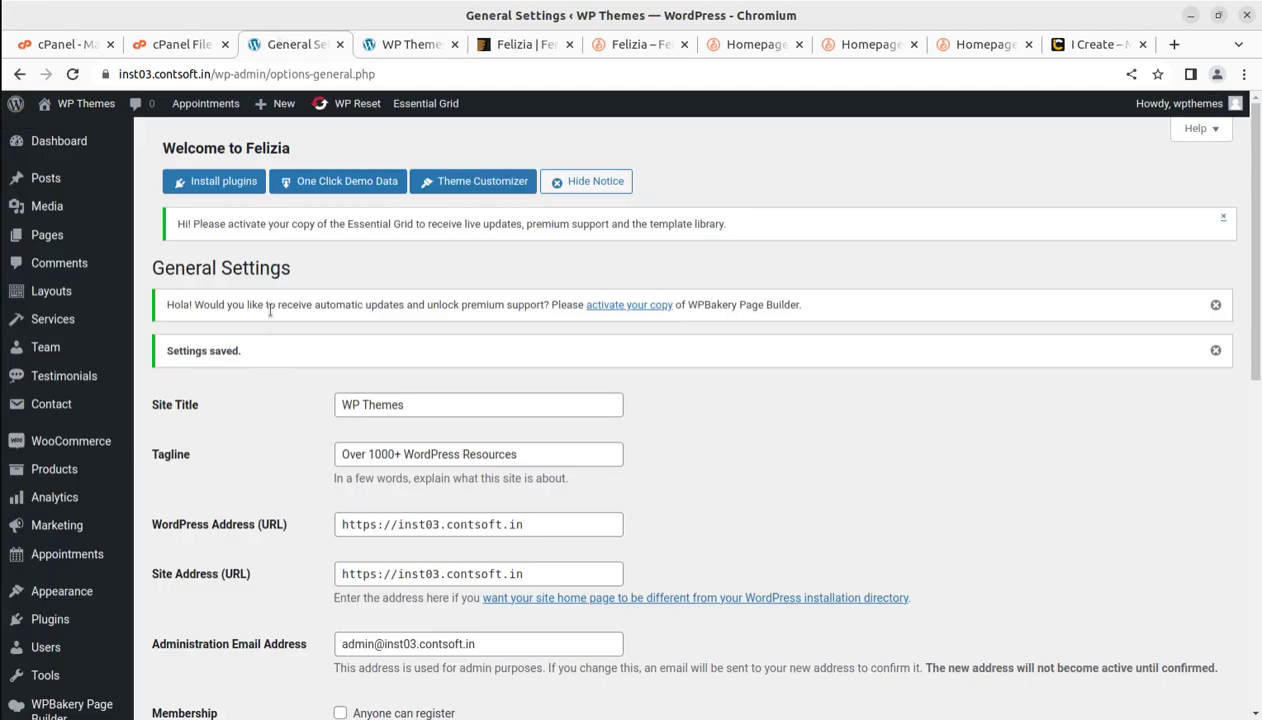
click(311, 192)
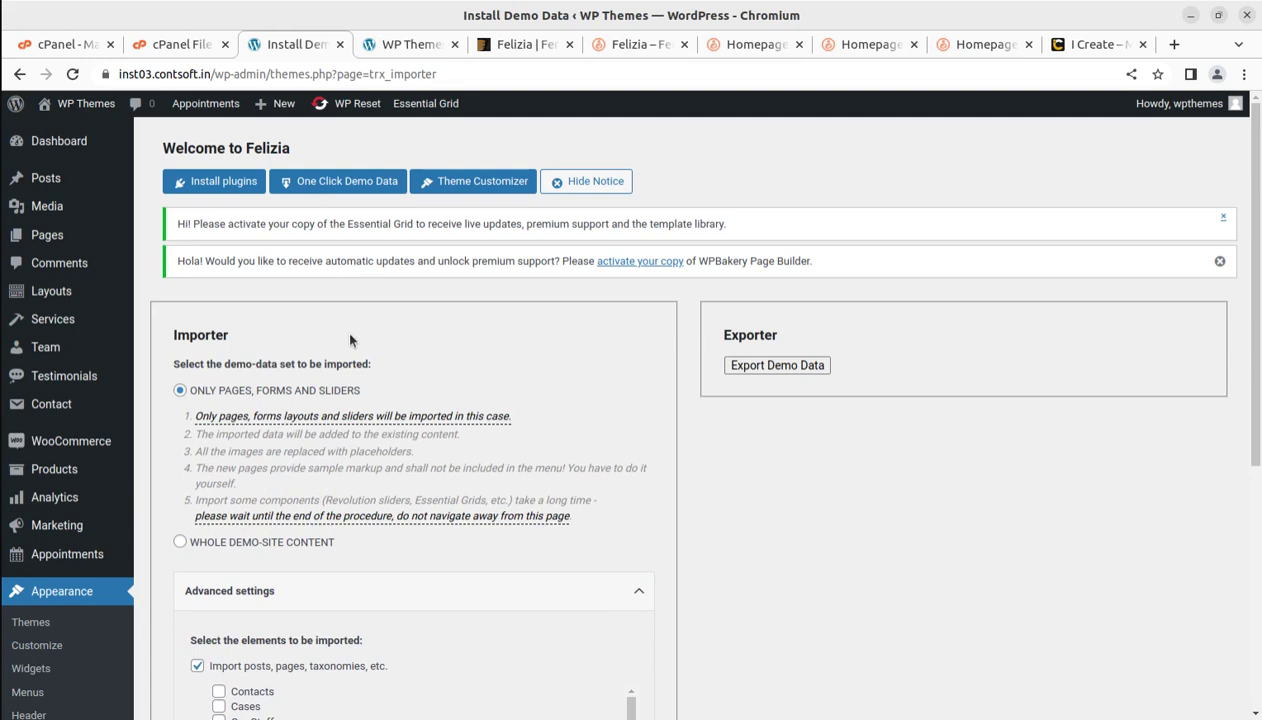
scroll(350, 340, down, 4)
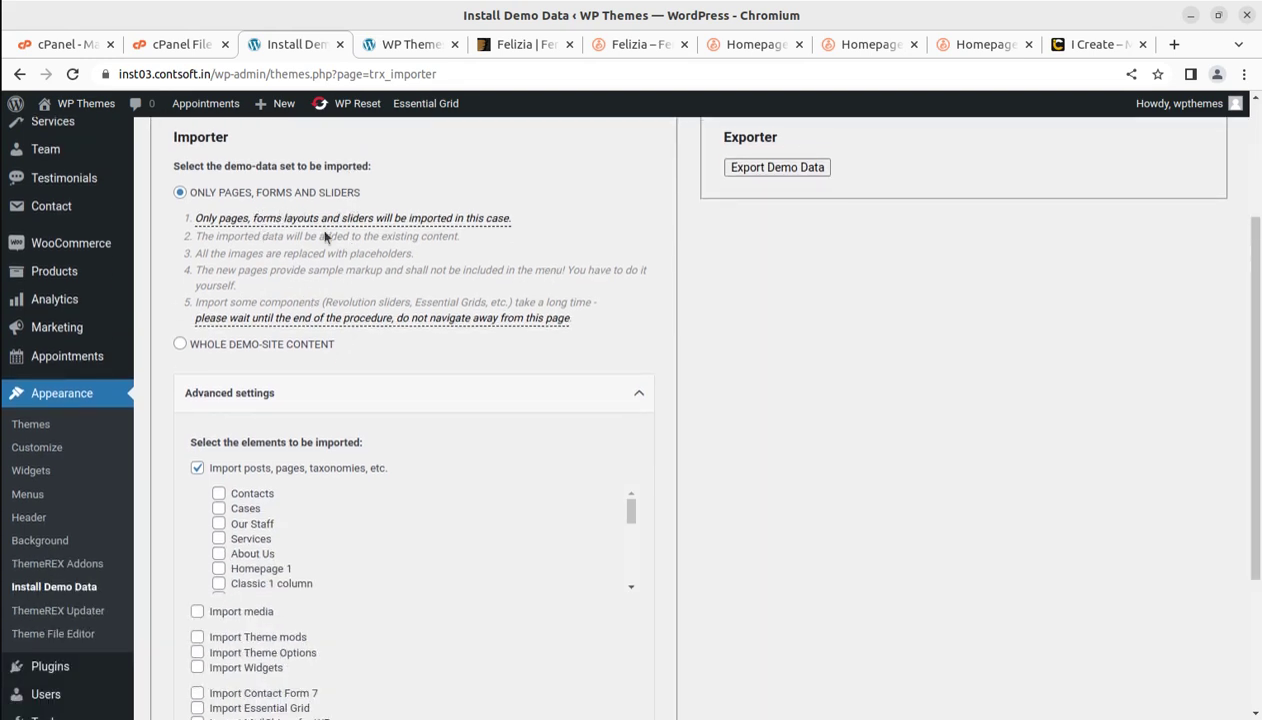
click(180, 344)
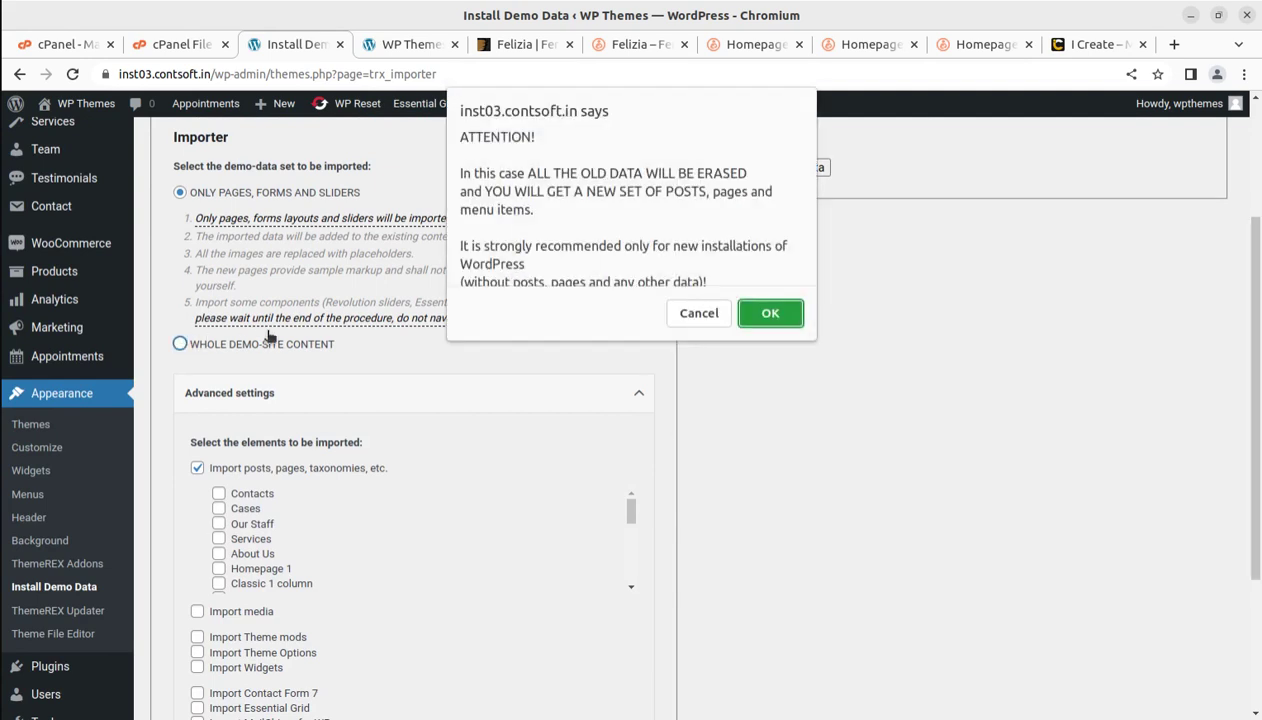
click(760, 316)
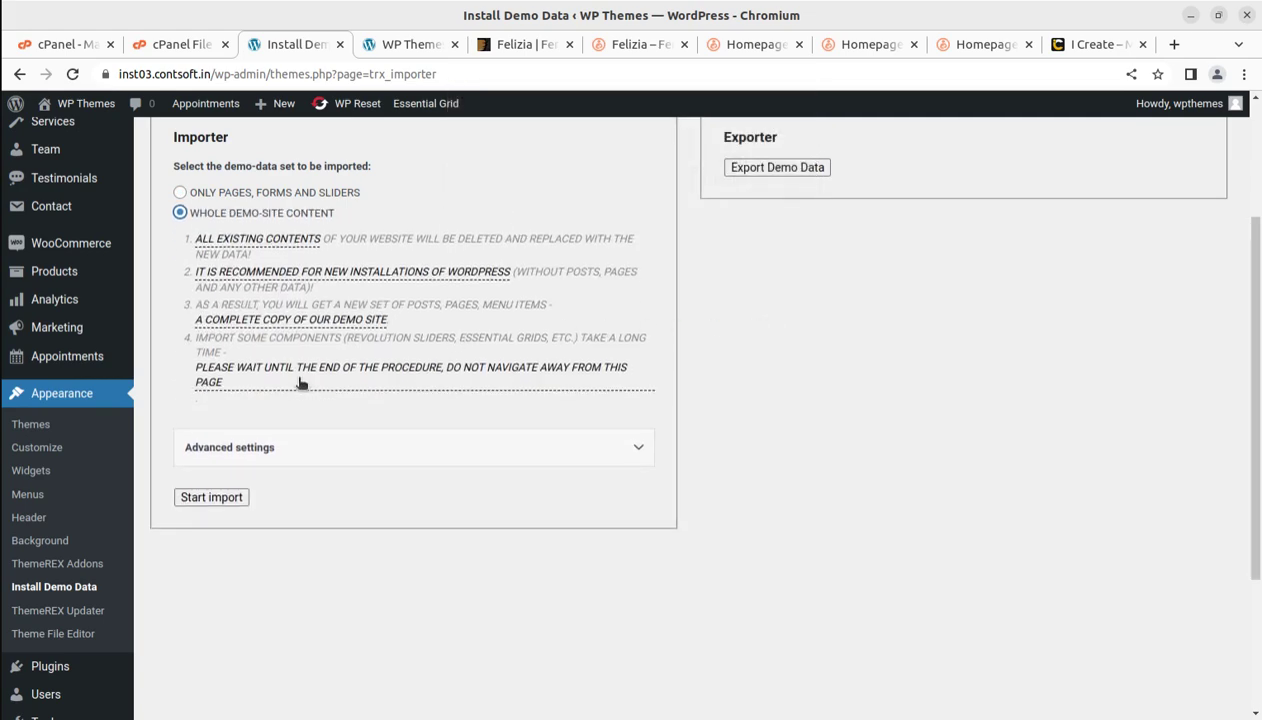
Expand the importer's advanced settings and import the demo data with all elements selected
click(263, 446)
scroll(260, 420, down, 4)
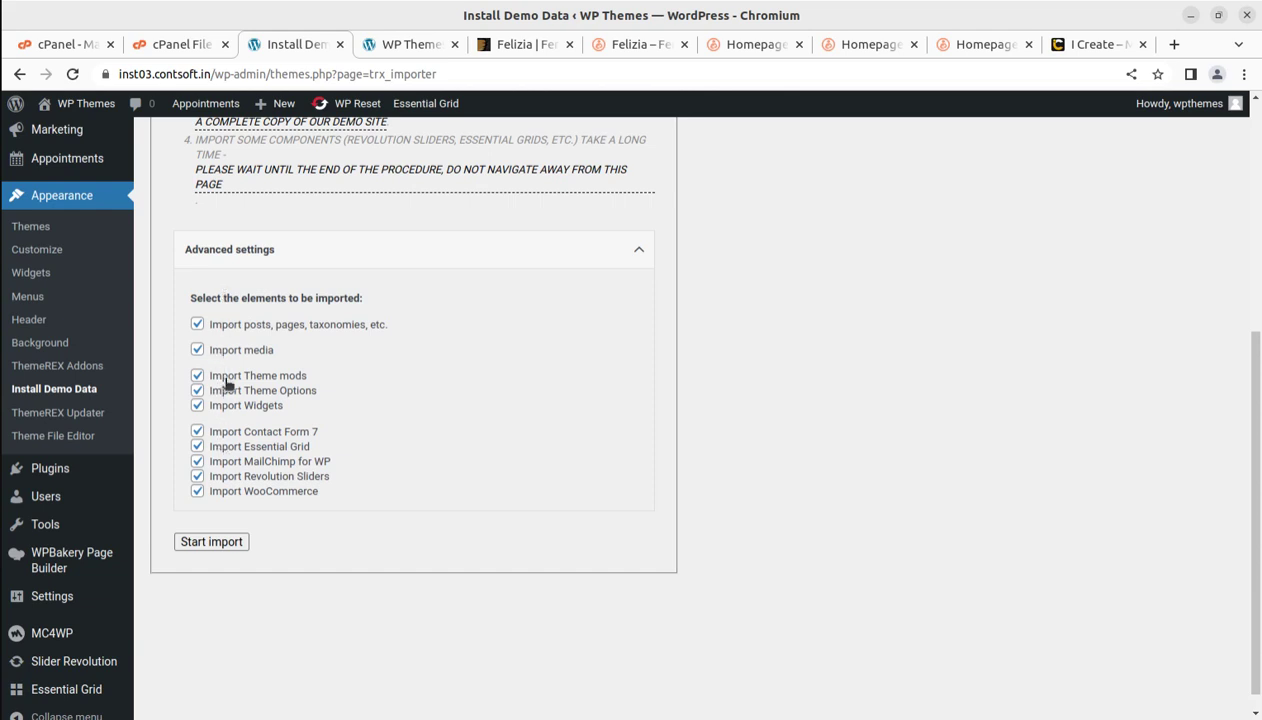
click(212, 543)
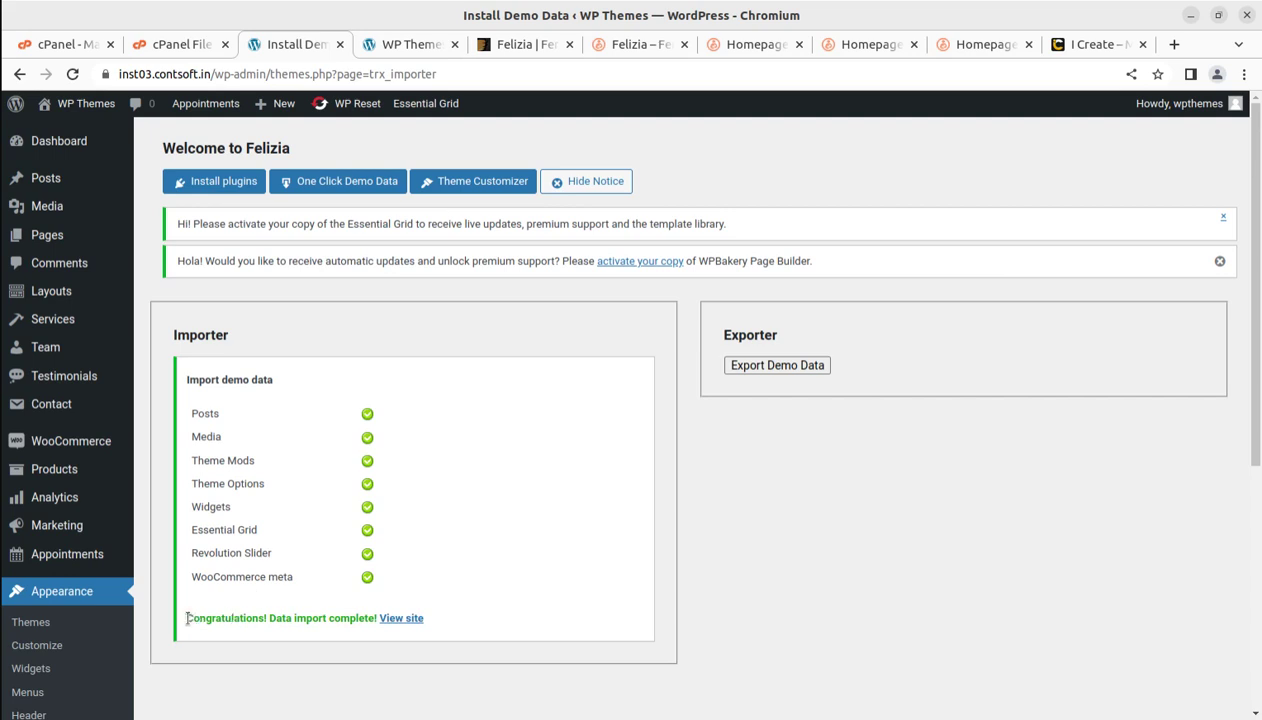
drag(187, 618, 371, 620)
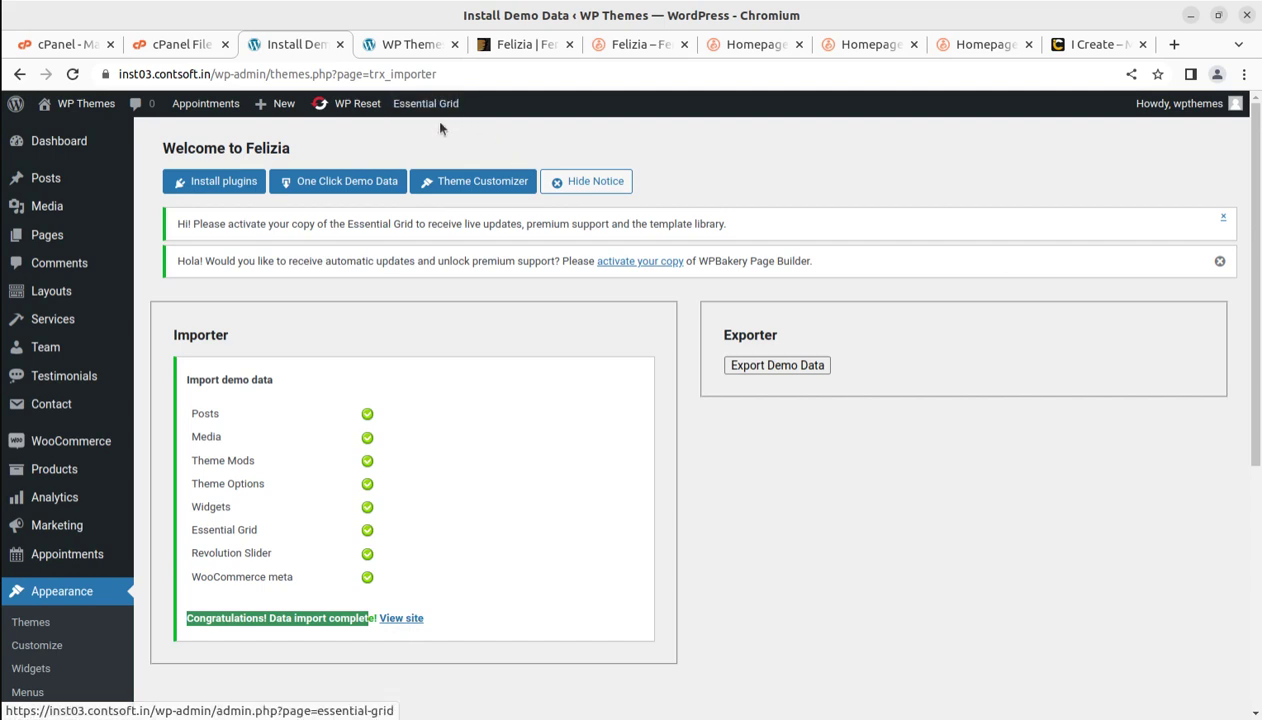
Reload the site's front page and look through the imported homepage sections
click(408, 47)
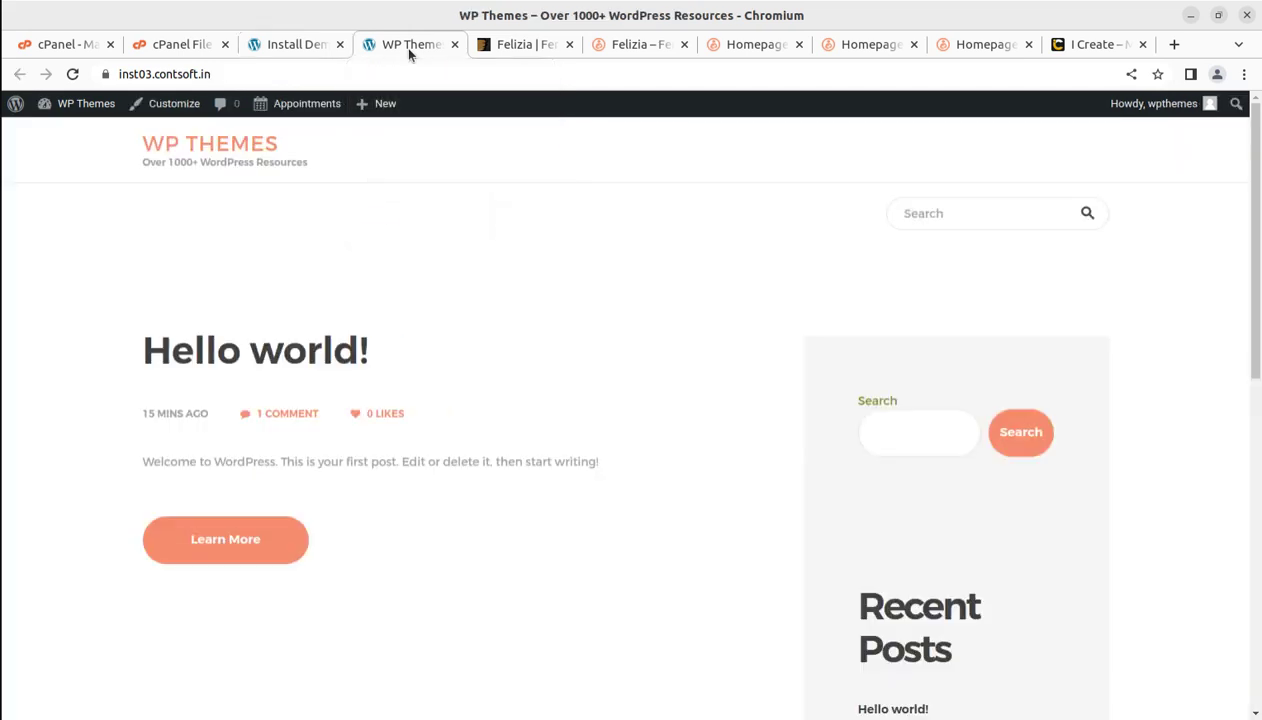
click(75, 74)
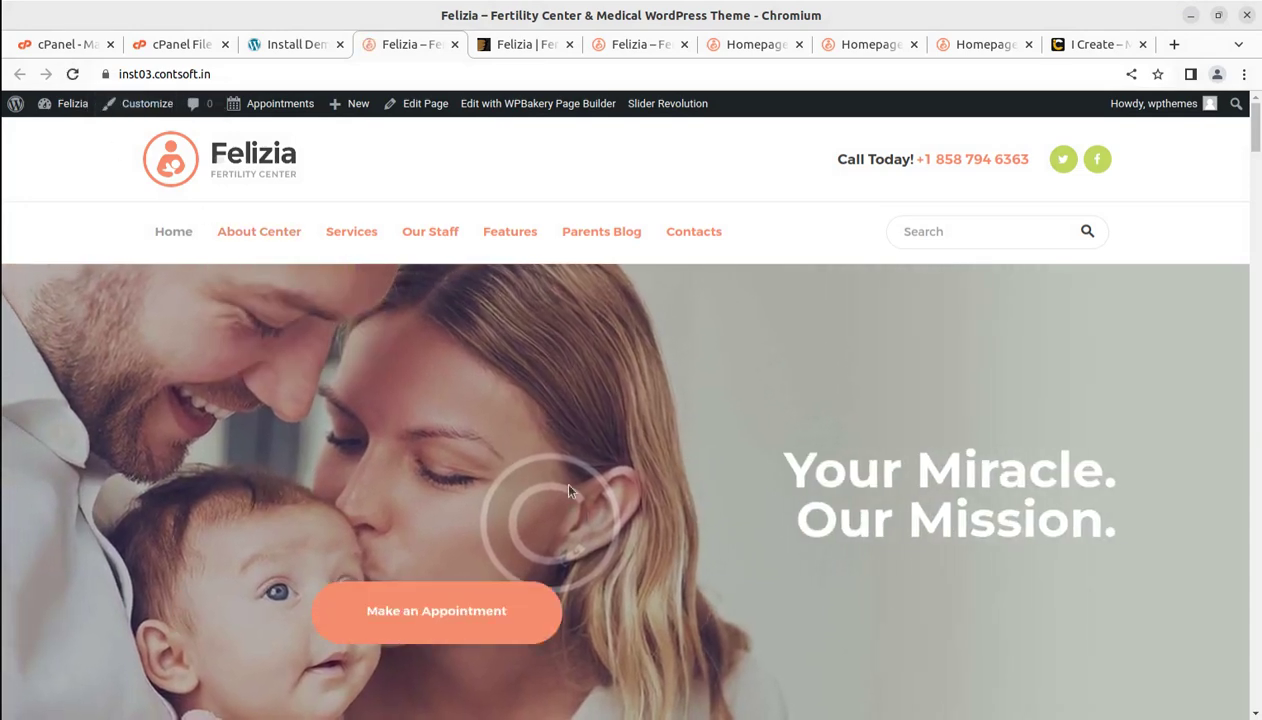
scroll(540, 495, down, 1)
scroll(530, 500, down, 6)
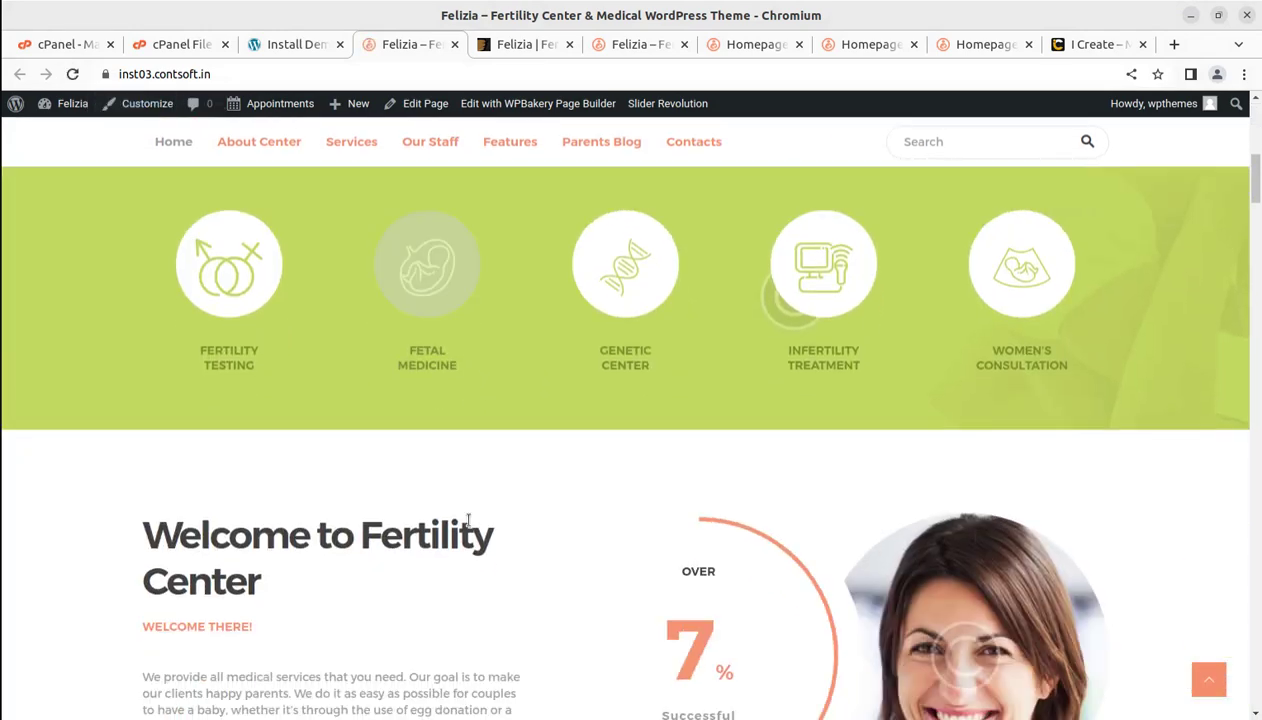
scroll(452, 459, down, 9)
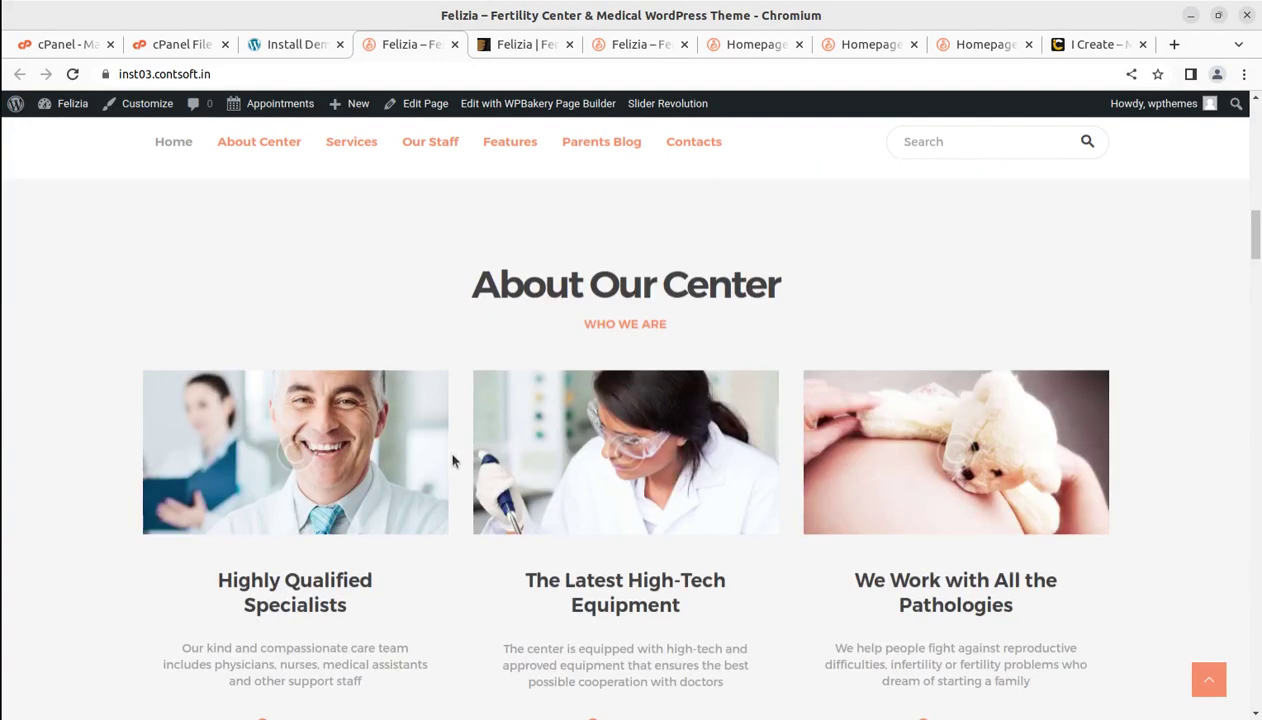
scroll(452, 463, down, 12)
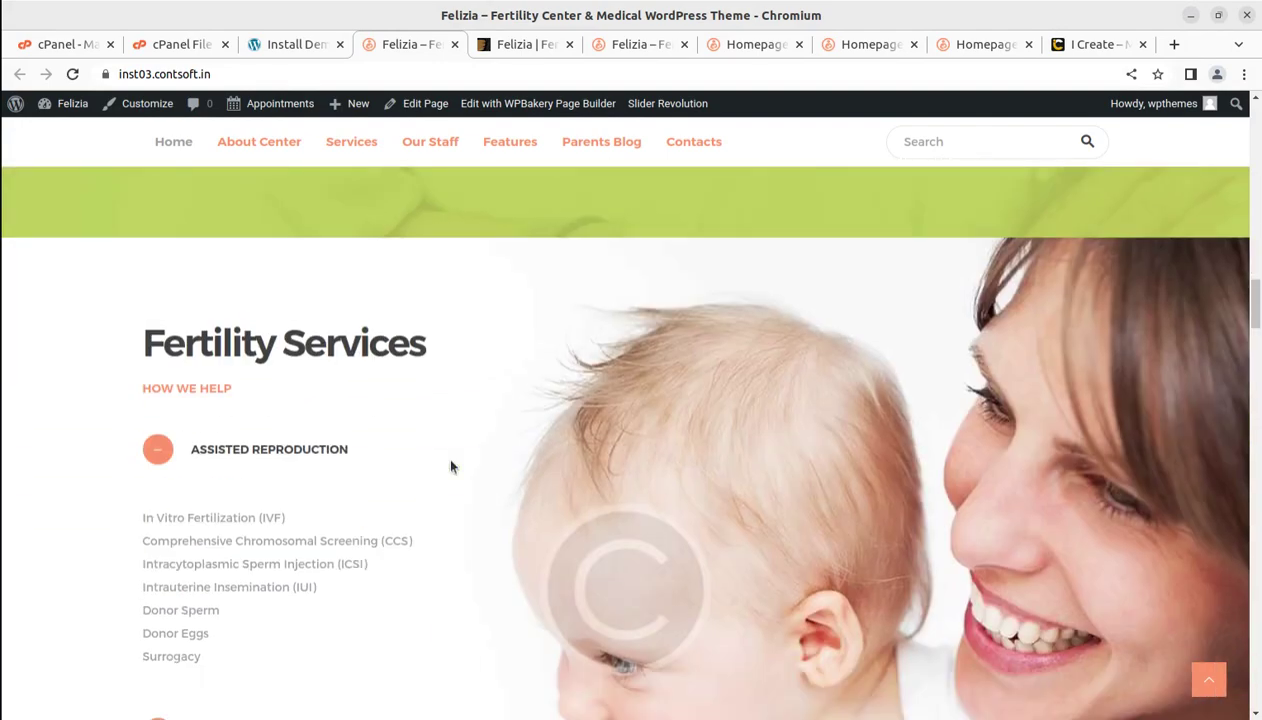
scroll(444, 453, down, 5)
scroll(442, 451, up, 10)
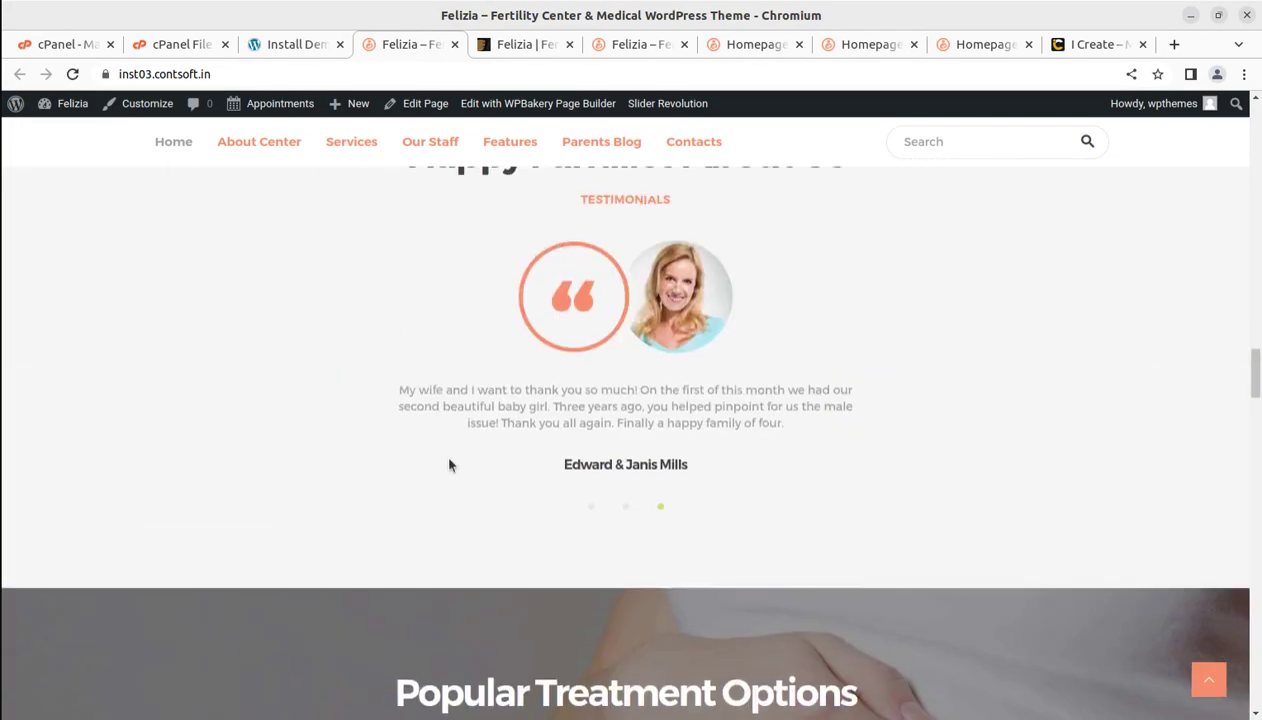
View the Homepage 2 demo and the Style 1 page of About Center on the site
mouse_move(173, 141)
click(190, 248)
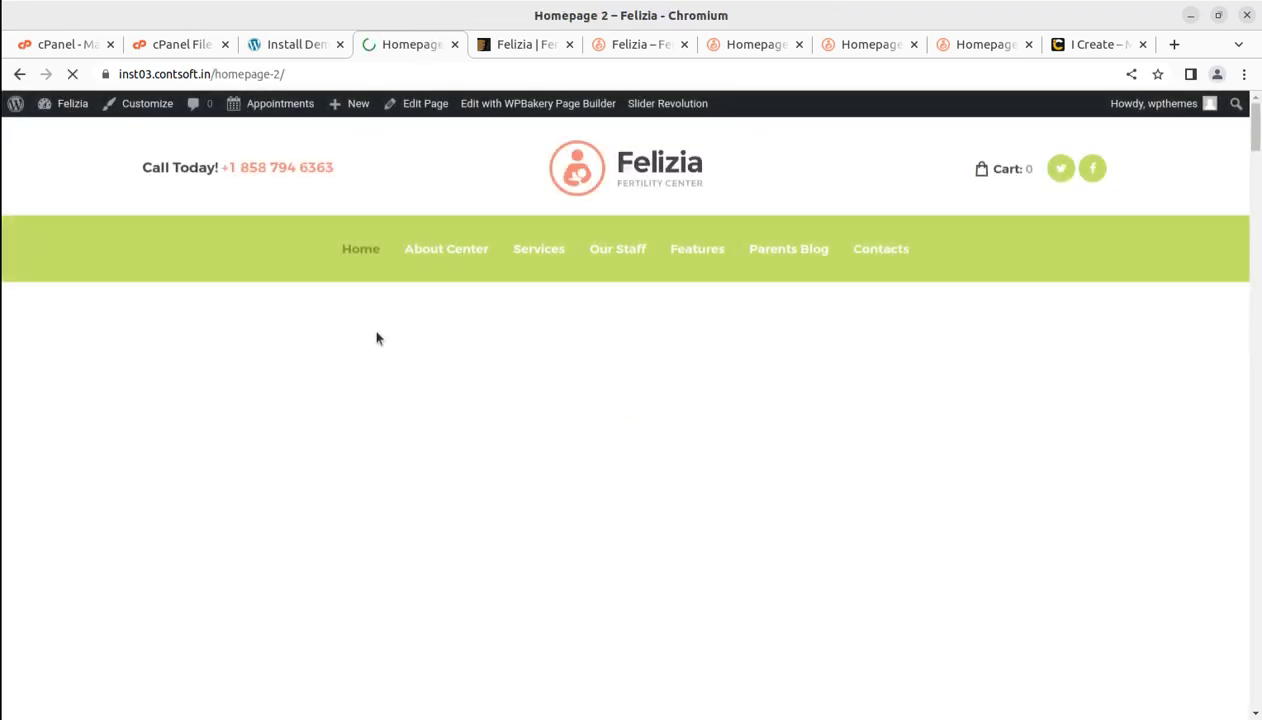
scroll(370, 345, down, 4)
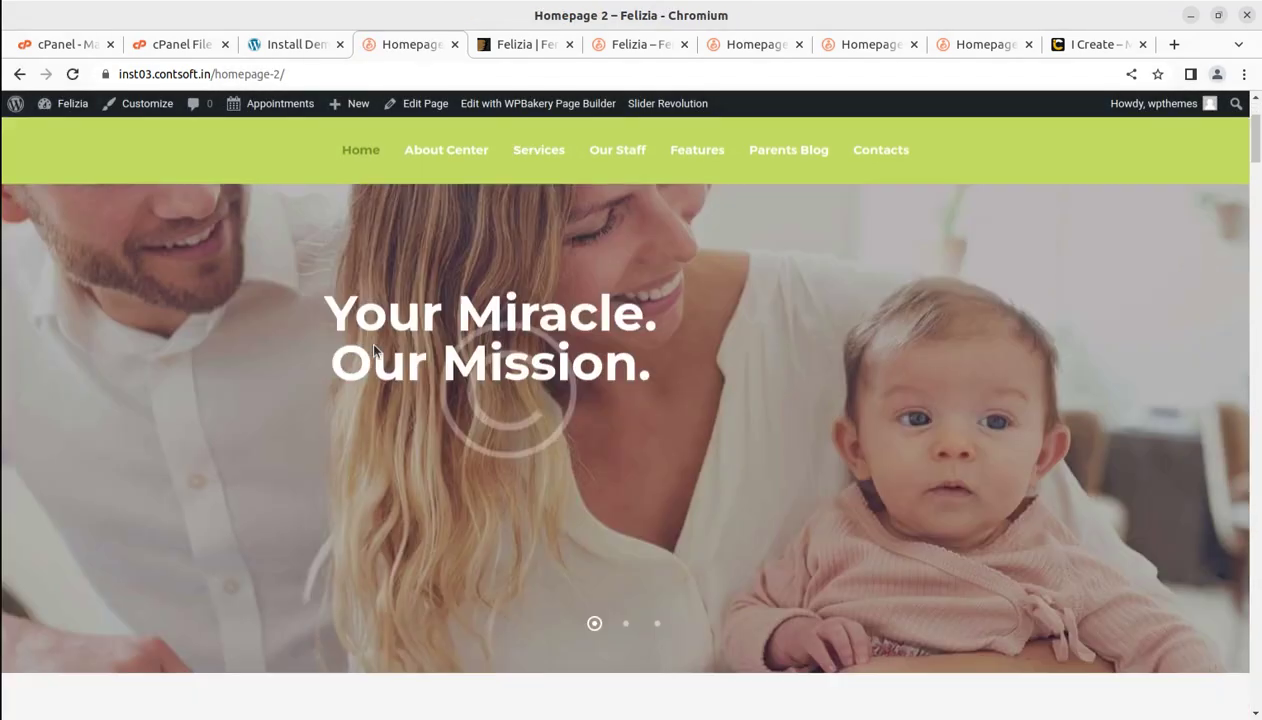
mouse_move(447, 152)
scroll(447, 152, up, 5)
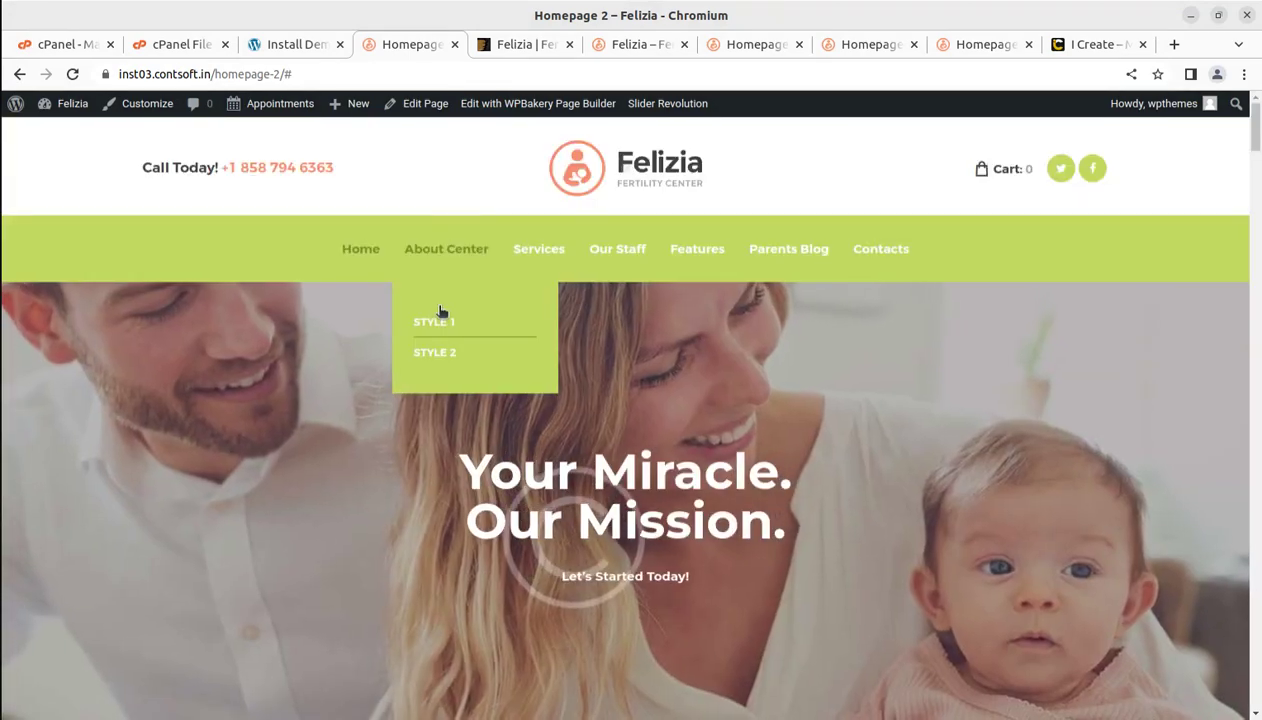
click(436, 320)
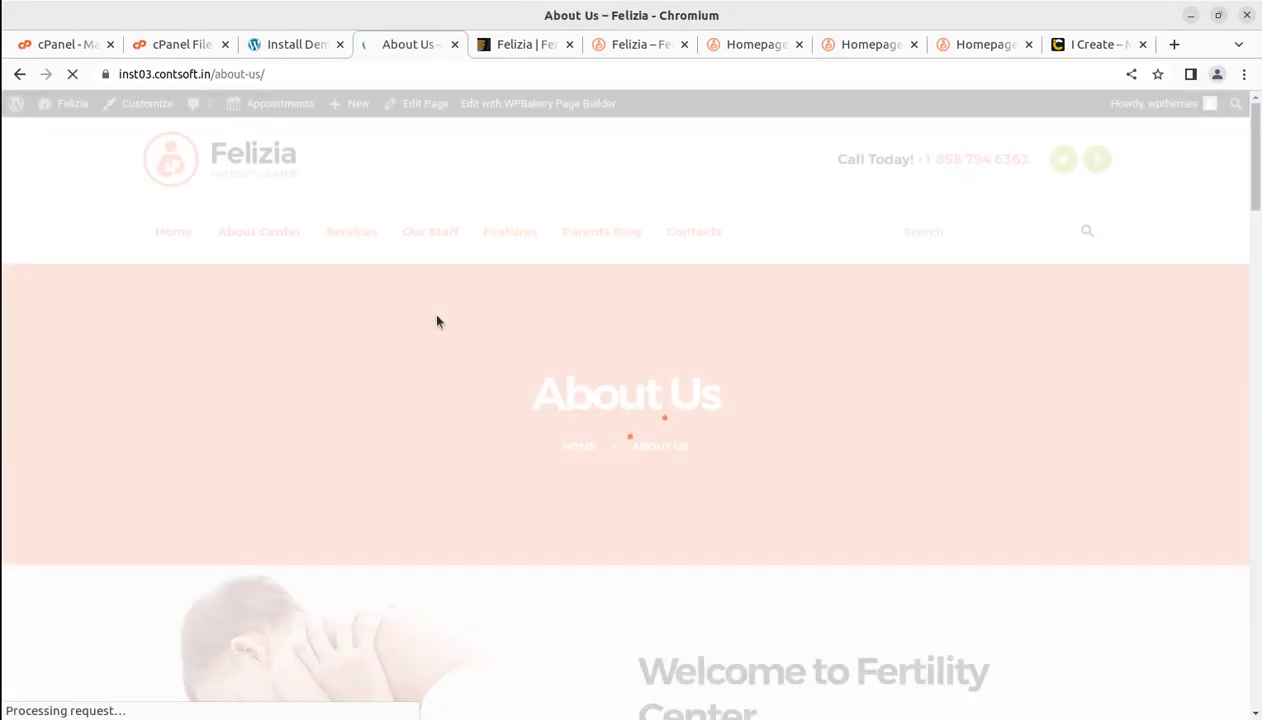
scroll(436, 320, down, 10)
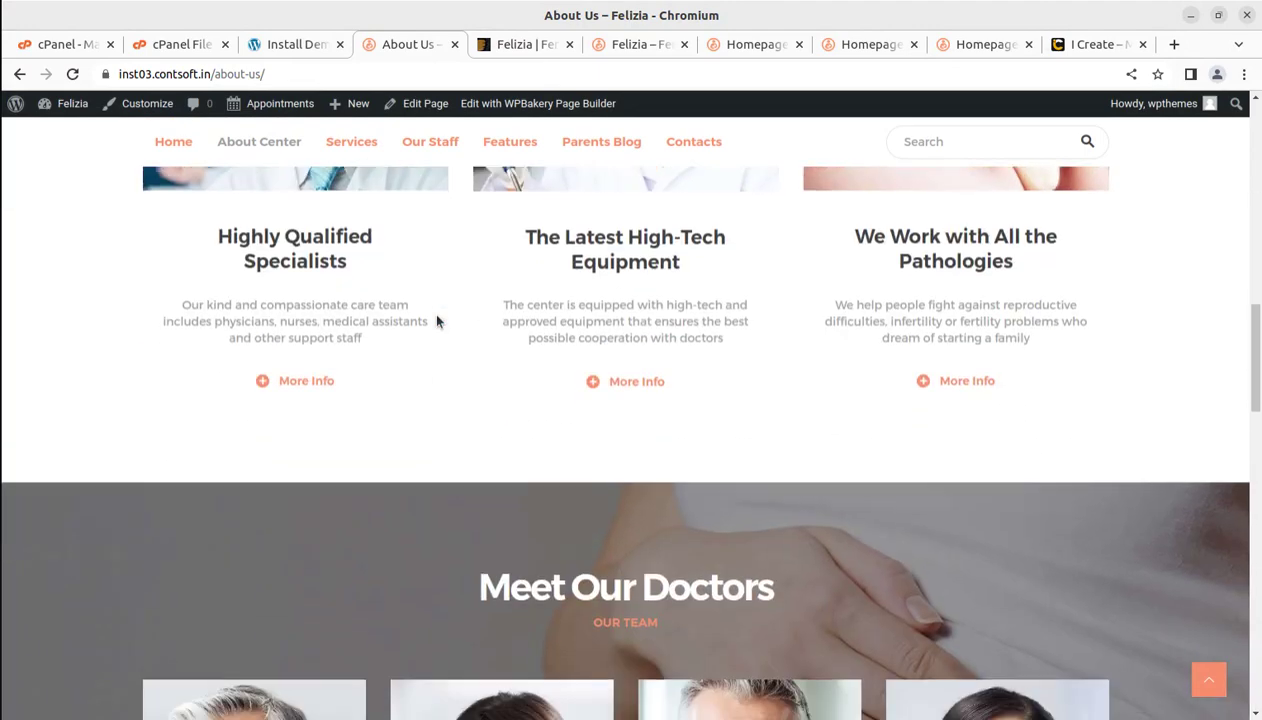
Explore the Features and Parents Blog submenus in the site navigation, including Pages and Gallery, and return to the main homepage
mouse_move(489, 160)
mouse_move(501, 208)
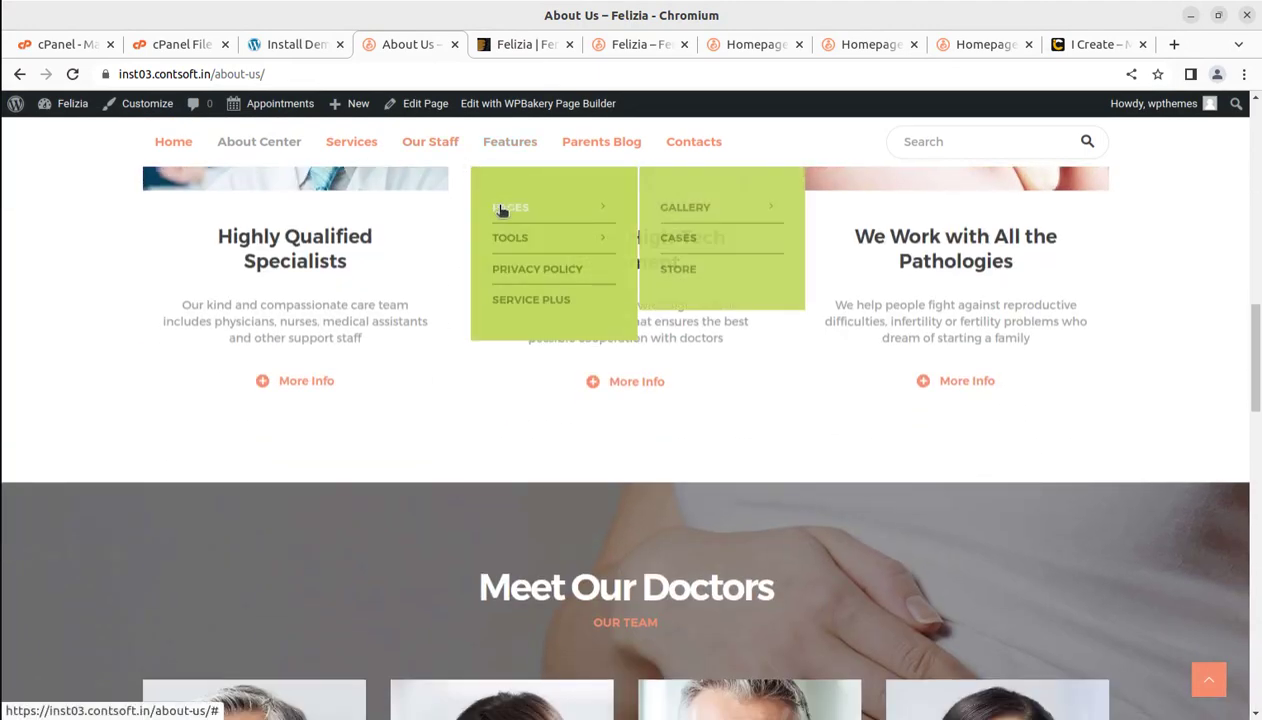
mouse_move(670, 222)
scroll(687, 218, up, 10)
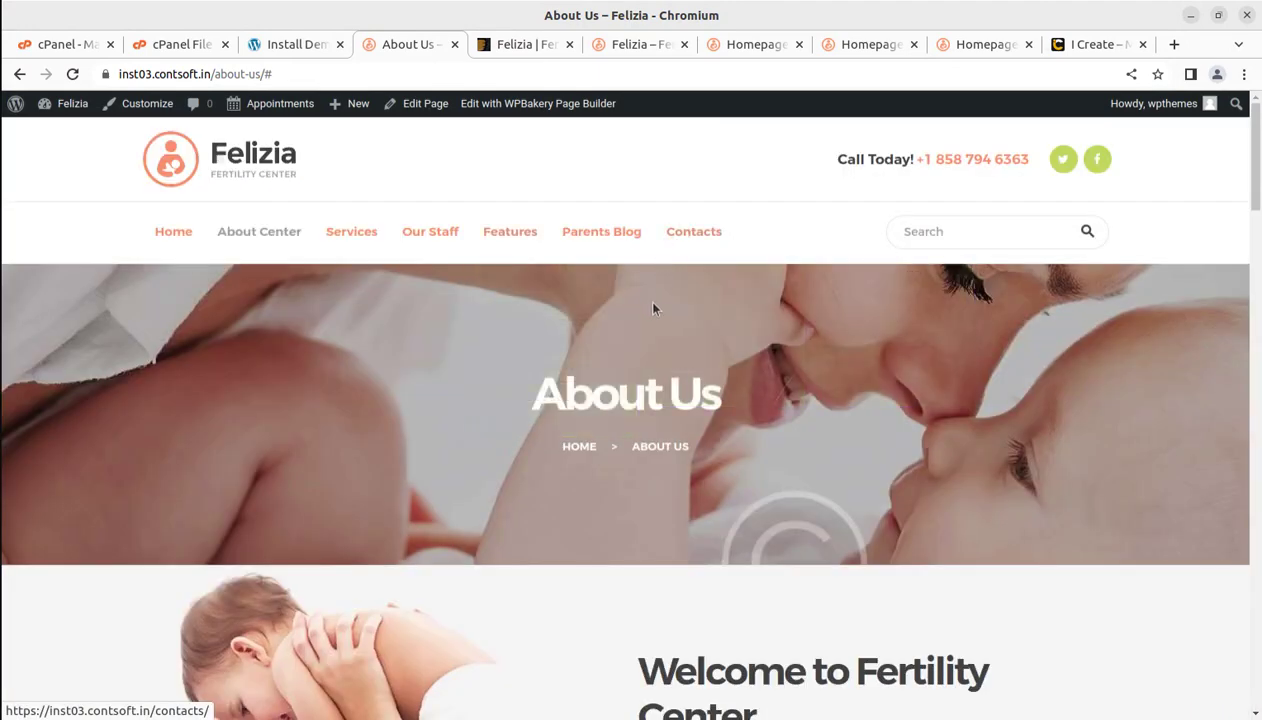
mouse_move(494, 239)
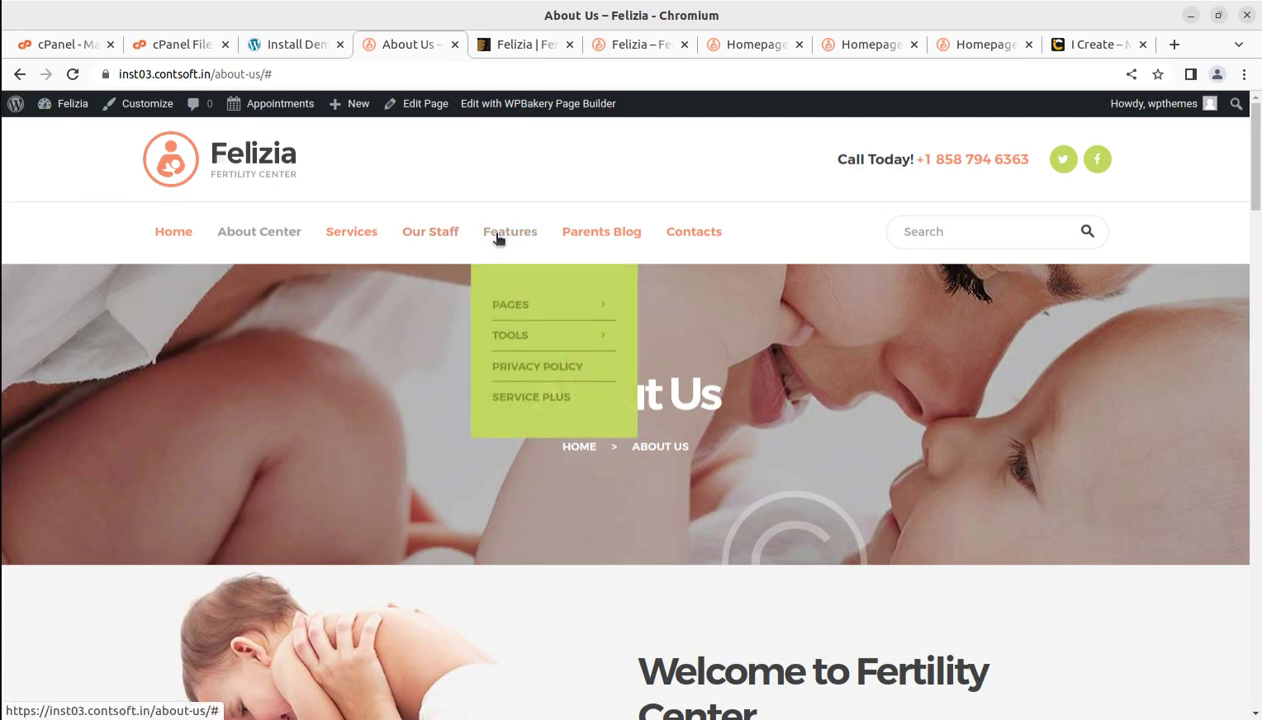
mouse_move(501, 304)
mouse_move(663, 316)
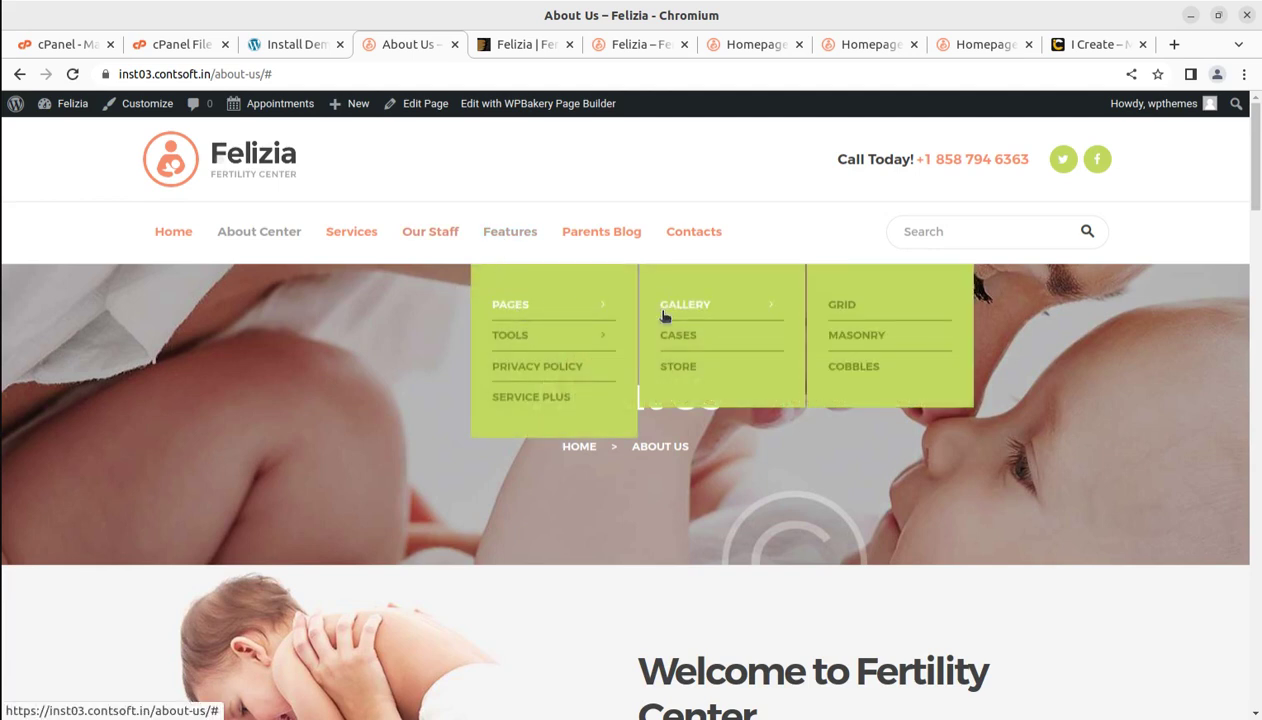
mouse_move(612, 236)
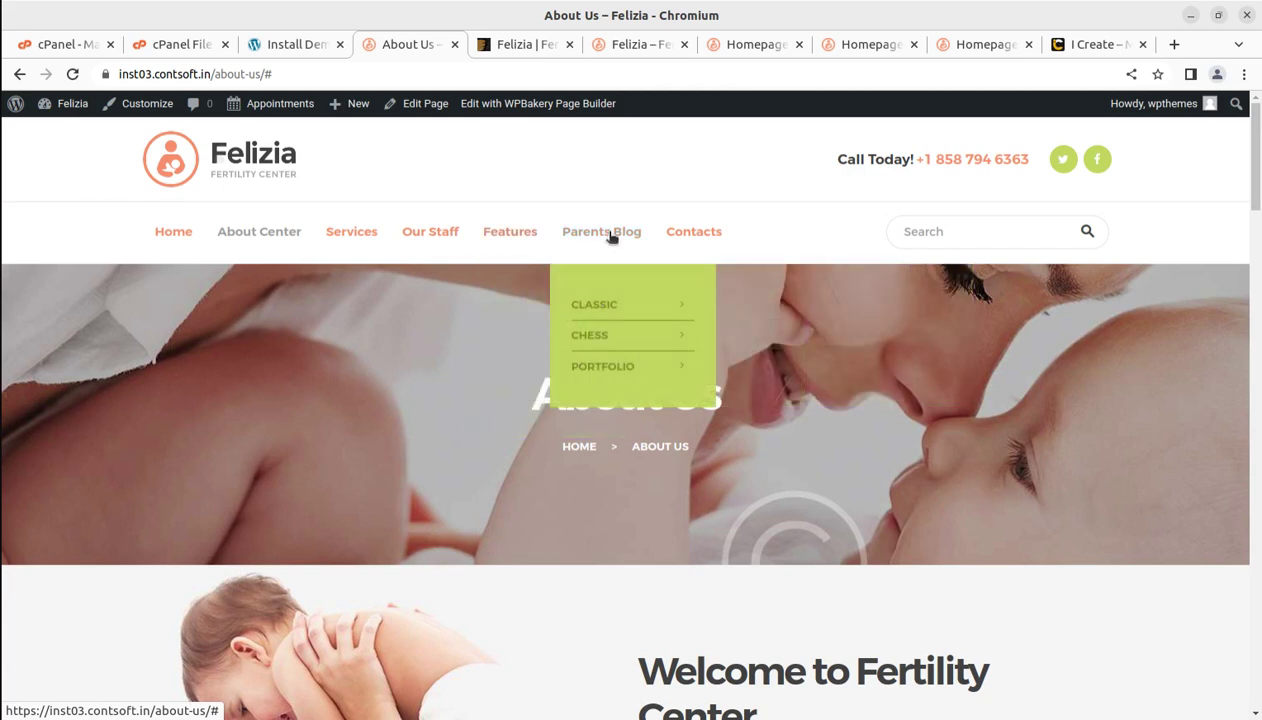
mouse_move(157, 238)
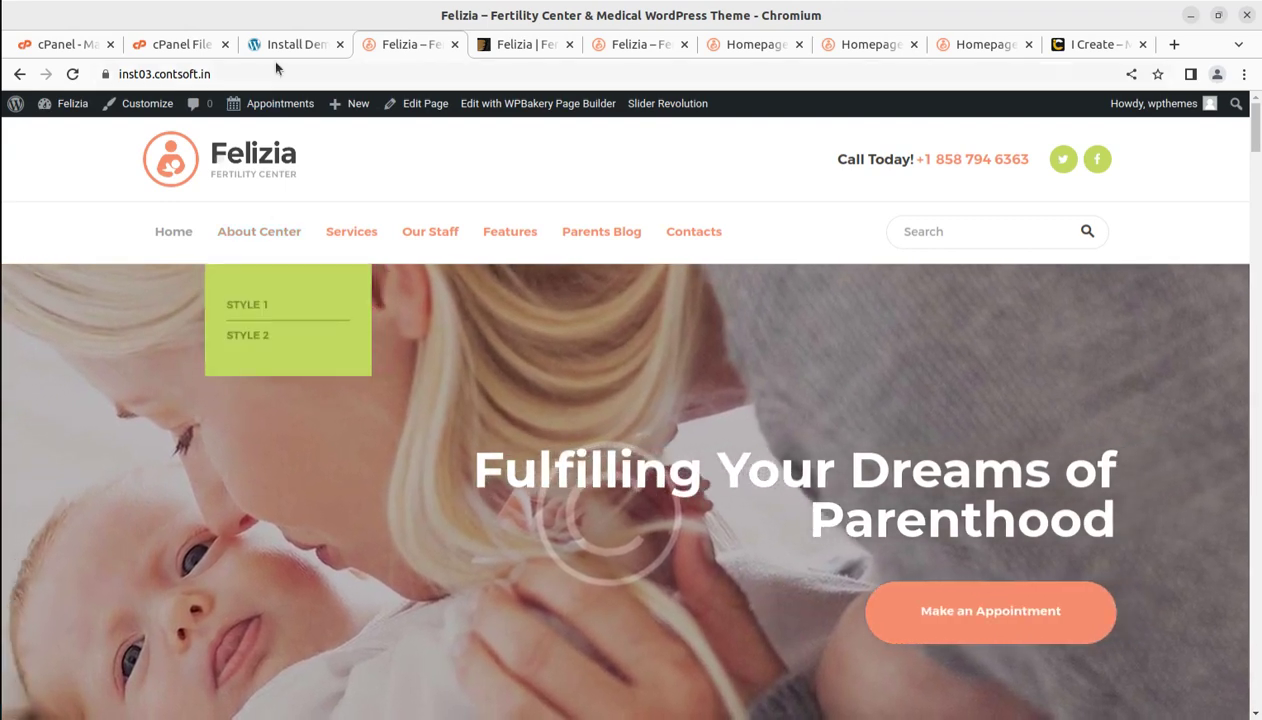
Return to the WordPress admin dashboard and start the WooCommerce database update
click(269, 43)
click(79, 145)
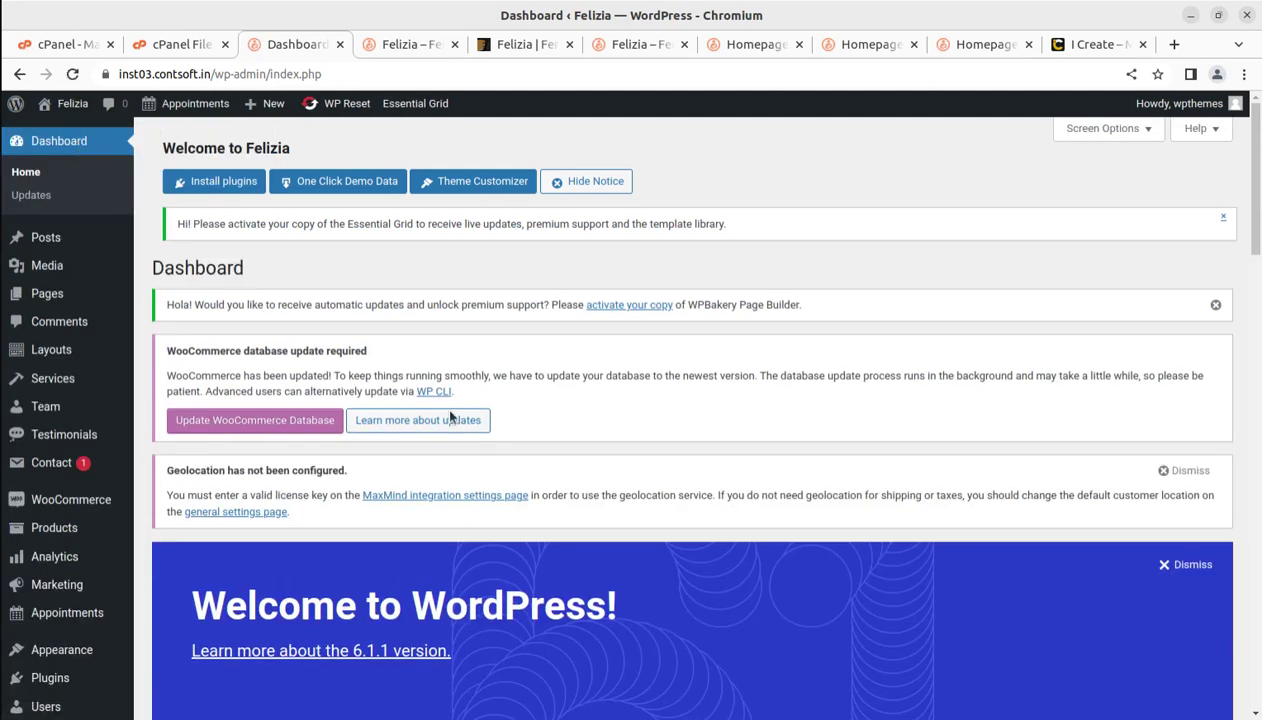
click(272, 420)
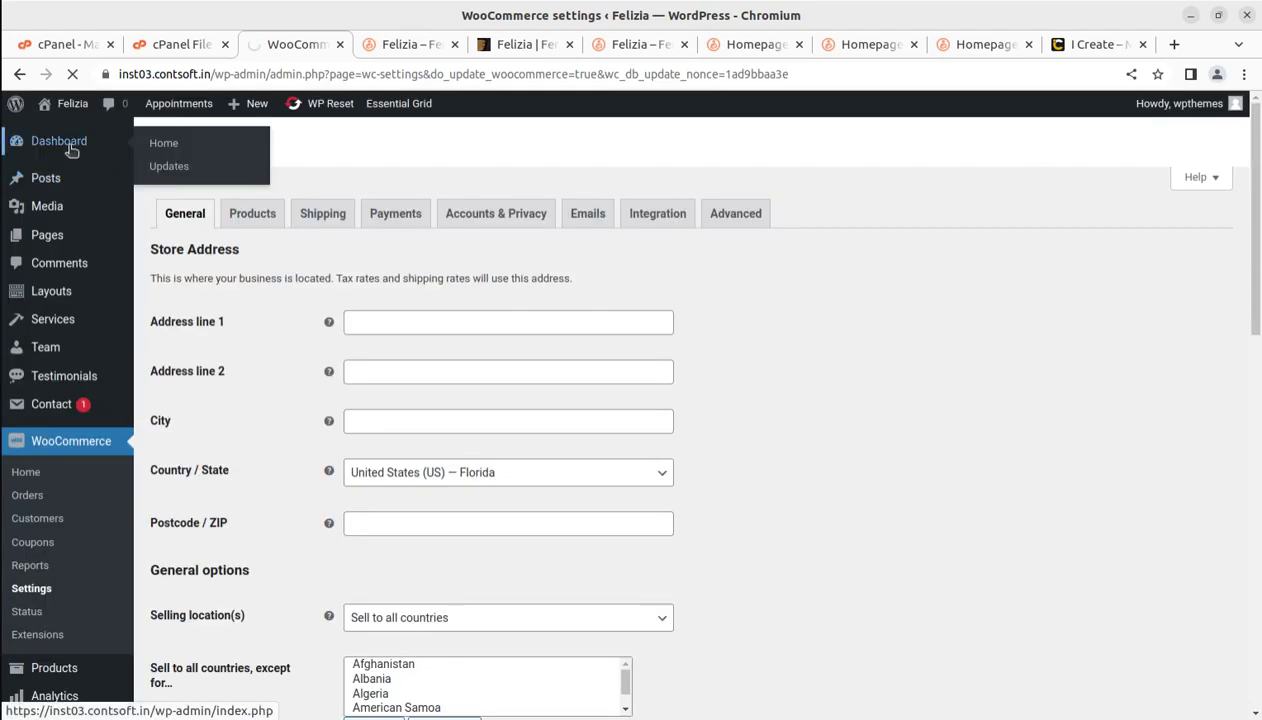
Go back to the dashboard and dismiss the geolocation and WPBakery Page Builder activation notices
click(70, 148)
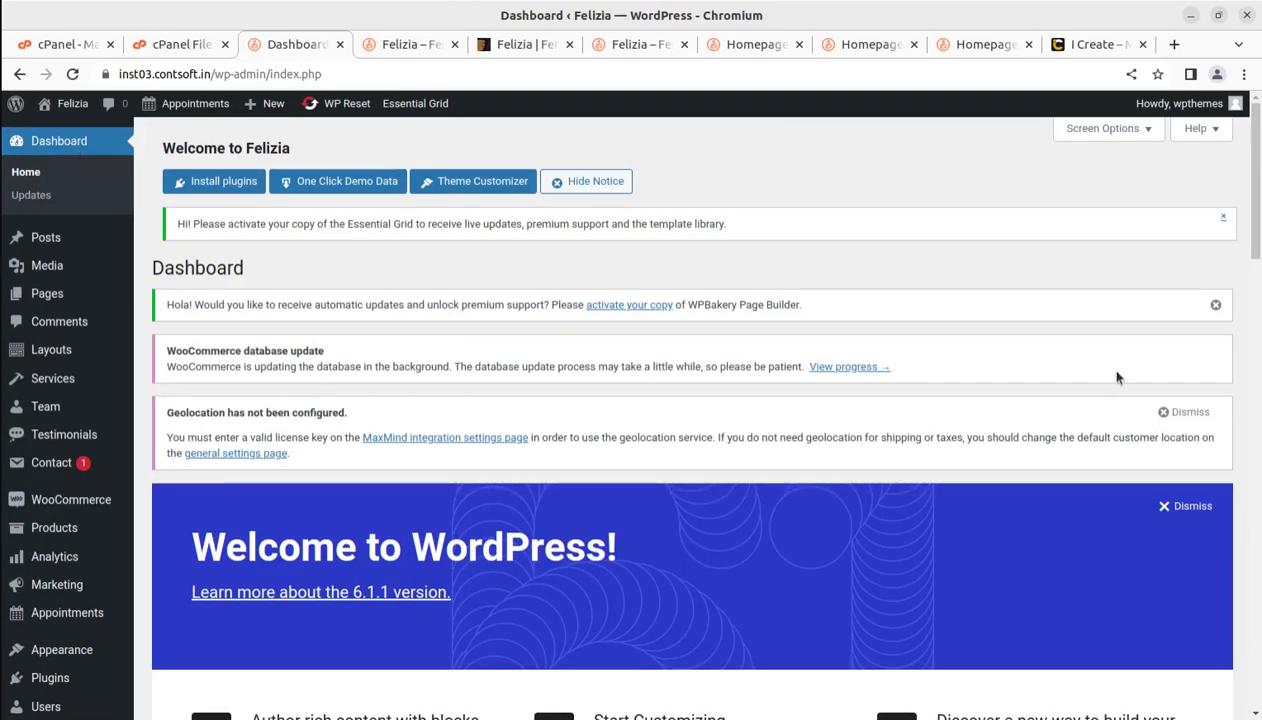
click(1165, 414)
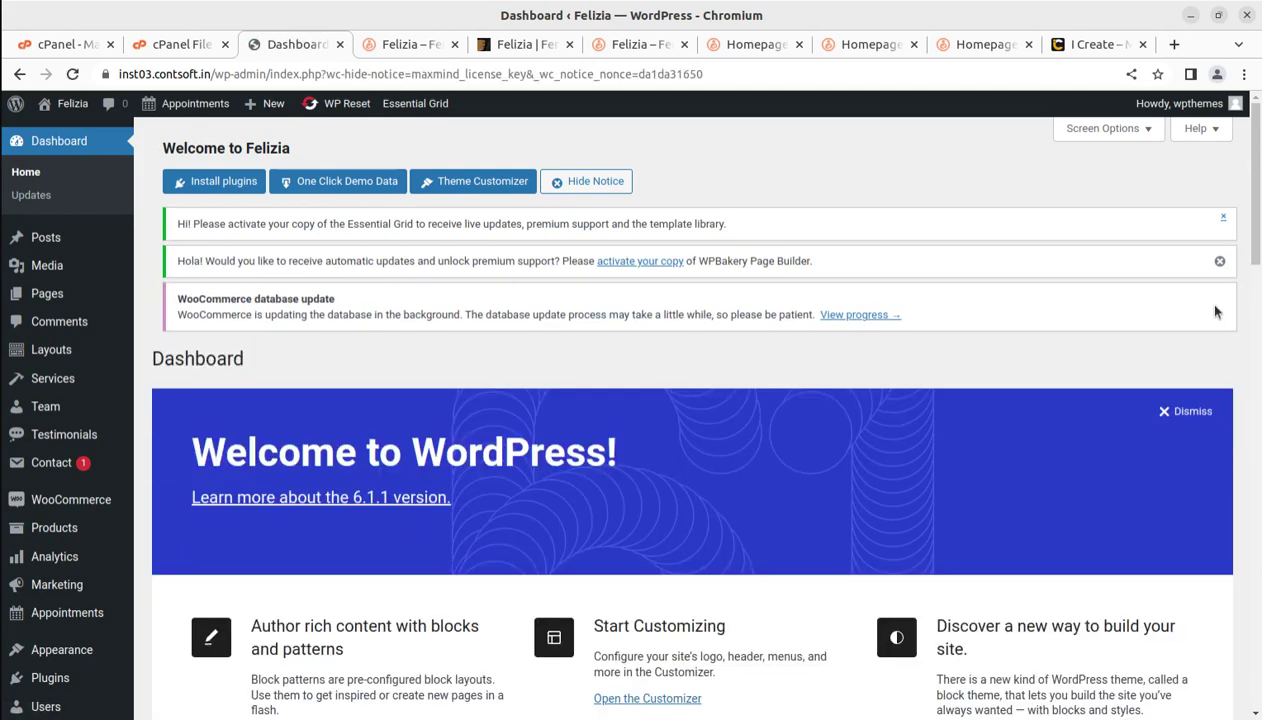
click(1215, 305)
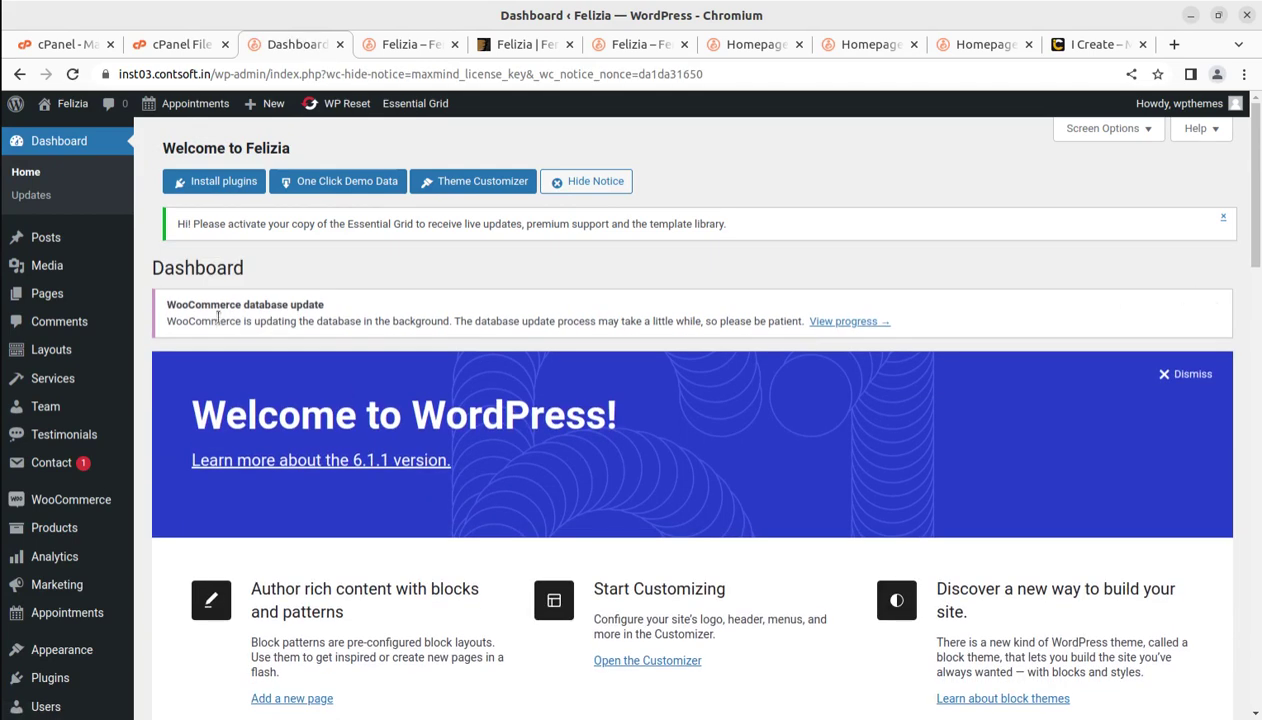
Open the list of layouts in the admin area, followed by the list of services
mouse_move(80, 260)
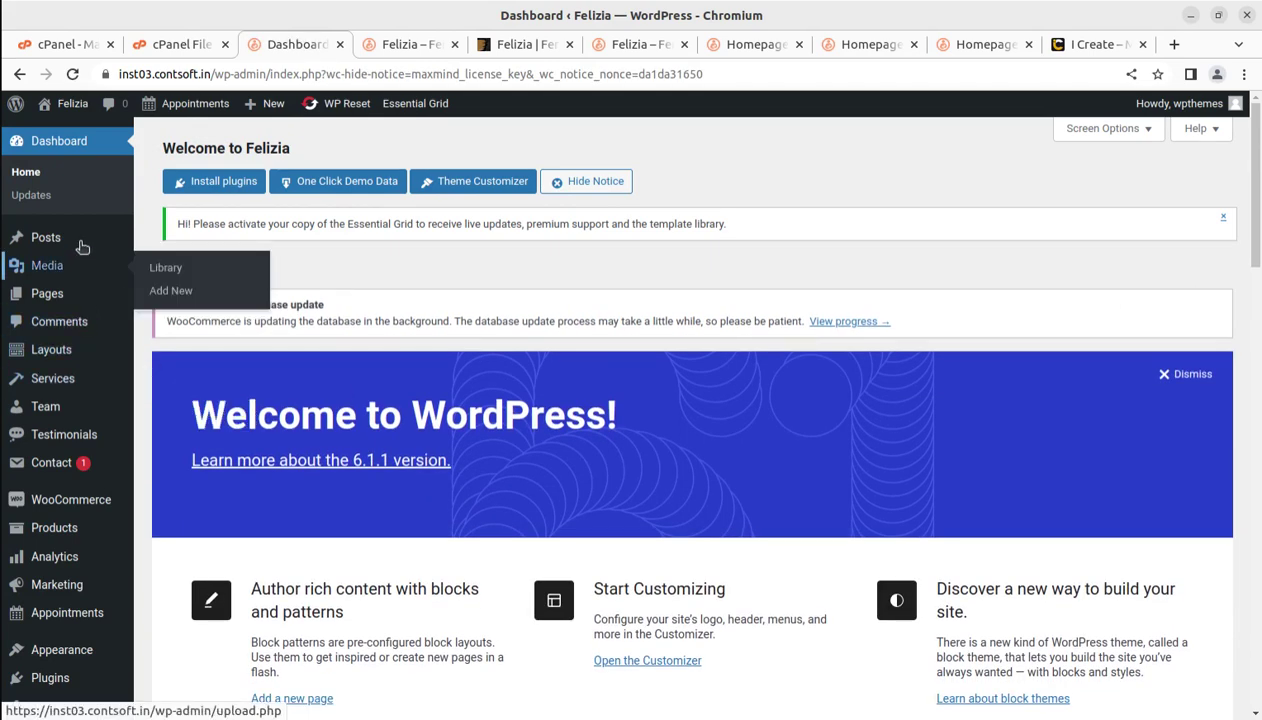
mouse_move(36, 348)
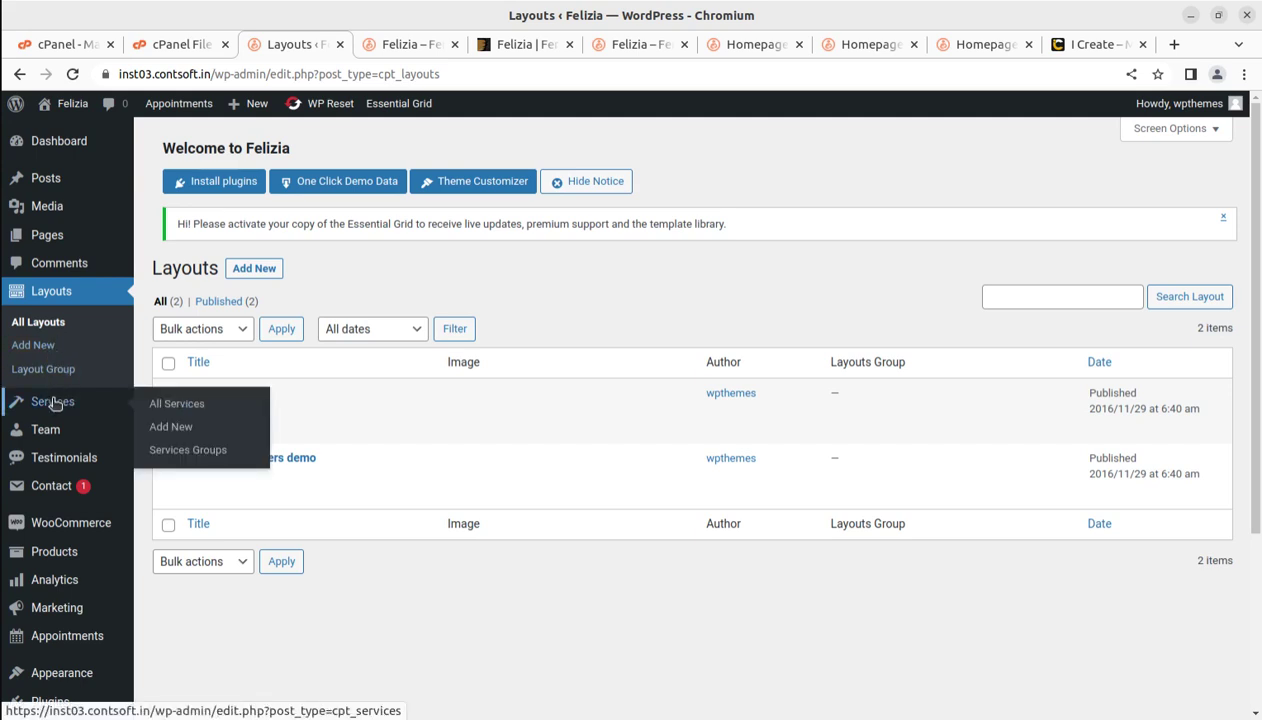
click(53, 401)
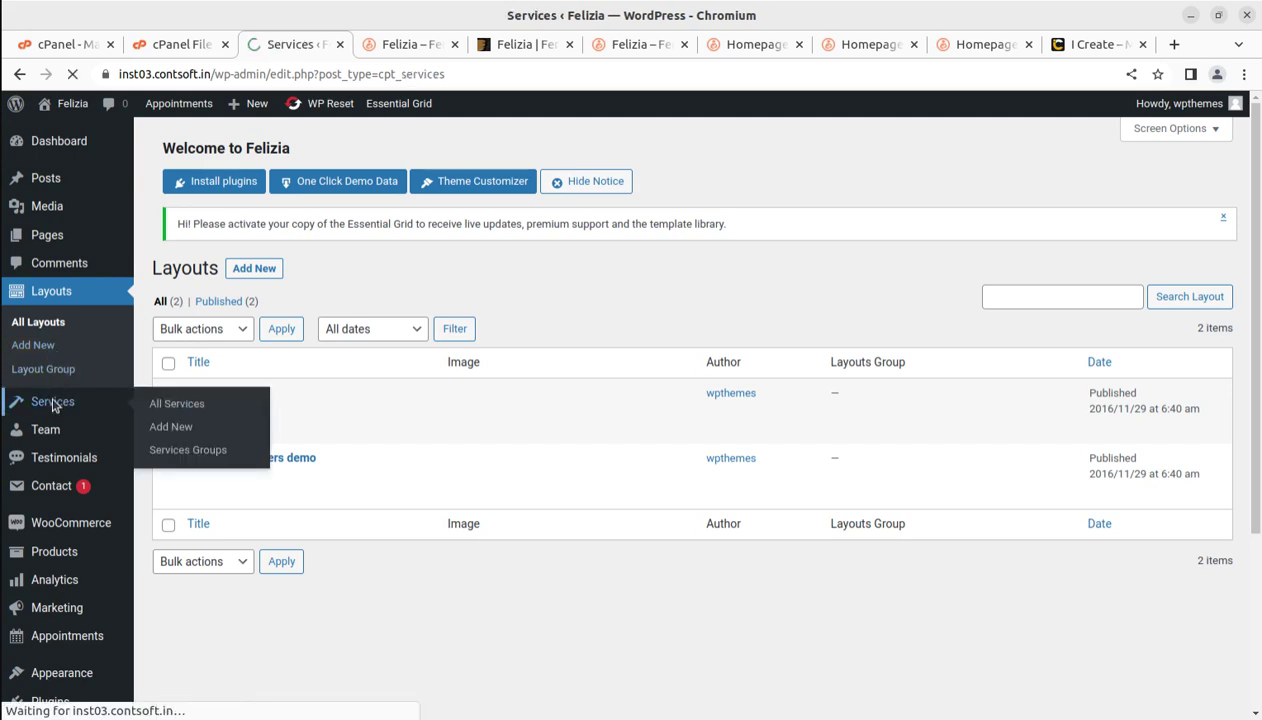
Look through the full list of services and their service groups
scroll(211, 403, down, 5)
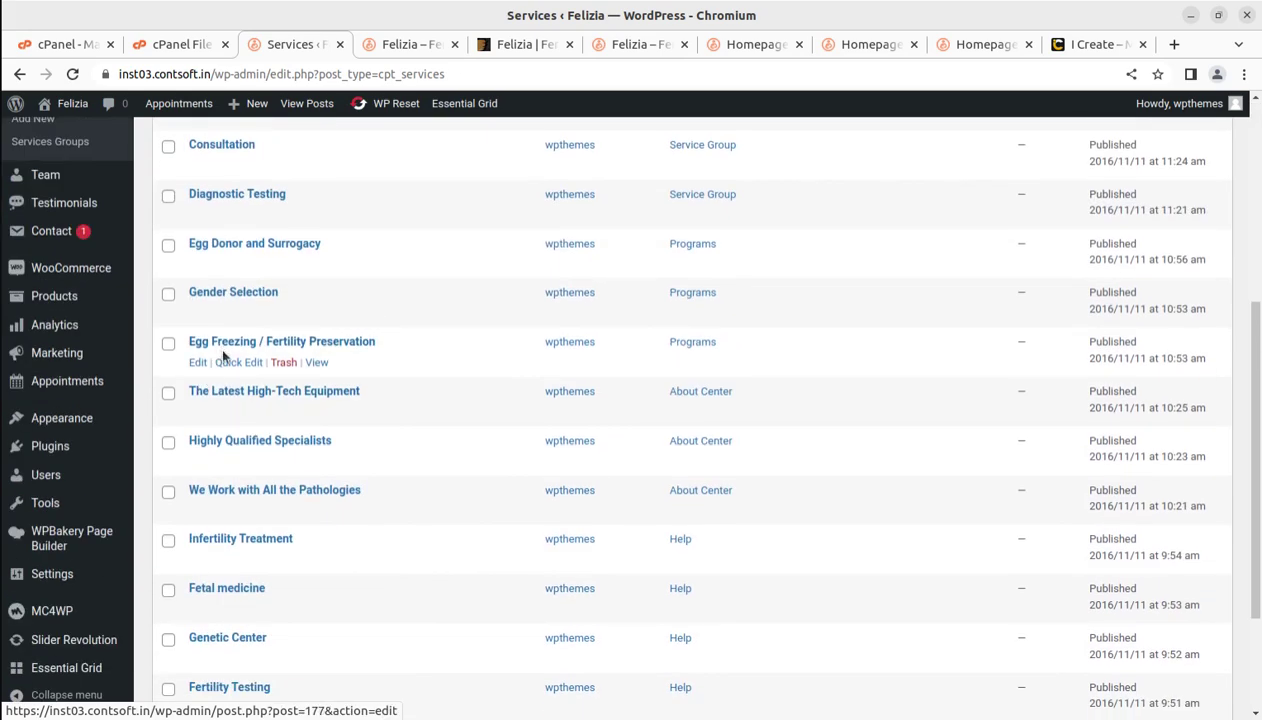
scroll(222, 355, up, 3)
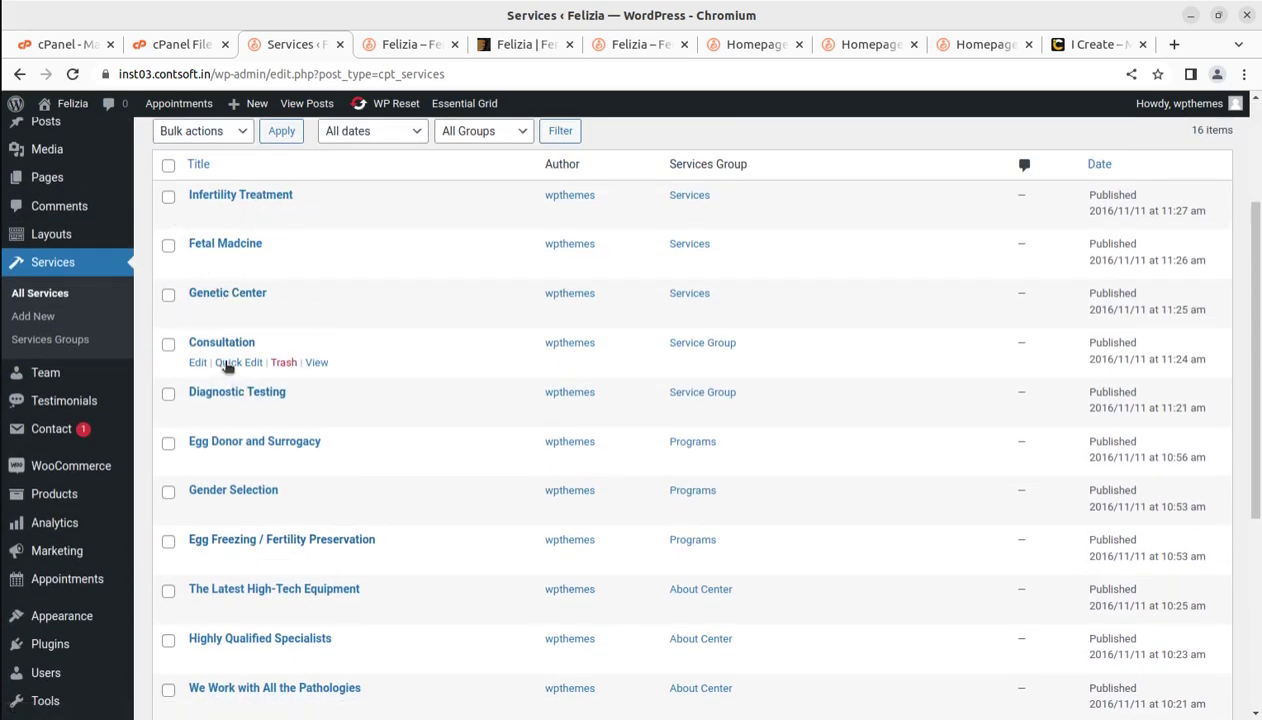
scroll(260, 300, down, 5)
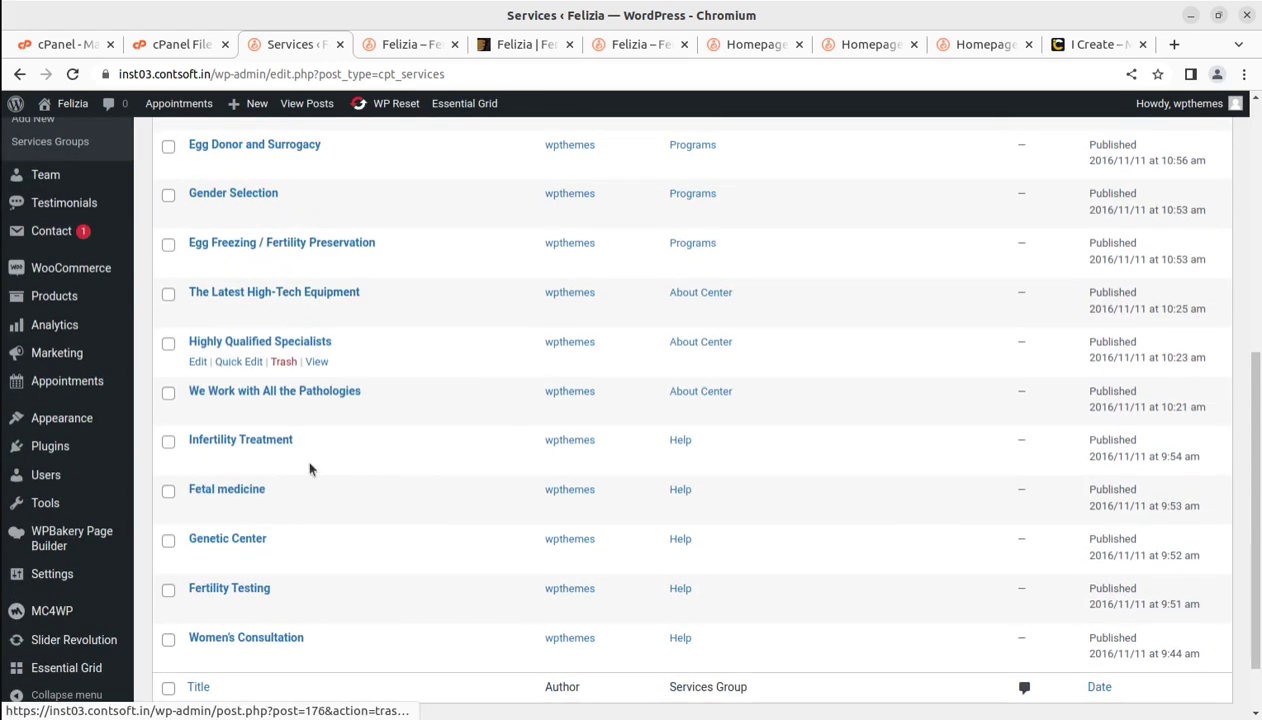
scroll(290, 511, up, 5)
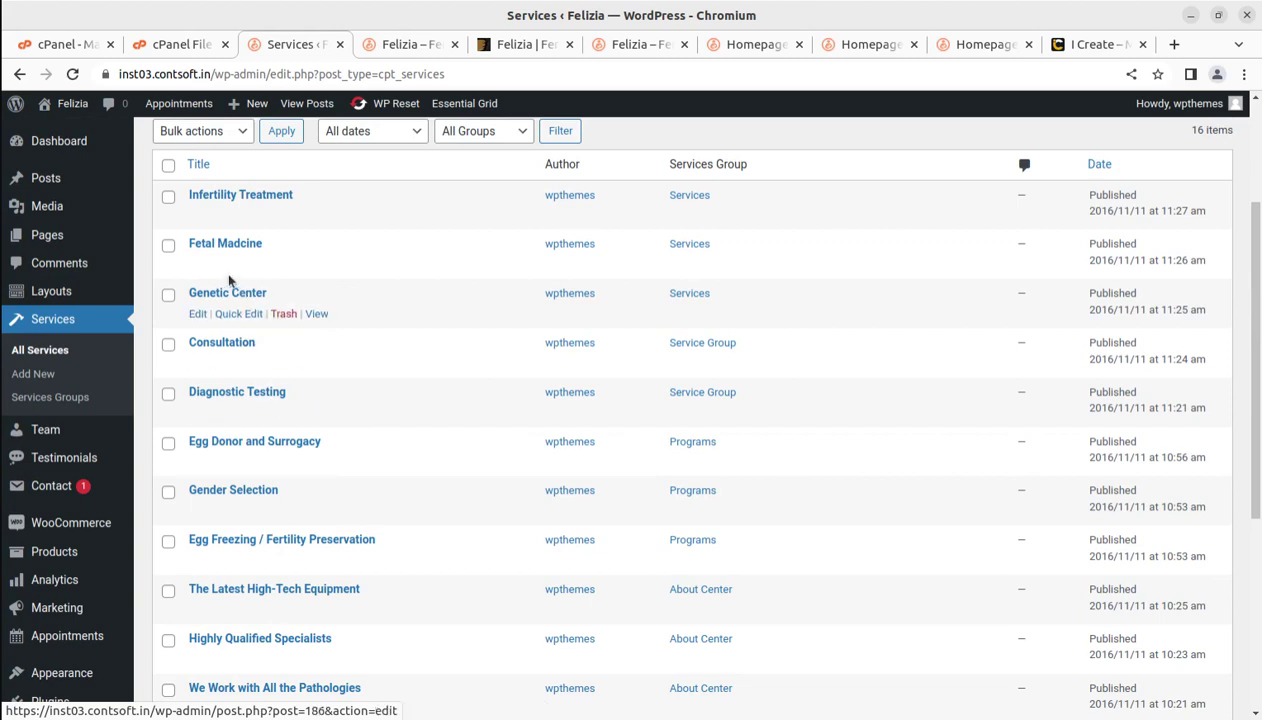
View the Infertility Treatment service from the Services group in a new browser tab and look through its page content
middle_click(315, 216)
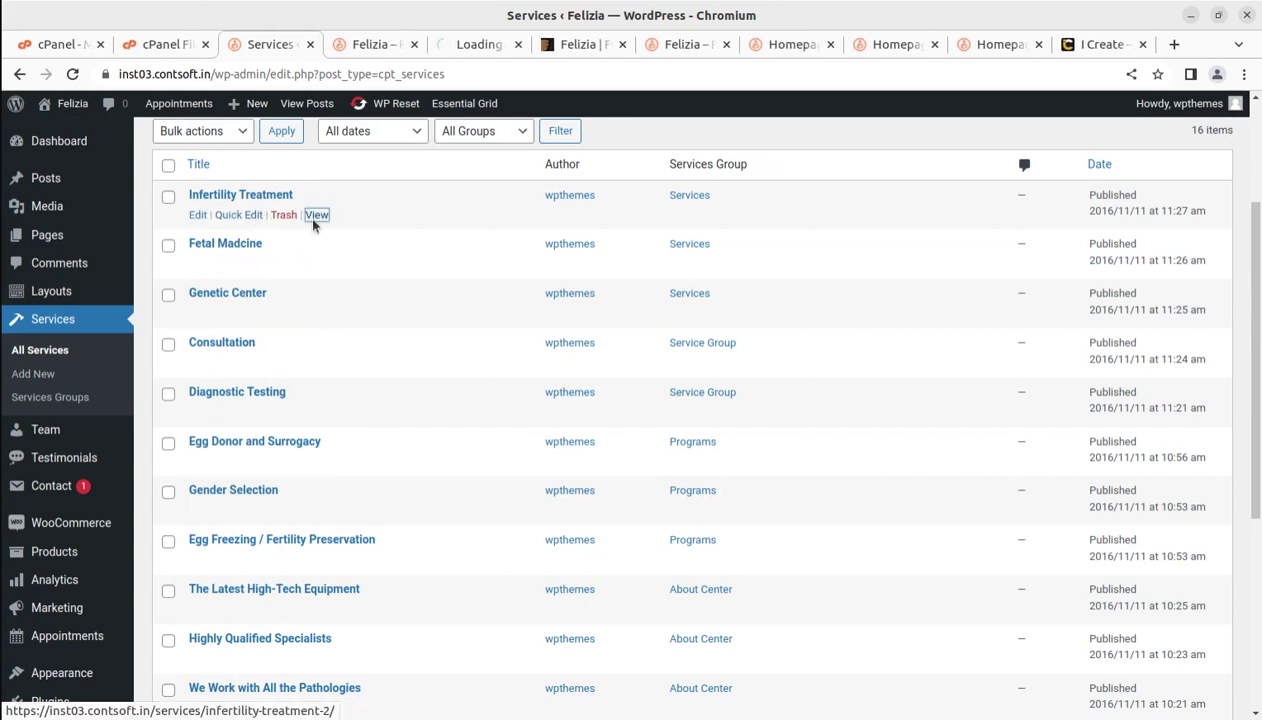
click(454, 47)
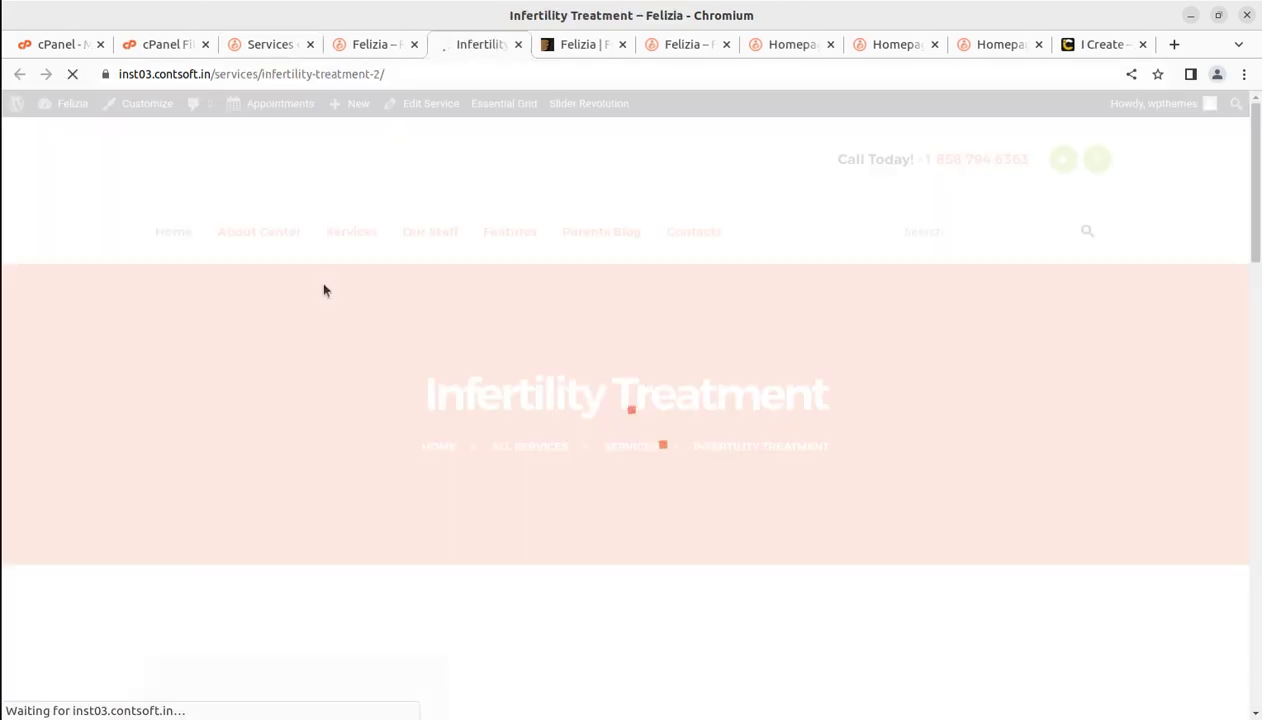
scroll(345, 315, down, 3)
scroll(369, 340, down, 15)
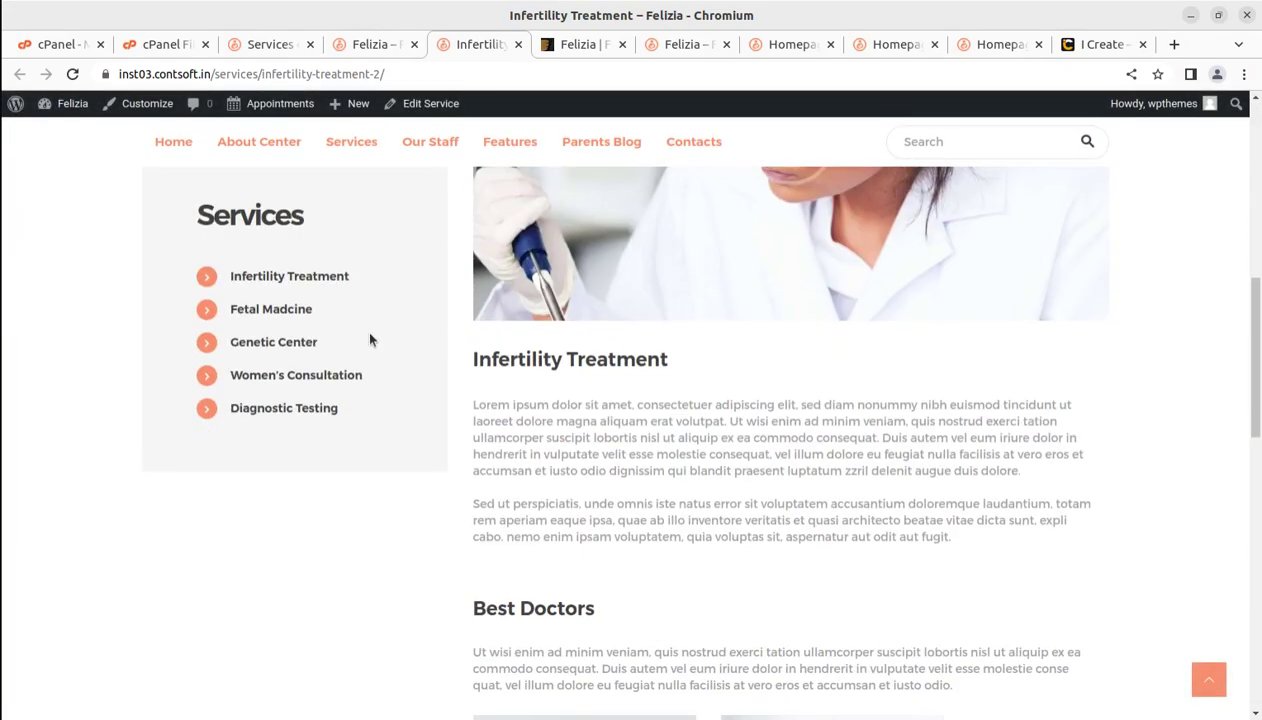
scroll(369, 339, up, 3)
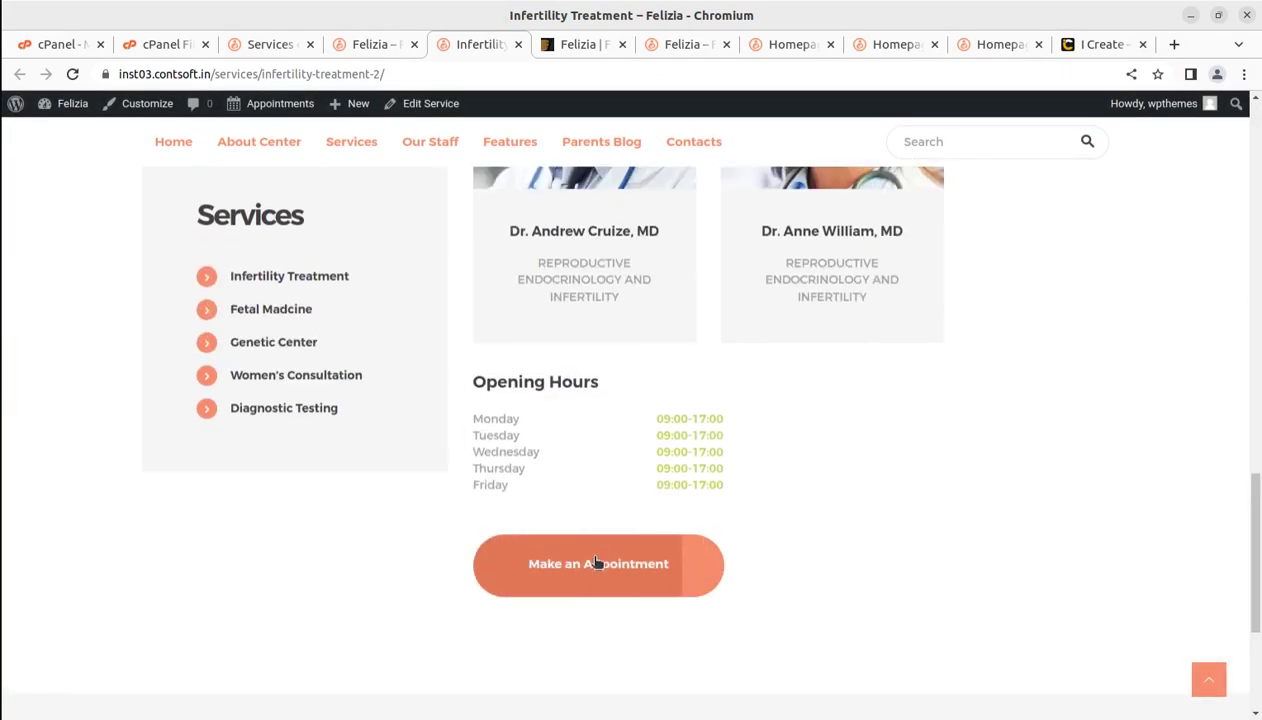
Return to the services list in the admin area and look through its entries again
click(366, 45)
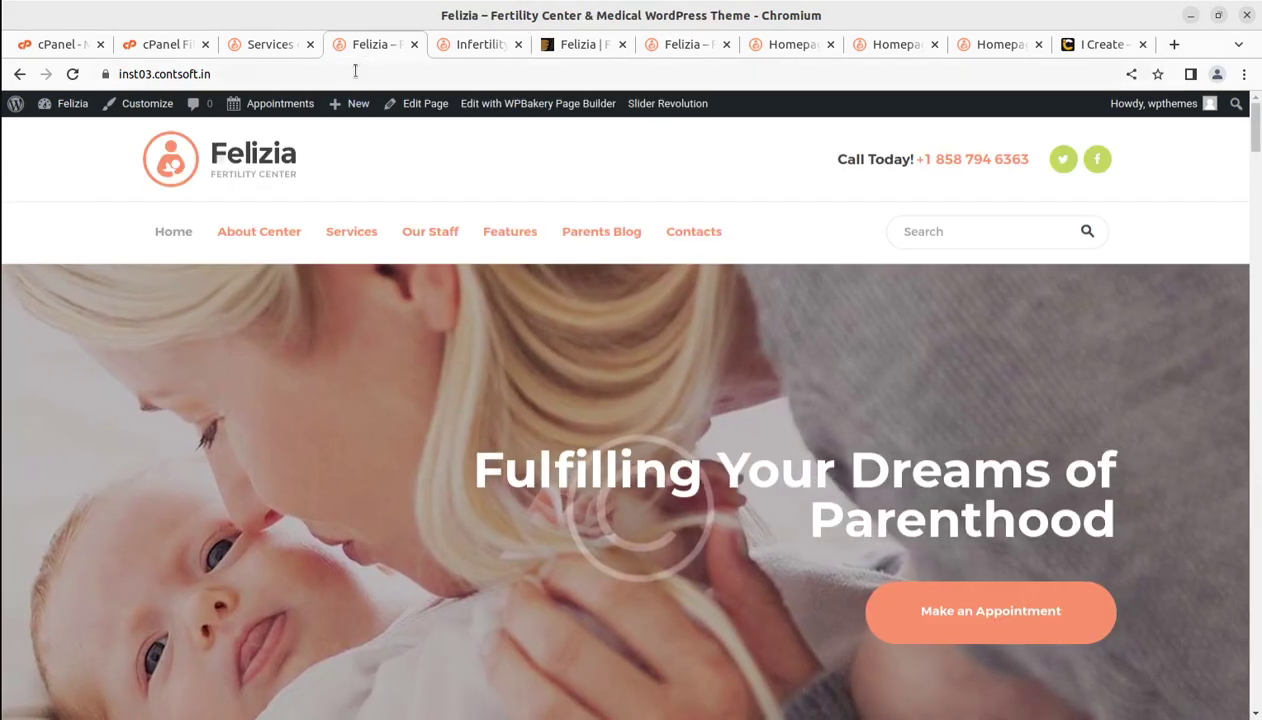
click(272, 46)
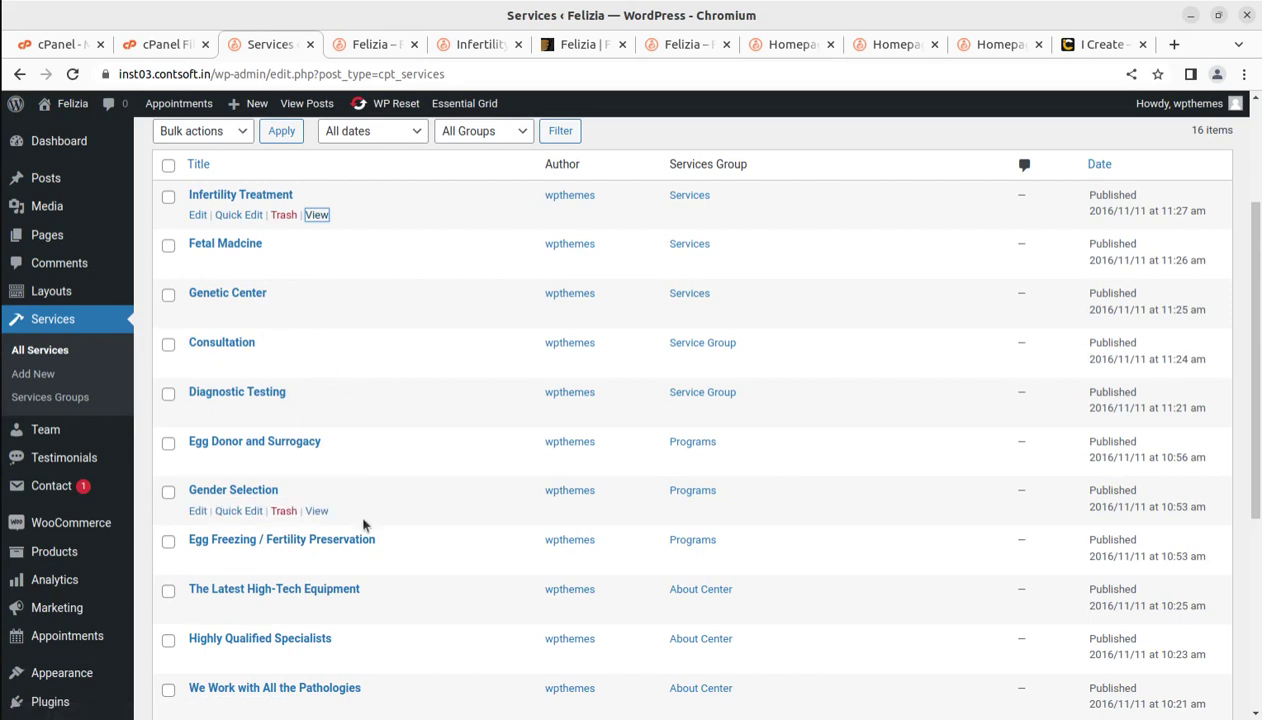
scroll(363, 523, down, 2)
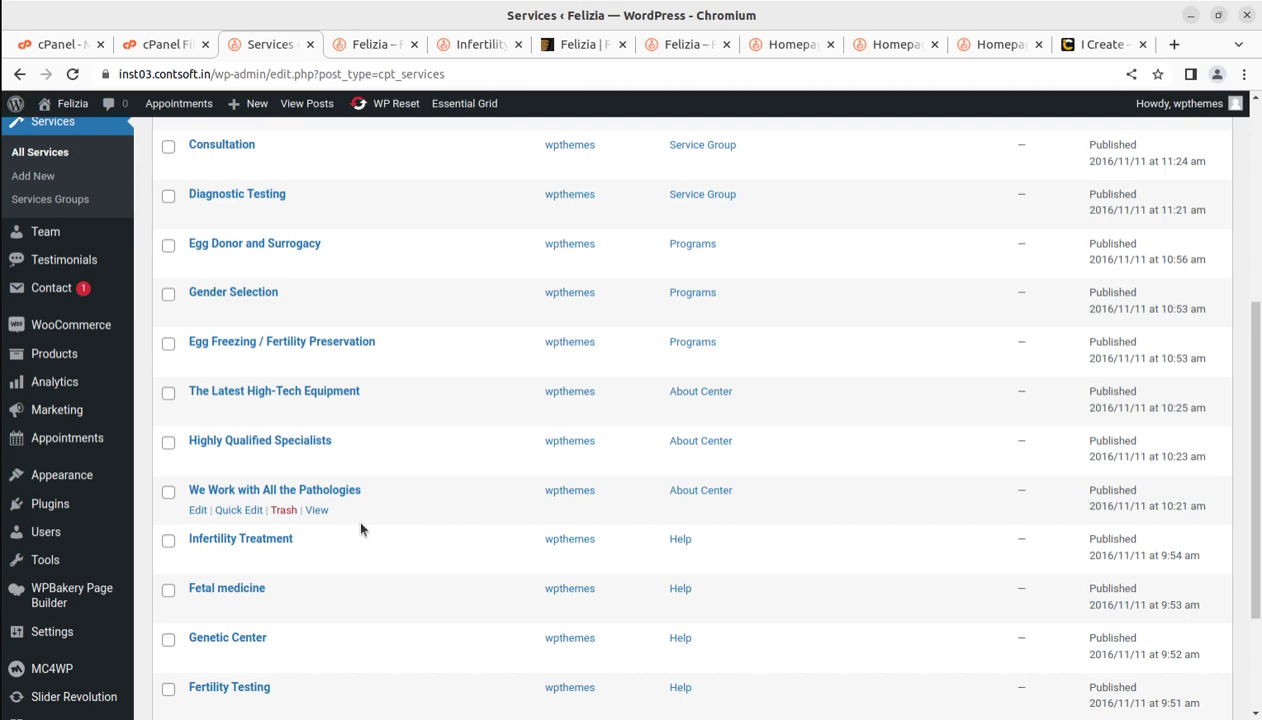
scroll(358, 473, up, 4)
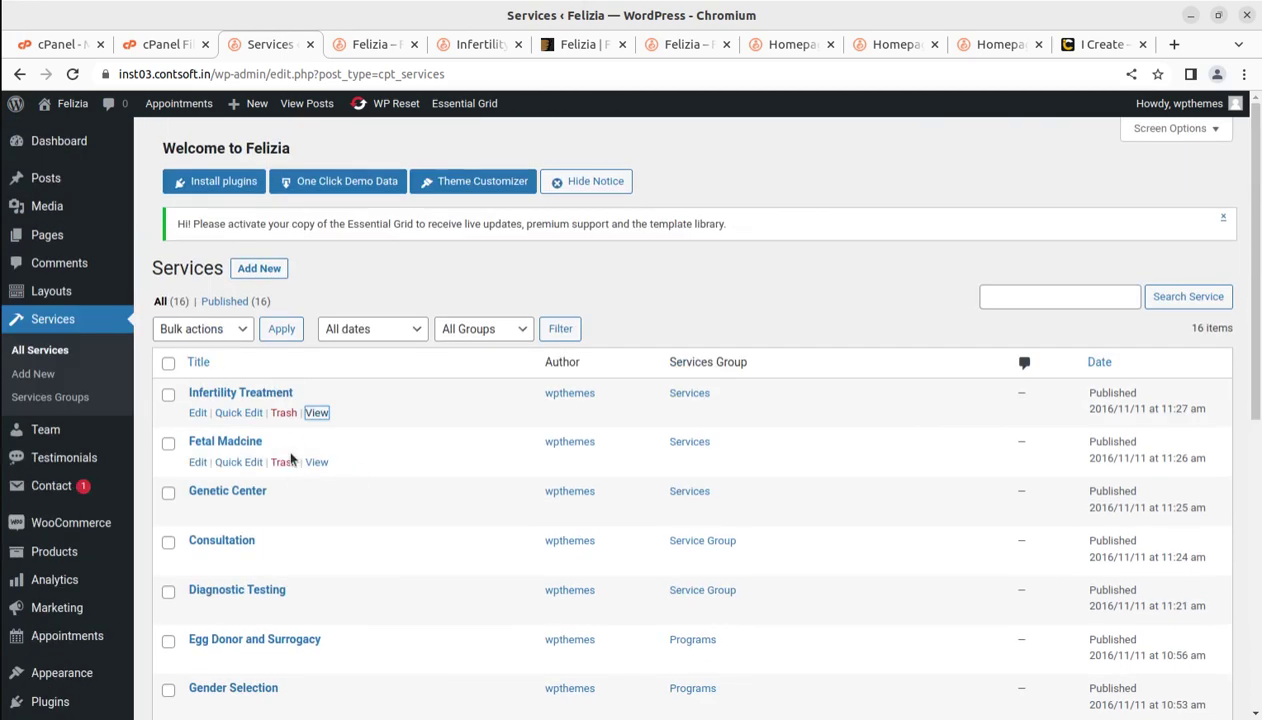
scroll(291, 458, down, 2)
scroll(245, 445, up, 1)
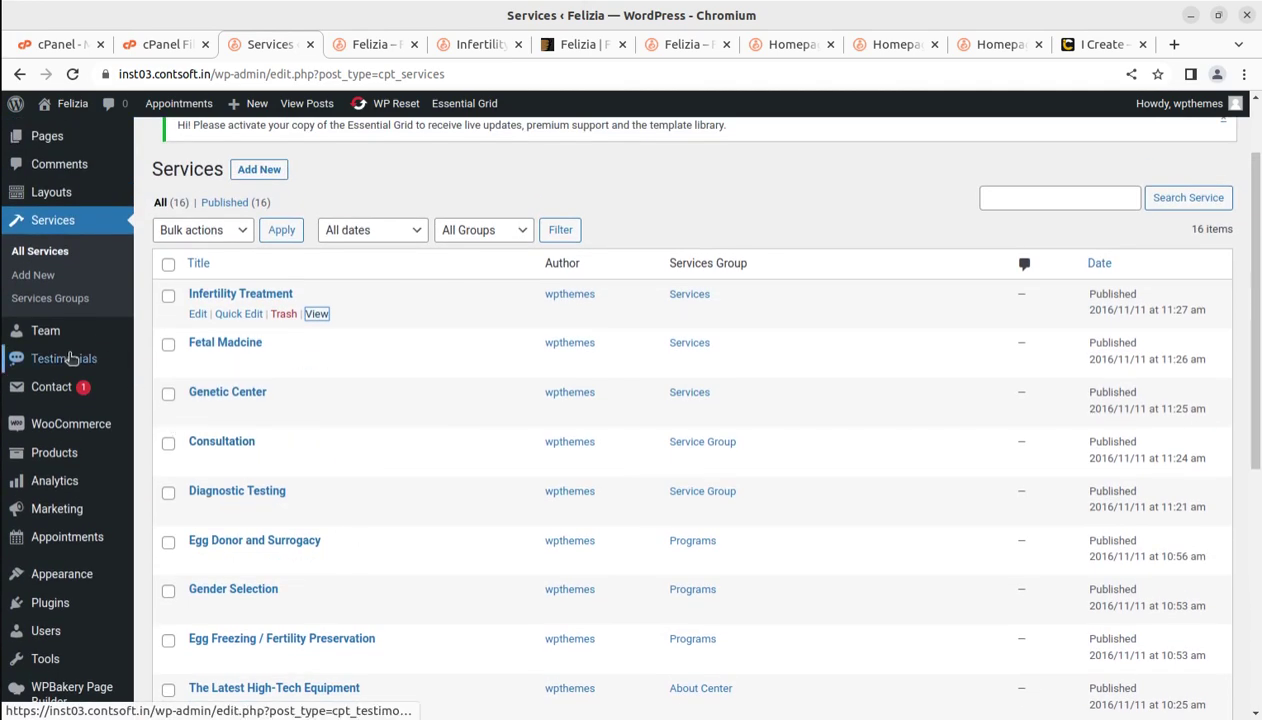
Open the list of all team members and view the first member's public profile in a new browser tab
click(168, 333)
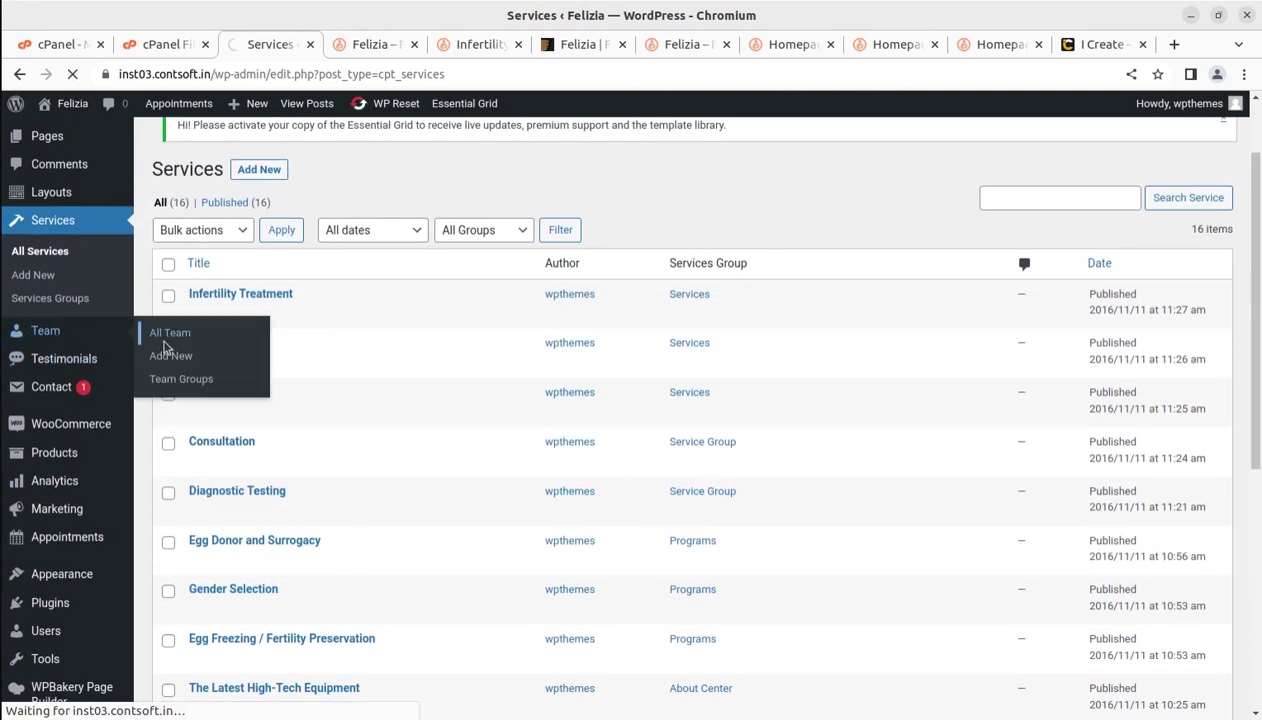
scroll(345, 289, down, 3)
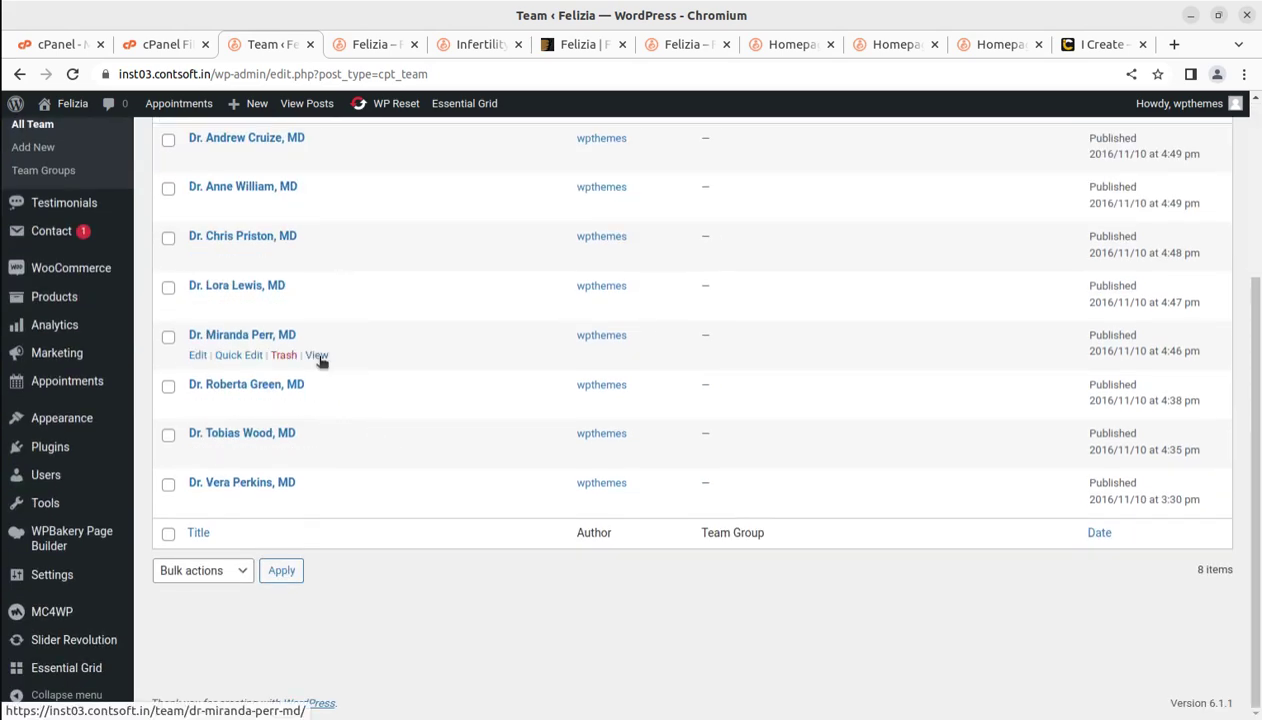
scroll(320, 362, up, 3)
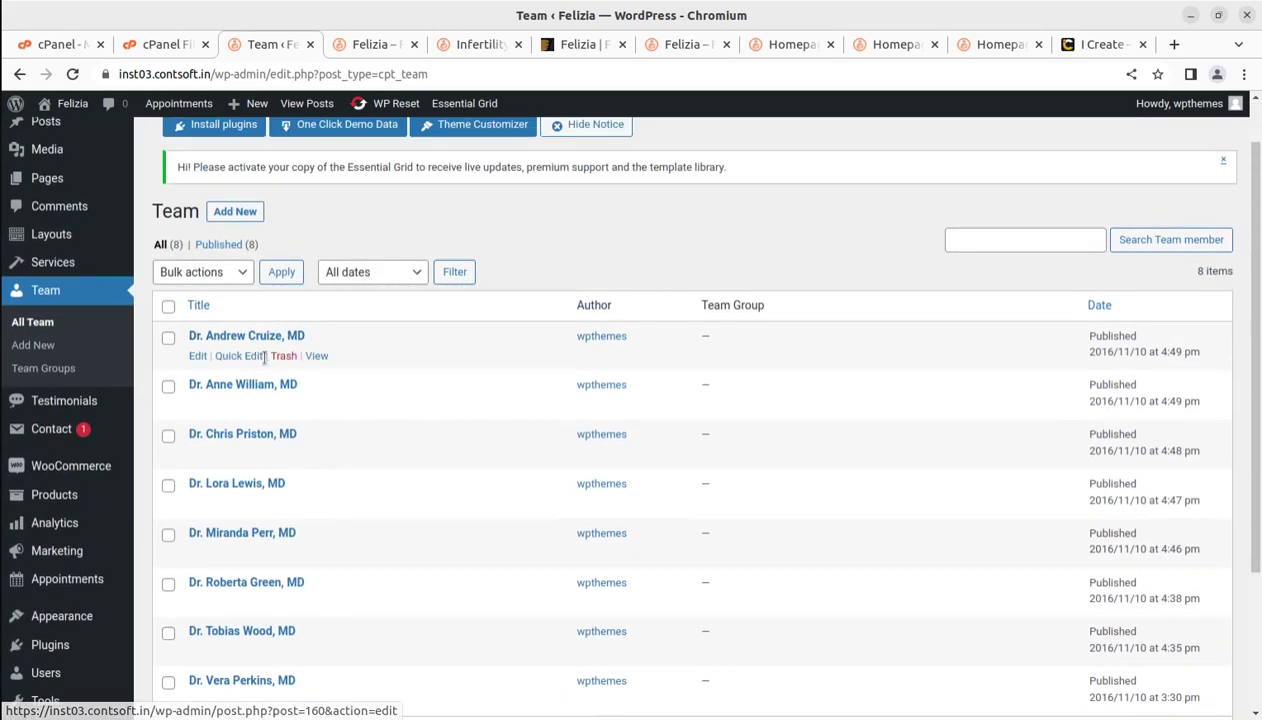
middle_click(317, 356)
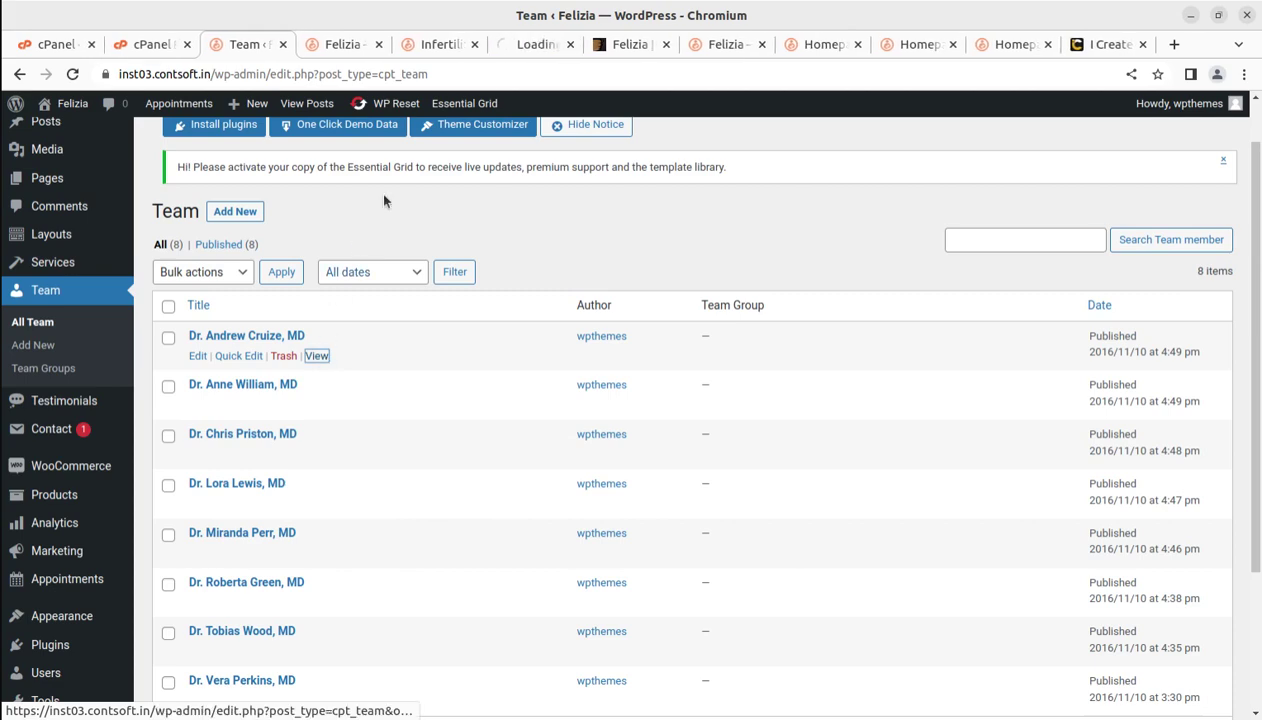
click(527, 47)
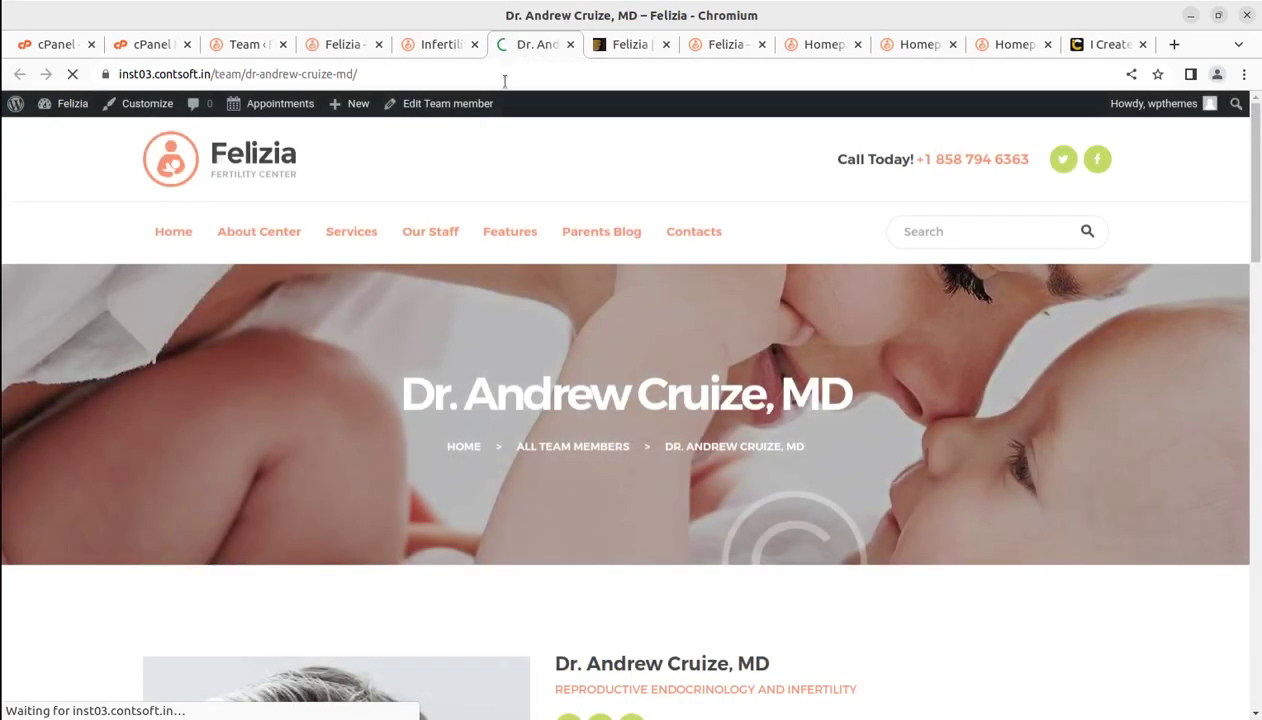
scroll(574, 360, down, 8)
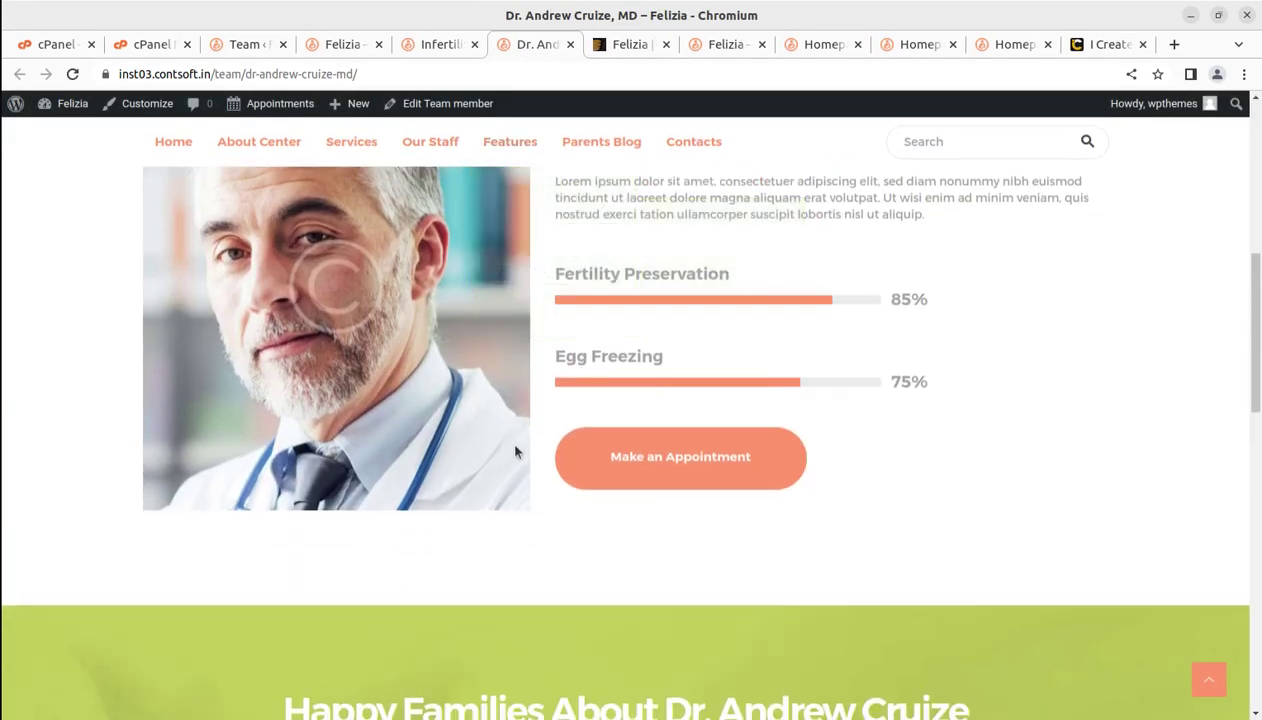
Close the team member's profile and go back to the admin team list to look through its entries
click(570, 44)
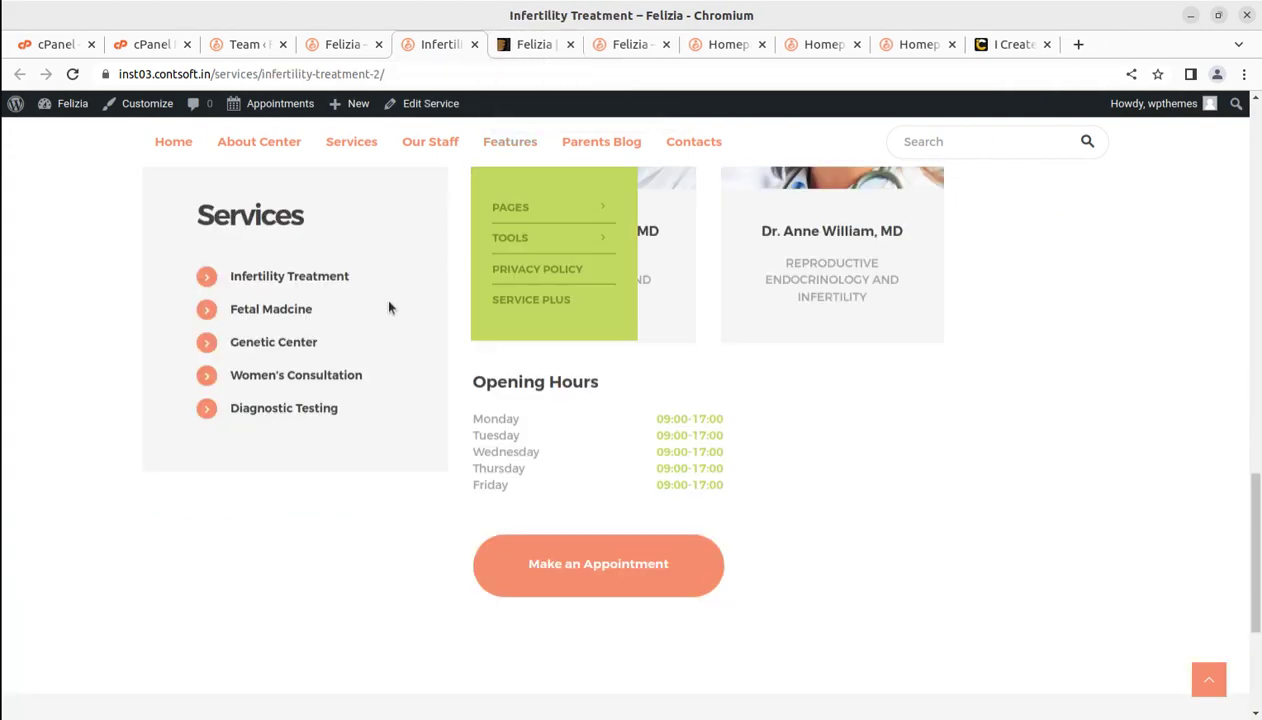
scroll(332, 206, up, 5)
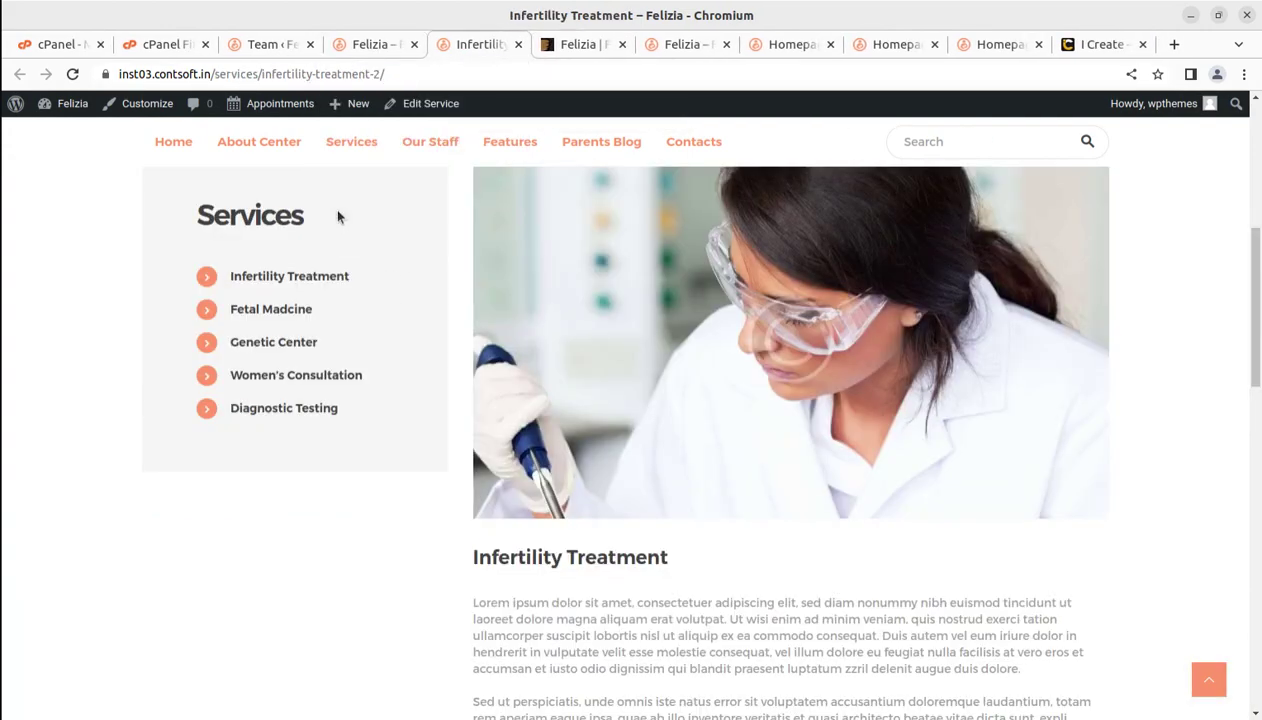
click(360, 50)
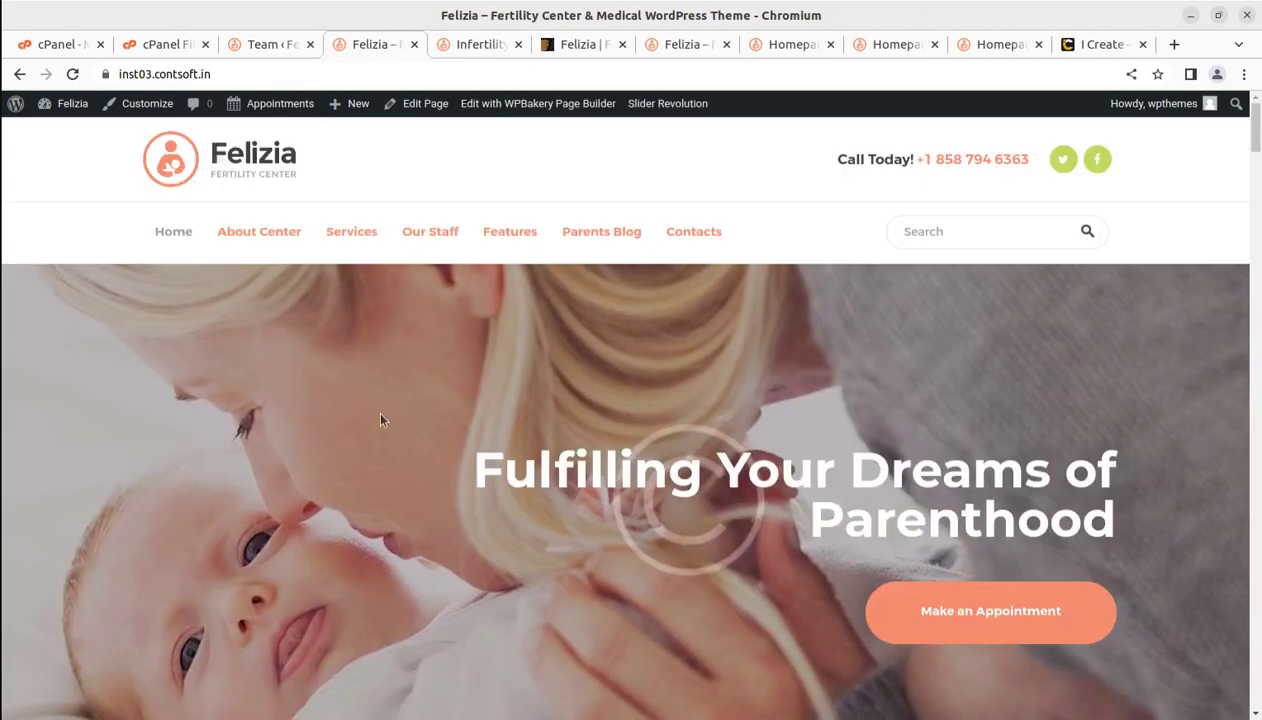
click(252, 50)
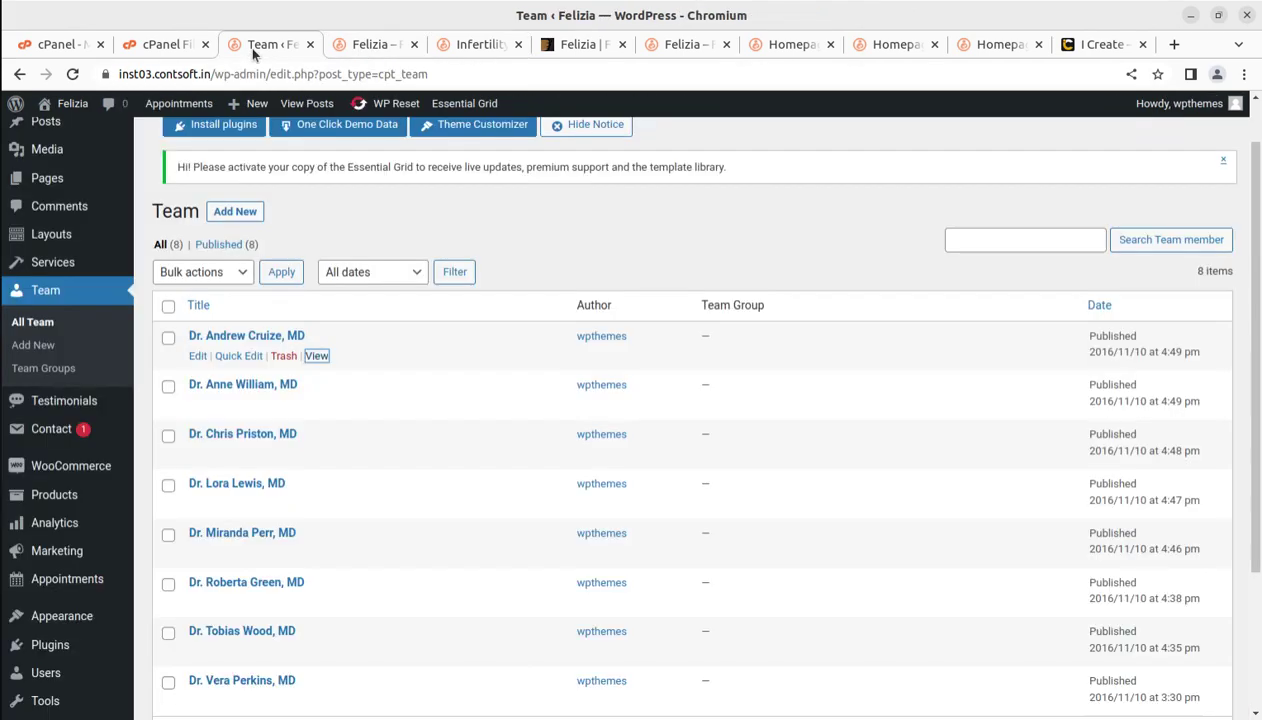
scroll(317, 330, down, 3)
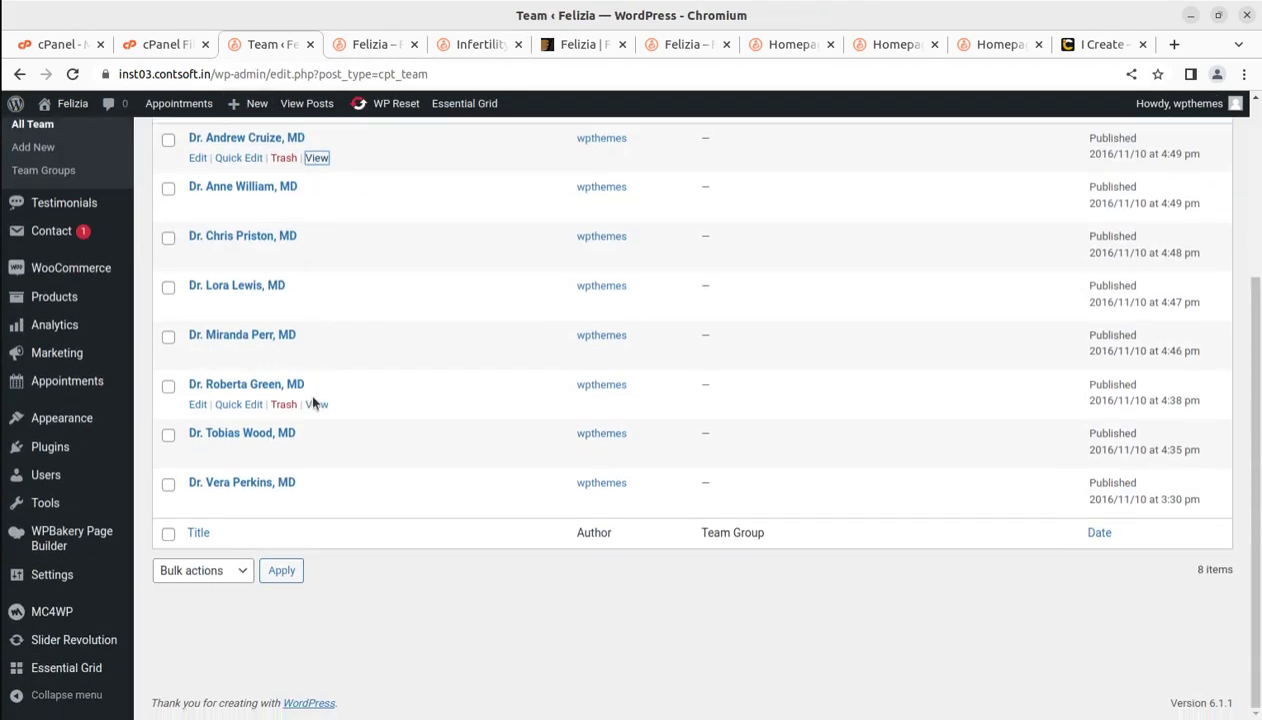
scroll(300, 410, up, 3)
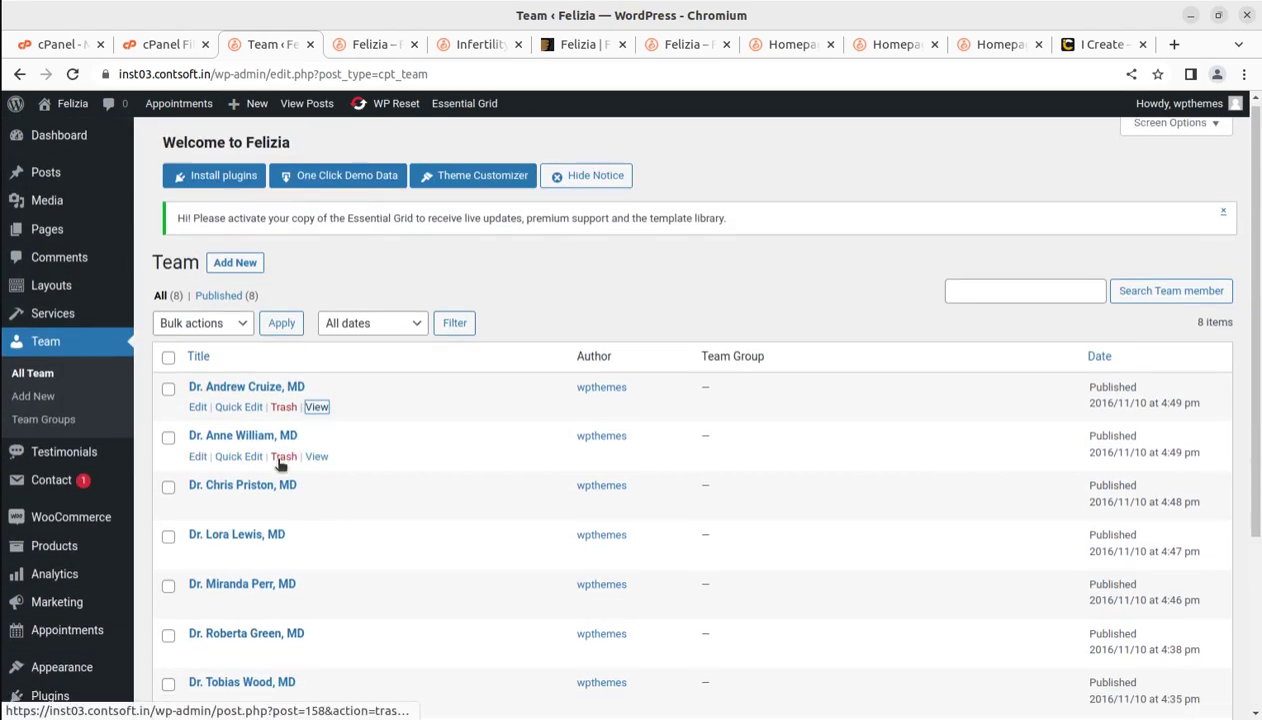
scroll(275, 420, down, 3)
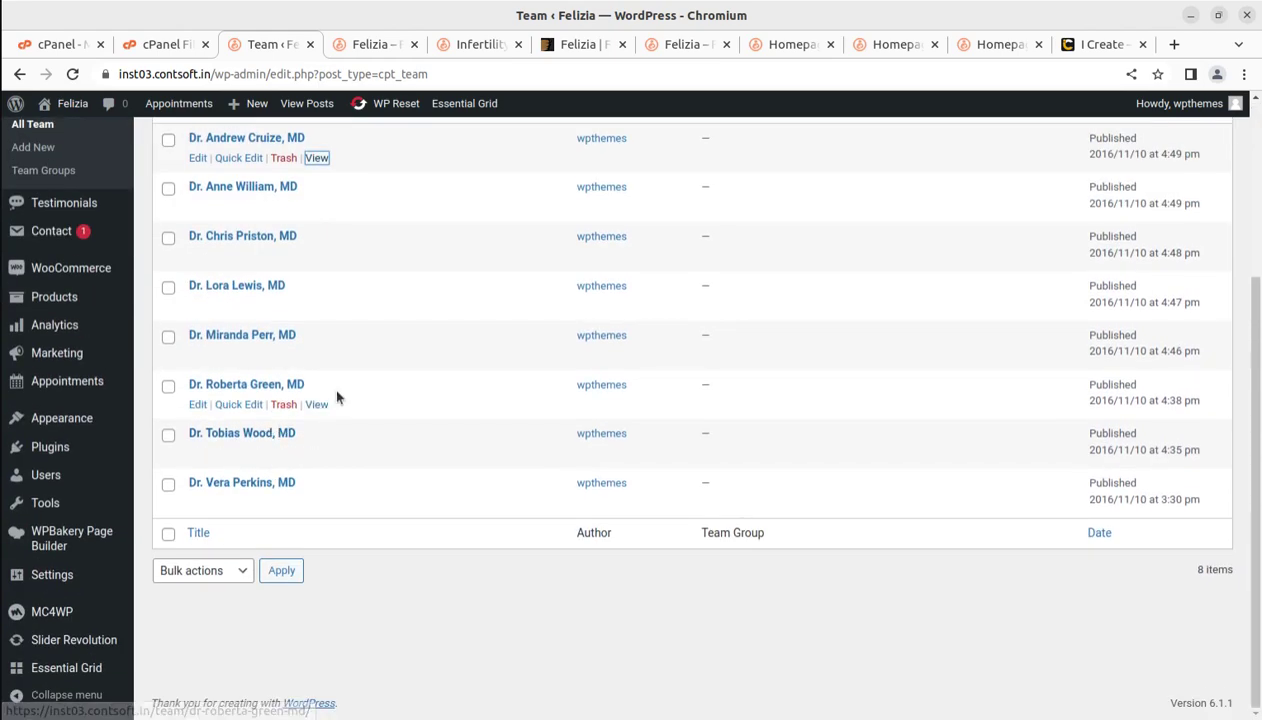
scroll(200, 368, up, 3)
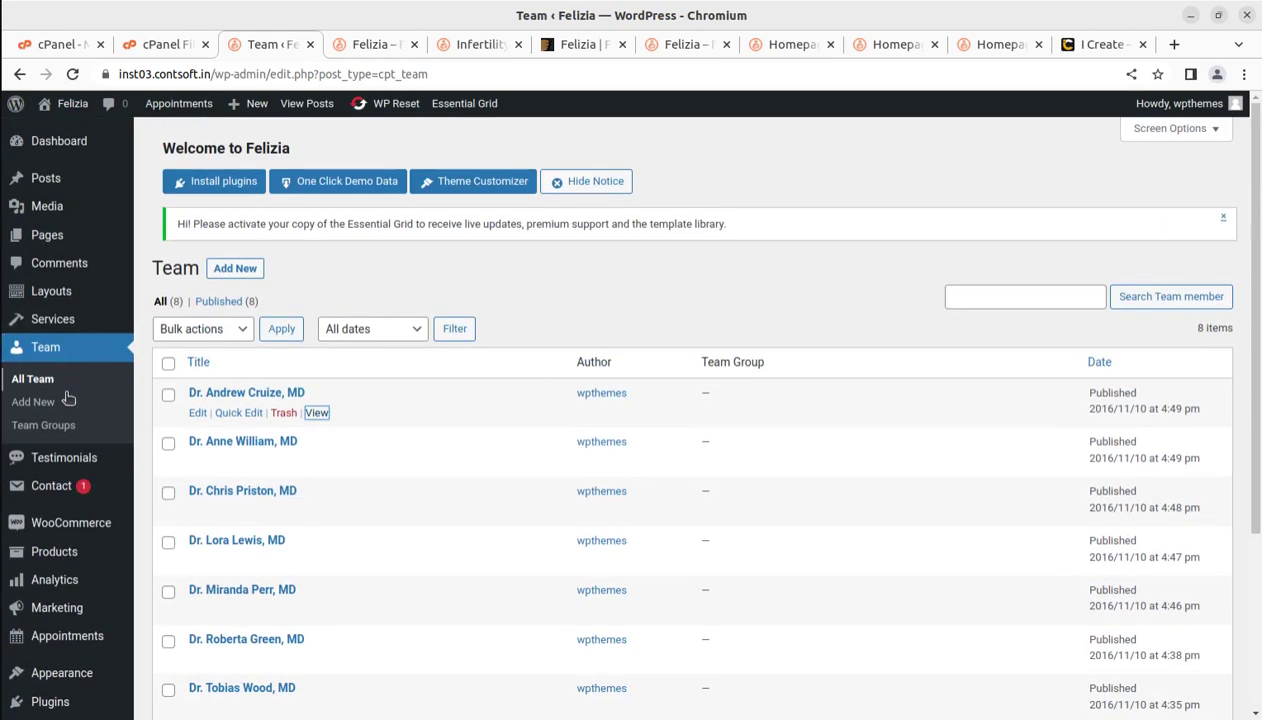
Open the list of all testimonials in the admin area and look through its entries
mouse_move(75, 458)
click(157, 462)
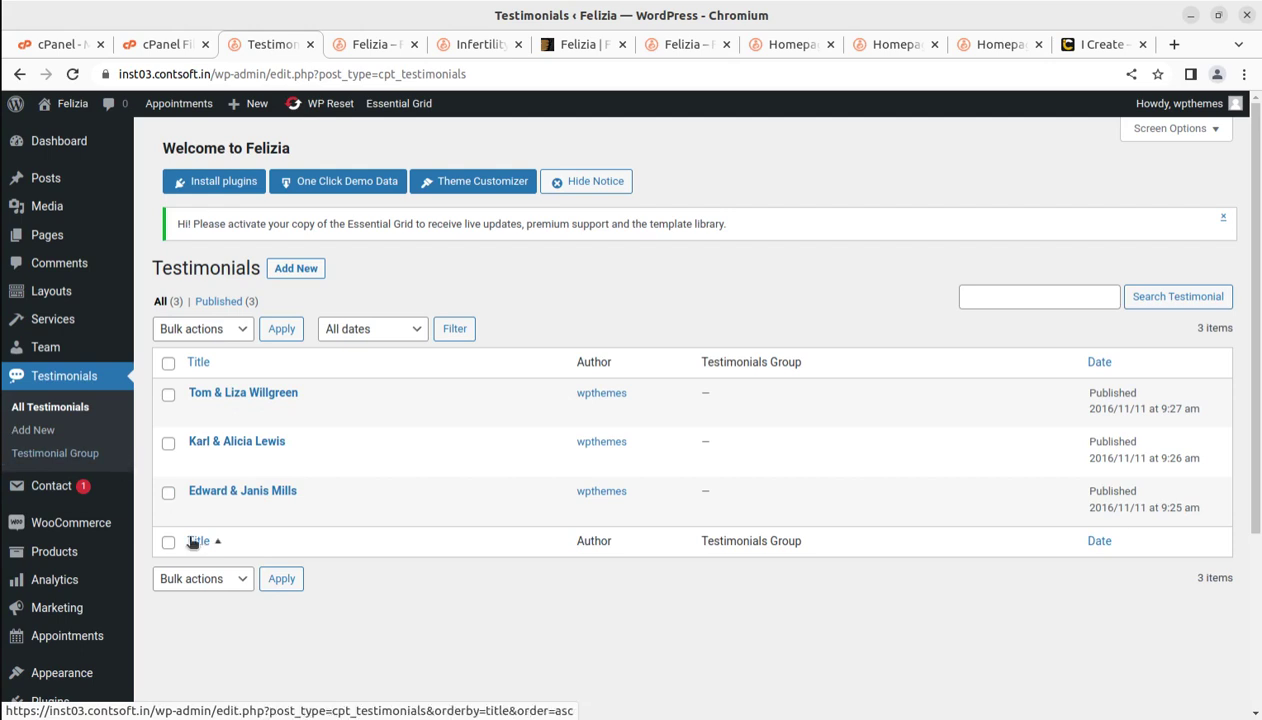
scroll(70, 540, down, 1)
scroll(70, 540, down, 2)
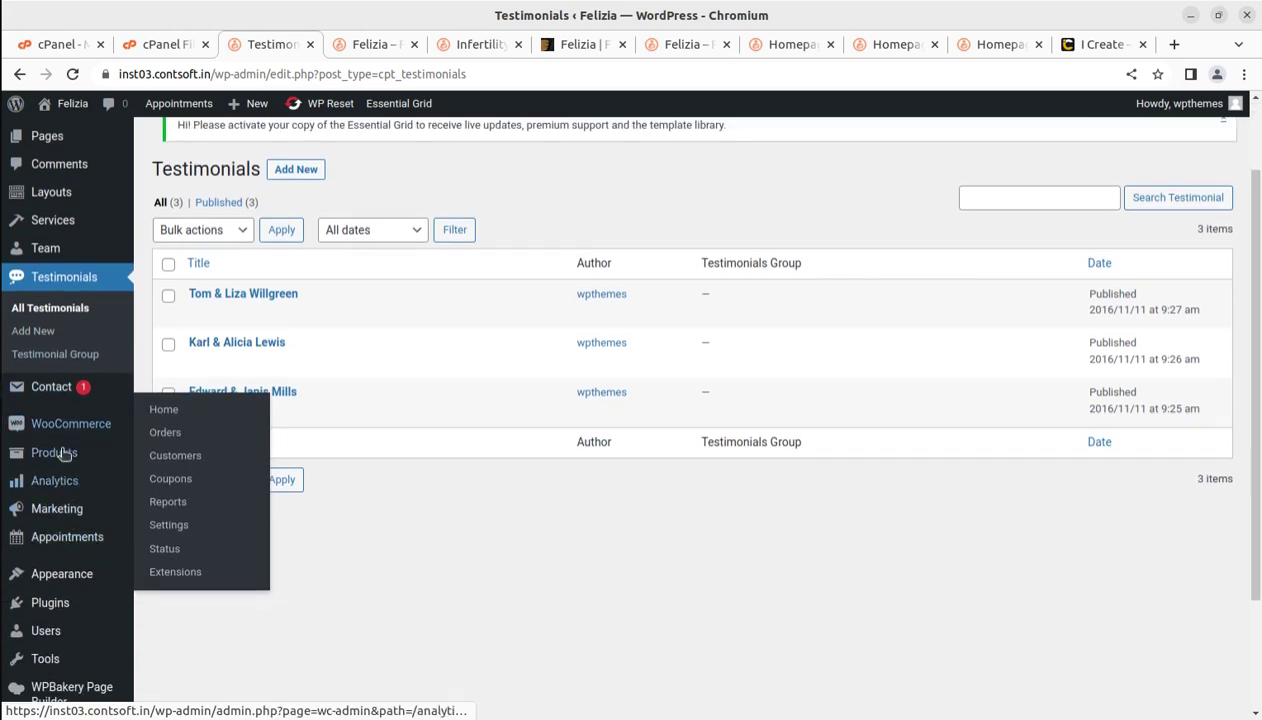
Open the Appointments calendar in the admin area and look at the appointment settings
click(58, 545)
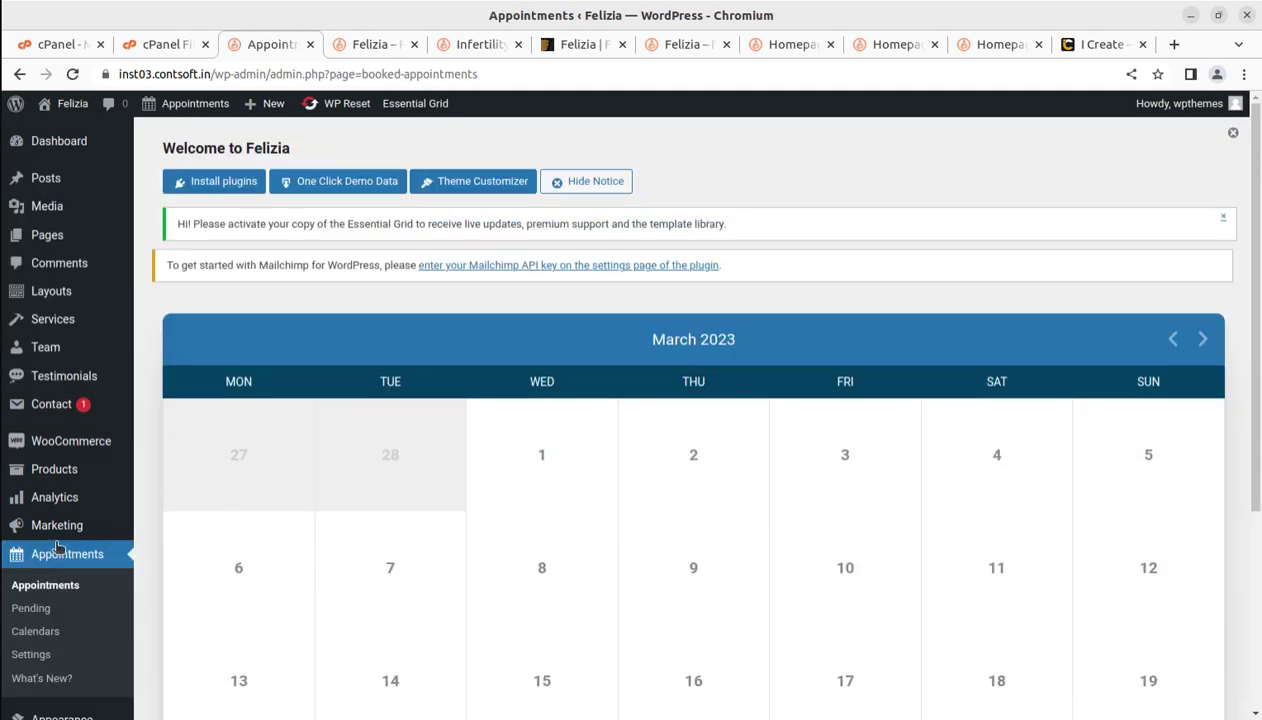
scroll(250, 438, down, 2)
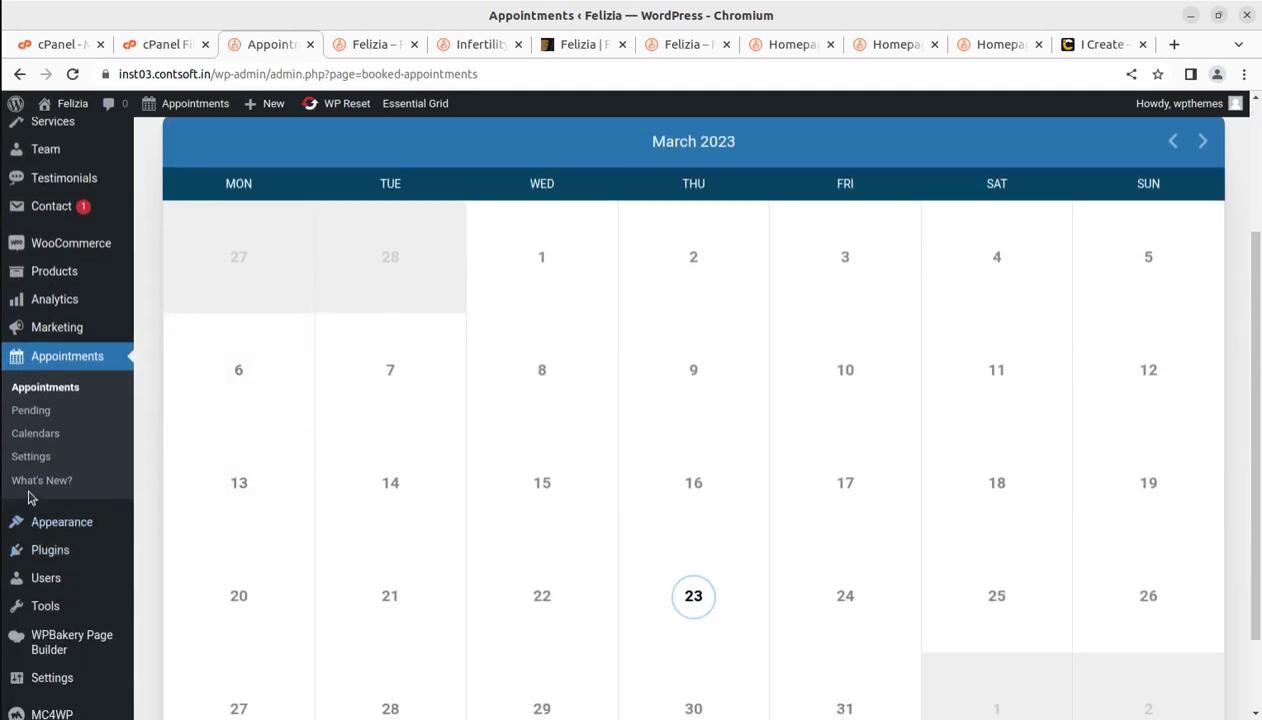
click(29, 460)
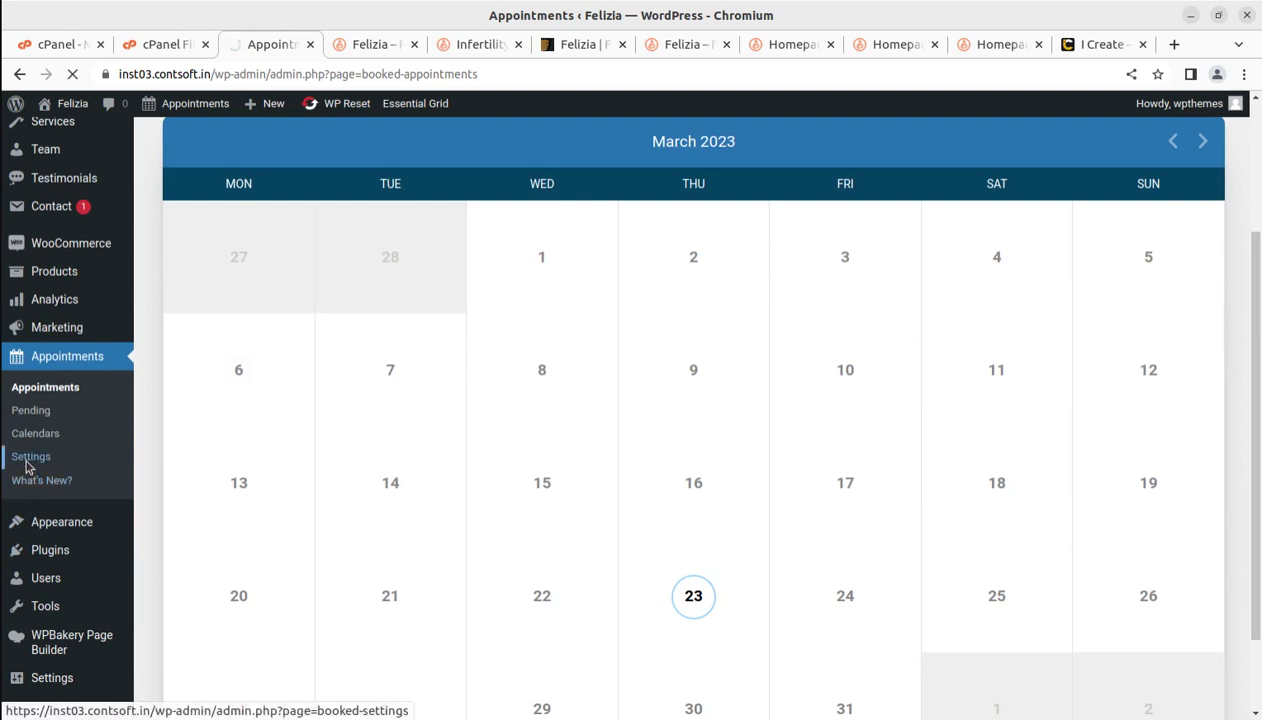
scroll(27, 465, down, 3)
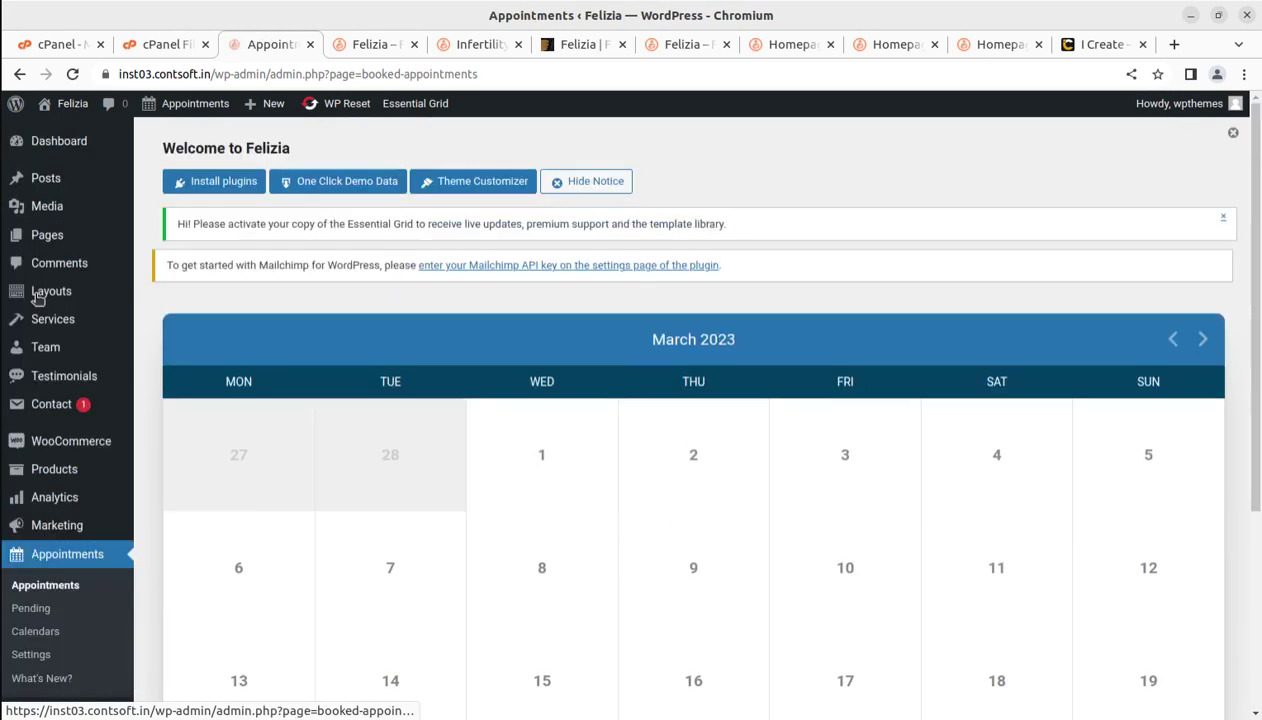
Open the pending appointments page and look through it
click(35, 608)
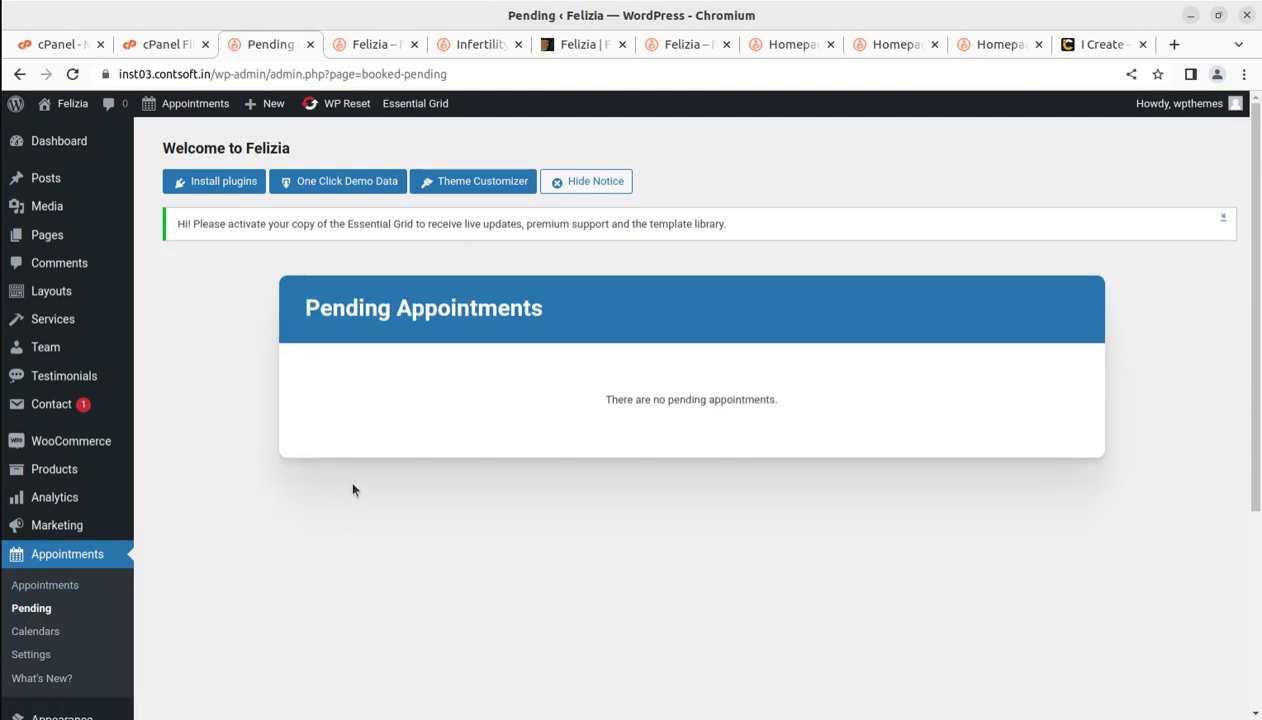
scroll(265, 478, down, 3)
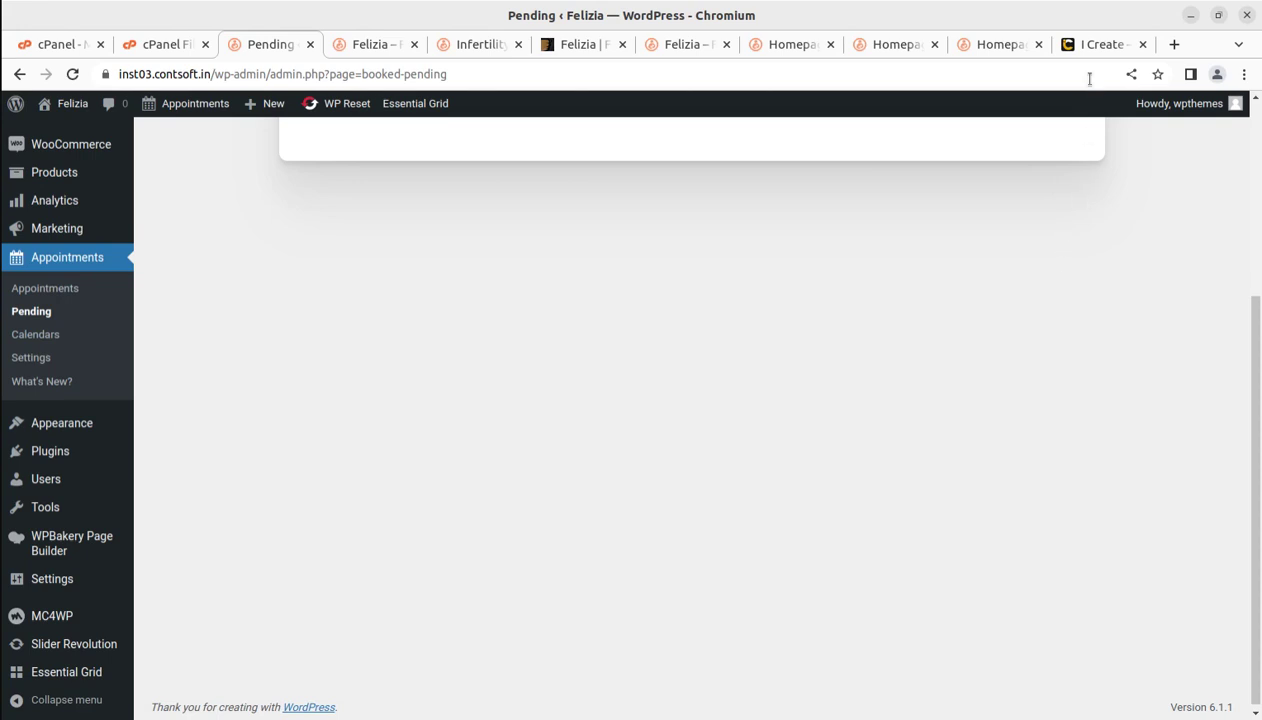
Look over the i-Create website's home page and return to the pending appointments page in the admin area
key(ctrl+9)
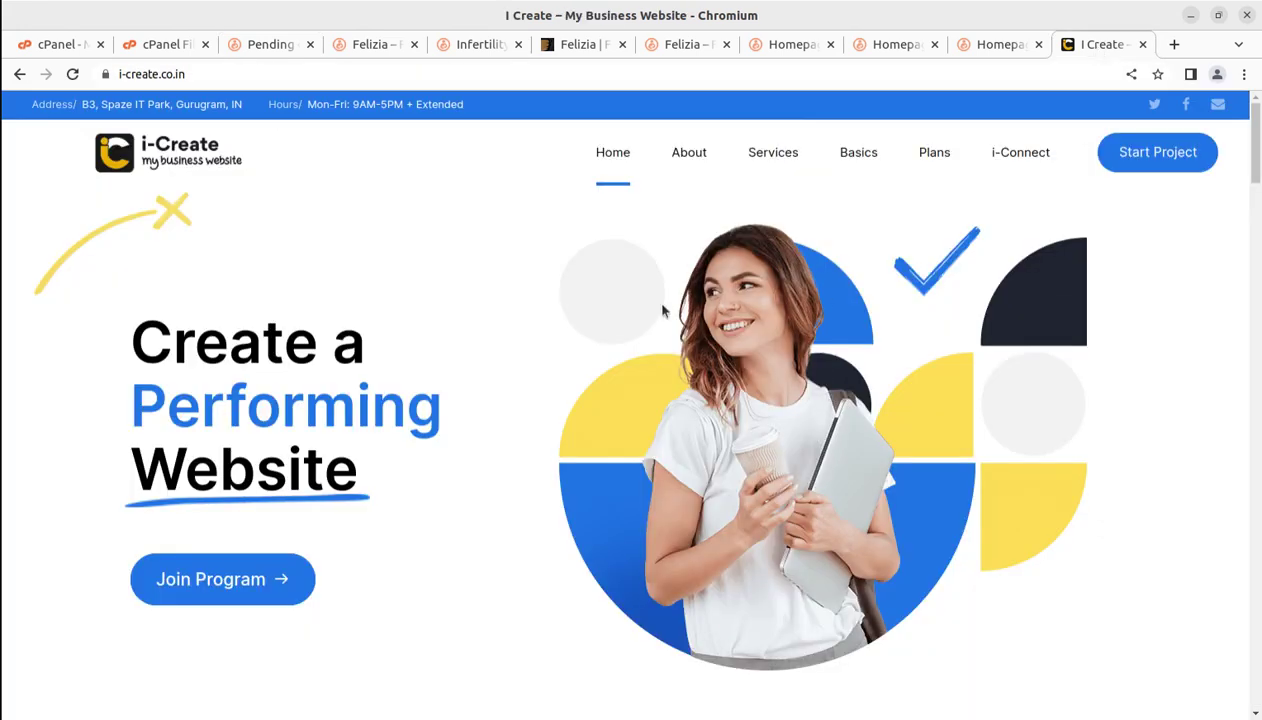
scroll(662, 311, down, 3)
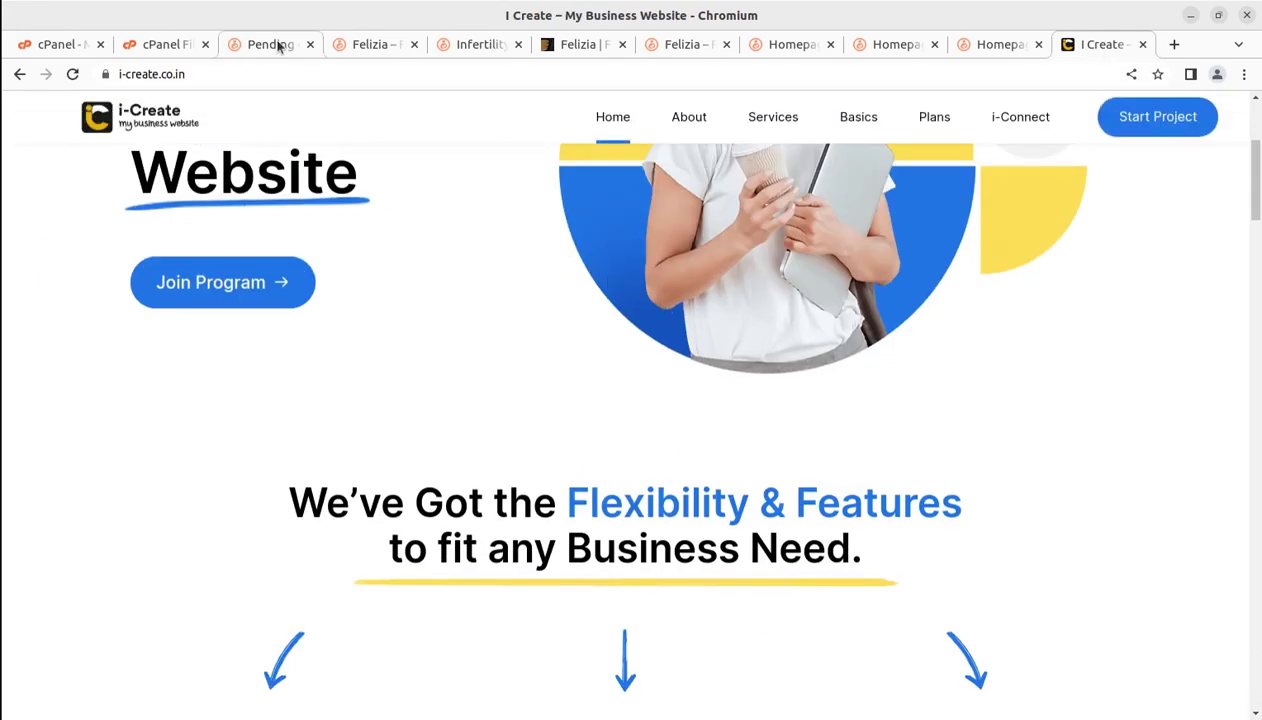
click(279, 47)
scroll(297, 387, up, 5)
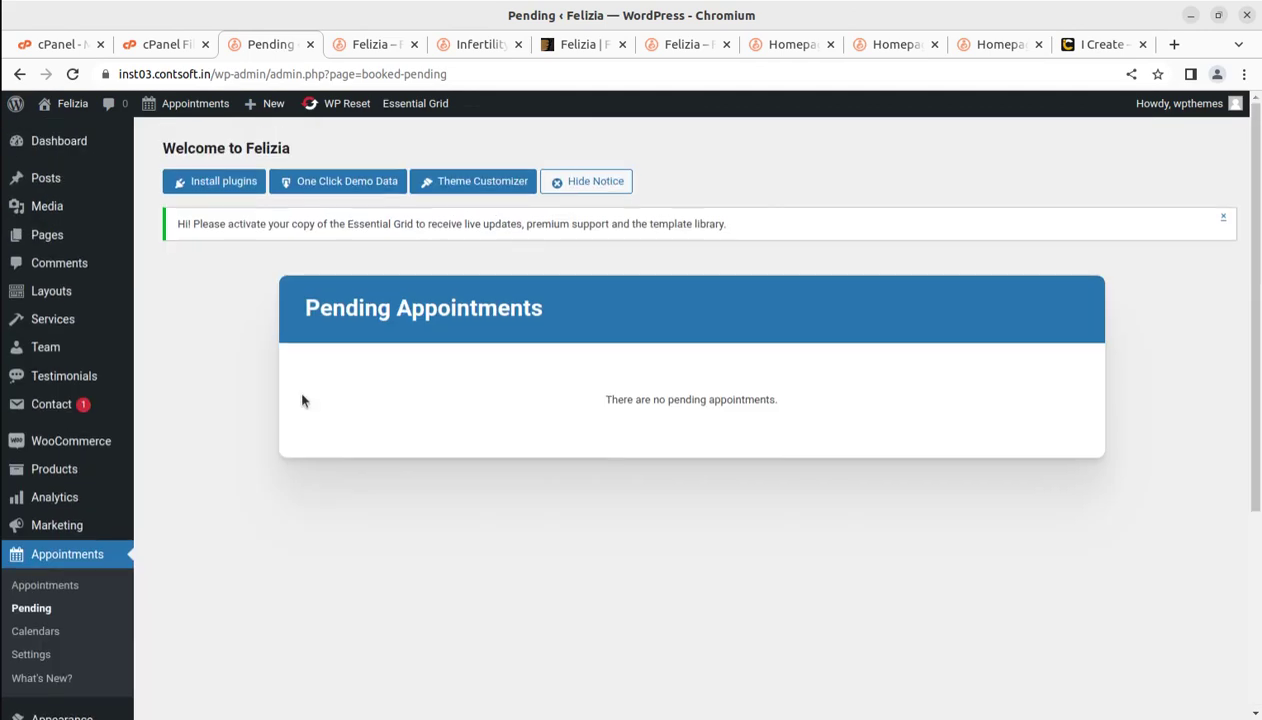
Open the Slider Revolution overview from the admin area, dismiss its welcome message and look at the slider modules
scroll(163, 551, down, 3)
mouse_move(87, 535)
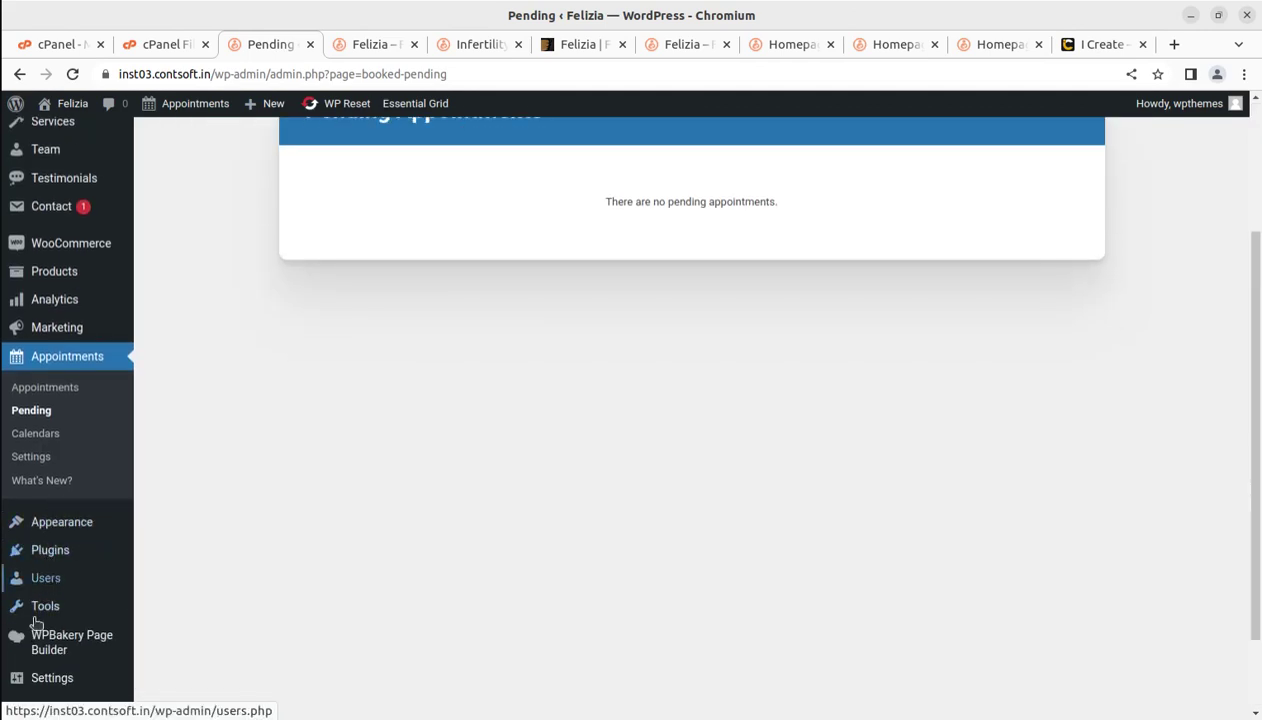
mouse_move(36, 705)
scroll(36, 705, down, 2)
mouse_move(52, 572)
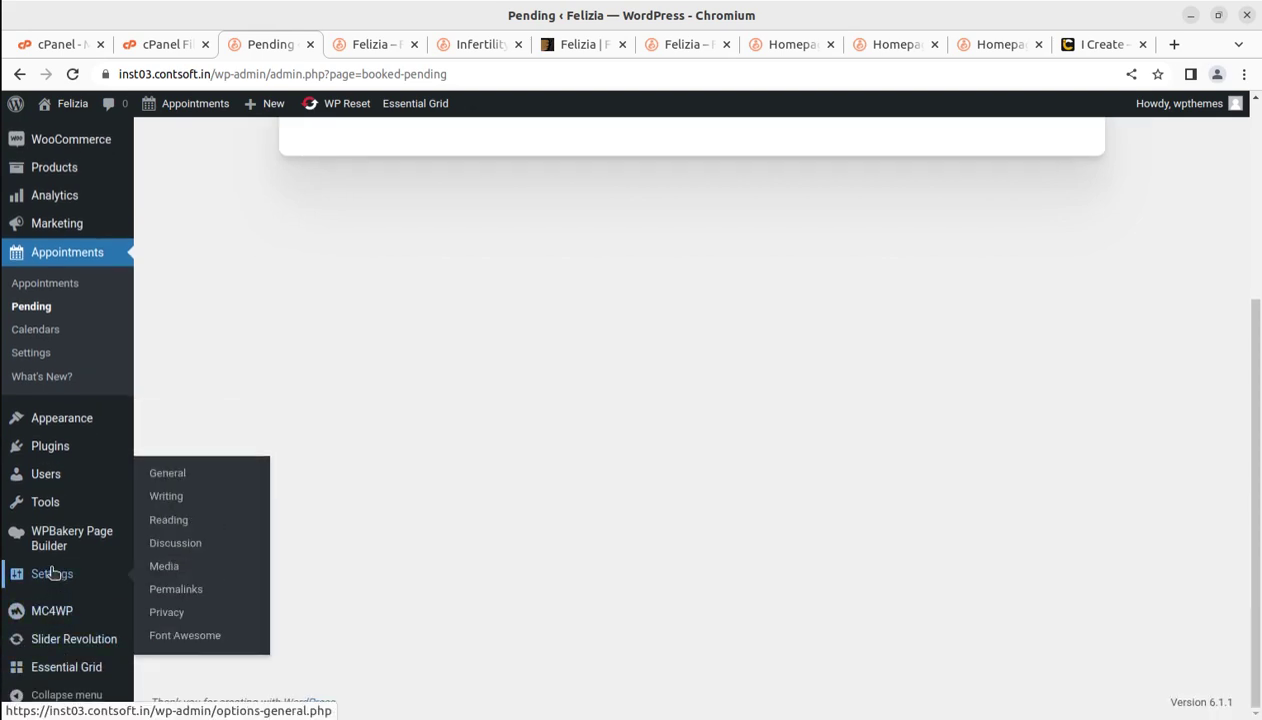
mouse_move(46, 650)
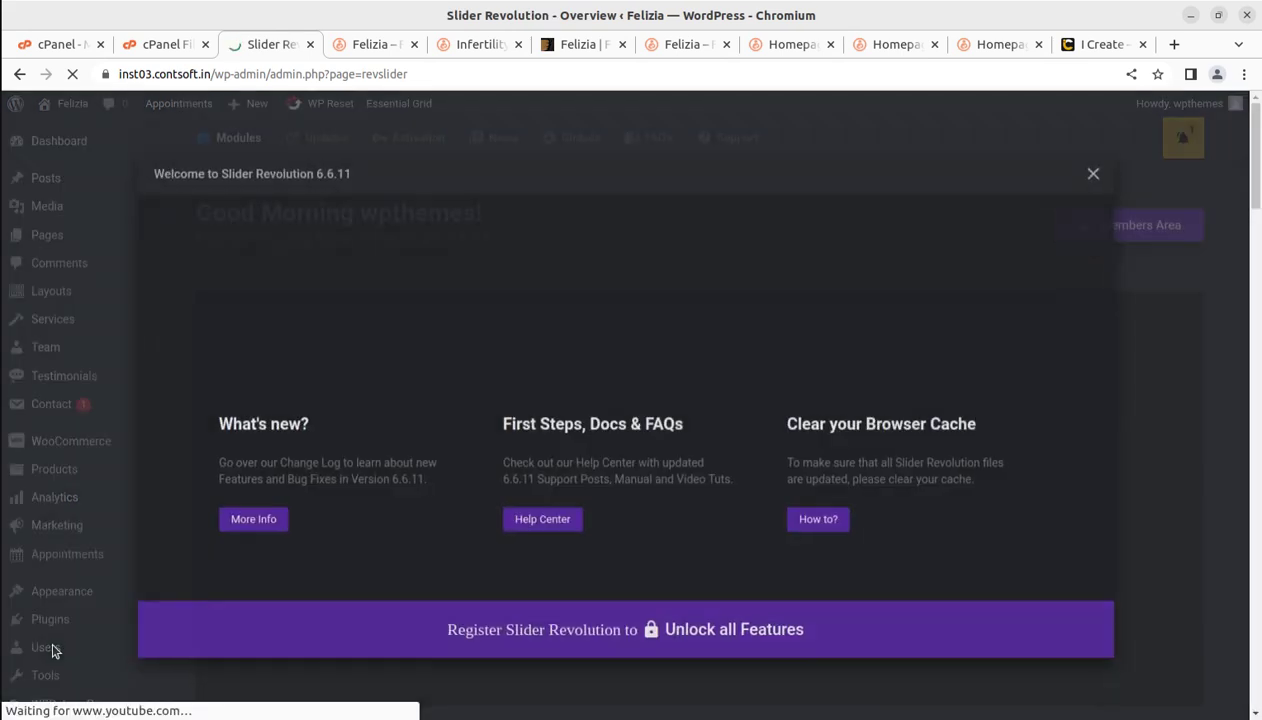
click(1100, 171)
scroll(699, 388, down, 5)
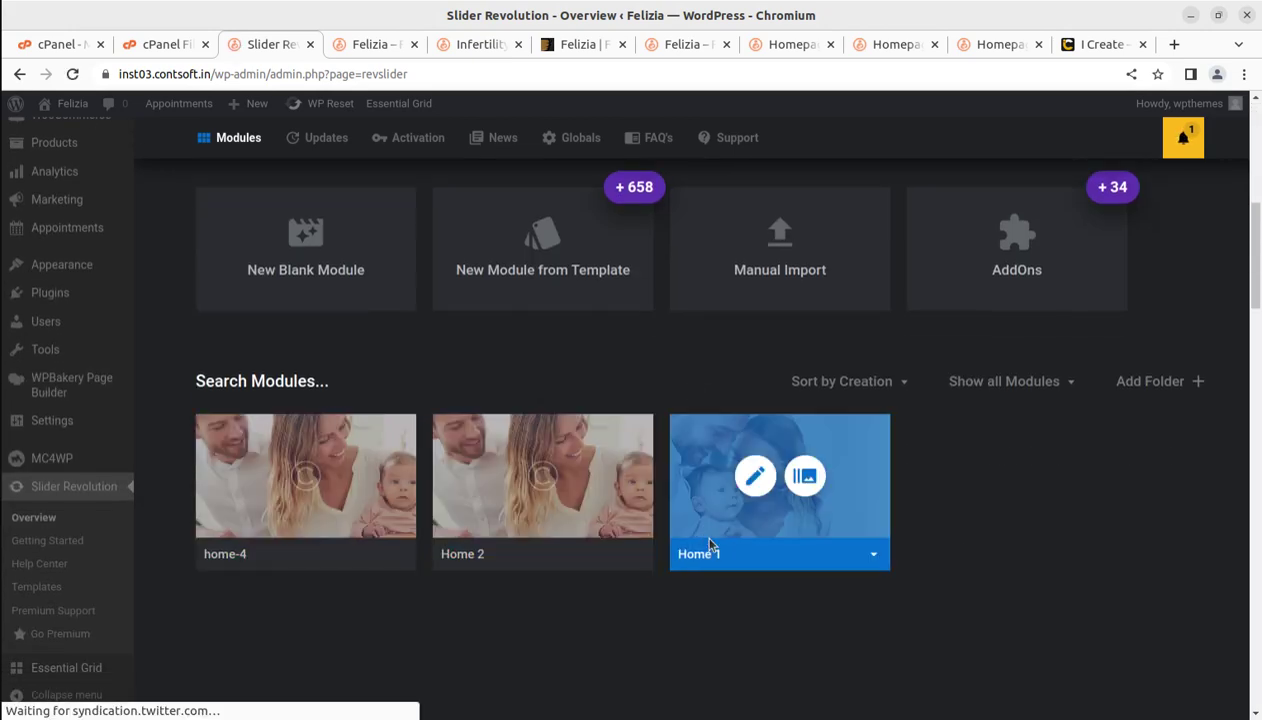
Open the Home 1 slider module for editing and inspect its slide and the "Your Miracle. Our Mission." text layer
click(755, 476)
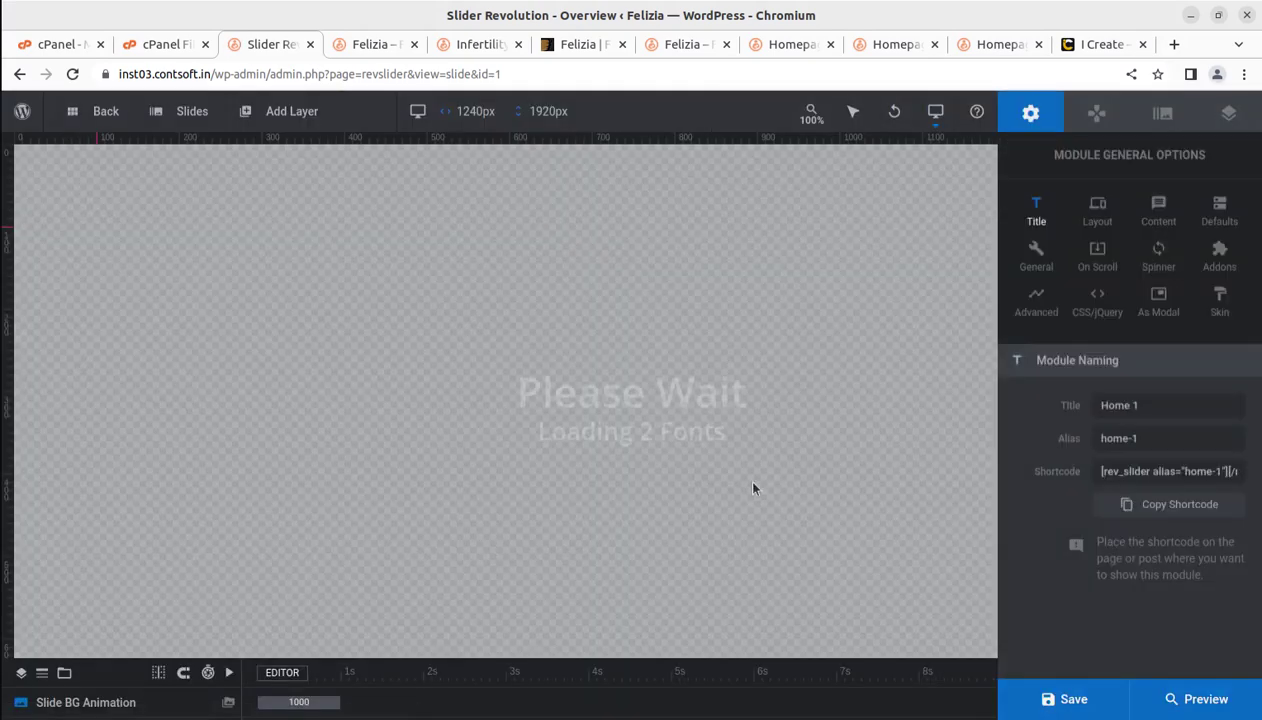
scroll(567, 332, down, 2)
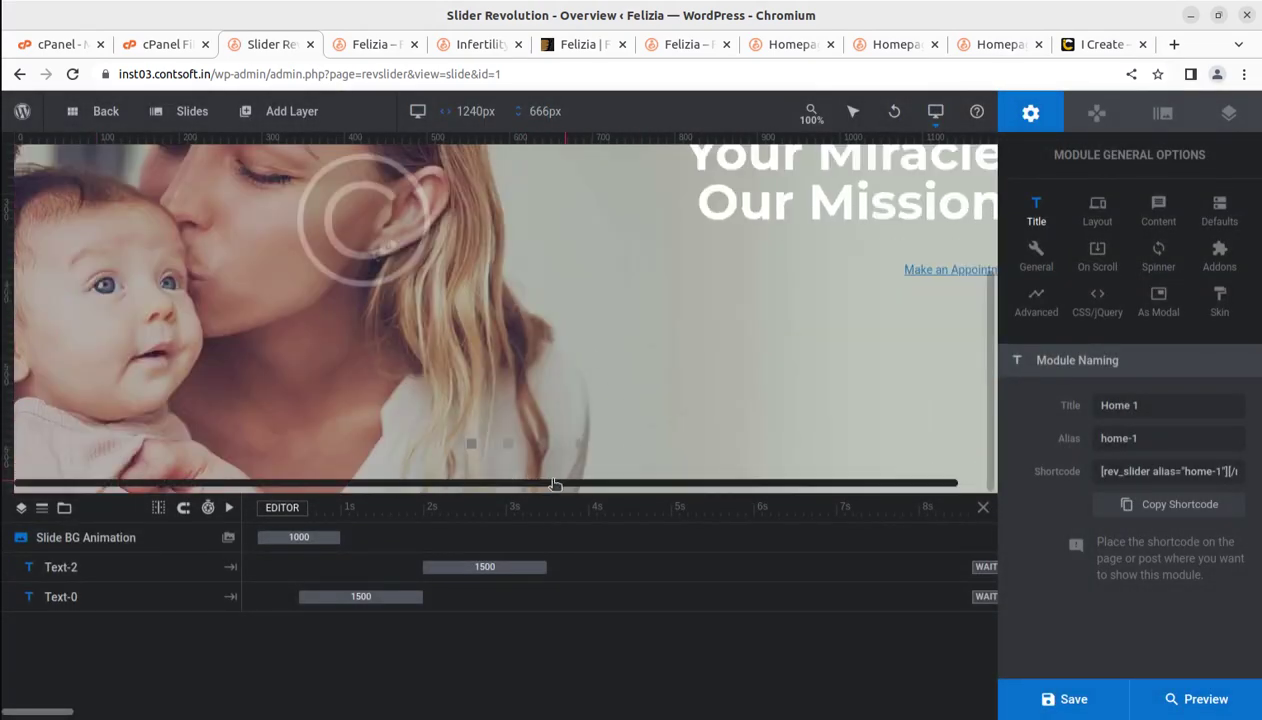
scroll(715, 418, up, 2)
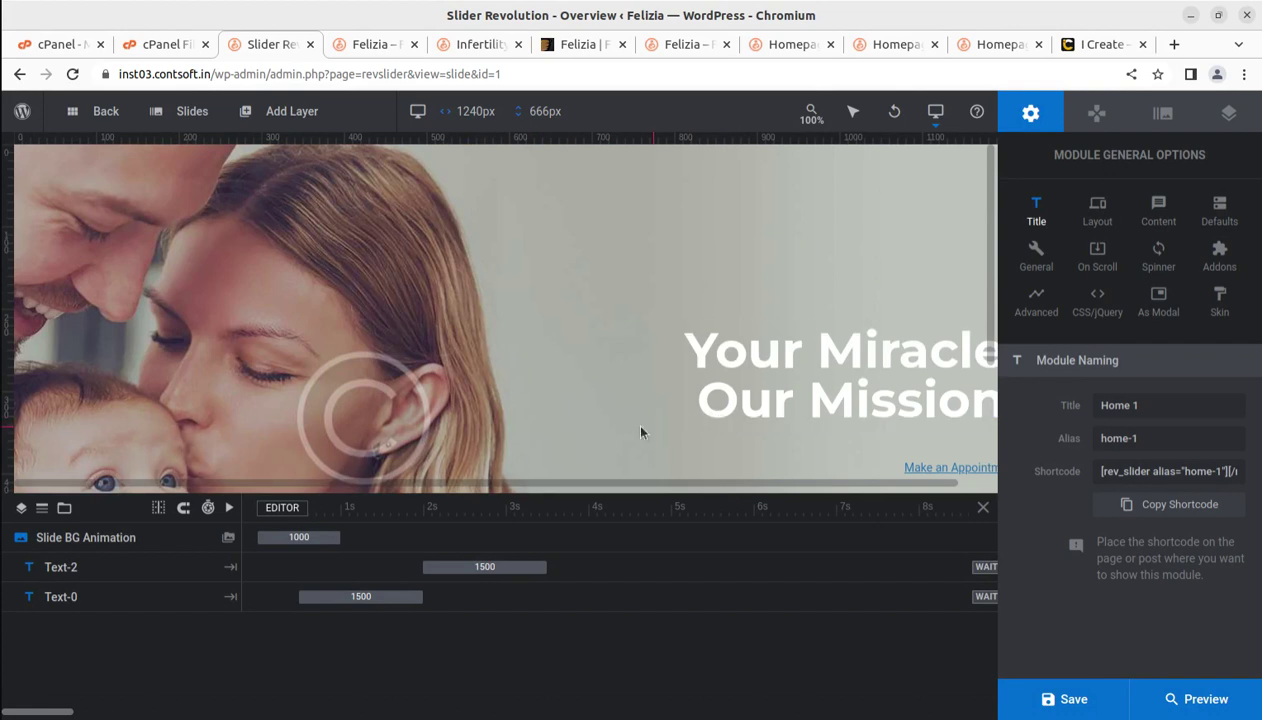
click(791, 390)
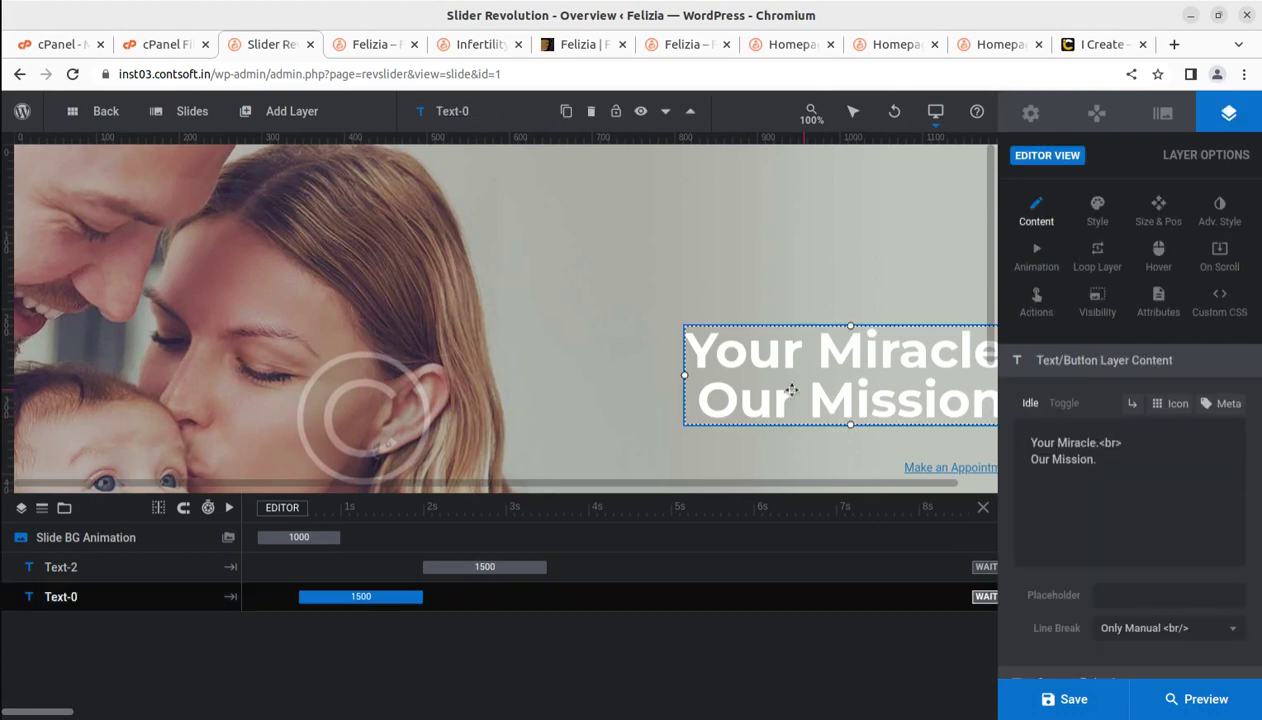
click(489, 290)
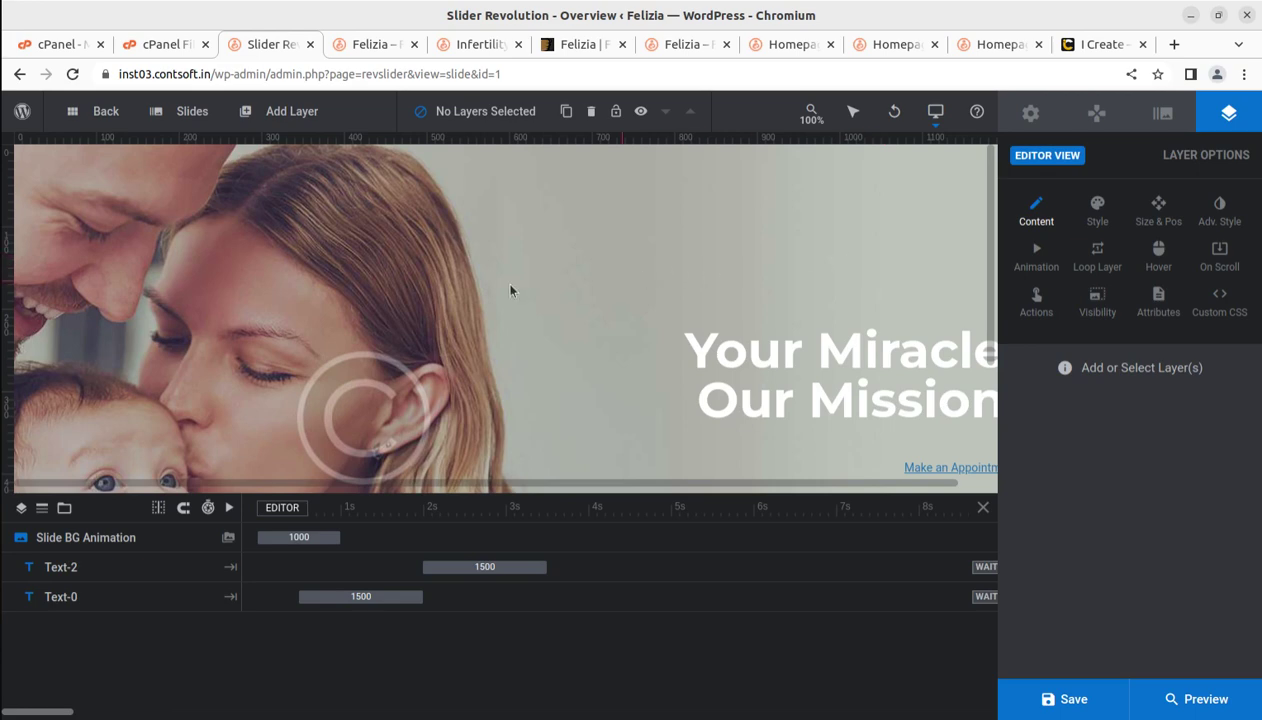
Leave the slider editor for the Slider Revolution overview and decline sharing usage data with the developers
click(73, 115)
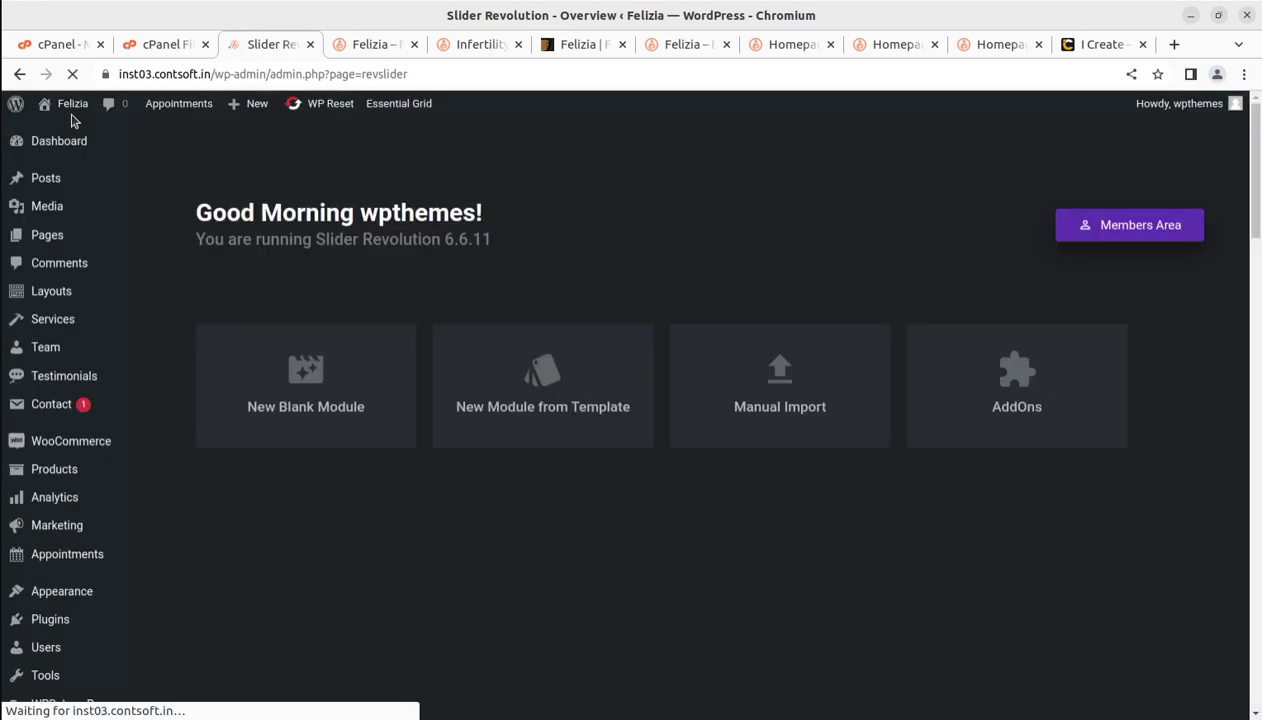
scroll(445, 363, down, 3)
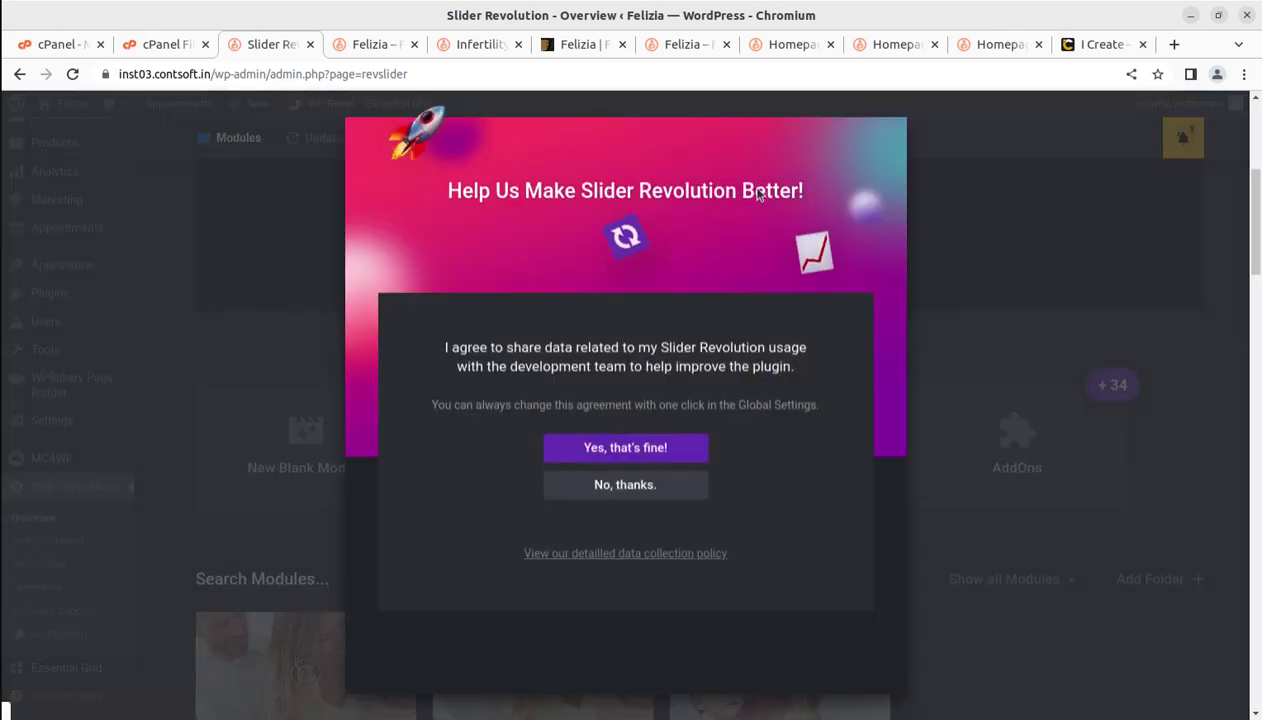
click(596, 484)
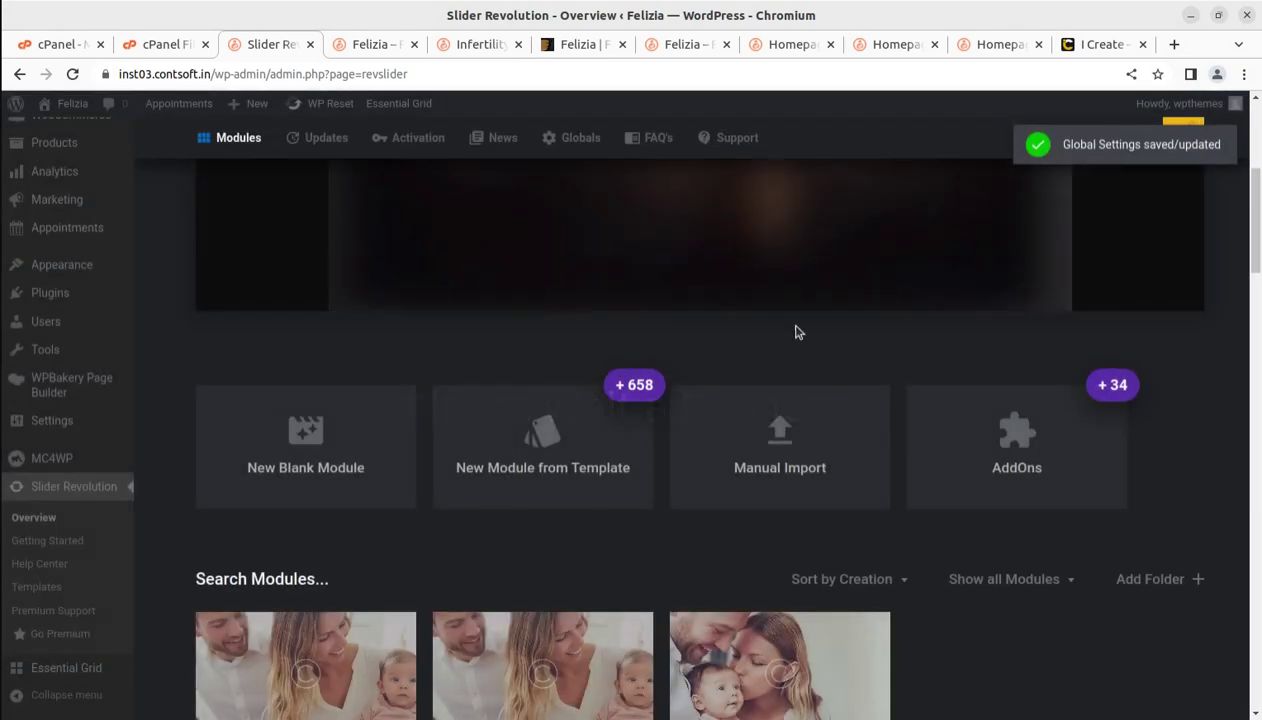
Show the available actions for the Home 1 slider module
scroll(670, 549, down, 4)
click(872, 358)
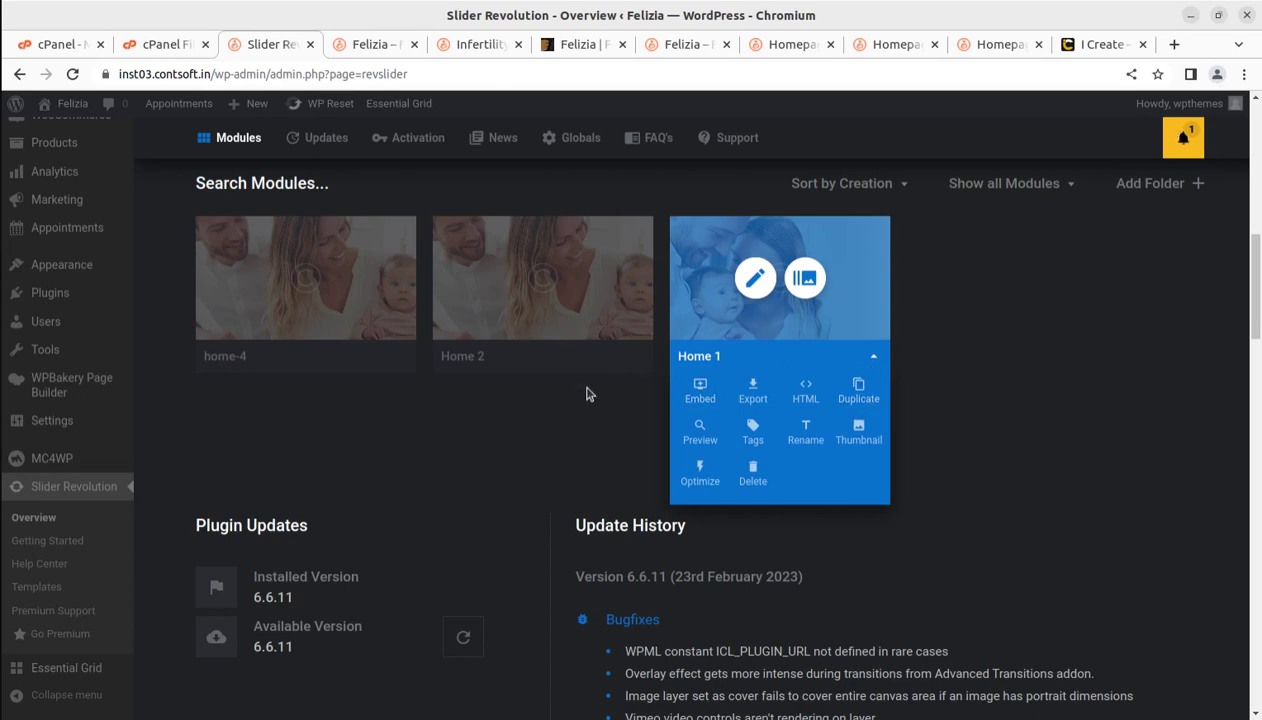
scroll(220, 363, up, 6)
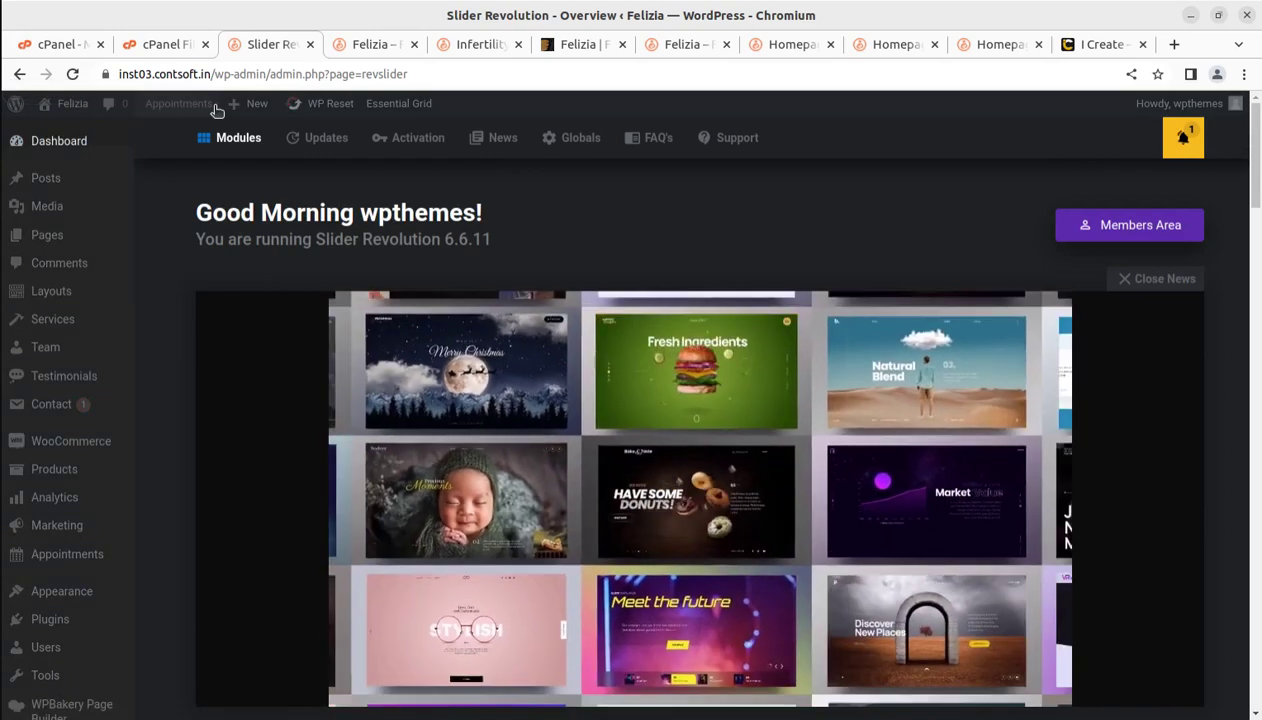
Go to the live Felizia homepage and open it in the WPBakery Page Builder frontend editor
click(370, 44)
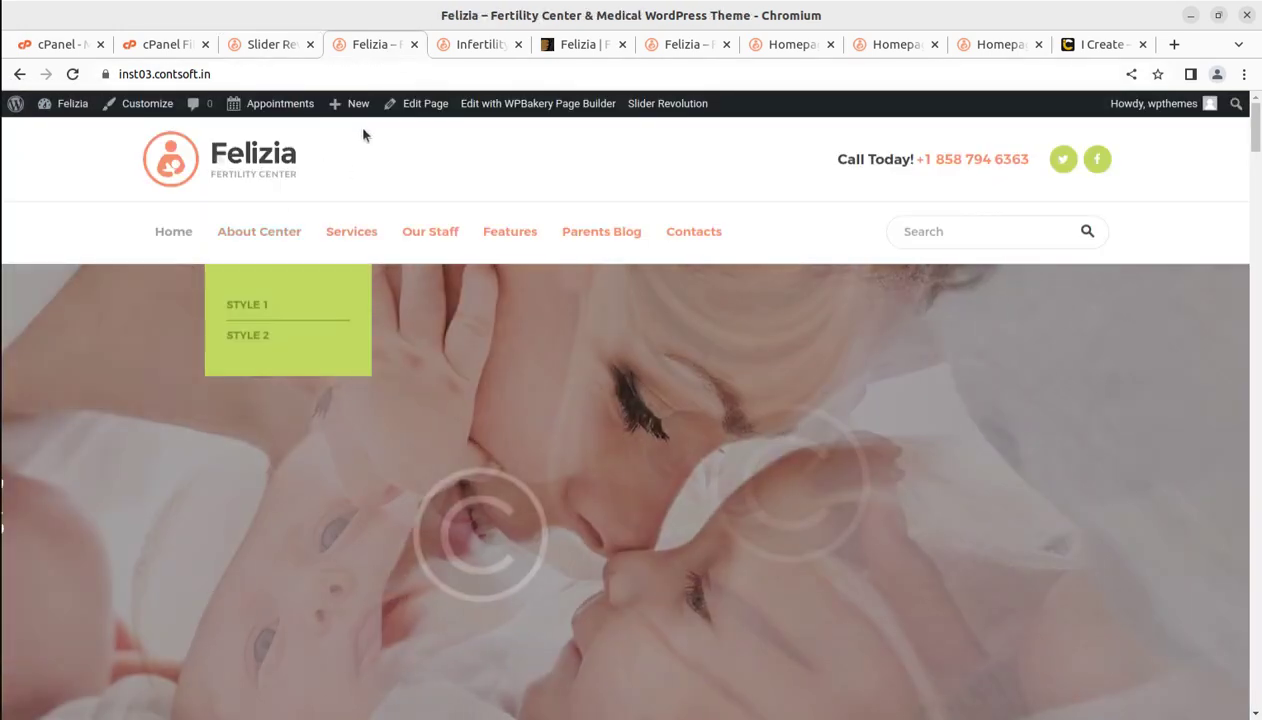
scroll(500, 390, down, 2)
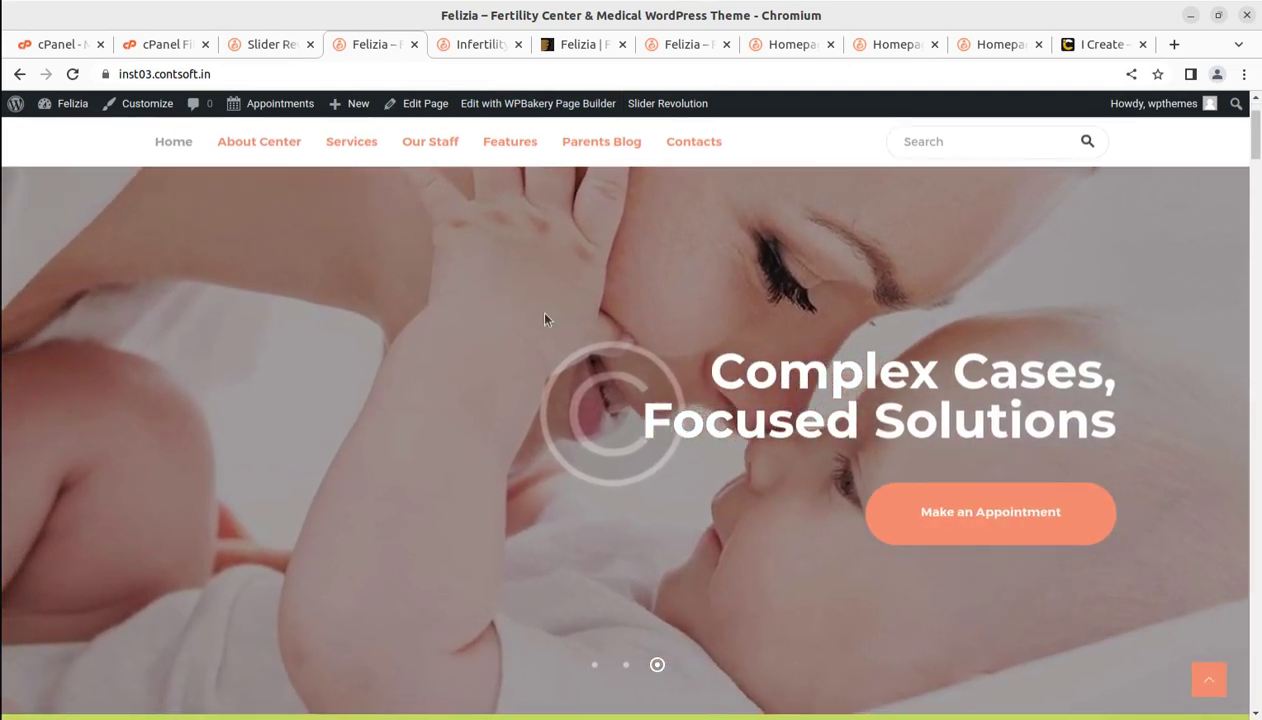
click(494, 104)
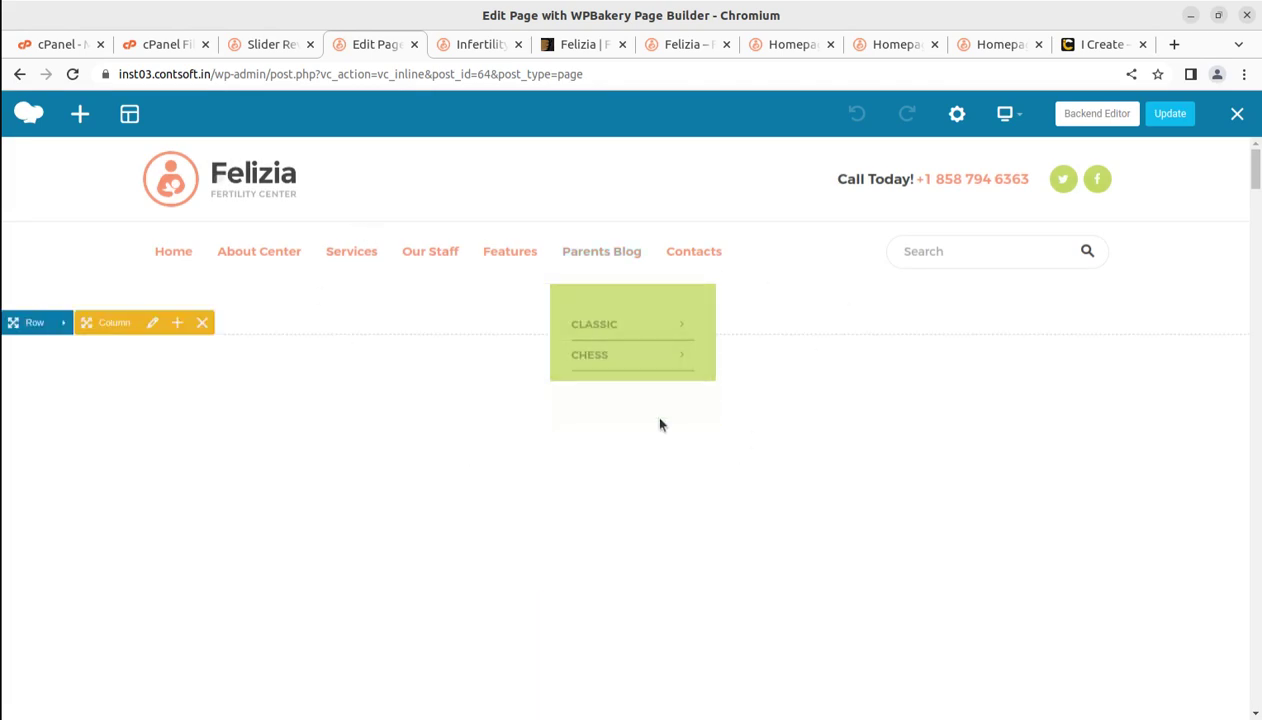
Open the settings of the Services element on the homepage and close them without changes
scroll(963, 331, down, 1)
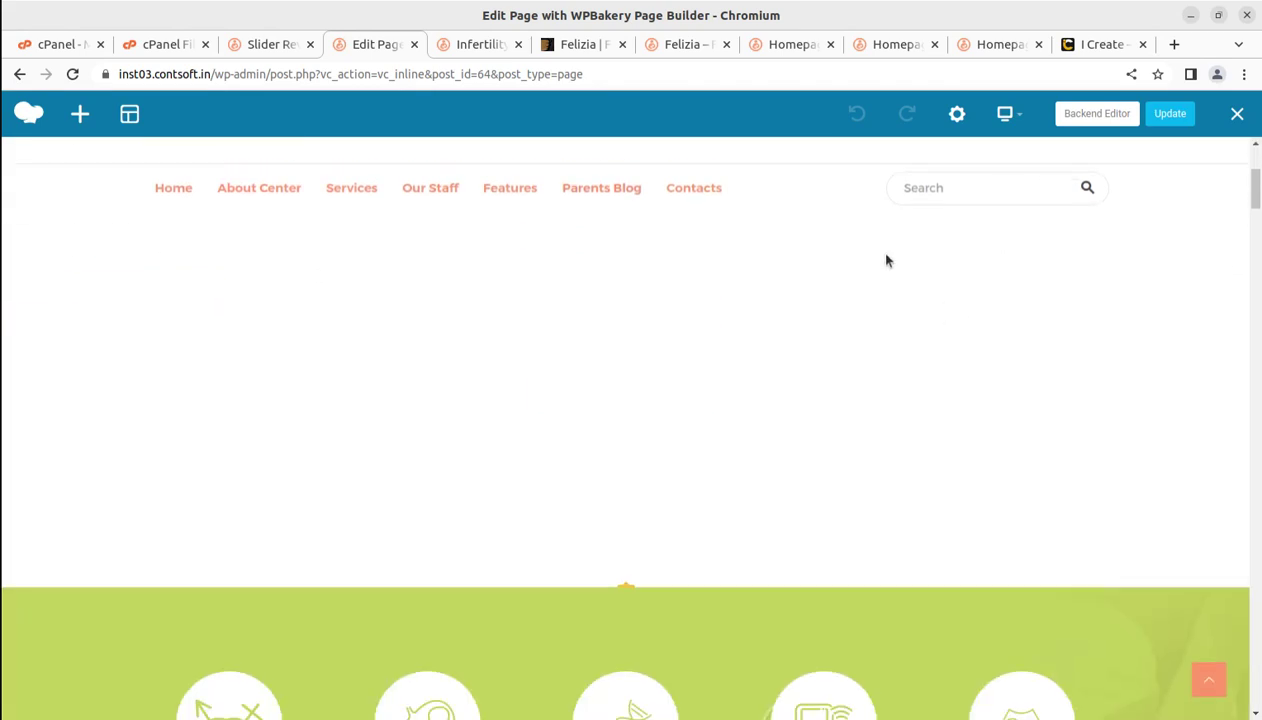
scroll(654, 410, down, 3)
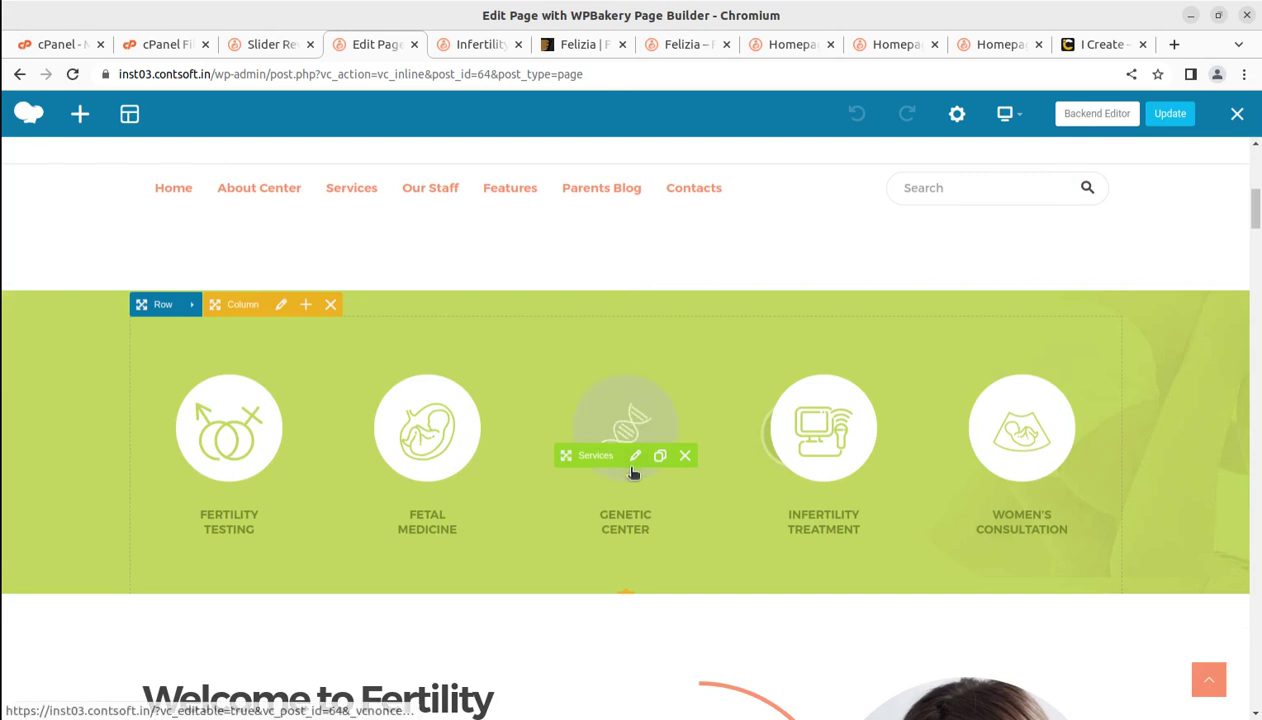
click(635, 456)
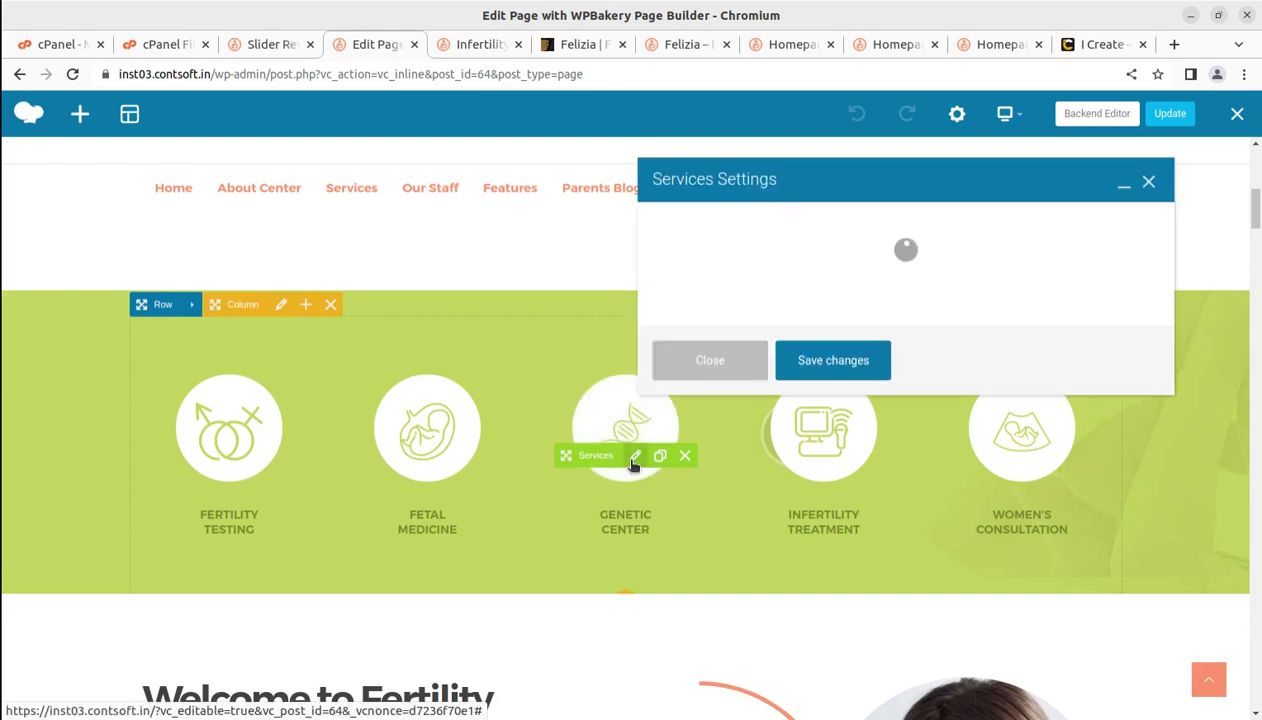
click(1149, 182)
Open the settings of the "Welcome to Fertility Center" title element and close them without changes
scroll(470, 437, down, 3)
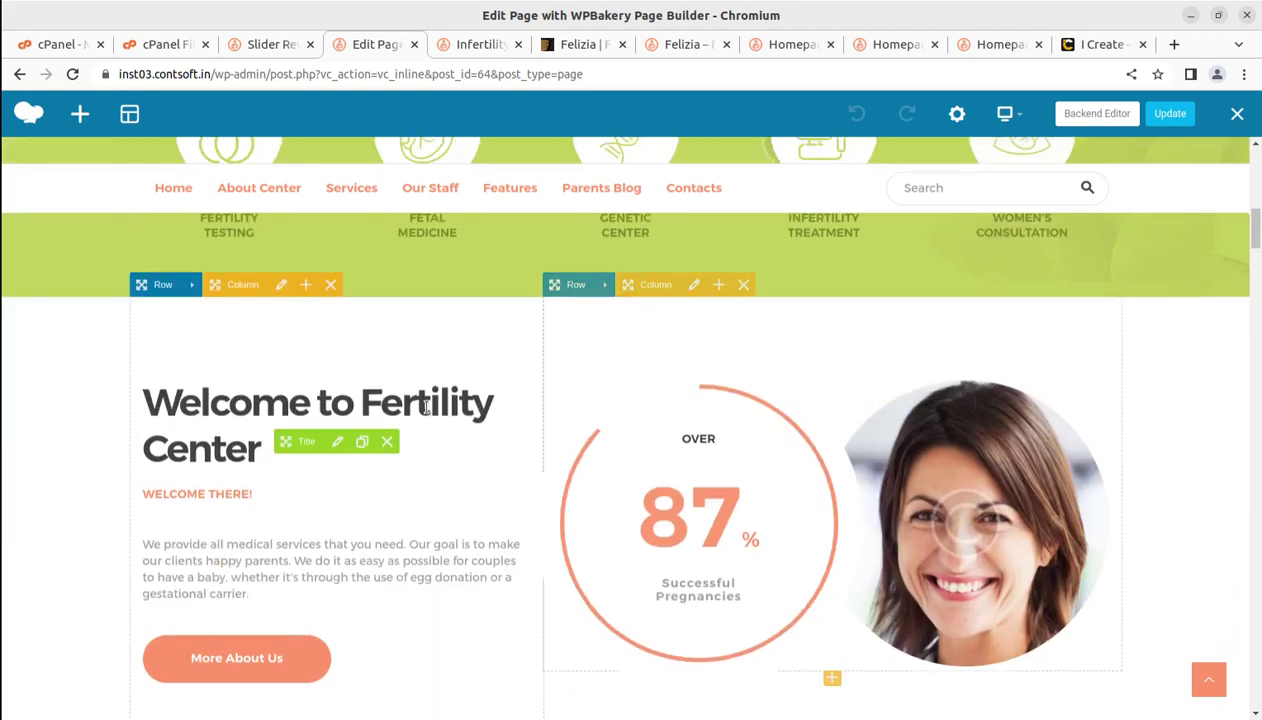
click(338, 442)
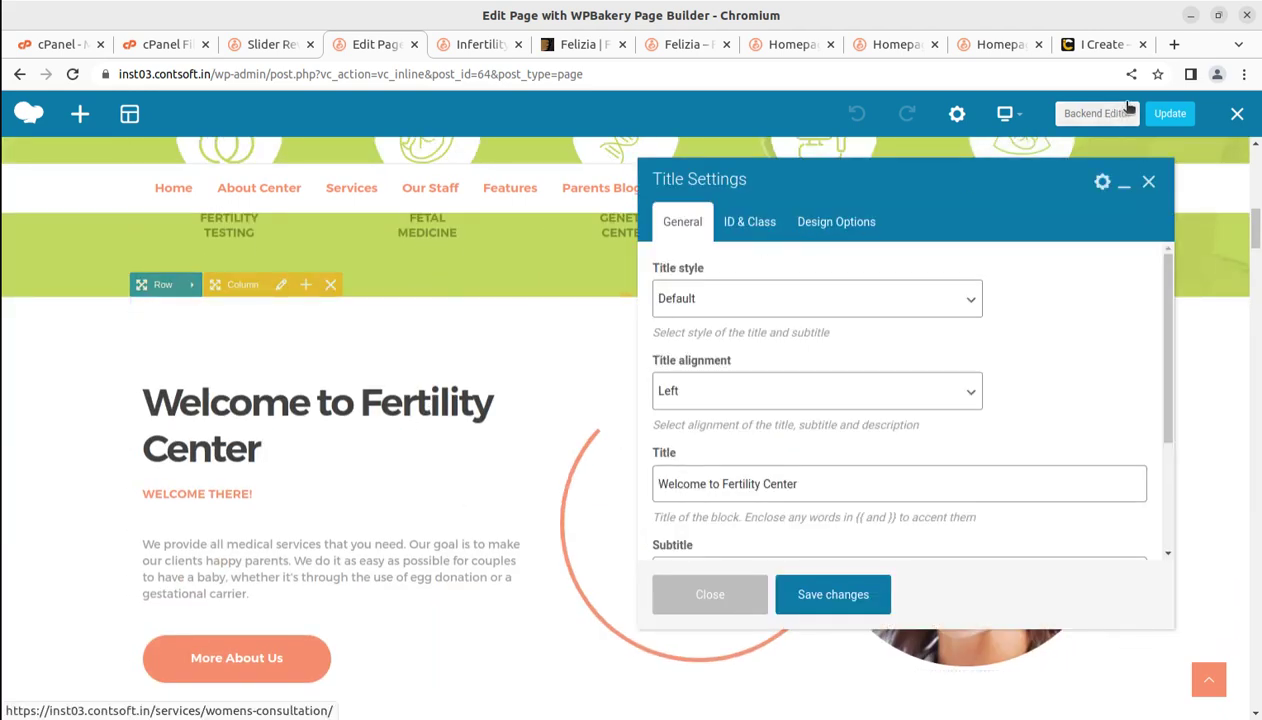
click(1150, 182)
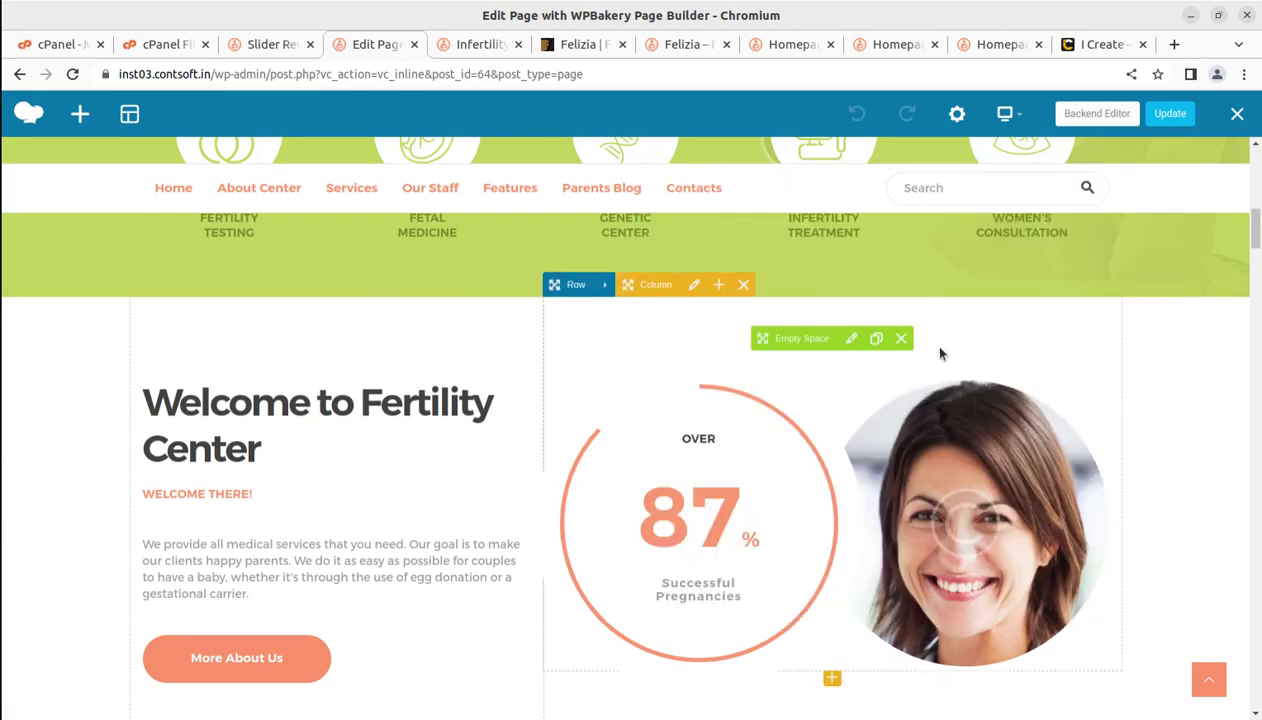
Switch Homepage 1 to the backend editor and look through its WPBakery rows and elements
scroll(915, 348, down, 2)
scroll(897, 319, down, 4)
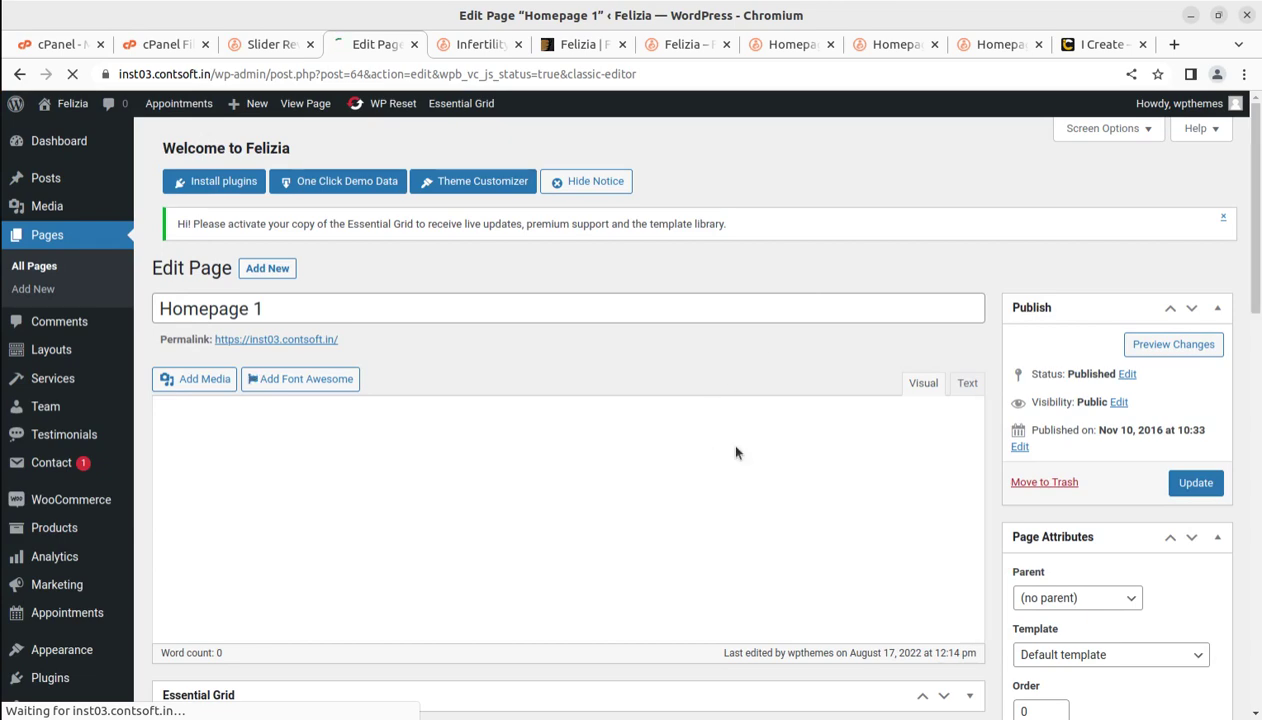
scroll(700, 440, down, 3)
scroll(489, 395, down, 3)
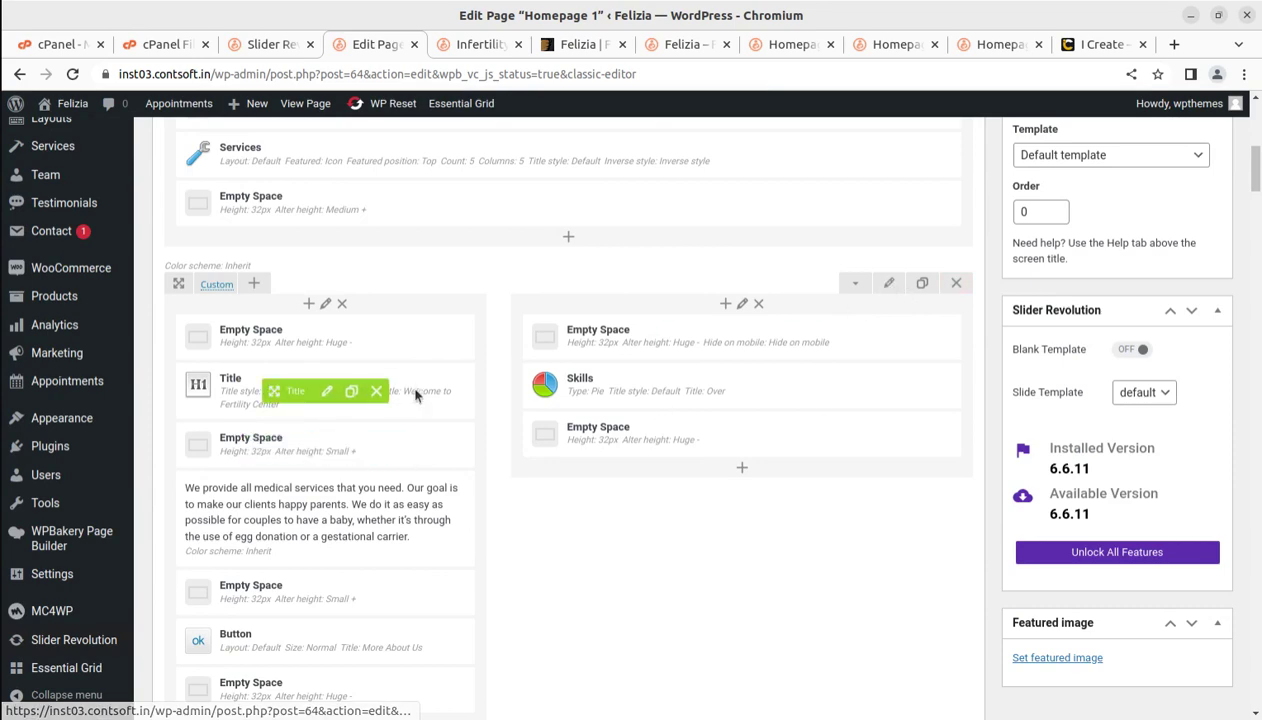
scroll(437, 450, down, 4)
scroll(415, 390, down, 5)
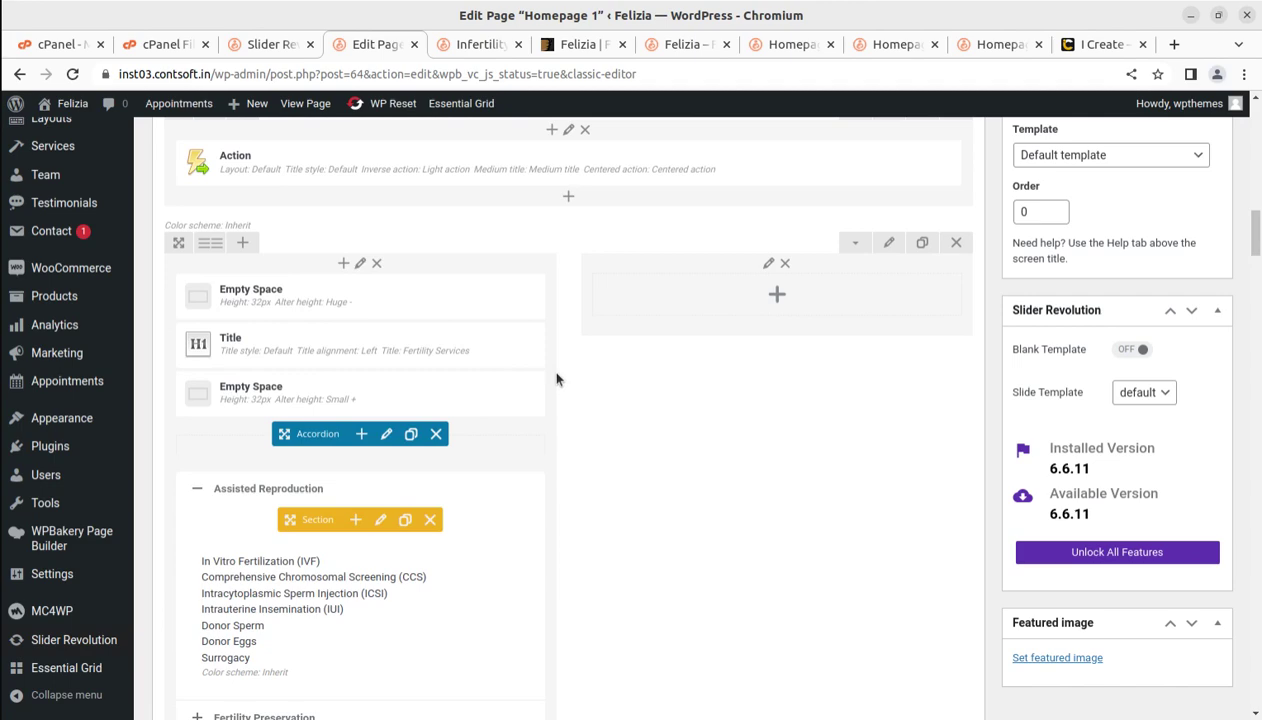
Return to the live site's homepage and show the homepage variants offered in its navigation
scroll(557, 378, up, 10)
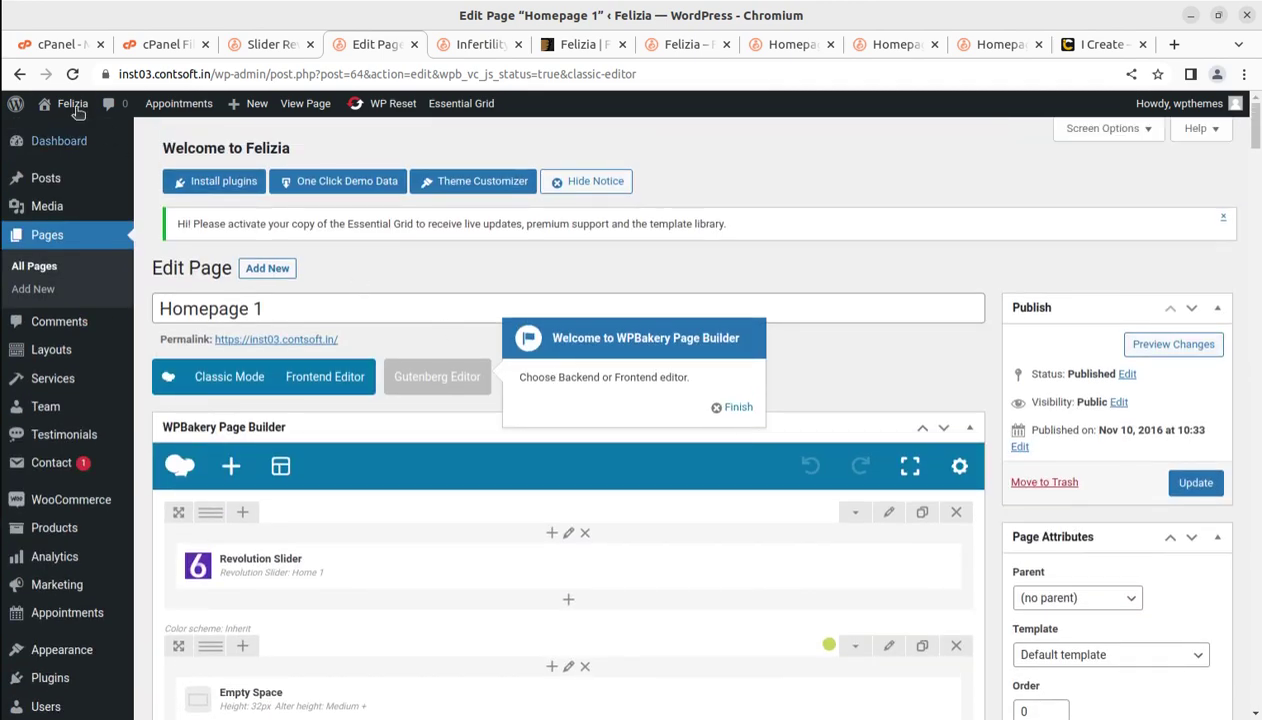
mouse_move(55, 103)
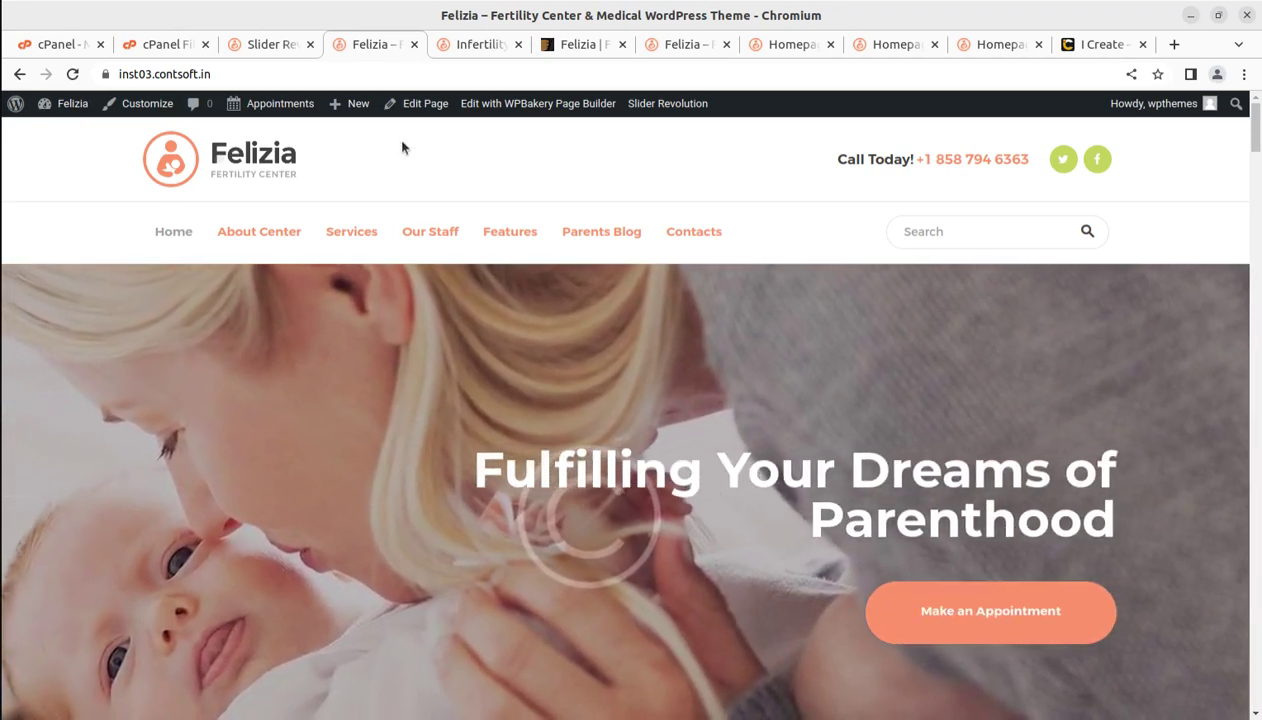
mouse_move(173, 230)
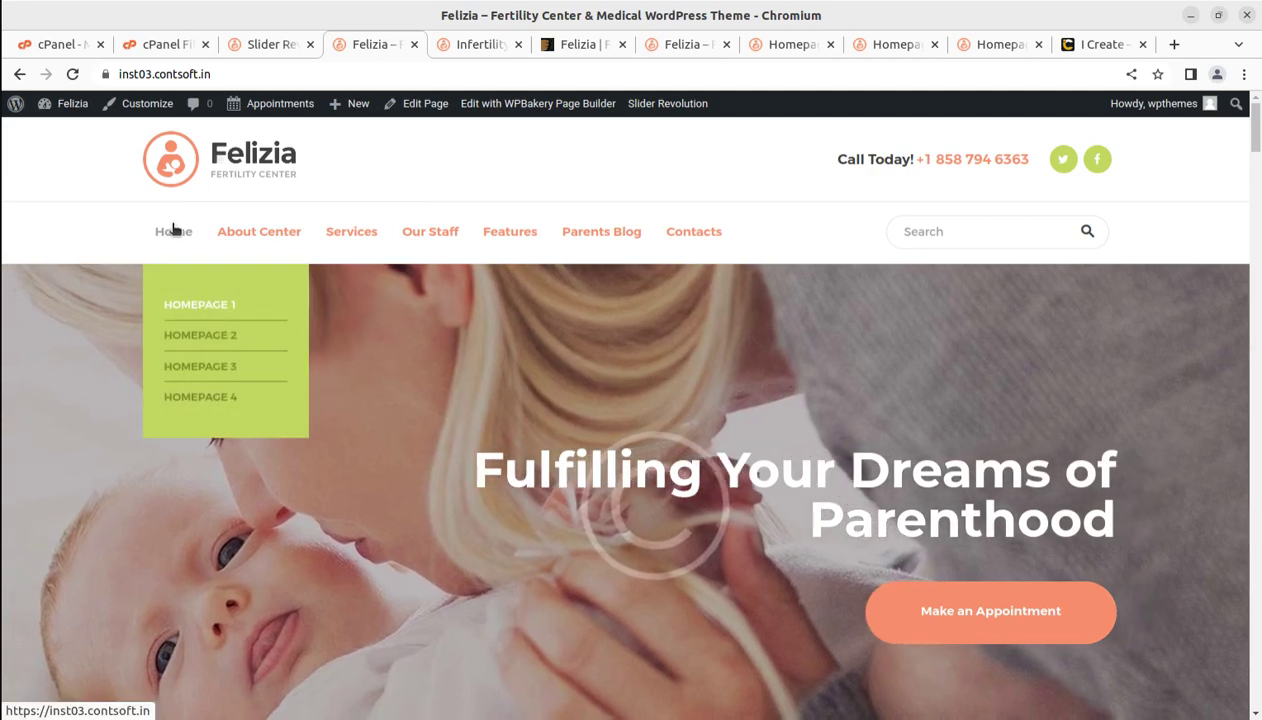